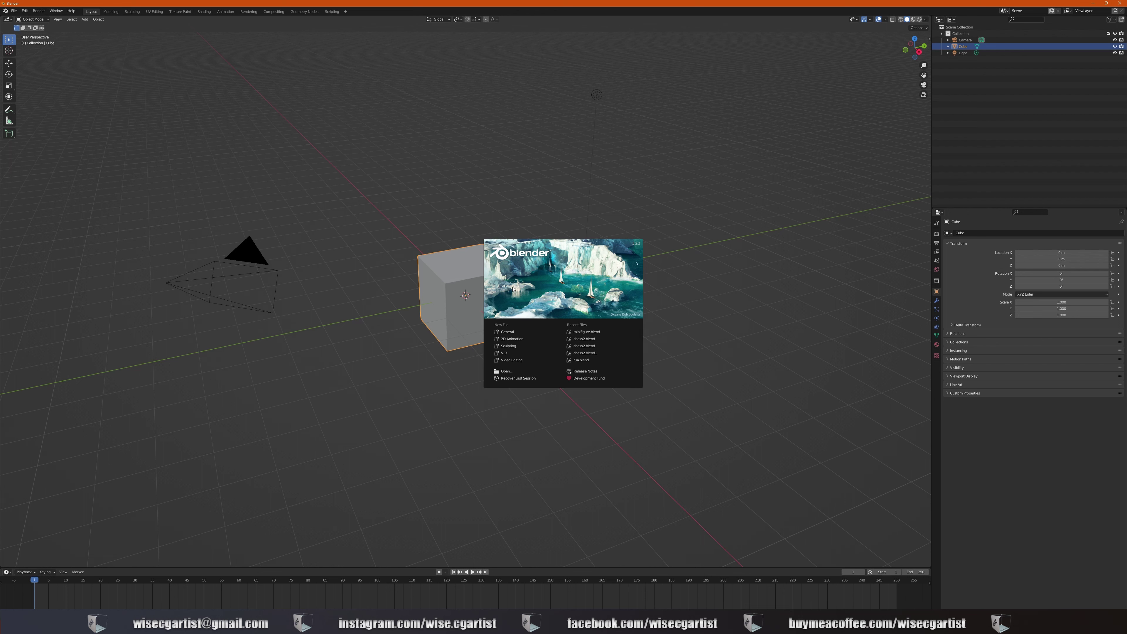
Step: Start a new General scene and delete all of its default objects
{"action": "left_click", "coordinate": [520, 336]}
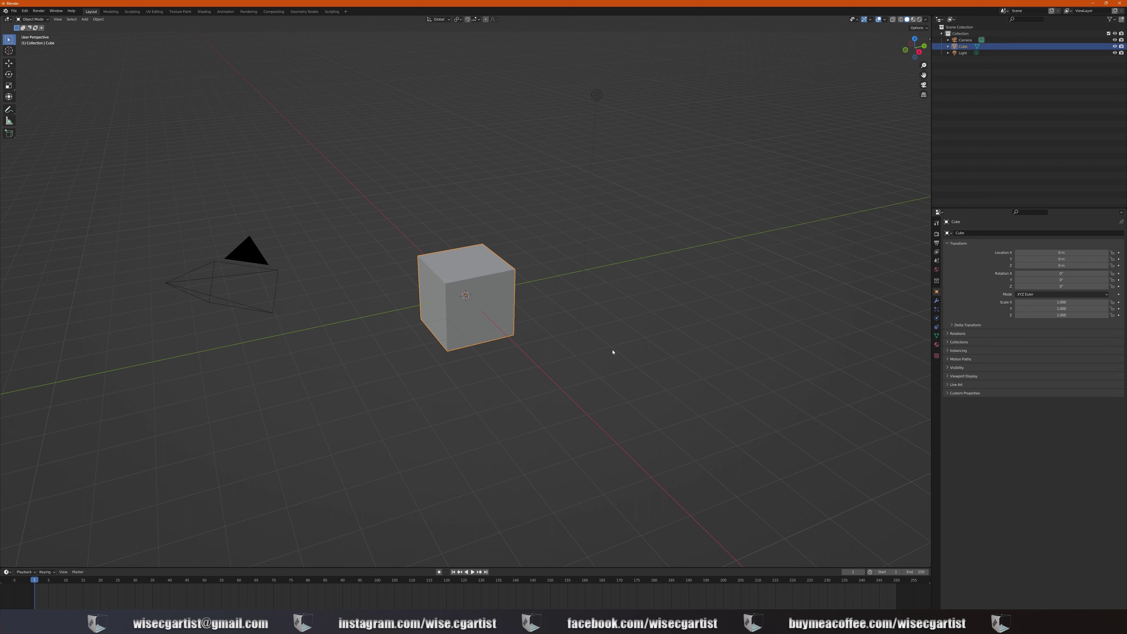
{"action": "key", "text": "a"}
{"action": "key", "text": "x"}
{"action": "left_click", "coordinate": [509, 381]}
{"action": "middle_click_drag", "start_coordinate": [508, 383], "coordinate": [532, 296]}
Step: Turn on the Shortcut VUR display and switch the viewport to the front orthographic view
{"action": "key", "text": "n"}
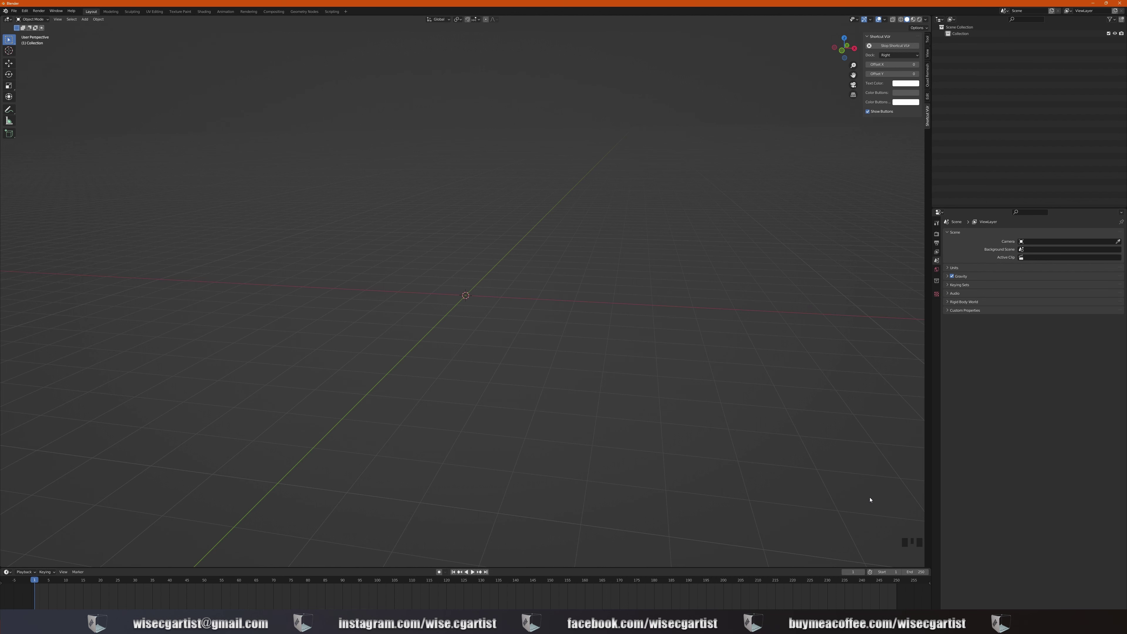
{"action": "key", "text": "n"}
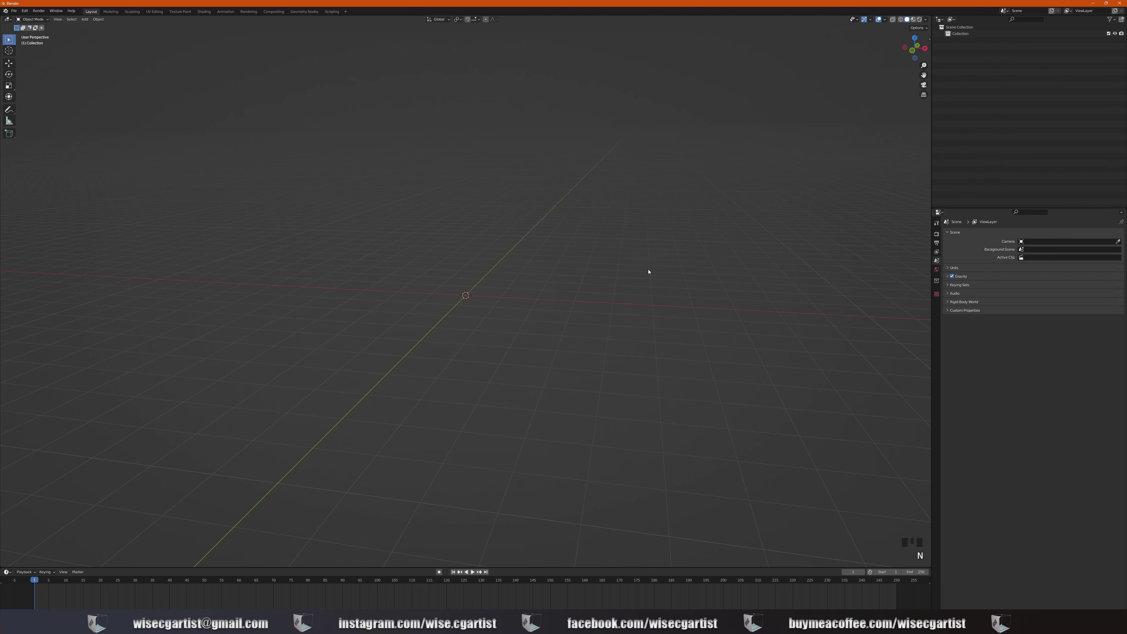
{"action": "middle_click_drag", "start_coordinate": [650, 269], "coordinate": [659, 266]}
{"action": "key", "text": "KP_1"}
Step: Examine the Emulate Numpad option in the keyboard input preferences
{"action": "left_click", "coordinate": [24, 10]}
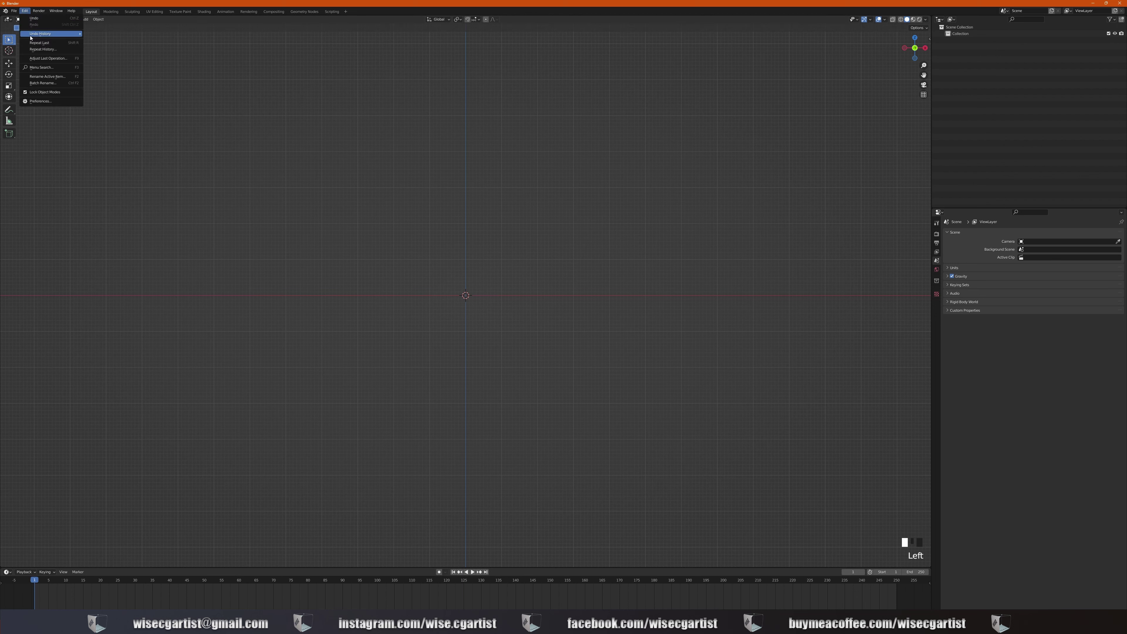
{"action": "left_click", "coordinate": [36, 101]}
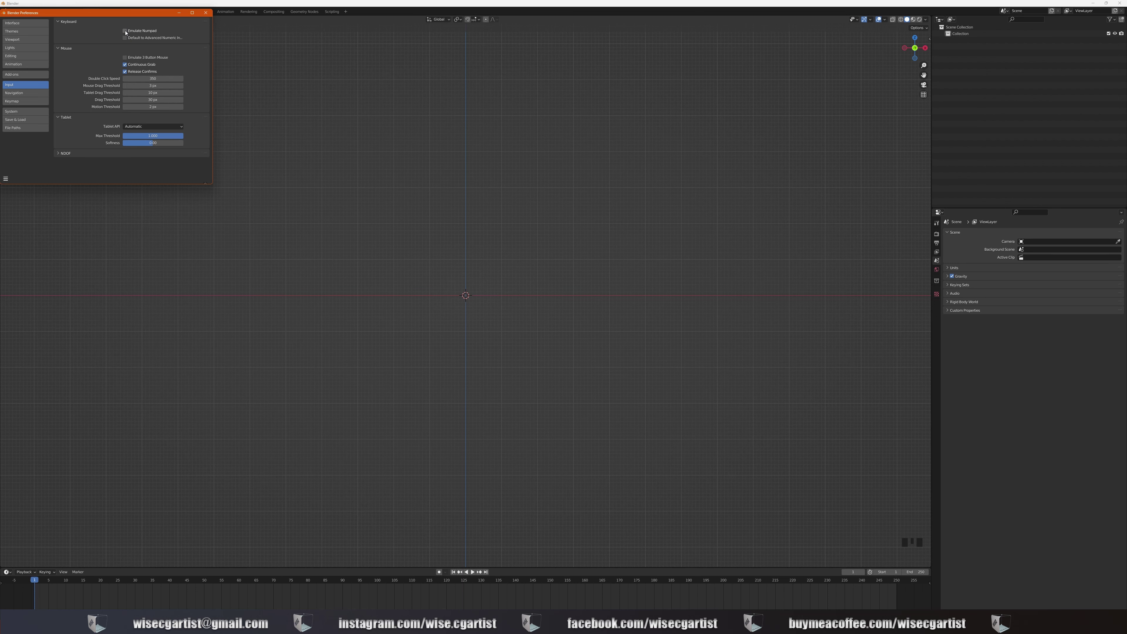
{"action": "left_click", "coordinate": [205, 12]}
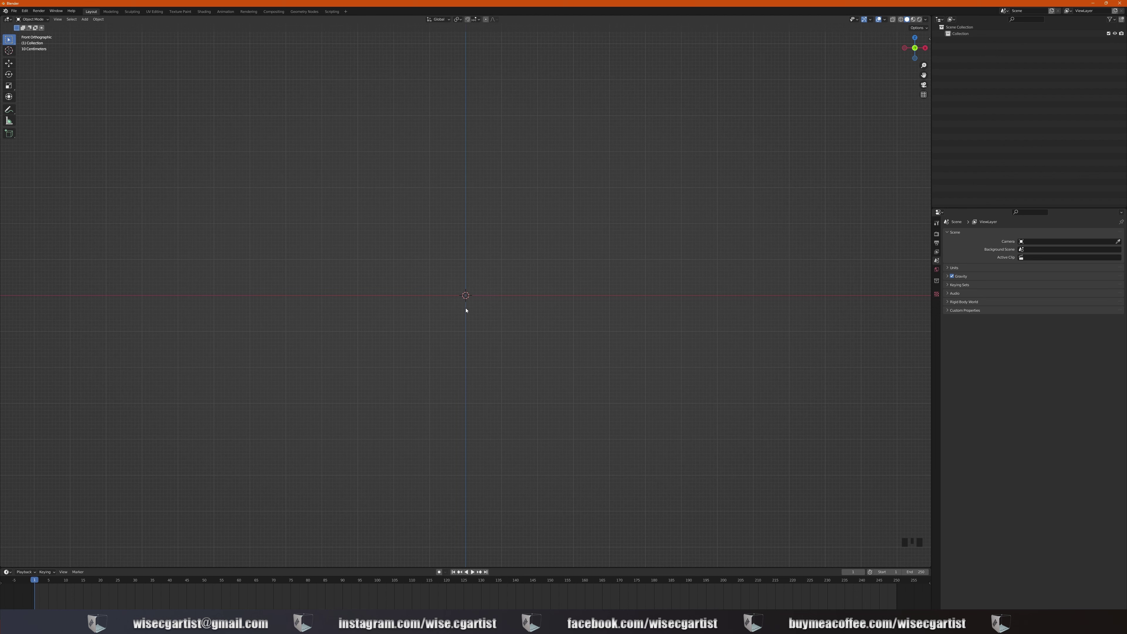
Step: Add brickManFront.jpg from the Lego folder as a reference image aligned to the front view
{"action": "key", "text": "shift+a"}
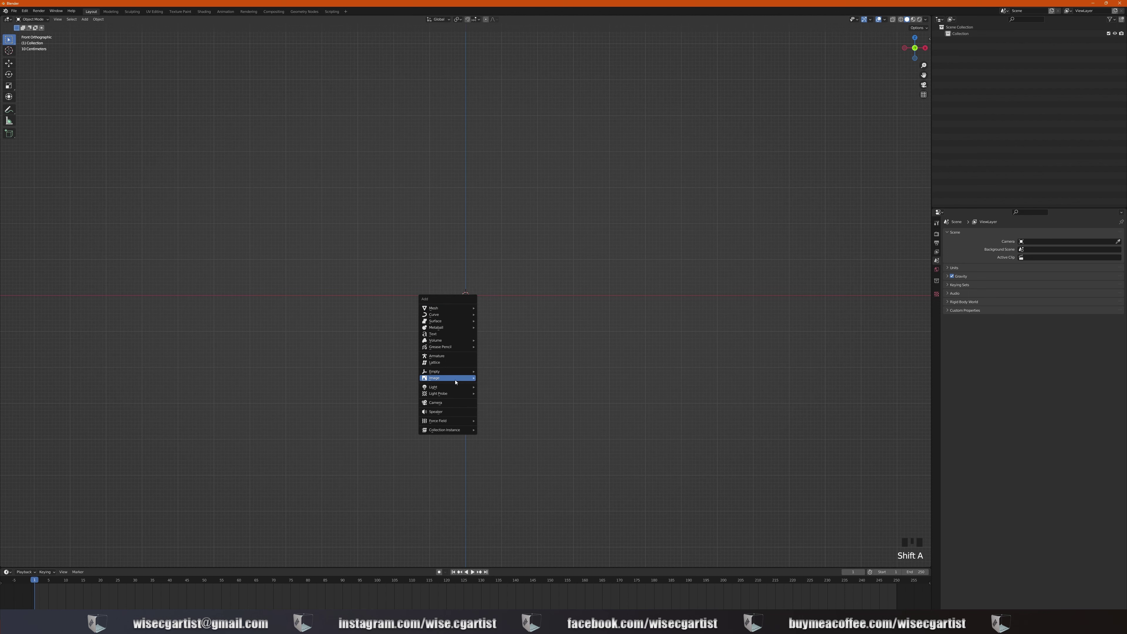
{"action": "left_click", "coordinate": [491, 378]}
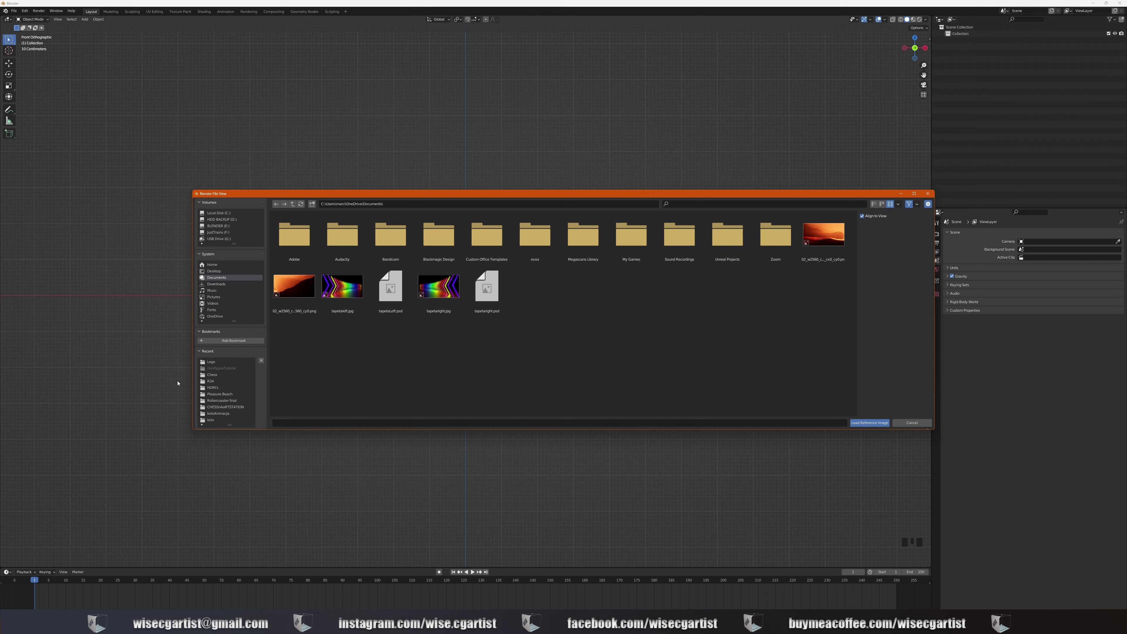
{"action": "left_click", "coordinate": [212, 362]}
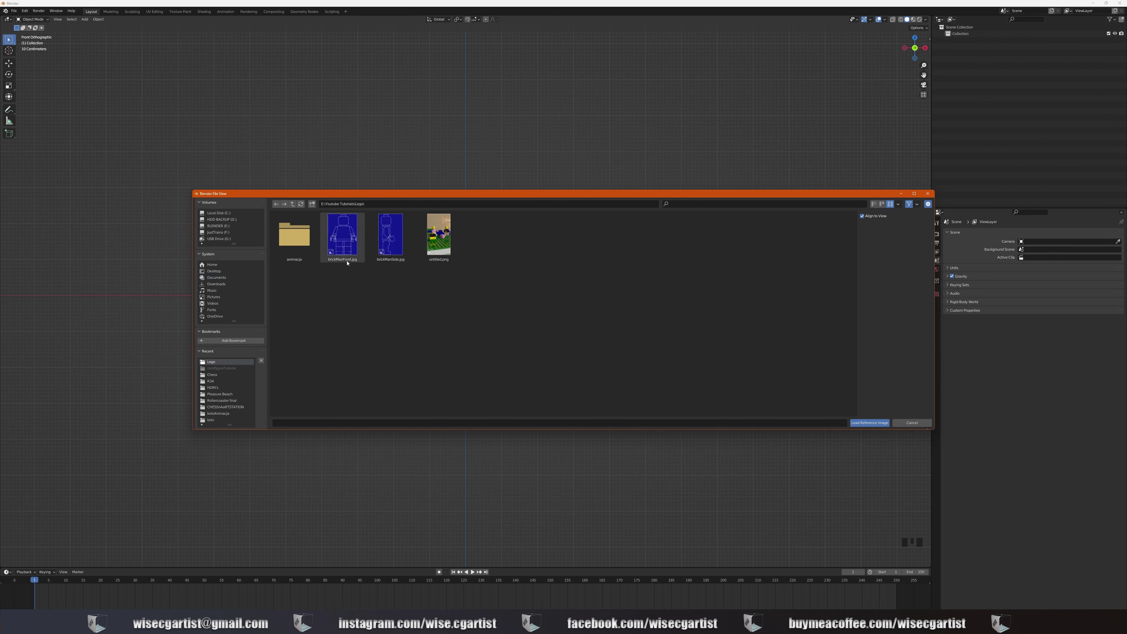
{"action": "left_click_drag", "start_coordinate": [397, 317], "coordinate": [339, 218]}
{"action": "left_click", "coordinate": [366, 313]}
{"action": "double_click", "coordinate": [343, 243]}
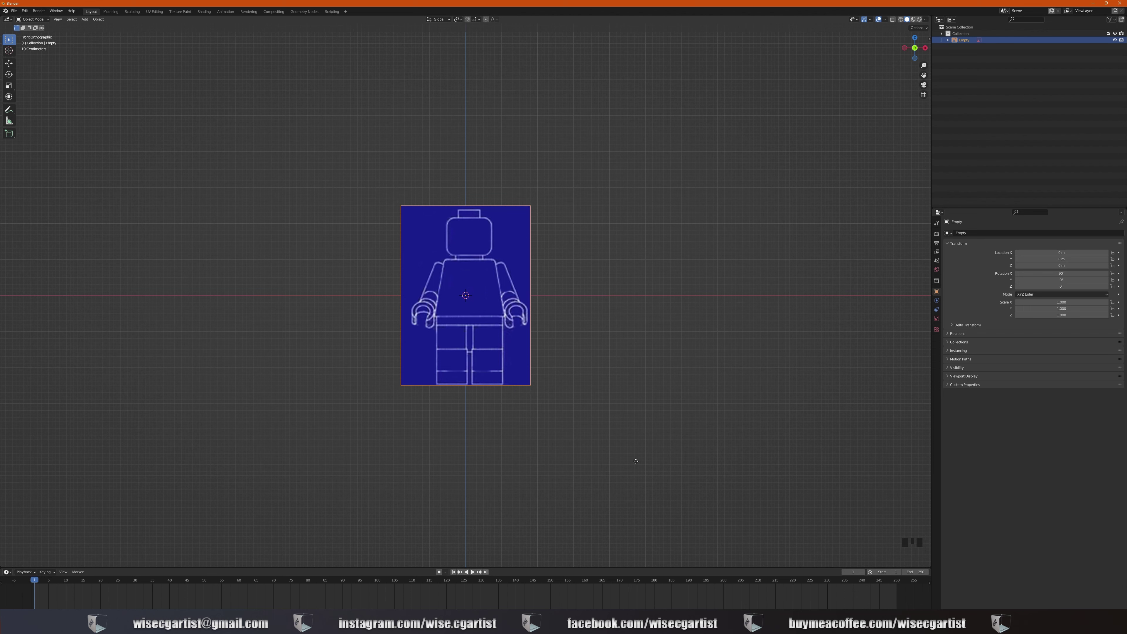
Step: Centre the front reference image with its feet on the ground line, about 2.52 m up, and push it back about 3 m along Y
{"action": "key", "text": "g"}
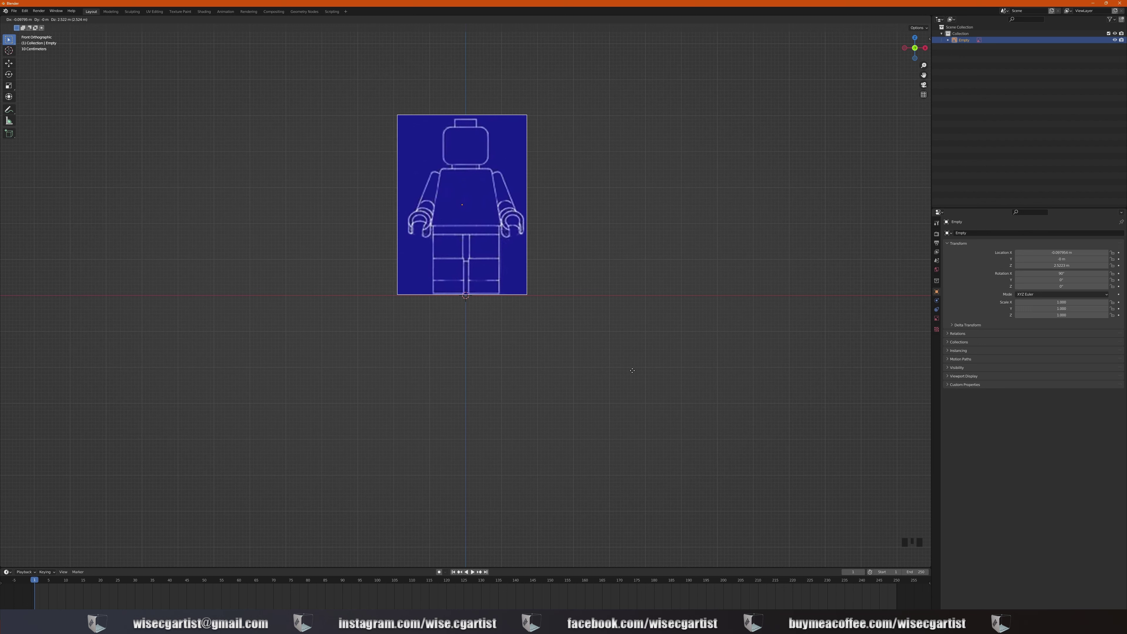
{"action": "left_click", "coordinate": [632, 371]}
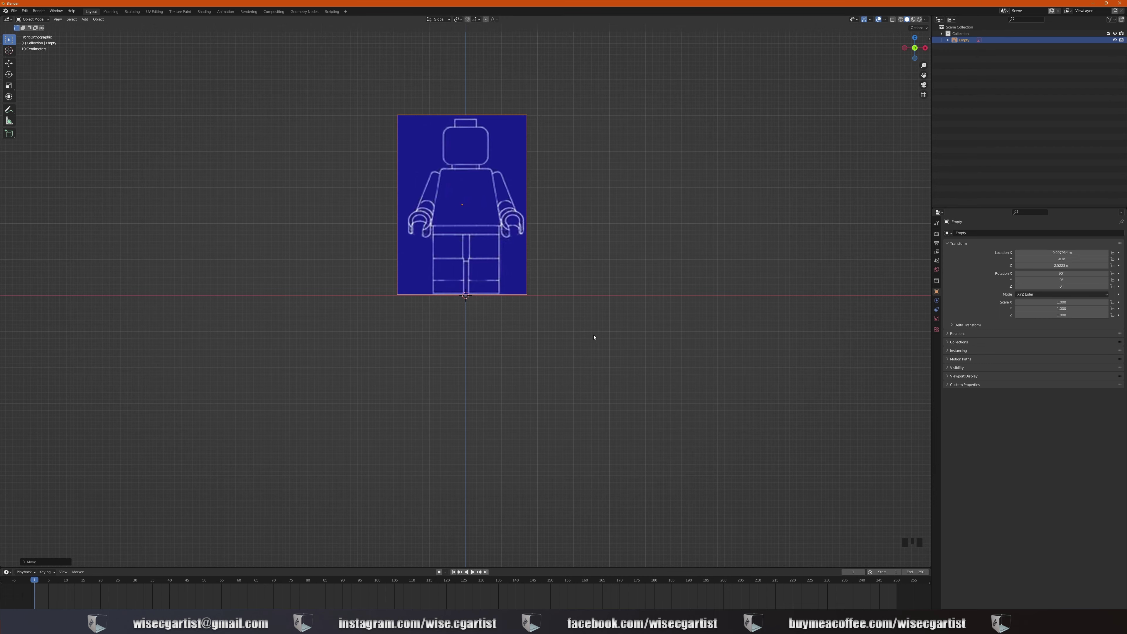
{"action": "middle_click_drag", "start_coordinate": [597, 335], "coordinate": [465, 283]}
{"action": "scroll", "coordinate": [538, 353], "scroll_direction": "down", "scroll_amount": 3}
{"action": "scroll", "coordinate": [545, 367], "scroll_direction": "up", "scroll_amount": 2}
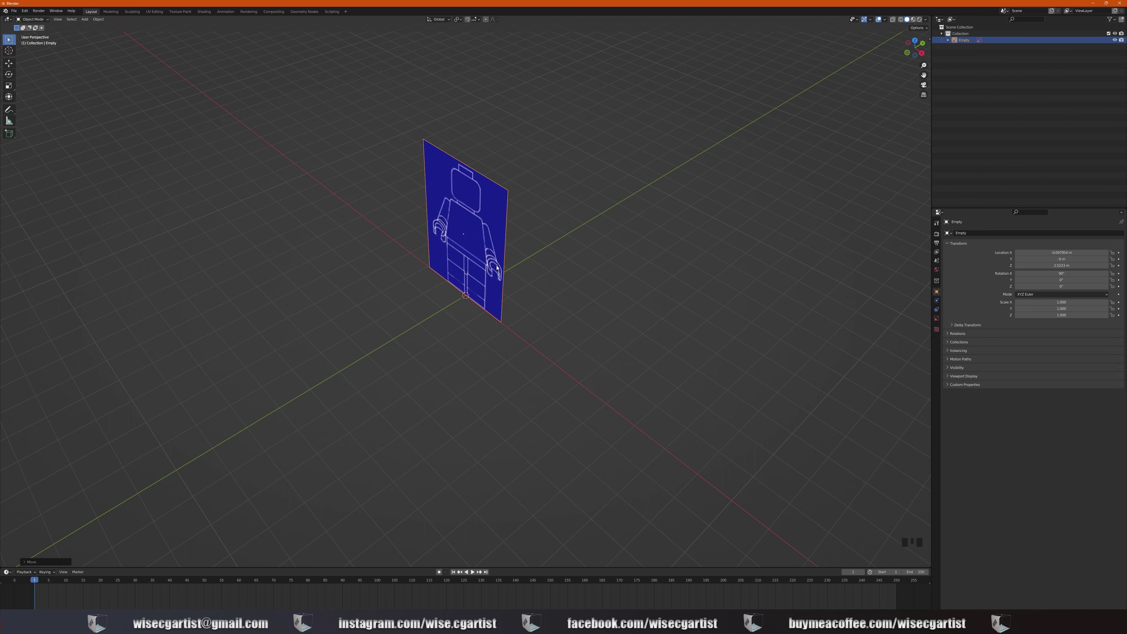
{"action": "key", "text": "g"}
{"action": "key", "text": "y"}
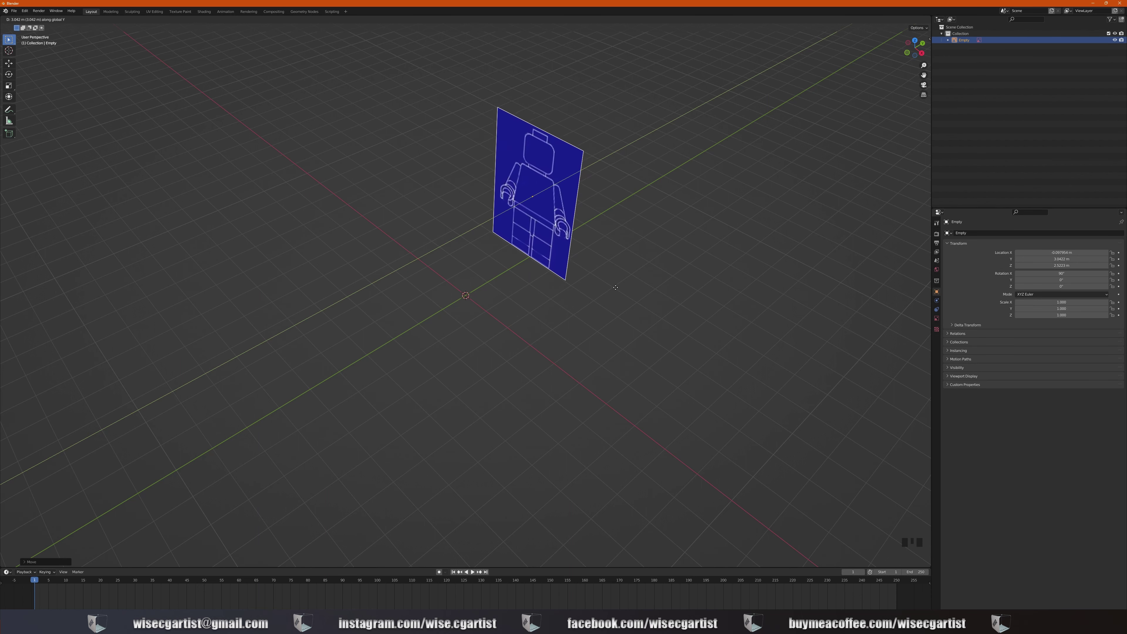
{"action": "left_click", "coordinate": [615, 288]}
Step: Add brickManSide.jpg as a reference image aligned to the right orthographic view
{"action": "middle_click_drag", "start_coordinate": [546, 307], "coordinate": [503, 305]}
{"action": "scroll", "coordinate": [551, 307], "scroll_direction": "up", "scroll_amount": 3}
{"action": "scroll", "coordinate": [551, 308], "scroll_direction": "down", "scroll_amount": 3}
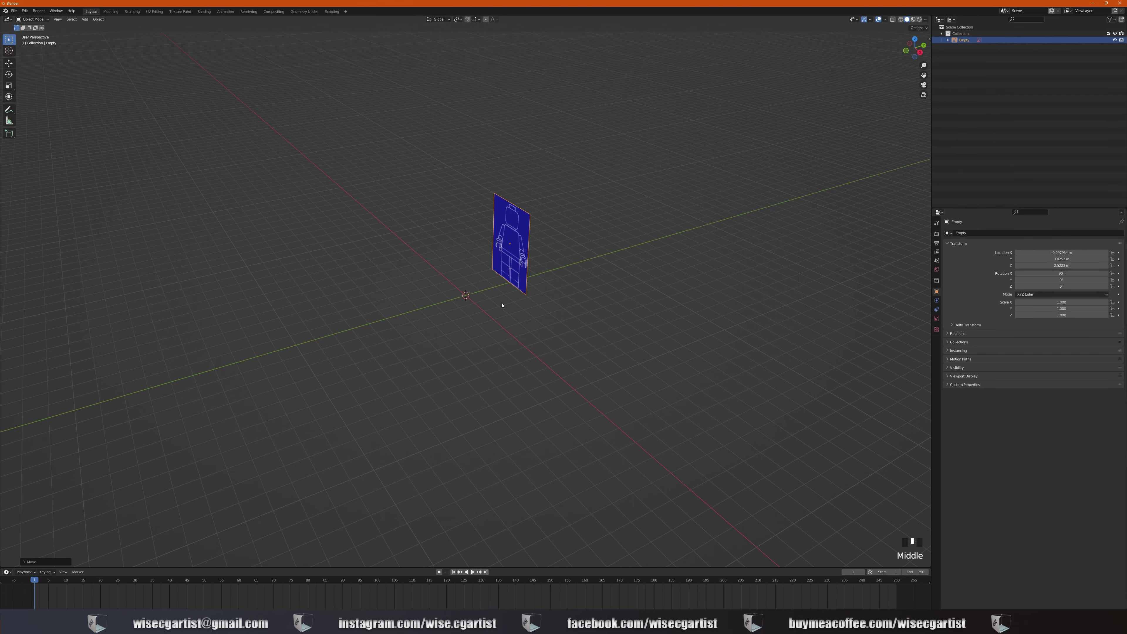
{"action": "key", "text": "KP_3"}
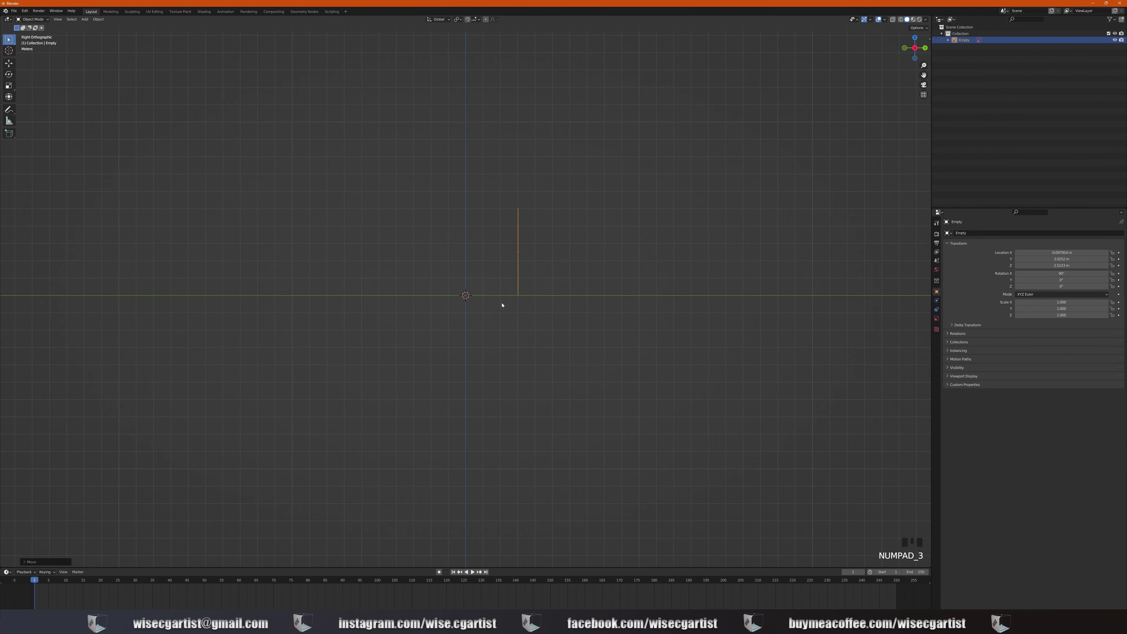
{"action": "key", "text": "shift+a"}
{"action": "mouse_move", "coordinate": [503, 305]}
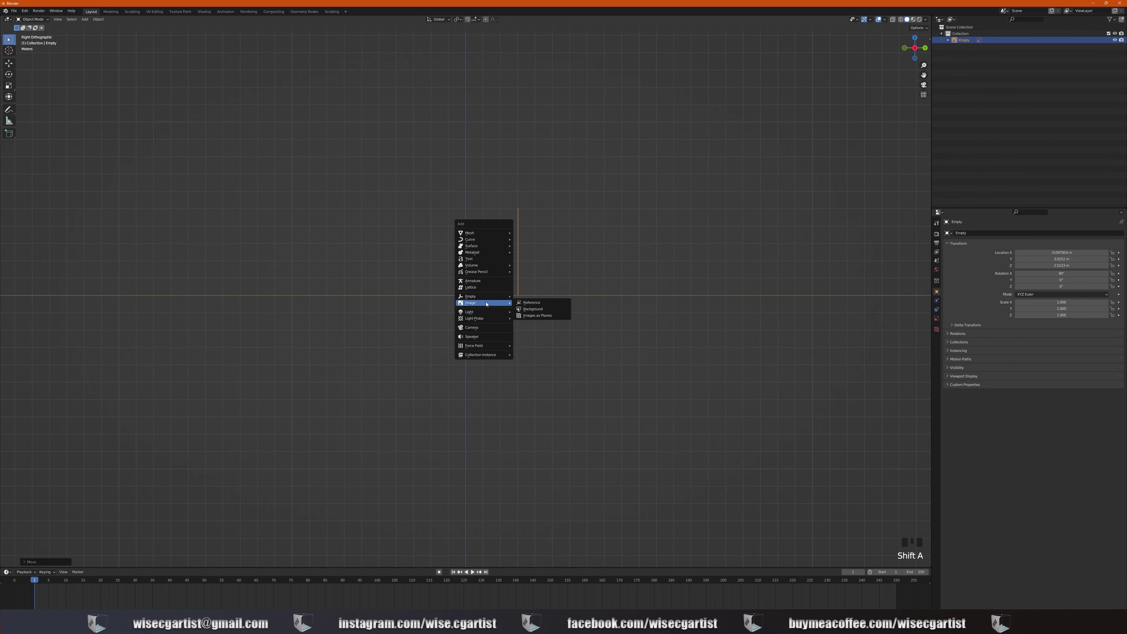
{"action": "left_click", "coordinate": [531, 302]}
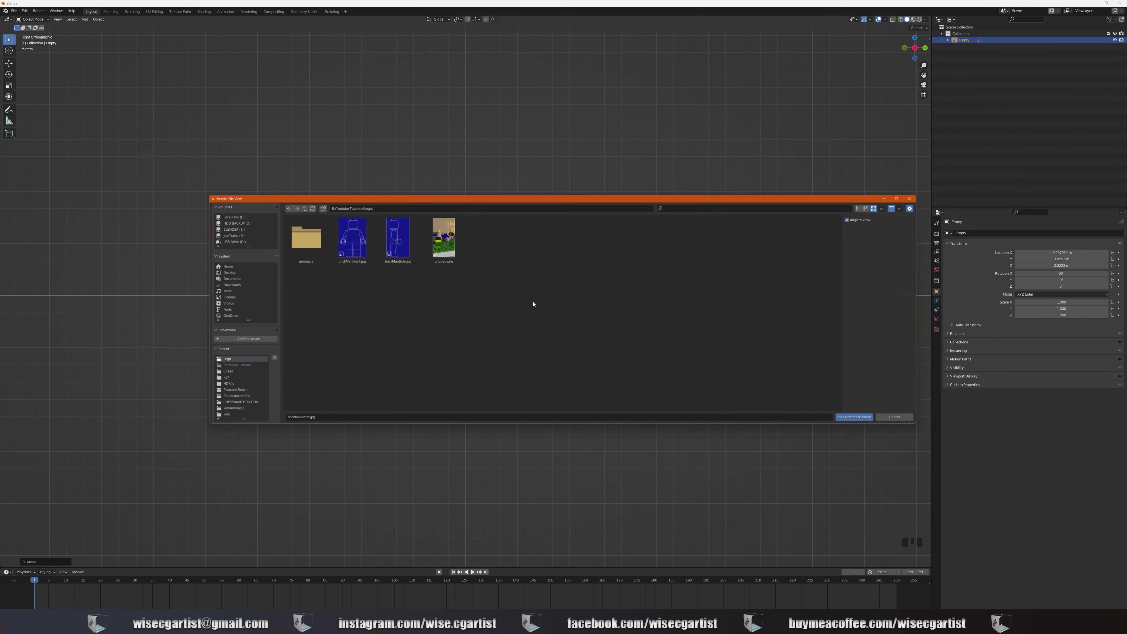
{"action": "double_click", "coordinate": [391, 236]}
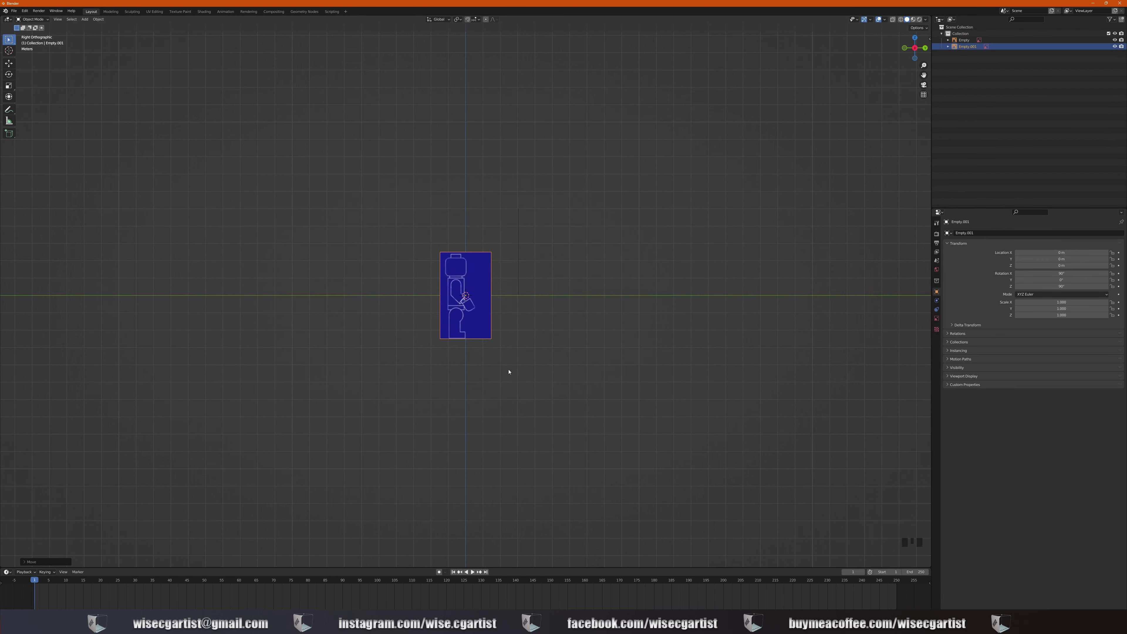
Step: Mirror the side reference image along the global Y axis
{"action": "middle_click_drag", "start_coordinate": [497, 356], "coordinate": [526, 365]}
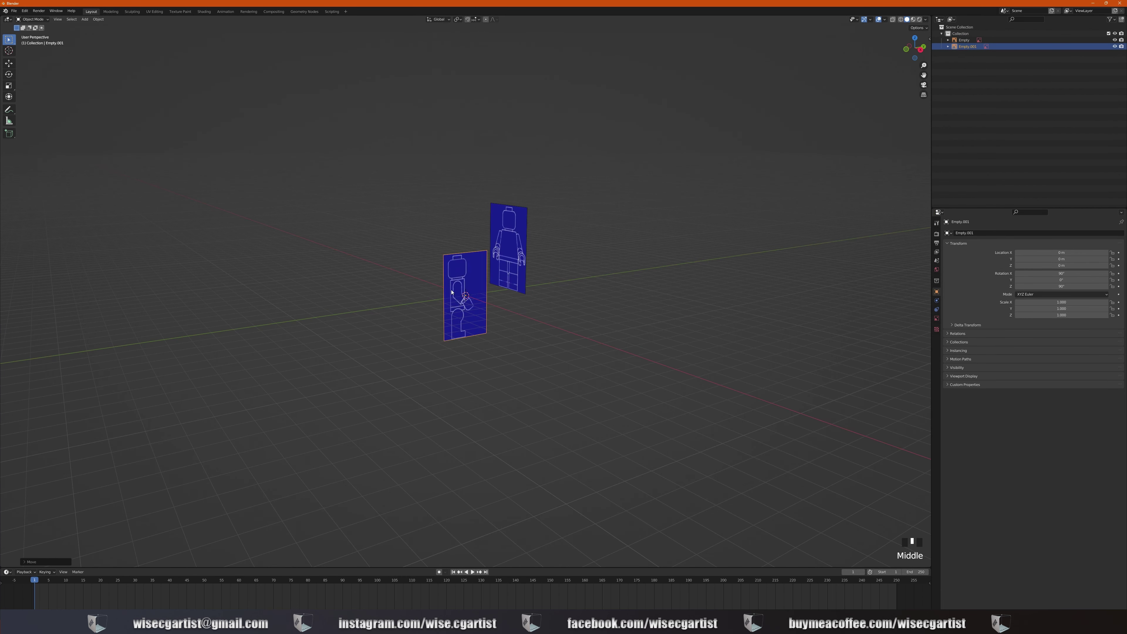
{"action": "mouse_move", "coordinate": [451, 292]}
{"action": "middle_mouse_down"}
{"action": "mouse_move", "coordinate": [462, 321]}
{"action": "mouse_move", "coordinate": [437, 285]}
{"action": "middle_mouse_up"}
{"action": "scroll", "coordinate": [463, 320], "scroll_direction": "up", "scroll_amount": 2}
{"action": "right_click", "coordinate": [437, 285]}
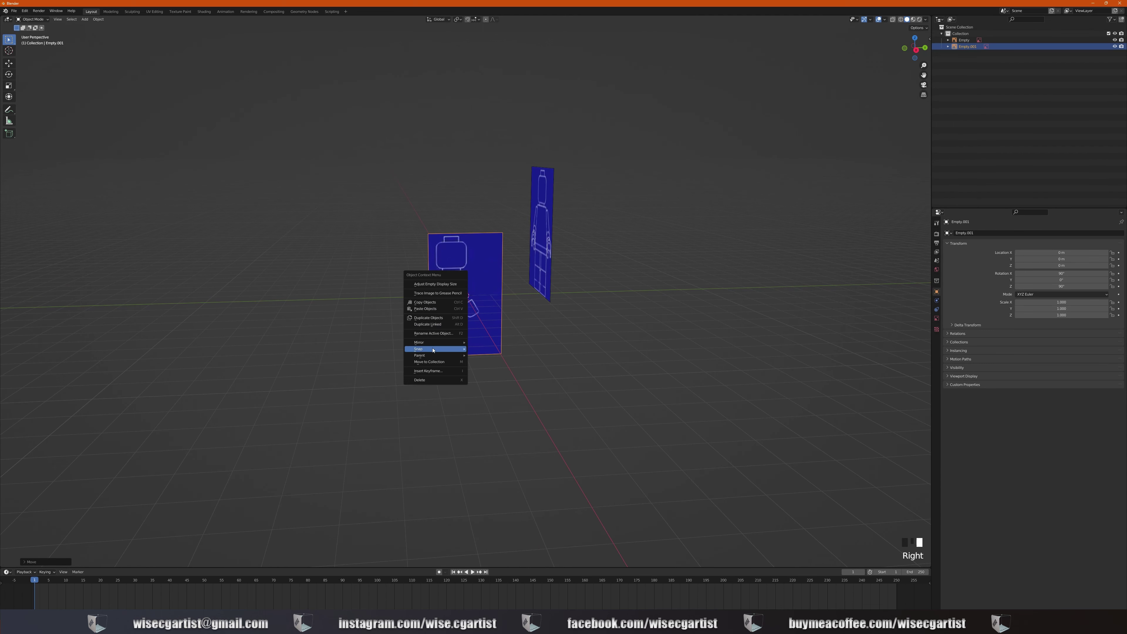
{"action": "mouse_move", "coordinate": [432, 343]}
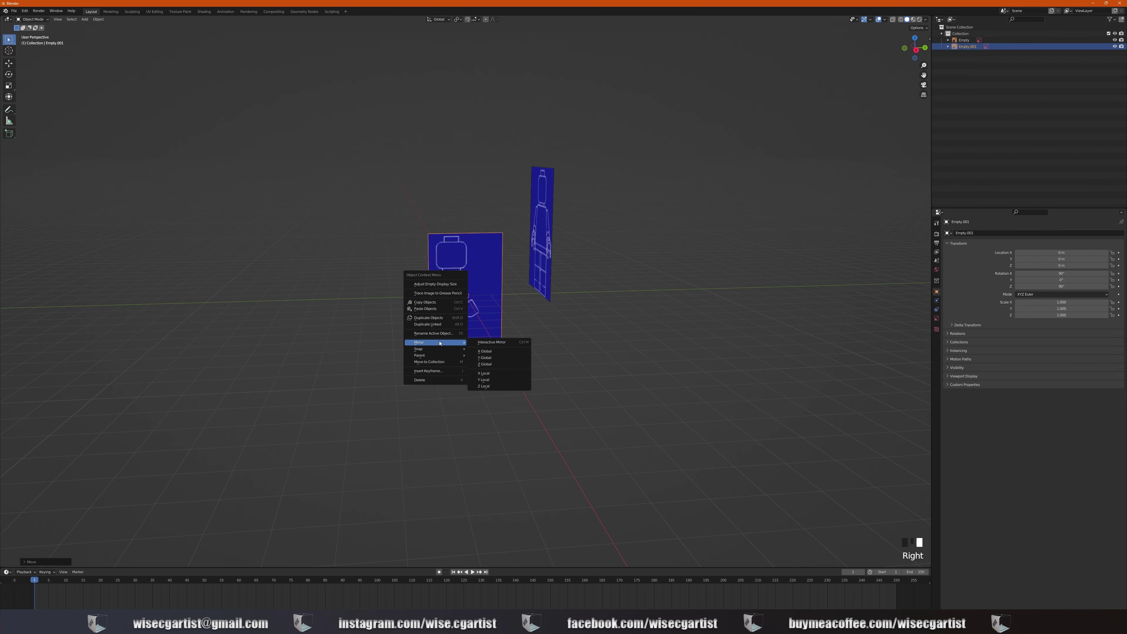
{"action": "left_click", "coordinate": [486, 358]}
{"action": "middle_click_drag", "start_coordinate": [514, 300], "coordinate": [509, 313]}
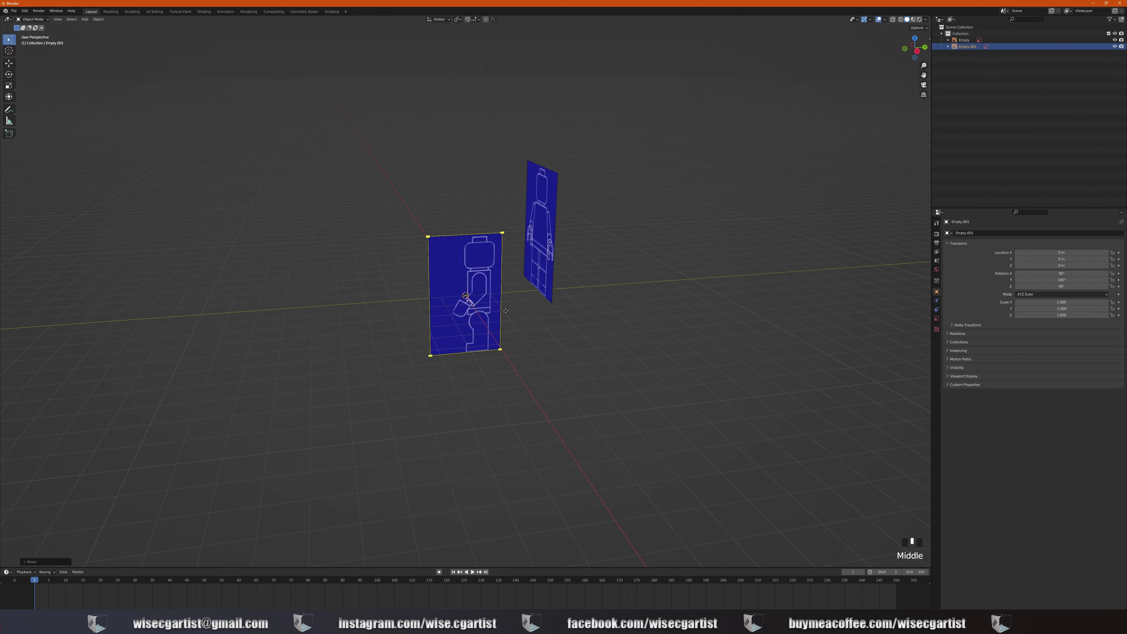
Step: In the right view, move the side reference image about -0.56 m in Y and 2.52 m up so its feet rest on the ground line
{"action": "key", "text": "KP_3"}
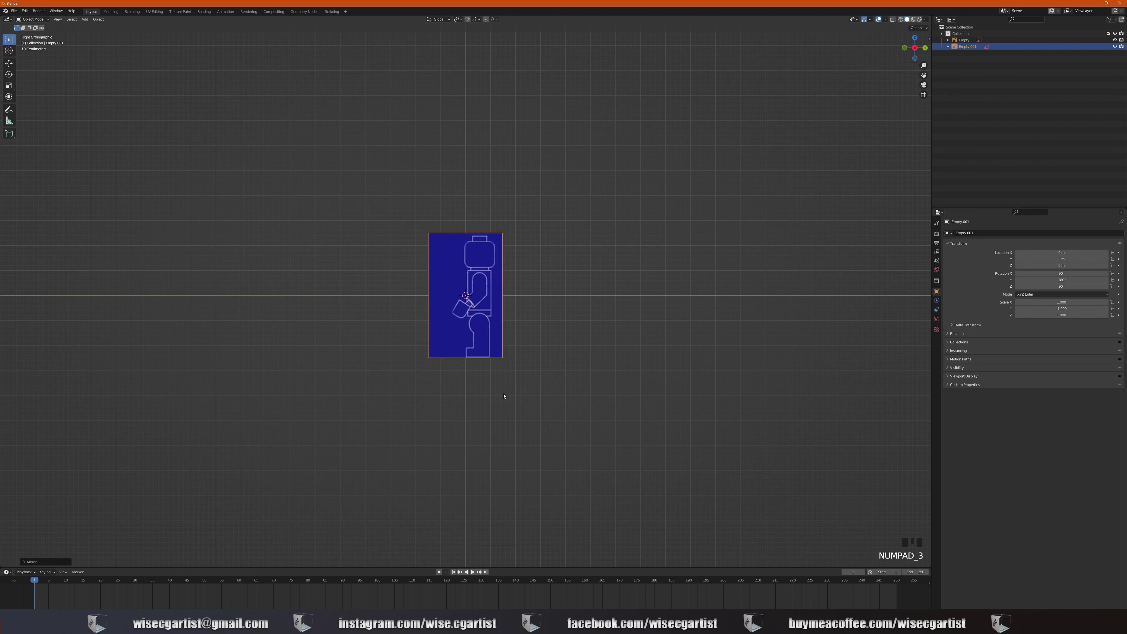
{"action": "key", "text": "g"}
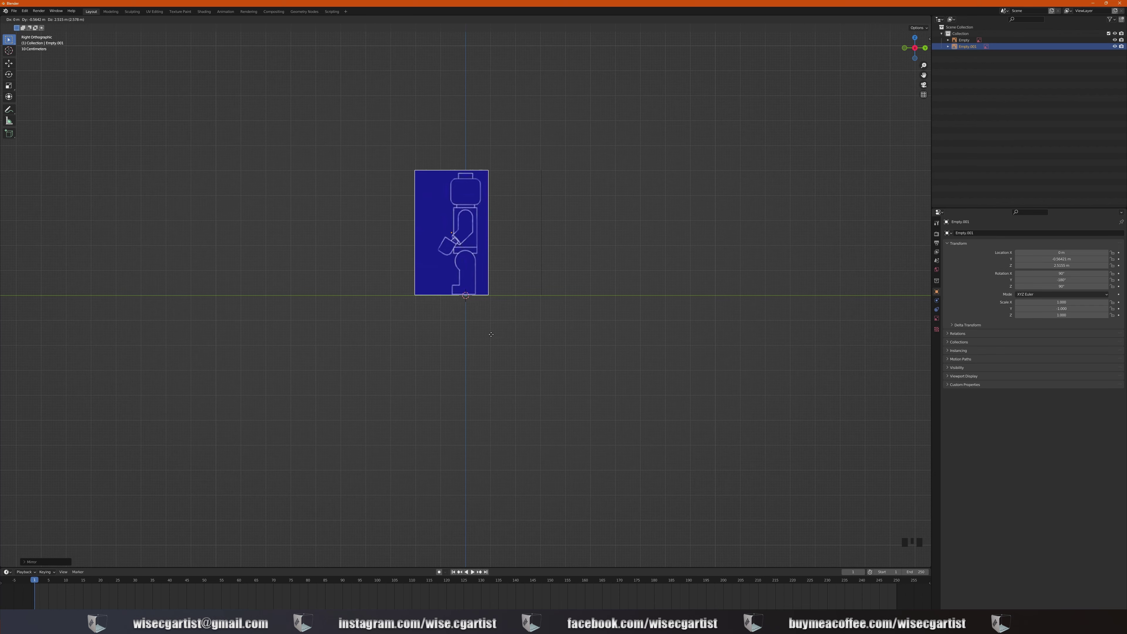
{"action": "left_click", "coordinate": [491, 334]}
Step: Move the side reference image about -3 m along the X axis, away from the origin
{"action": "middle_click_drag", "start_coordinate": [423, 330], "coordinate": [481, 350]}
{"action": "scroll", "coordinate": [506, 353], "scroll_direction": "up", "scroll_amount": 4}
{"action": "scroll", "coordinate": [501, 345], "scroll_direction": "down", "scroll_amount": 3}
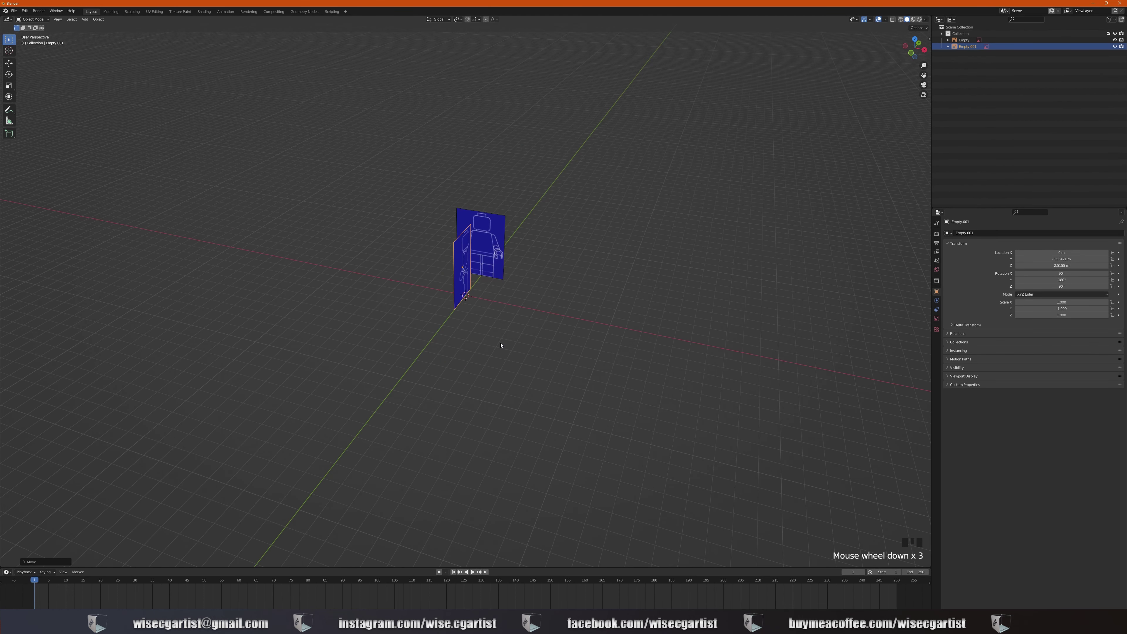
{"action": "key", "text": "g"}
{"action": "key", "text": "x"}
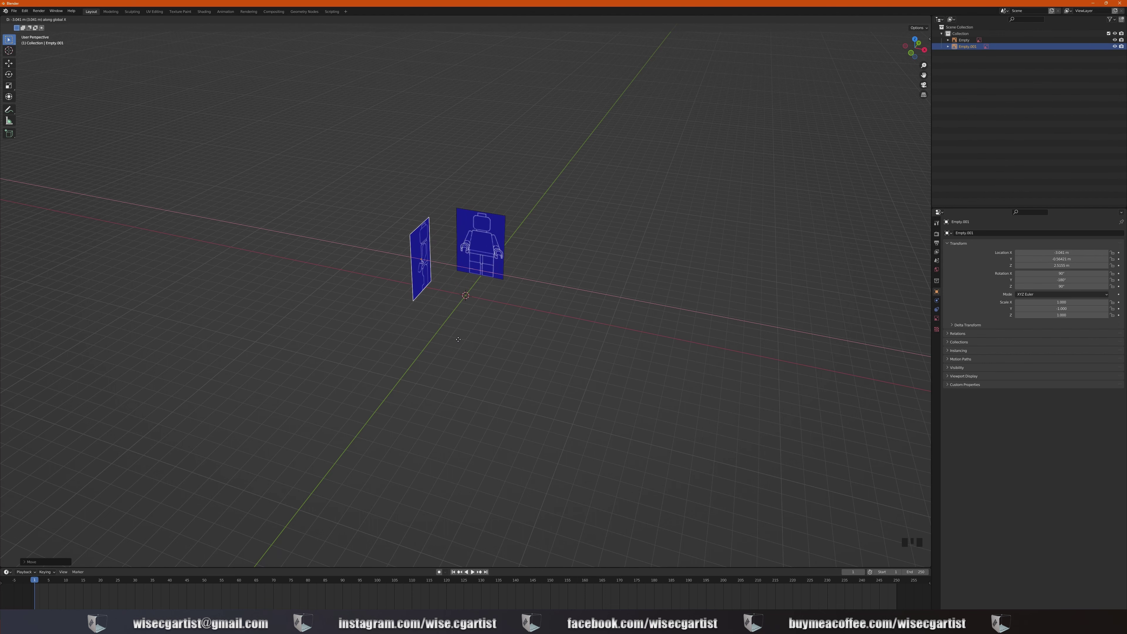
{"action": "left_click", "coordinate": [459, 339]}
{"action": "mouse_move", "coordinate": [455, 335]}
{"action": "middle_mouse_down"}
{"action": "mouse_move", "coordinate": [456, 378]}
{"action": "mouse_move", "coordinate": [446, 326]}
{"action": "mouse_move", "coordinate": [469, 319]}
{"action": "middle_mouse_up"}
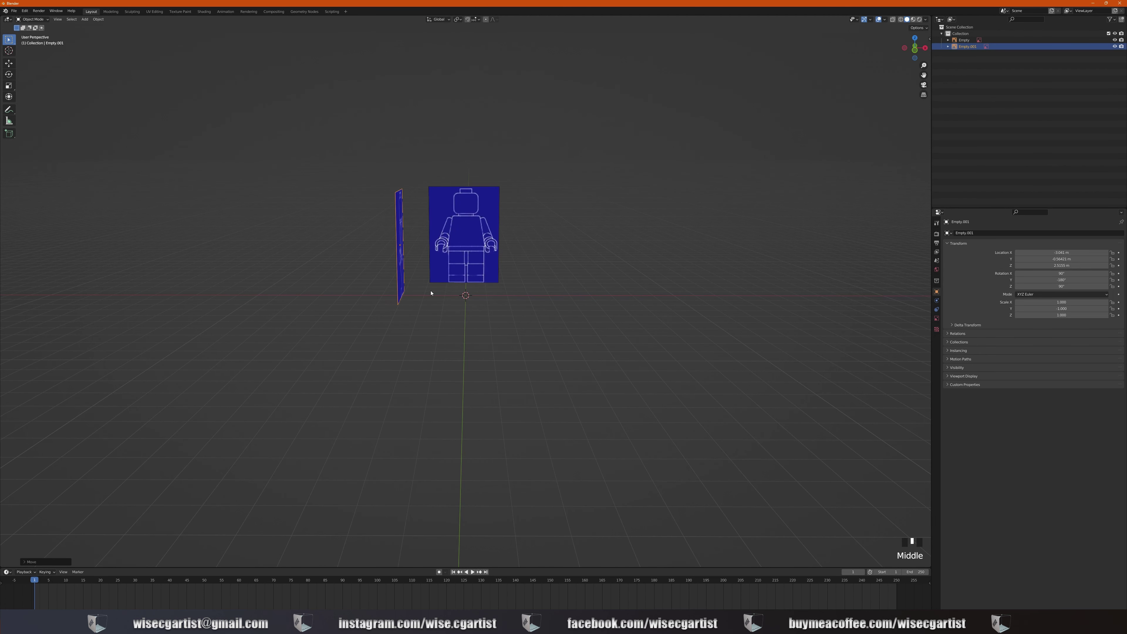
Step: Begin saving the file under a new name, creating and opening a folder named tutorial inside the Chess folder
{"action": "left_click", "coordinate": [14, 12]}
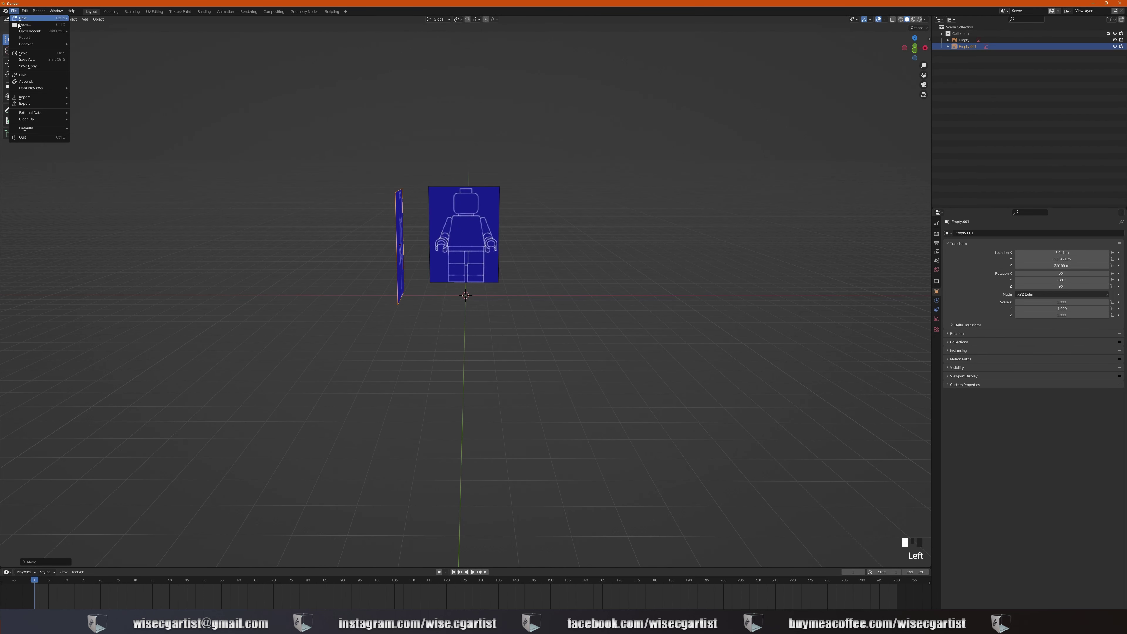
{"action": "left_click", "coordinate": [29, 60]}
{"action": "right_click", "coordinate": [362, 364]}
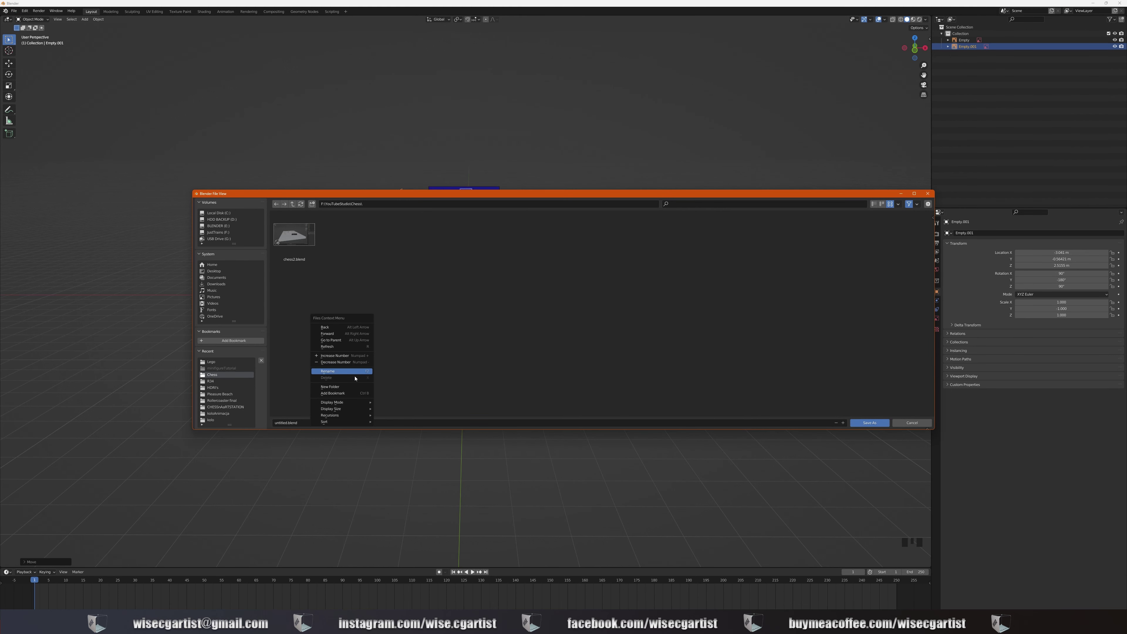
{"action": "left_click", "coordinate": [350, 388]}
{"action": "type", "text": "tutorial"}
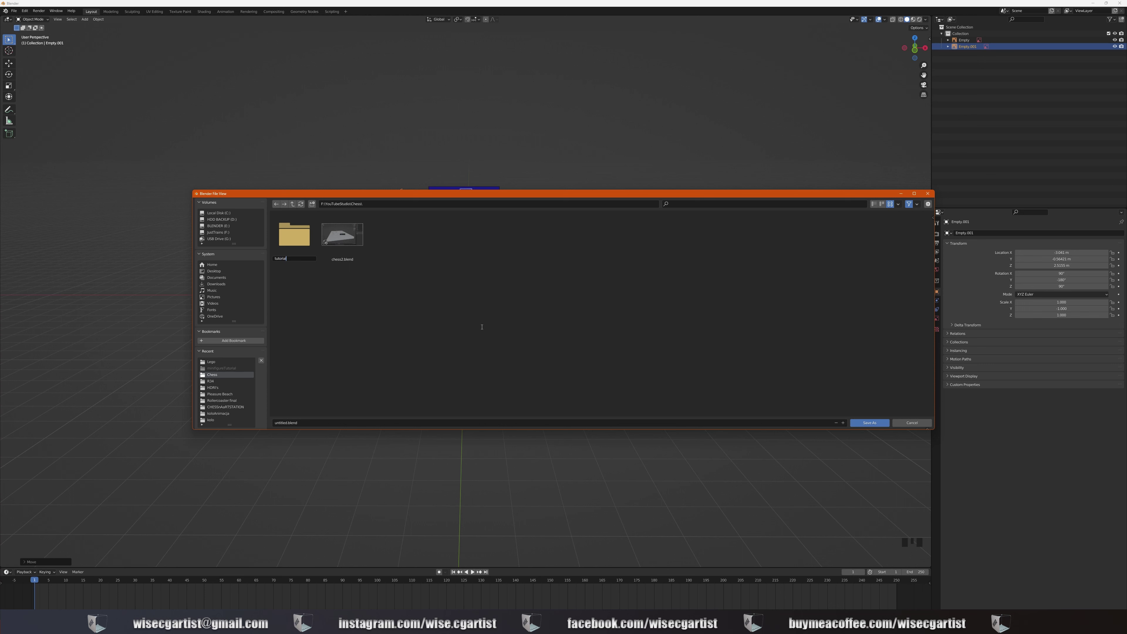
{"action": "key", "text": "Return"}
{"action": "double_click", "coordinate": [292, 251]}
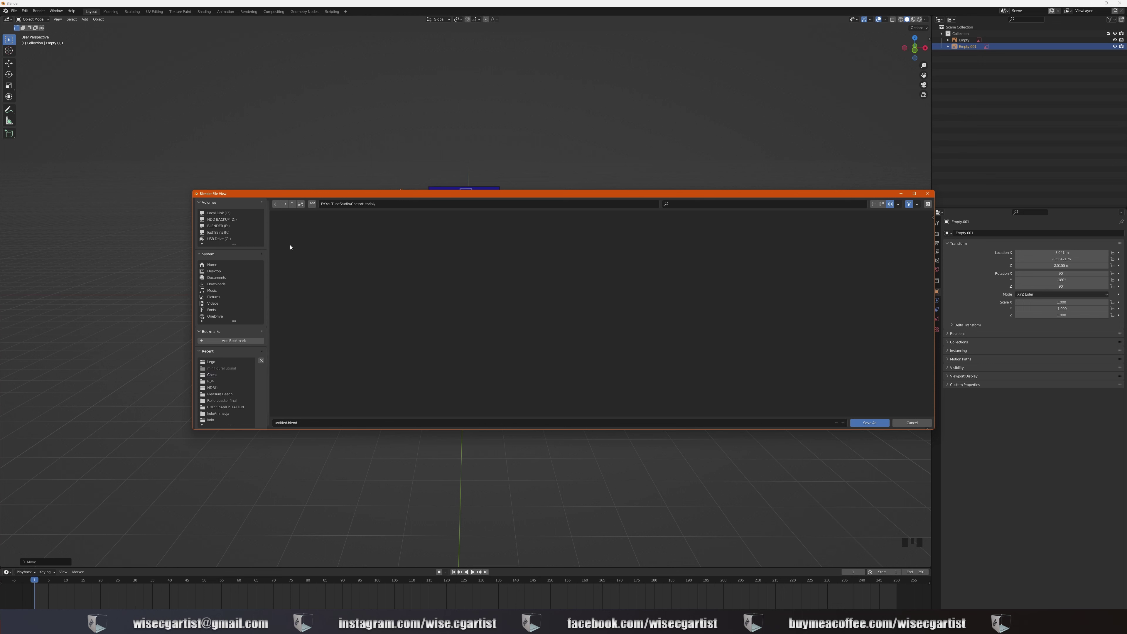
Step: Save the scene as minifigure in the tutorial folder
{"action": "left_click", "coordinate": [298, 422]}
{"action": "type", "text": "minifigure"}
{"action": "key", "text": "Return"}
{"action": "left_click", "coordinate": [869, 423]}
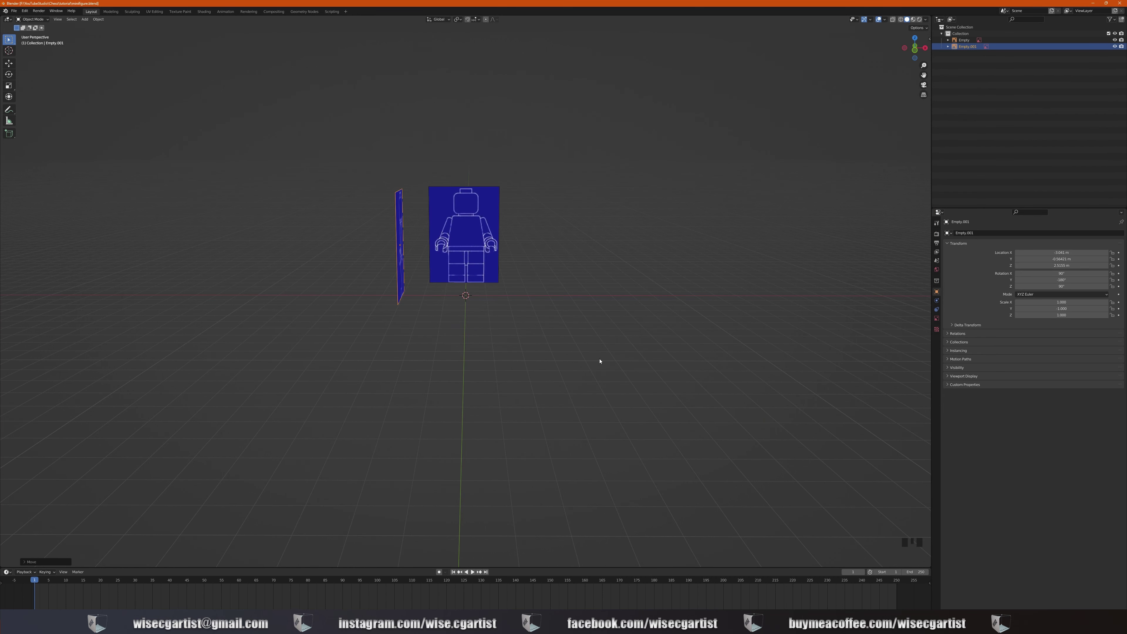
{"action": "key", "text": "ctrl+s"}
Step: Move both reference images into a new collection named ref and collapse it in the outliner
{"action": "left_click", "coordinate": [964, 39]}
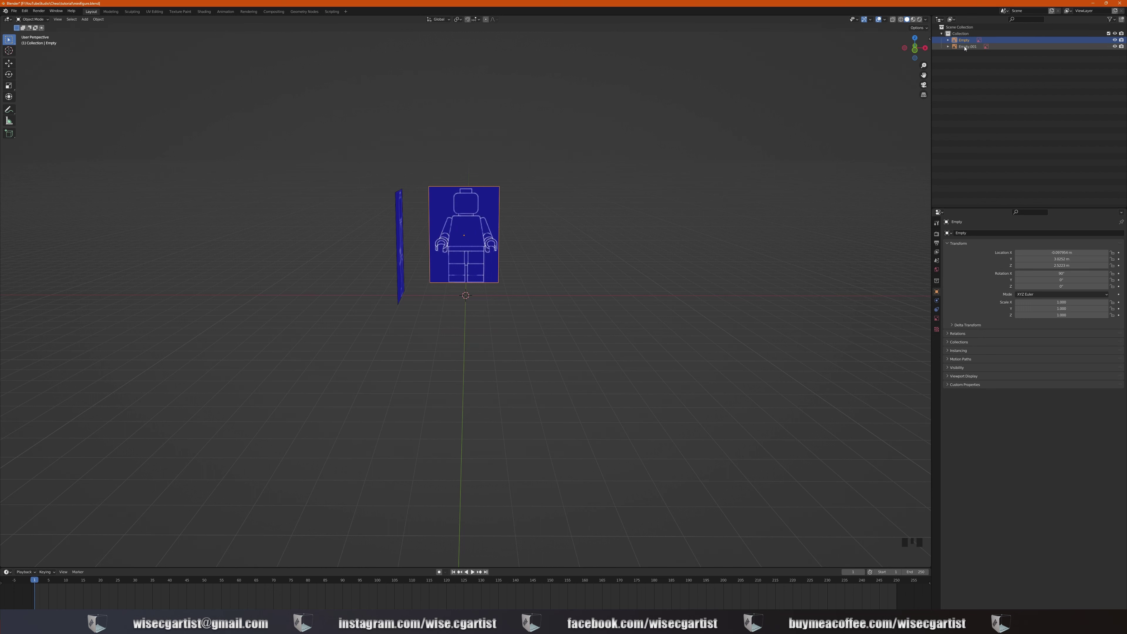
{"action": "left_click", "coordinate": [966, 47], "text": "shift"}
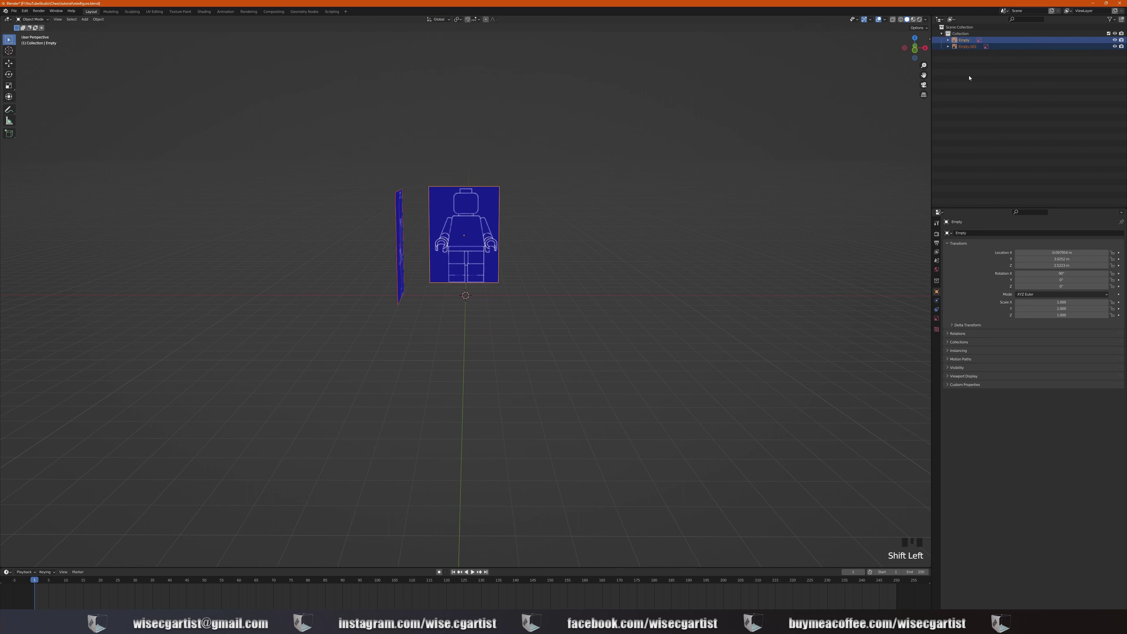
{"action": "key", "text": "m"}
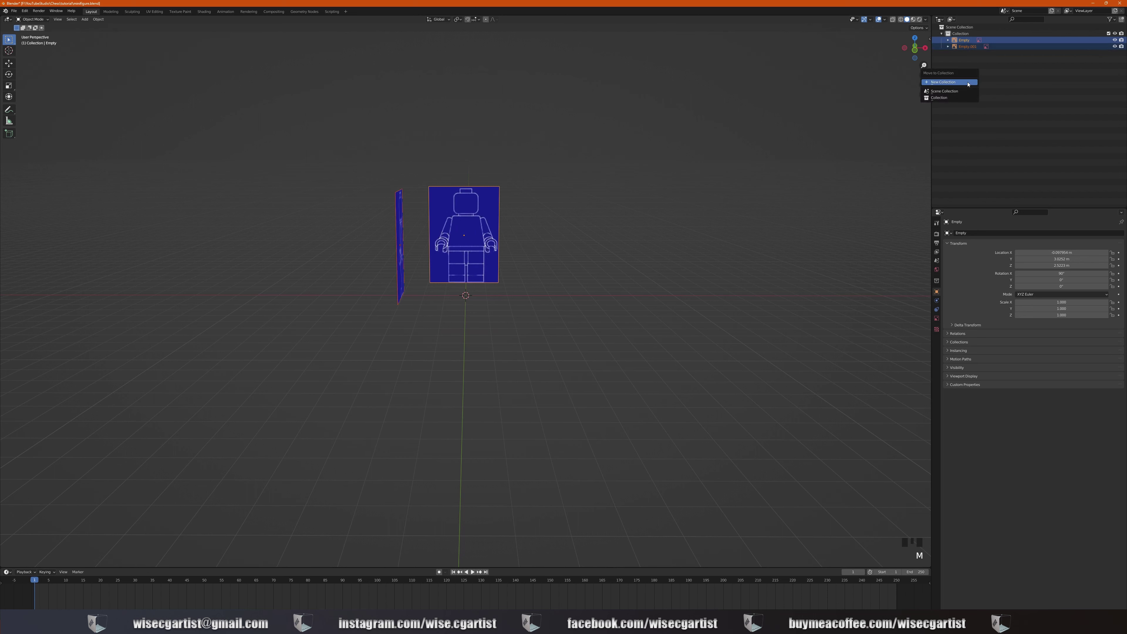
{"action": "left_click", "coordinate": [962, 83]}
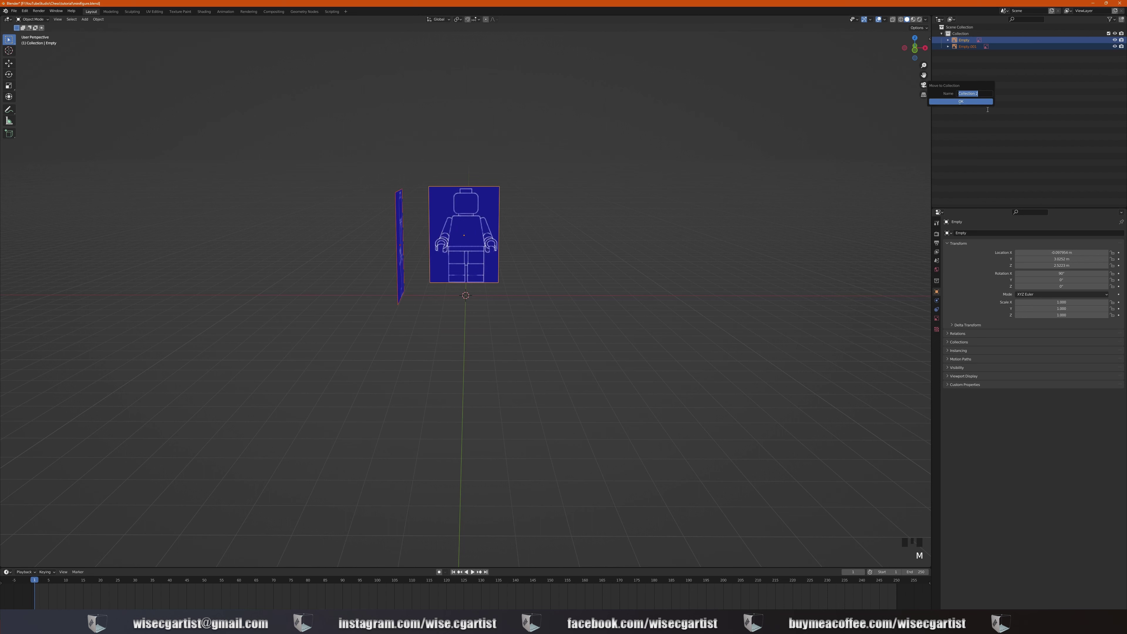
{"action": "type", "text": "ref"}
{"action": "key", "text": "Return"}
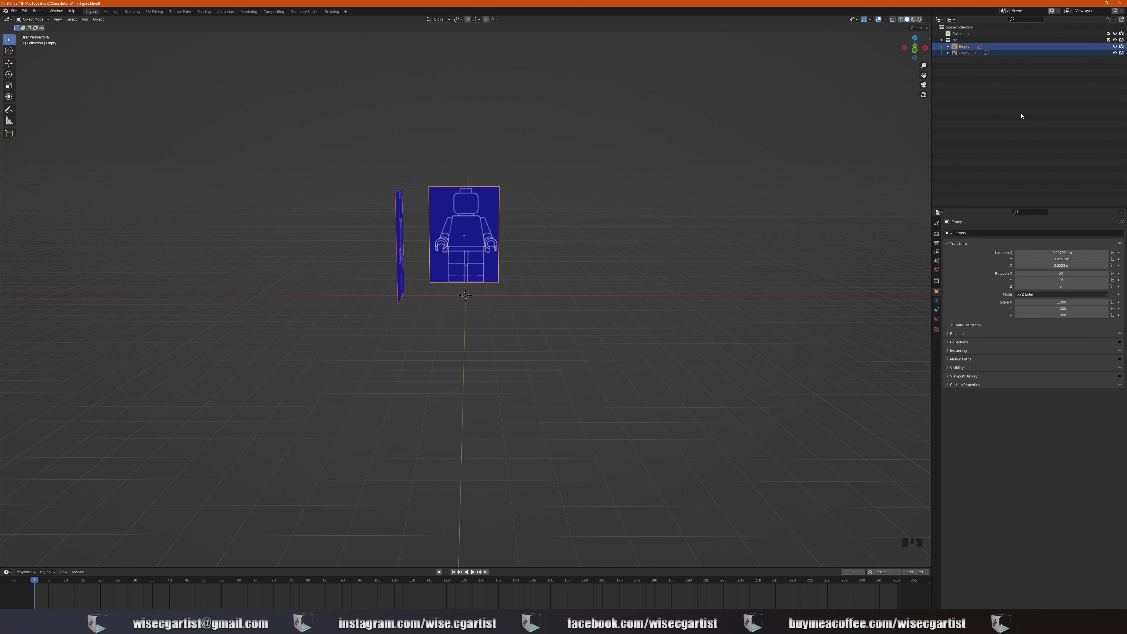
{"action": "left_click", "coordinate": [942, 41]}
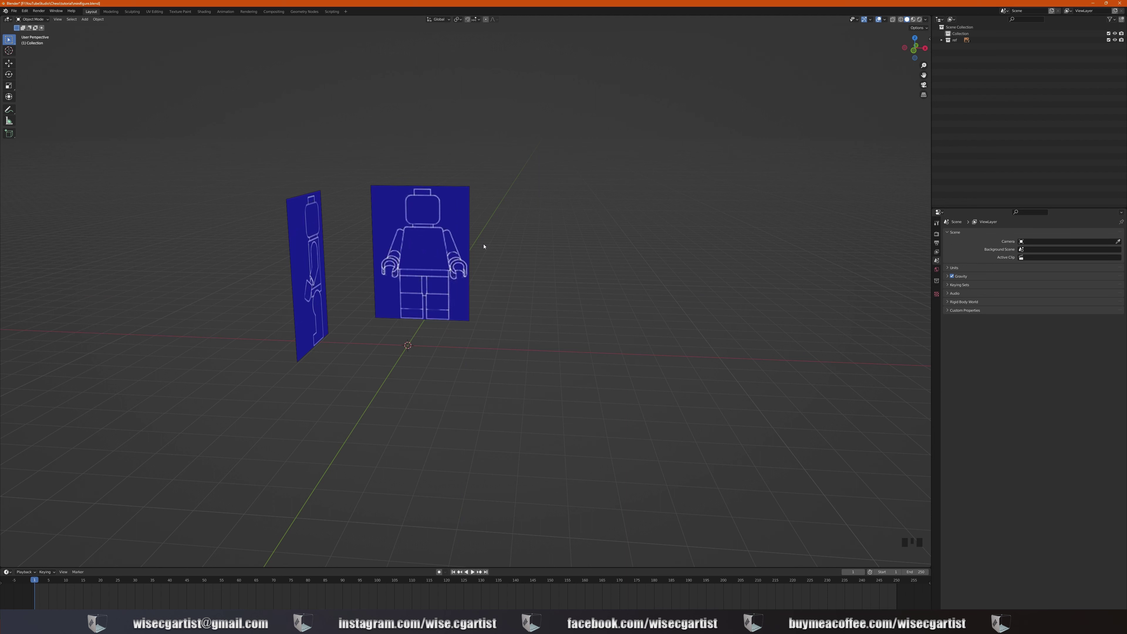
Step: In the front view, add a cube mesh at the origin
{"action": "key", "text": "KP_1"}
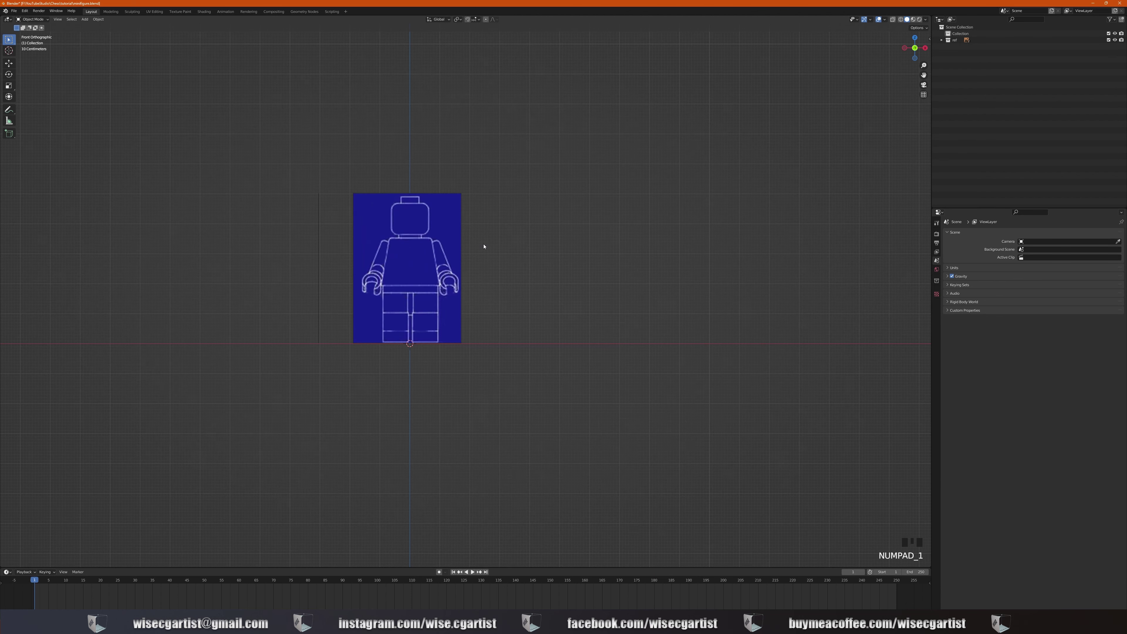
{"action": "scroll", "coordinate": [483, 246], "scroll_direction": "up", "scroll_amount": 2}
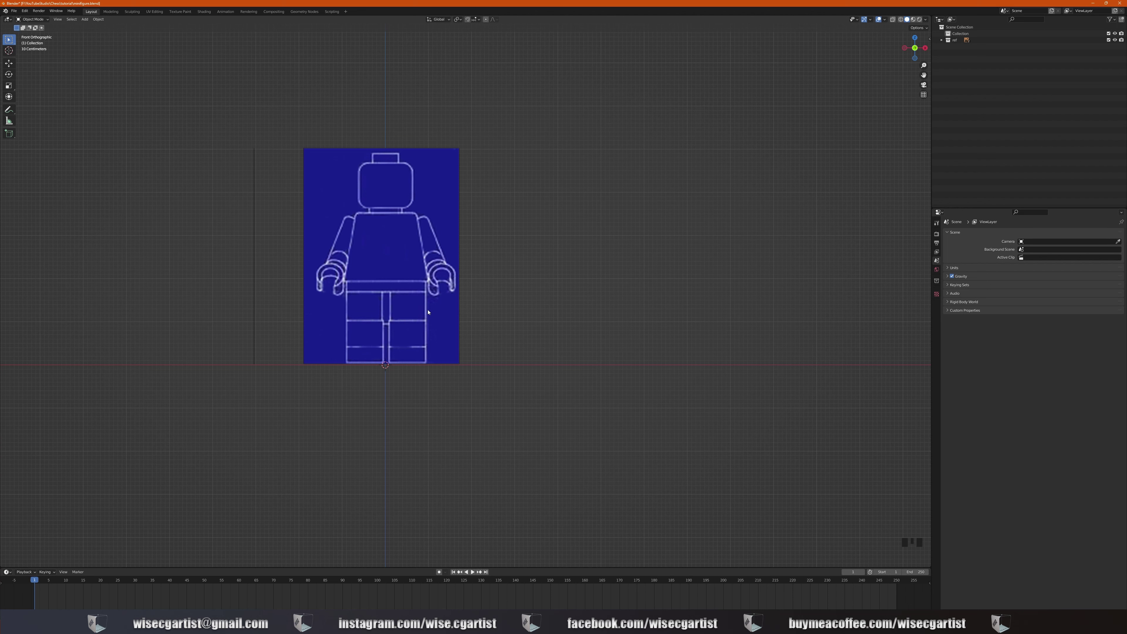
{"action": "key", "text": "shift+a"}
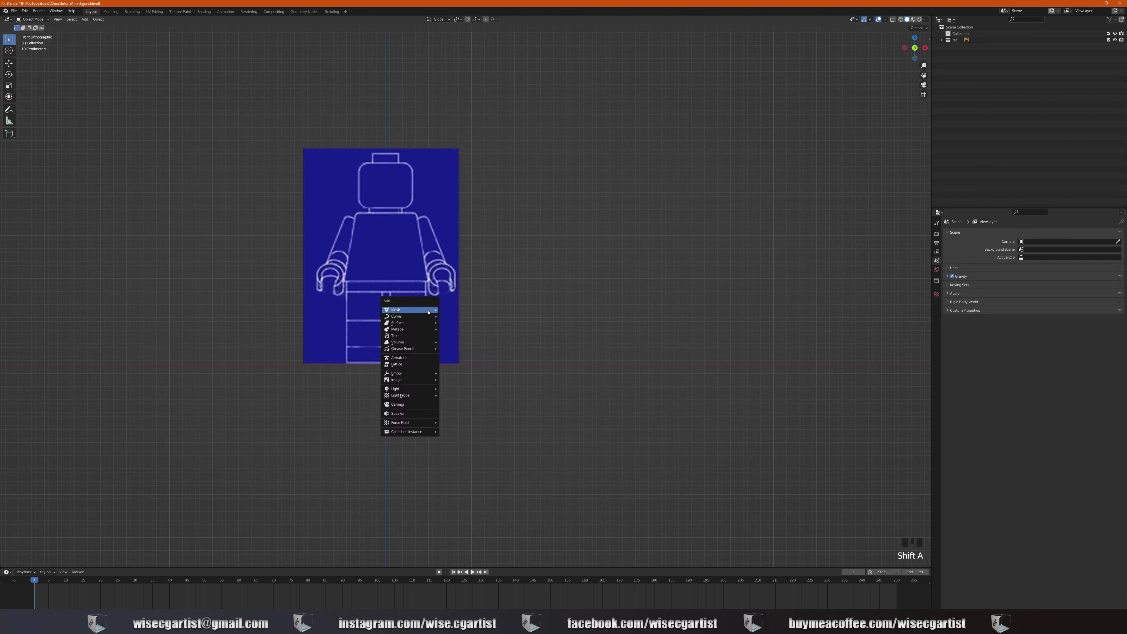
{"action": "mouse_move", "coordinate": [429, 312]}
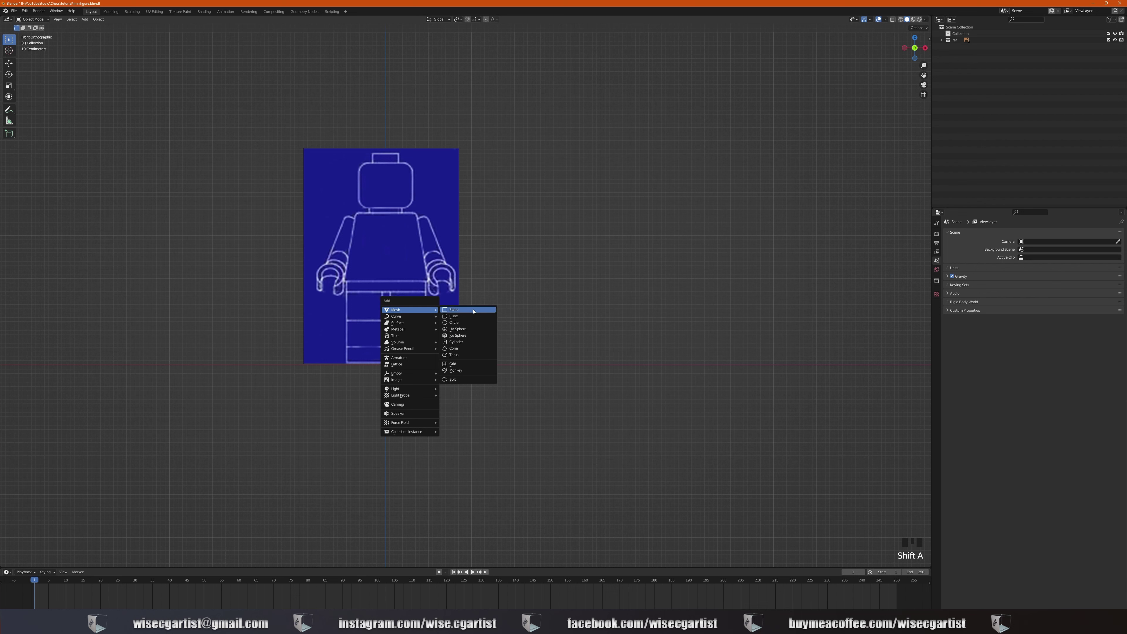
{"action": "left_click", "coordinate": [464, 315]}
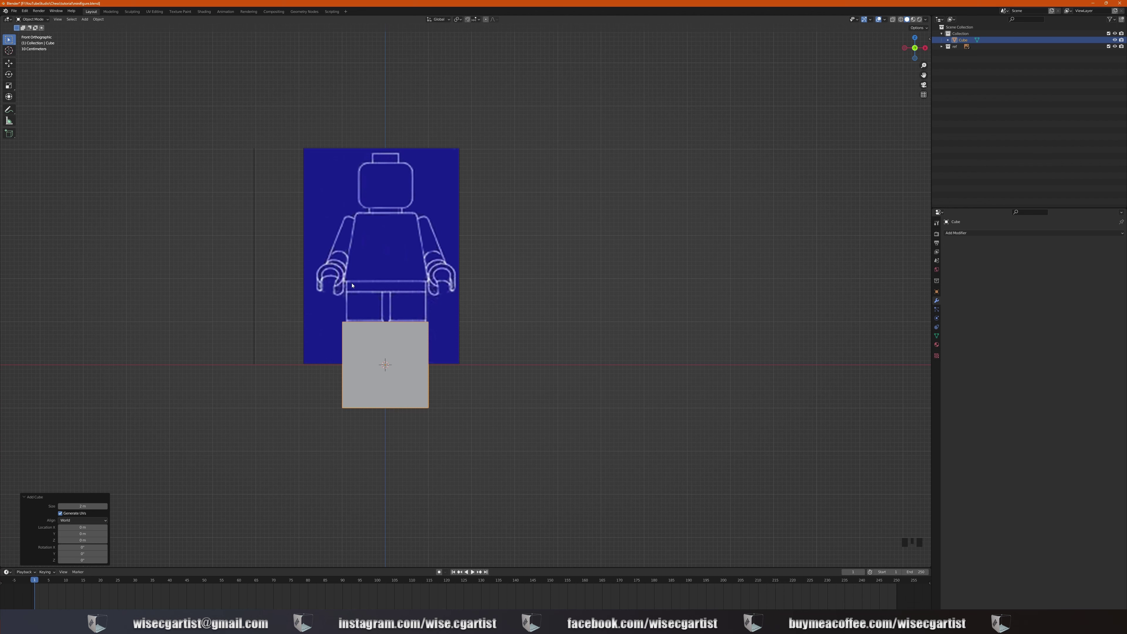
Step: Scale the cube uniformly to about 0.117 and raise it about 1.8 m along Z onto the figure's hip band
{"action": "key", "text": "s"}
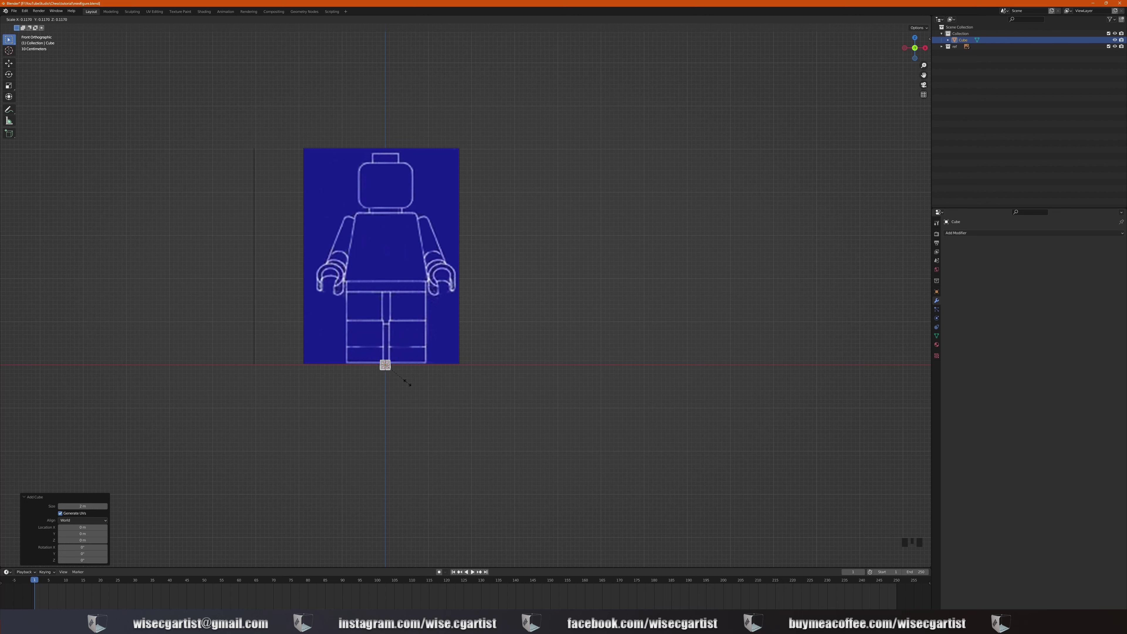
{"action": "left_click", "coordinate": [408, 385]}
{"action": "key", "text": "g"}
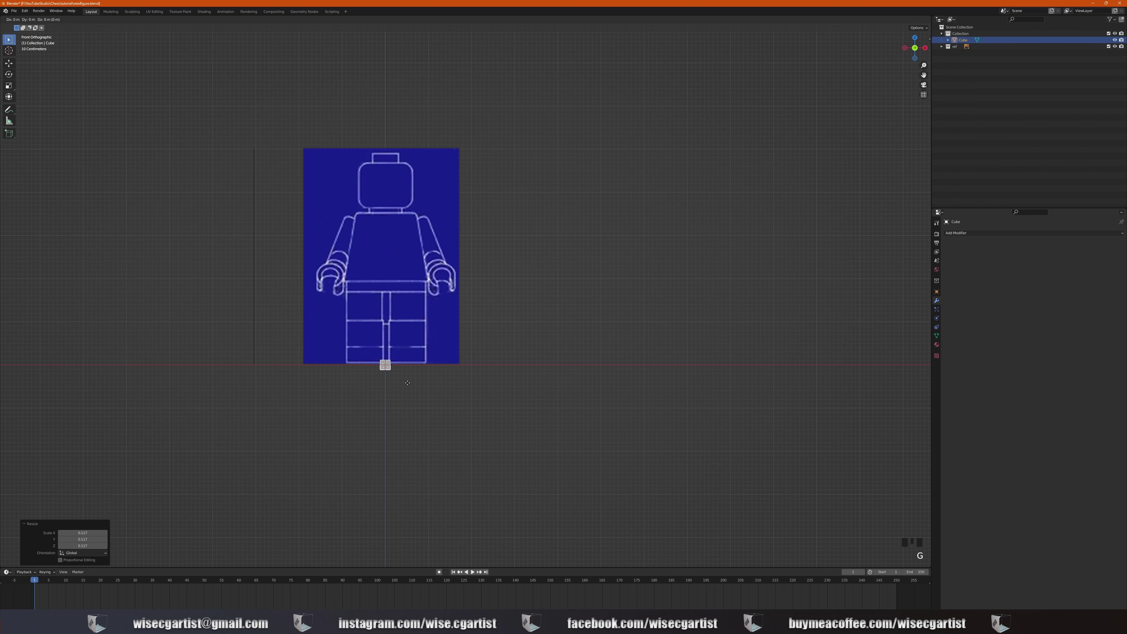
{"action": "key", "text": "z"}
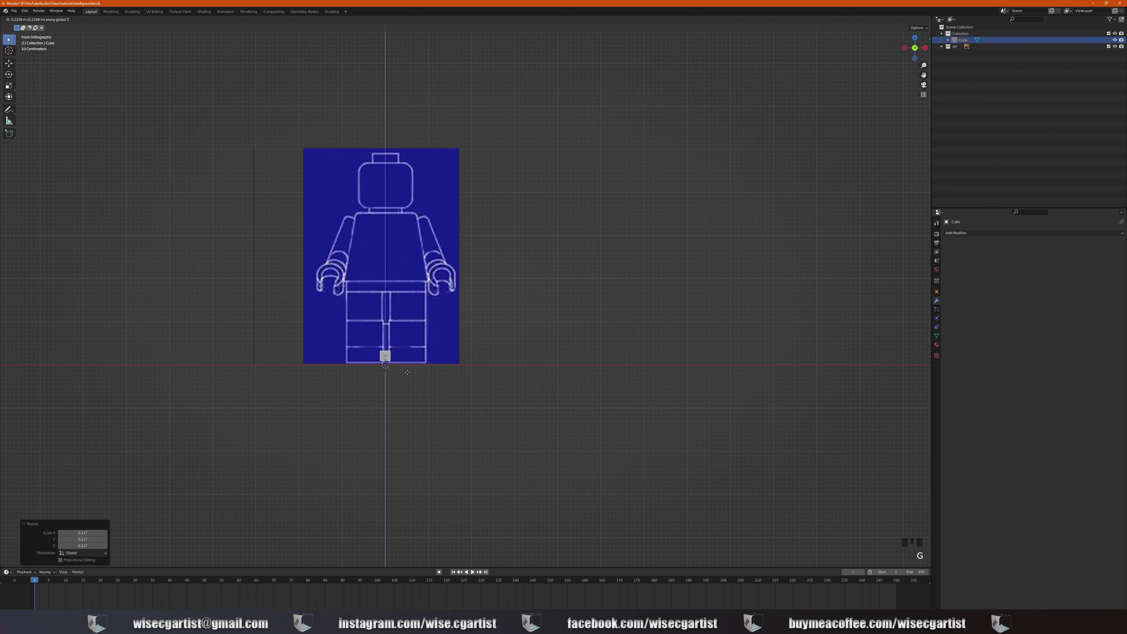
{"action": "left_click", "coordinate": [412, 305]}
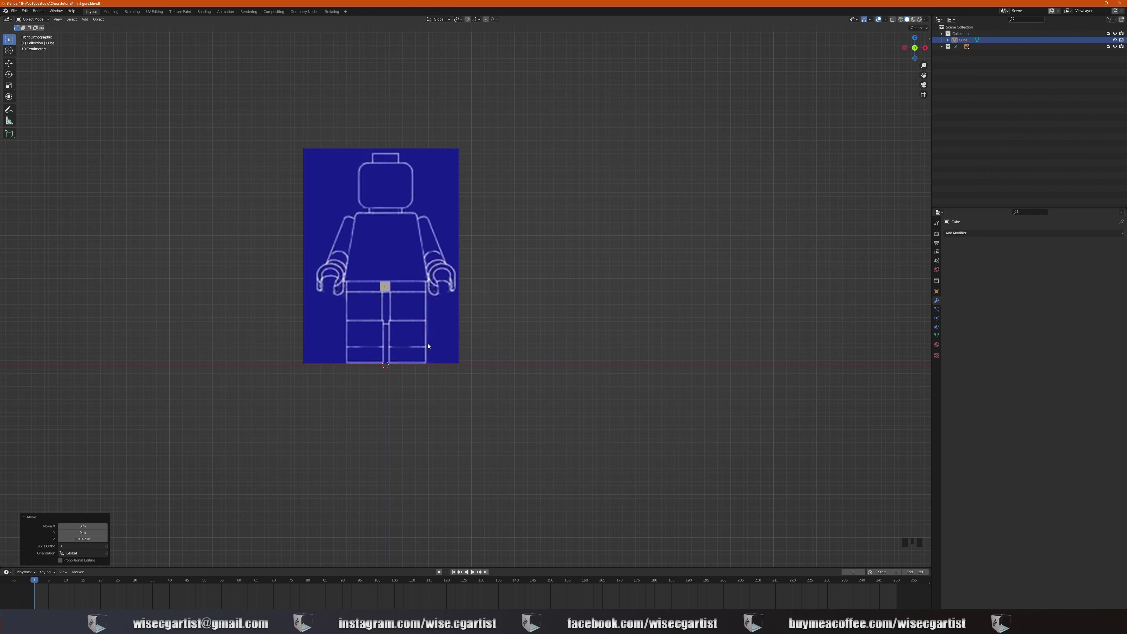
Step: Scale the cube along X only until it spans the full width of the hip band in the front reference
{"action": "scroll", "coordinate": [428, 346], "scroll_direction": "up", "scroll_amount": 1}
{"action": "scroll", "coordinate": [428, 345], "scroll_direction": "up", "scroll_amount": 1}
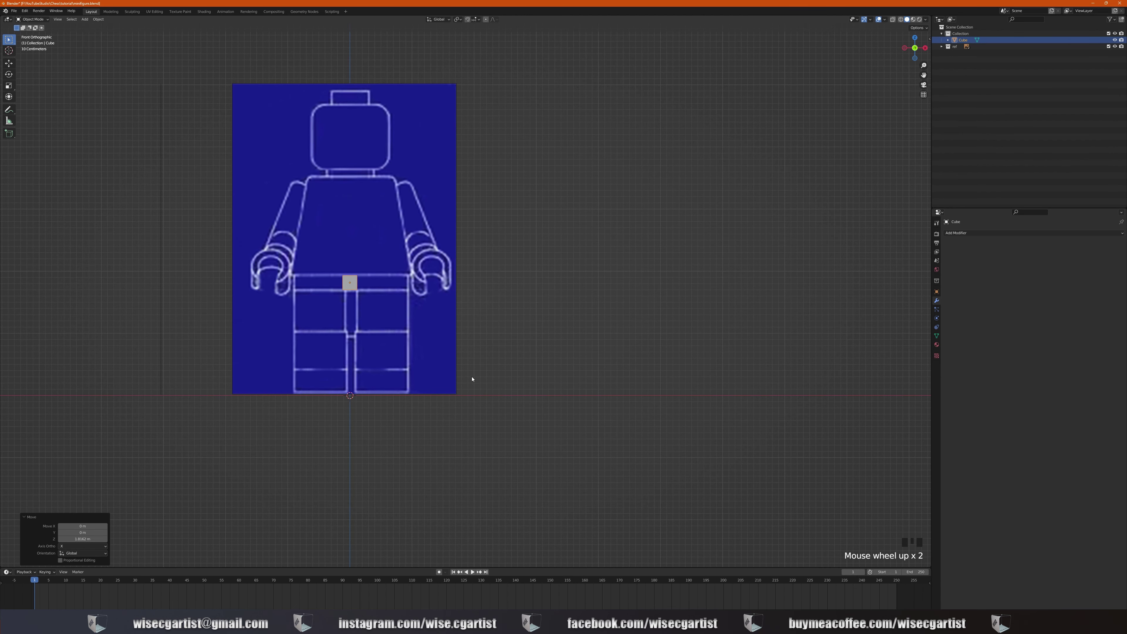
{"action": "key", "text": "s"}
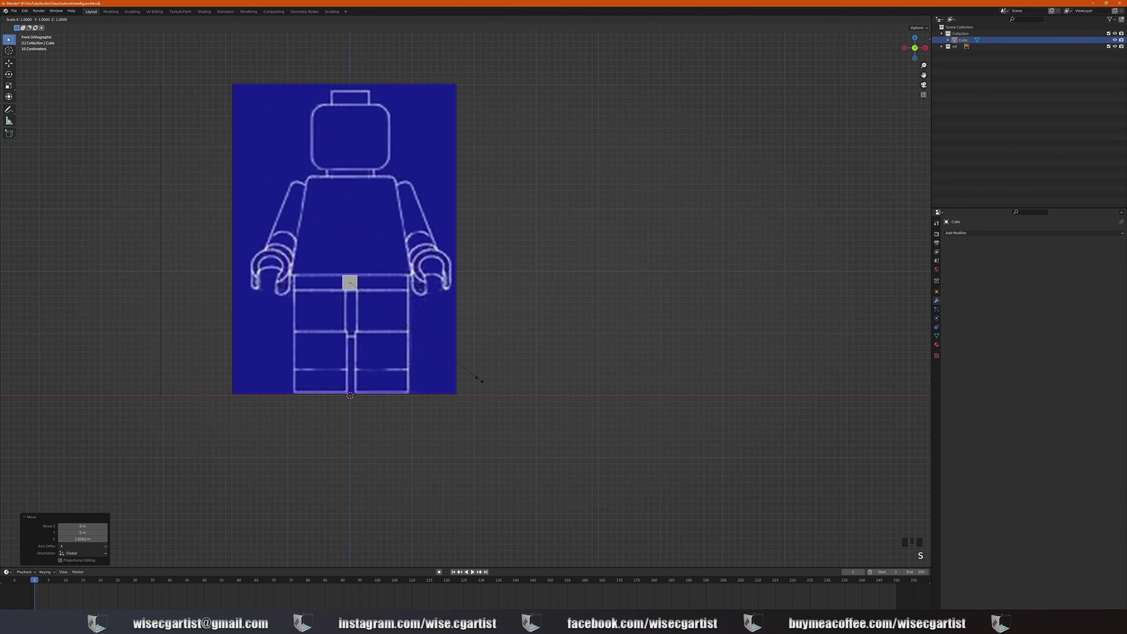
{"action": "key", "text": "x"}
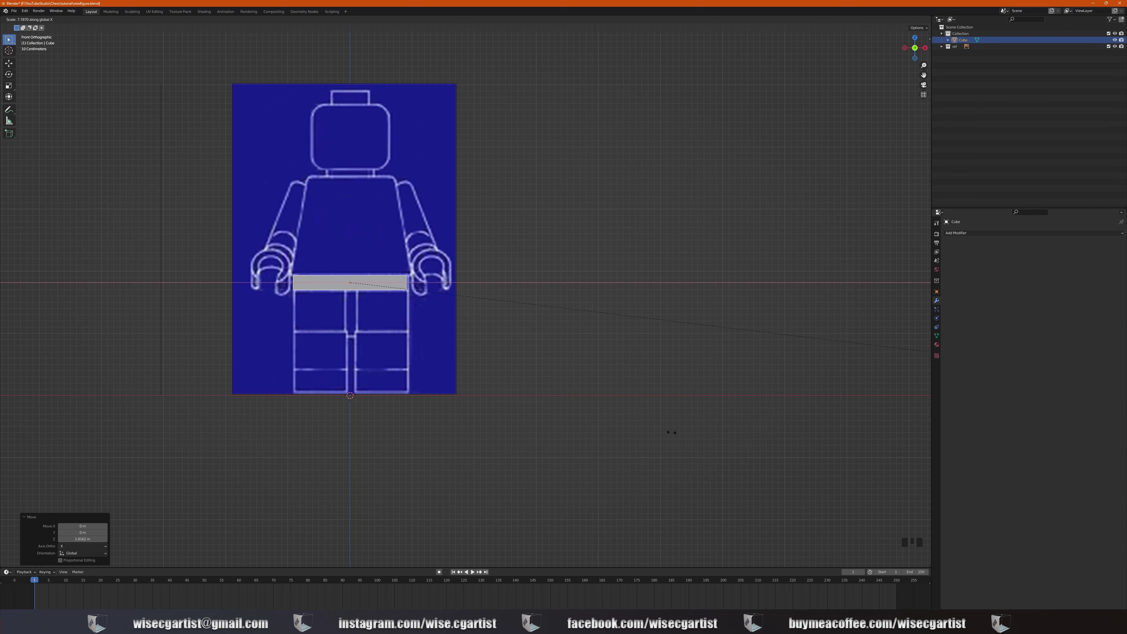
{"action": "left_click", "coordinate": [689, 433]}
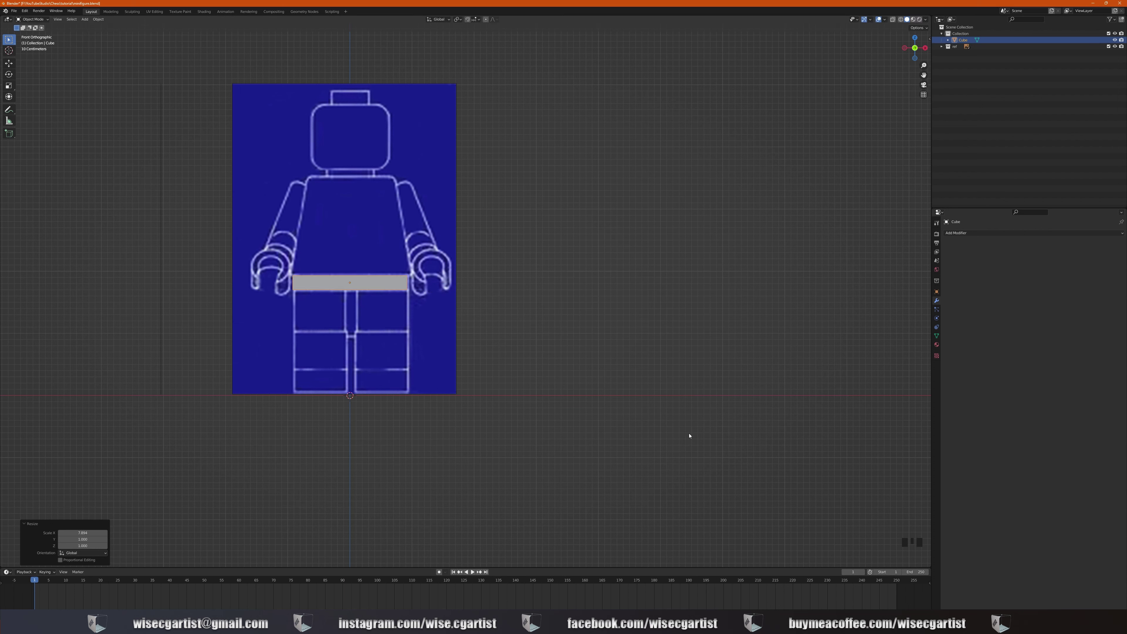
Step: Shift the front reference image about -0.02 m along X so the hip band lines up with the block
{"action": "left_click", "coordinate": [428, 354]}
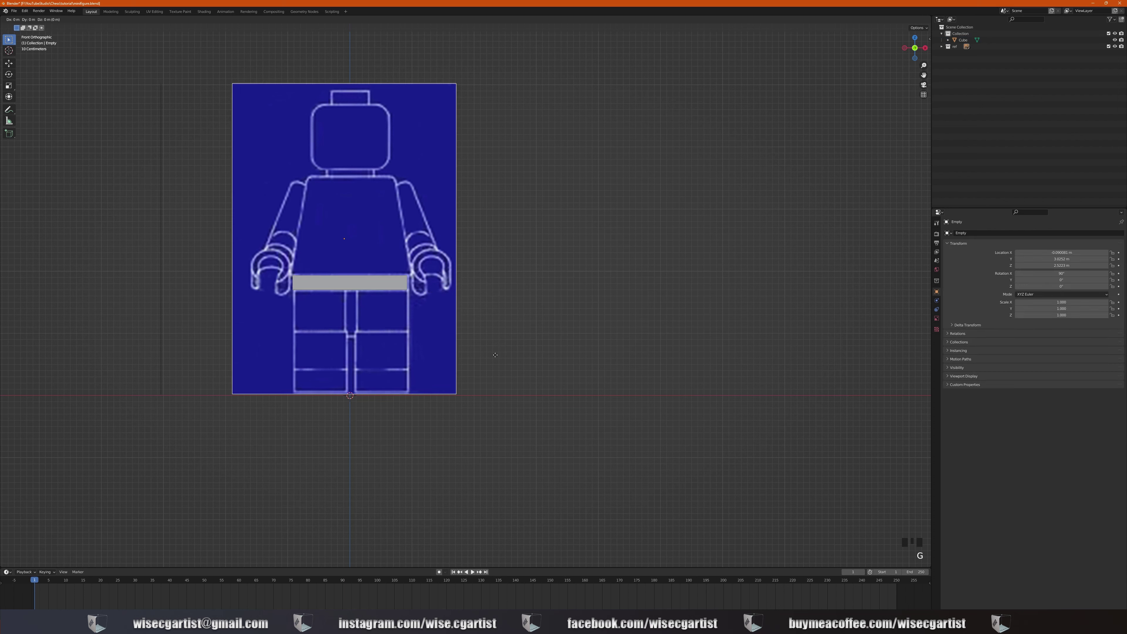
{"action": "key", "text": "g"}
{"action": "key", "text": "x"}
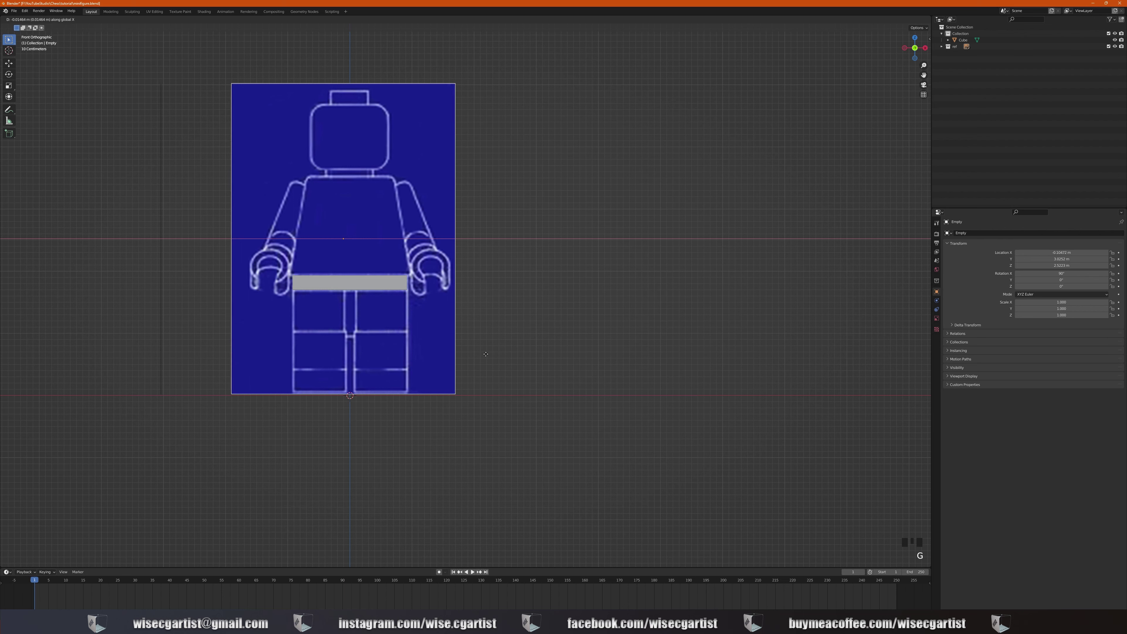
{"action": "left_click", "coordinate": [484, 353]}
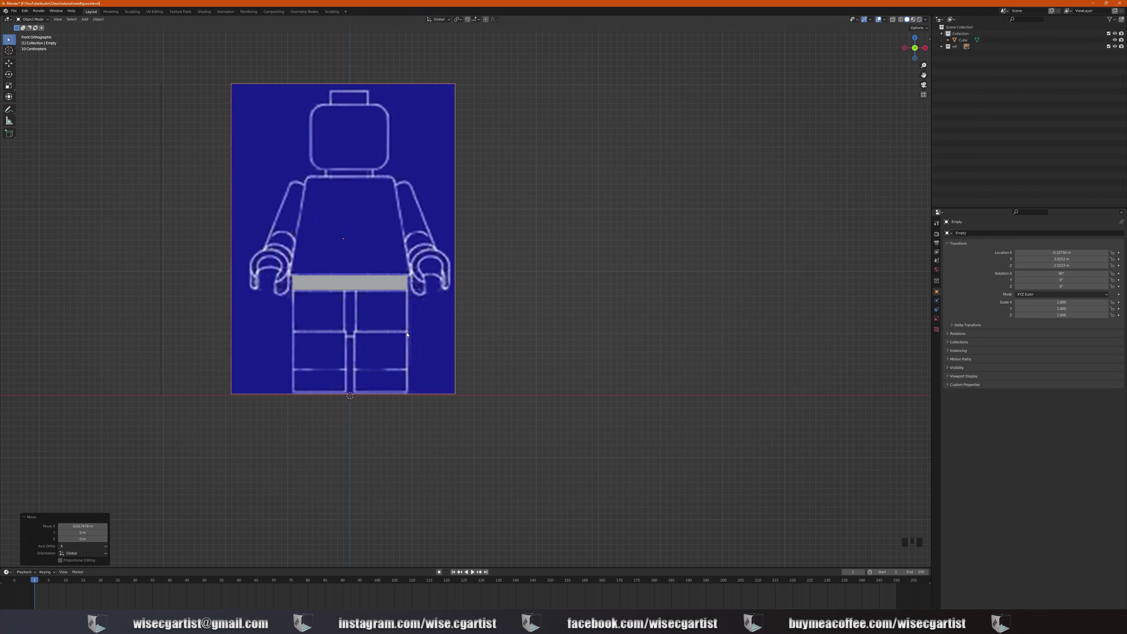
Step: Turn on X-ray display and, in the right view, scale the hip block along Y by about 4.2 to match the side reference's depth
{"action": "left_click", "coordinate": [367, 291]}
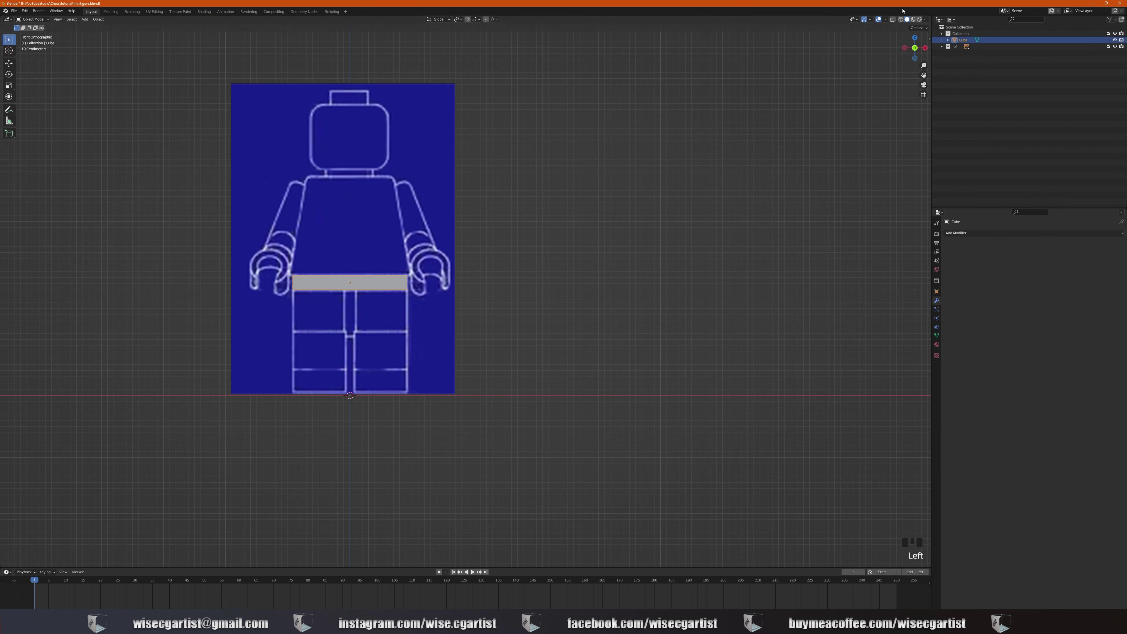
{"action": "left_click", "coordinate": [893, 19]}
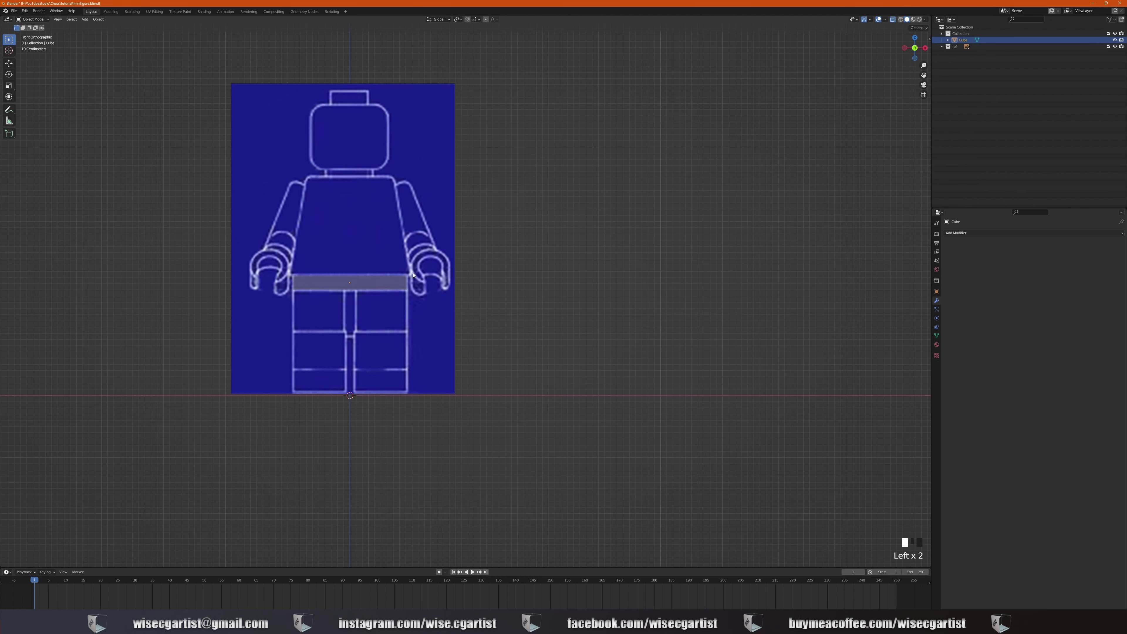
{"action": "middle_click_drag", "start_coordinate": [316, 279], "coordinate": [297, 290]}
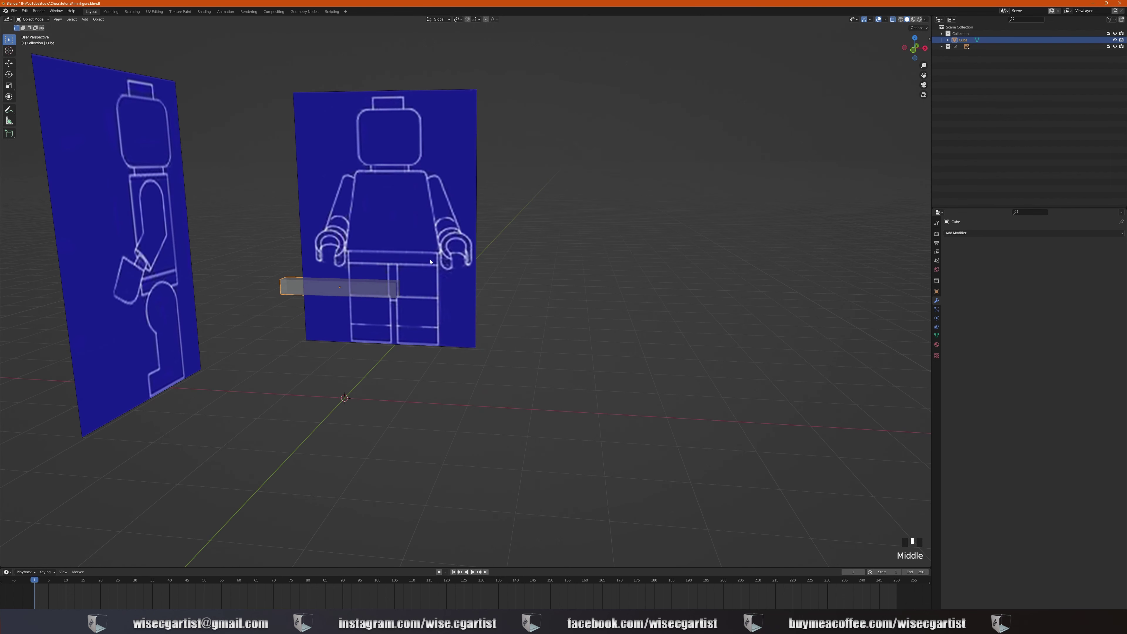
{"action": "middle_click_drag", "start_coordinate": [396, 283], "coordinate": [408, 276]}
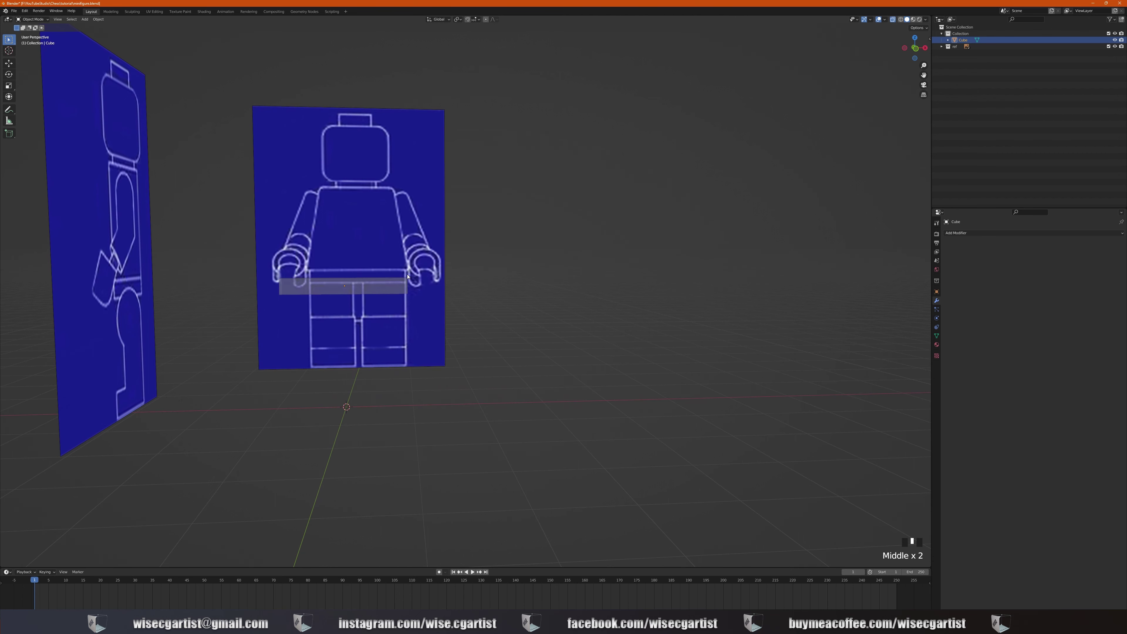
{"action": "key", "text": "KP_1"}
{"action": "key", "text": "KP_3"}
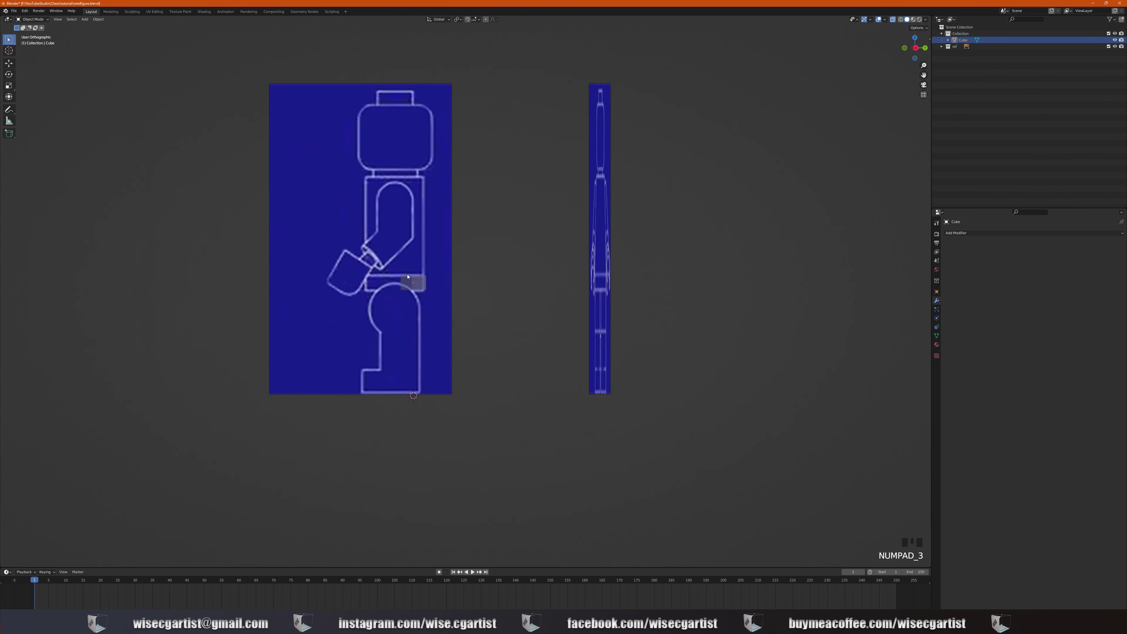
{"action": "scroll", "coordinate": [408, 276], "scroll_direction": "up", "scroll_amount": 2}
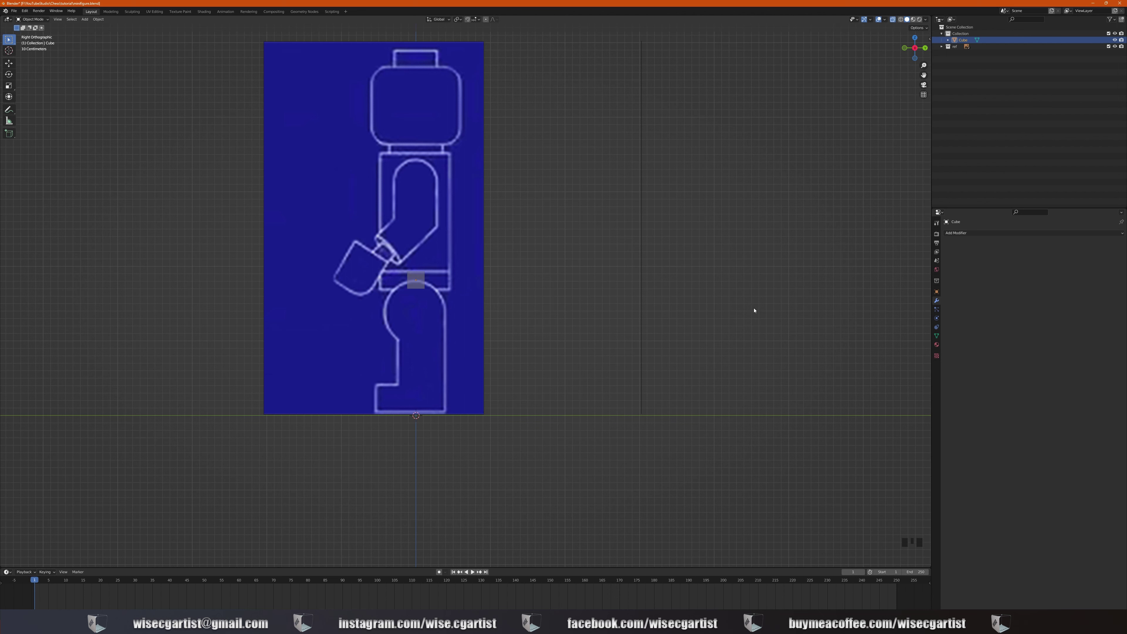
{"action": "key", "text": "s"}
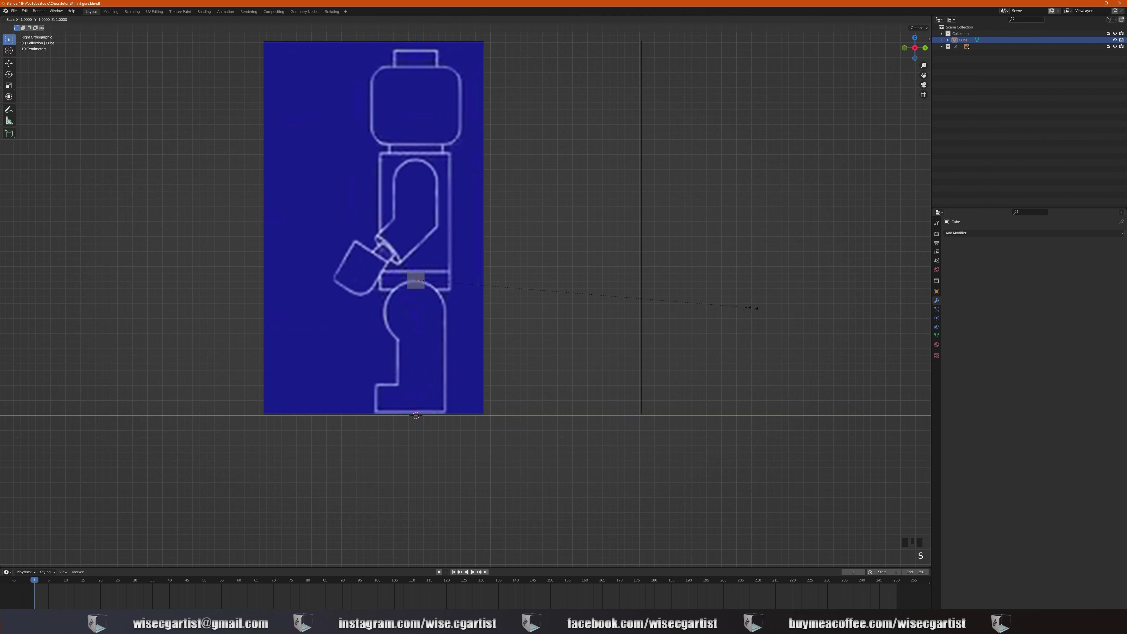
{"action": "key", "text": "y"}
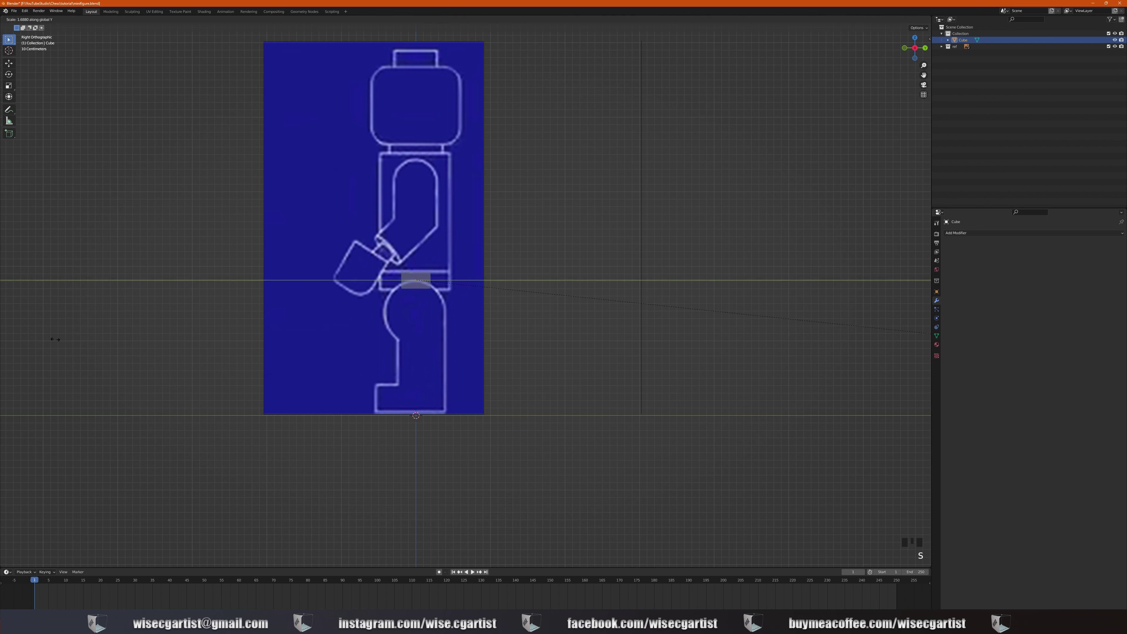
{"action": "left_click", "coordinate": [865, 390]}
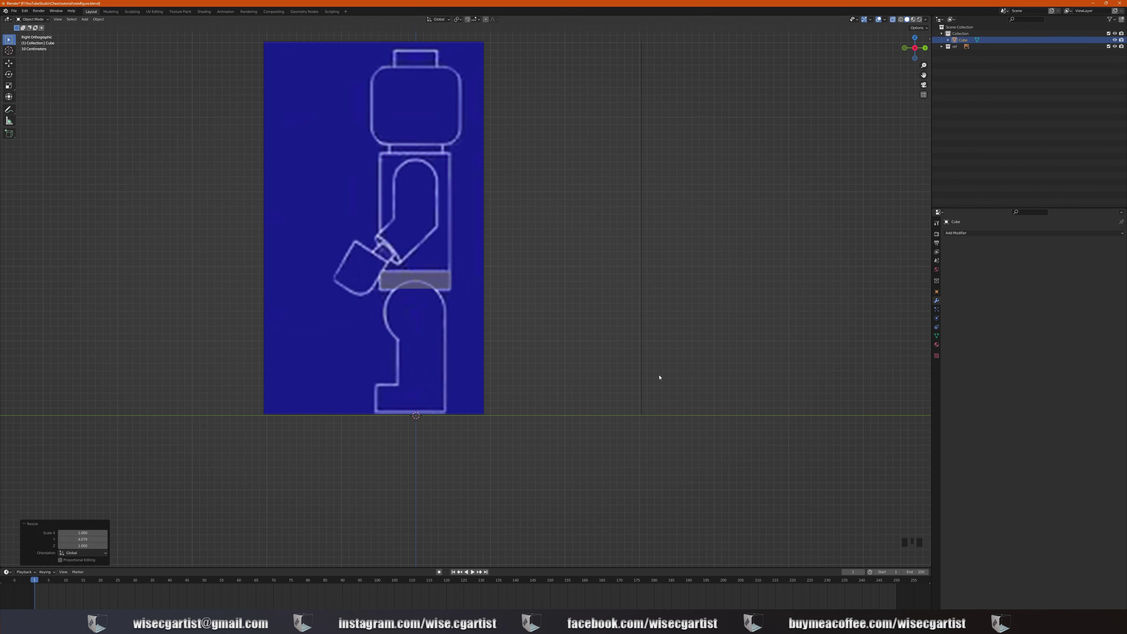
Step: Nudge the hip block slightly along Y to line up with the side reference, and turn off X-ray display
{"action": "key", "text": "g"}
{"action": "key", "text": "y"}
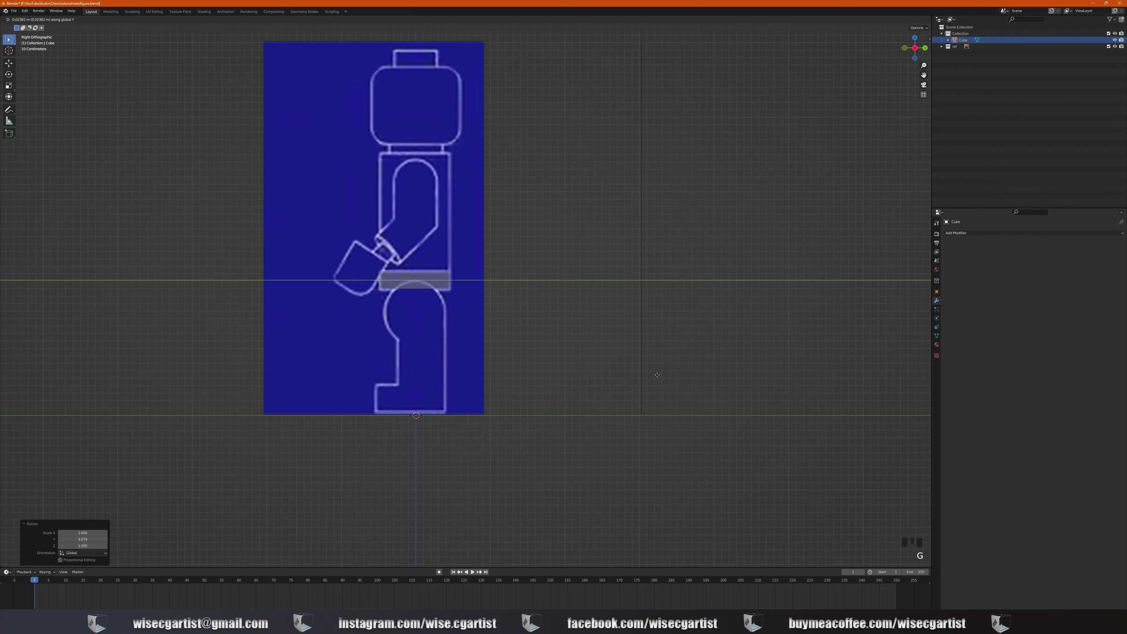
{"action": "left_click", "coordinate": [659, 377]}
{"action": "middle_click_drag", "start_coordinate": [660, 377], "coordinate": [476, 353]}
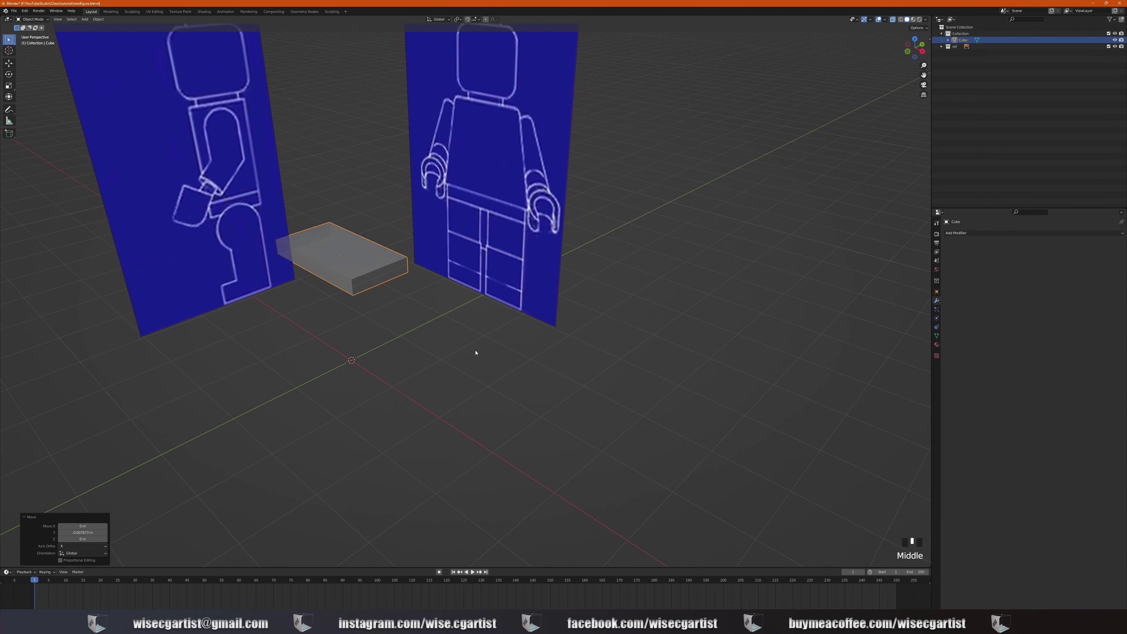
{"action": "left_click", "coordinate": [893, 22]}
{"action": "scroll", "coordinate": [407, 312], "scroll_direction": "down", "scroll_amount": 3}
{"action": "middle_click_drag", "start_coordinate": [408, 312], "coordinate": [429, 294]}
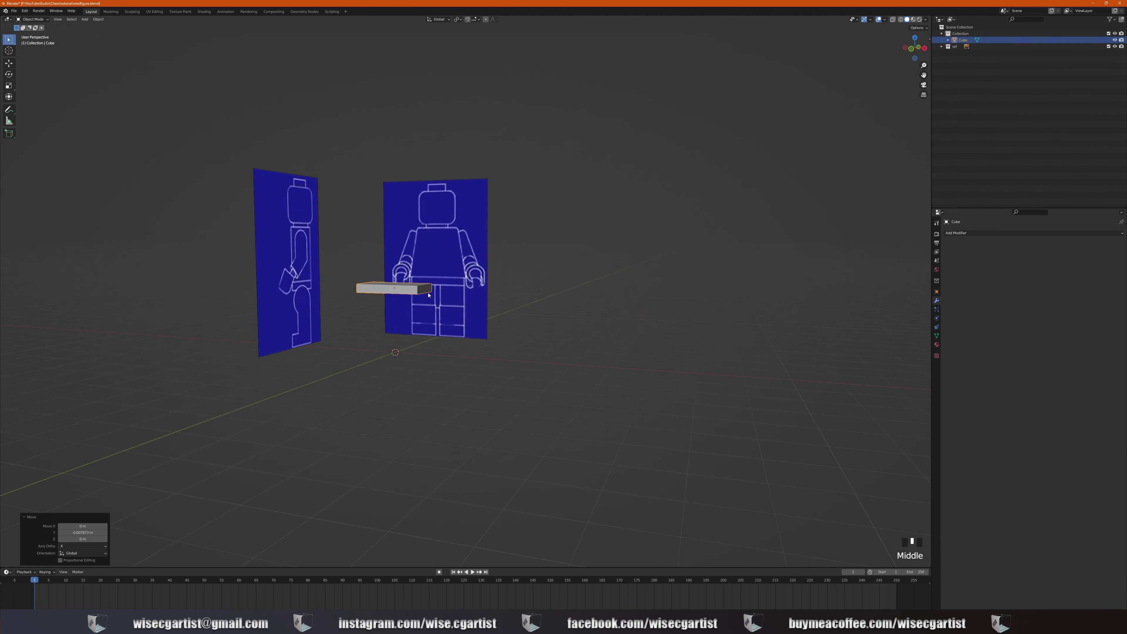
{"action": "scroll", "coordinate": [428, 295], "scroll_direction": "up", "scroll_amount": 3}
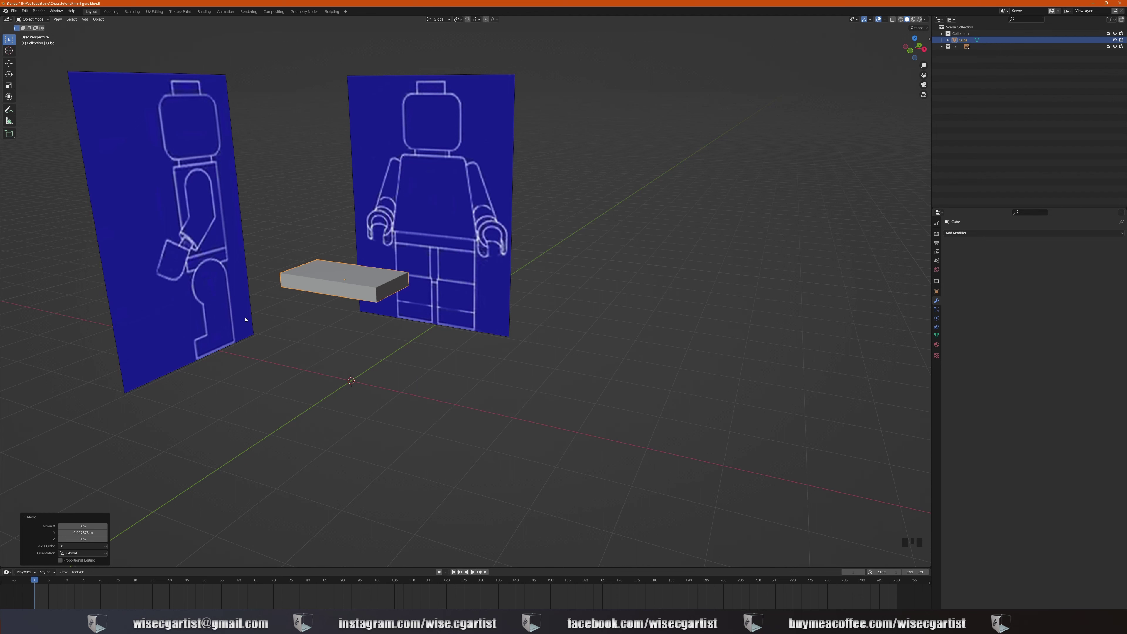
Step: Add a cylinder mesh with the scene seen from the front
{"action": "scroll", "coordinate": [245, 320], "scroll_direction": "down", "scroll_amount": 1}
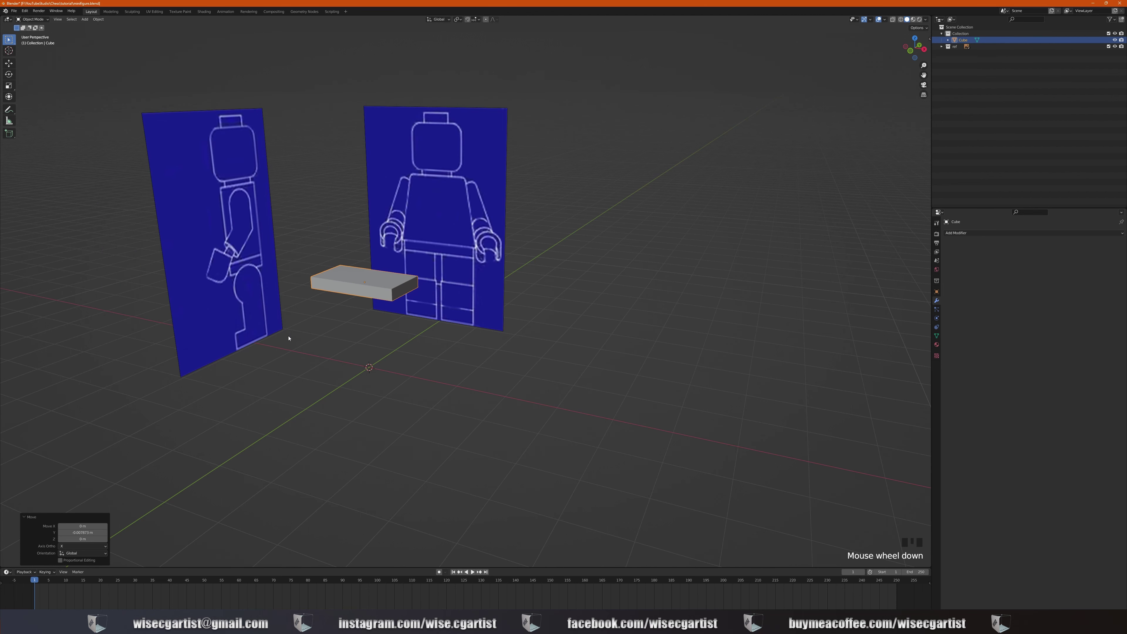
{"action": "key", "text": "KP_1"}
{"action": "scroll", "coordinate": [289, 339], "scroll_direction": "up", "scroll_amount": 2}
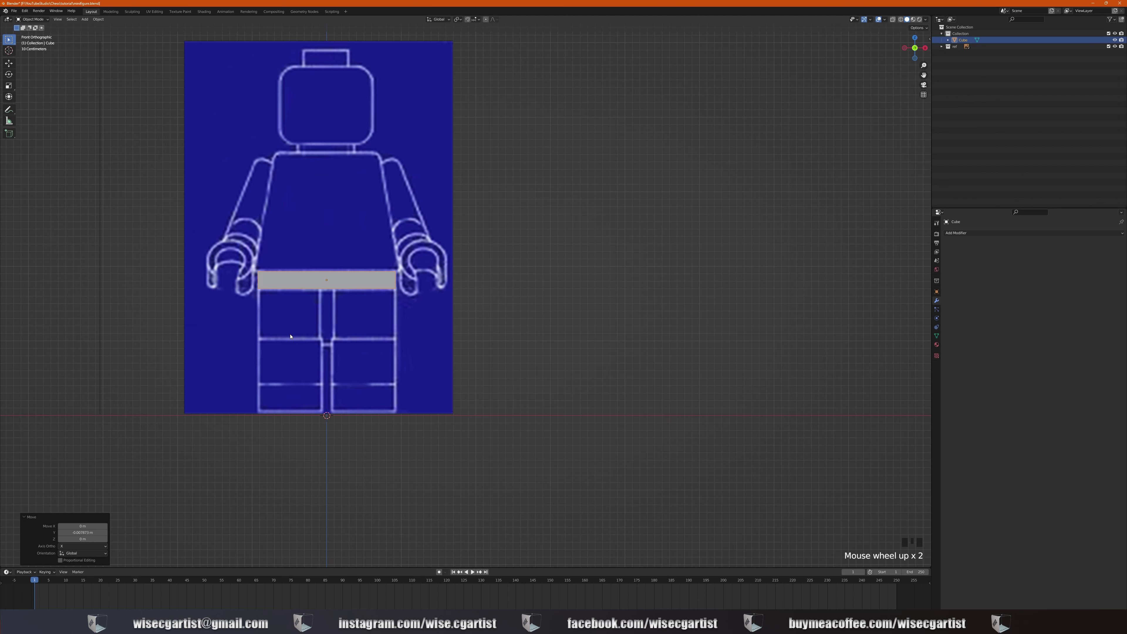
{"action": "key", "text": "shift+a"}
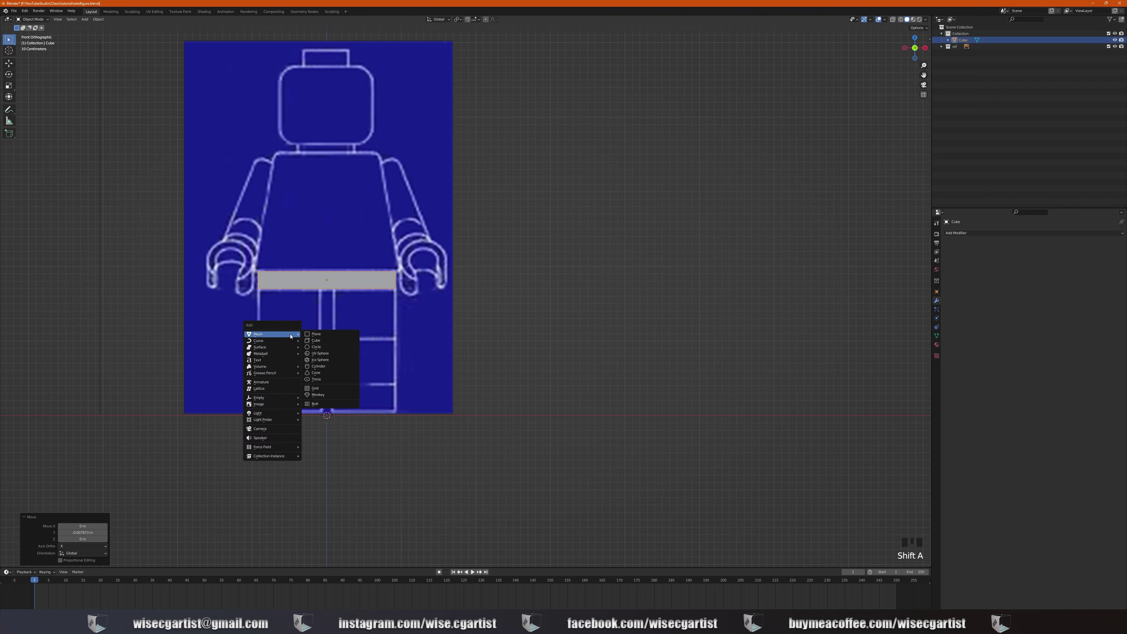
{"action": "left_click", "coordinate": [331, 367]}
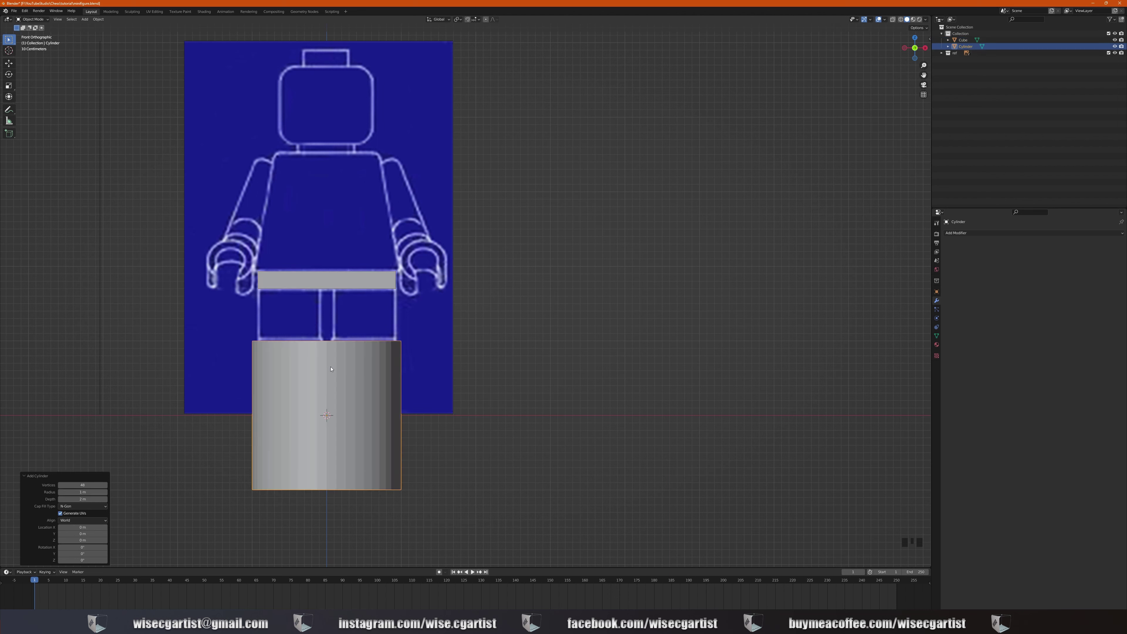
Step: Rotate the cylinder 90° about the global Y axis so it lies on its side along X
{"action": "middle_click_drag", "start_coordinate": [409, 387], "coordinate": [374, 319]}
{"action": "scroll", "coordinate": [375, 319], "scroll_direction": "up", "scroll_amount": 2}
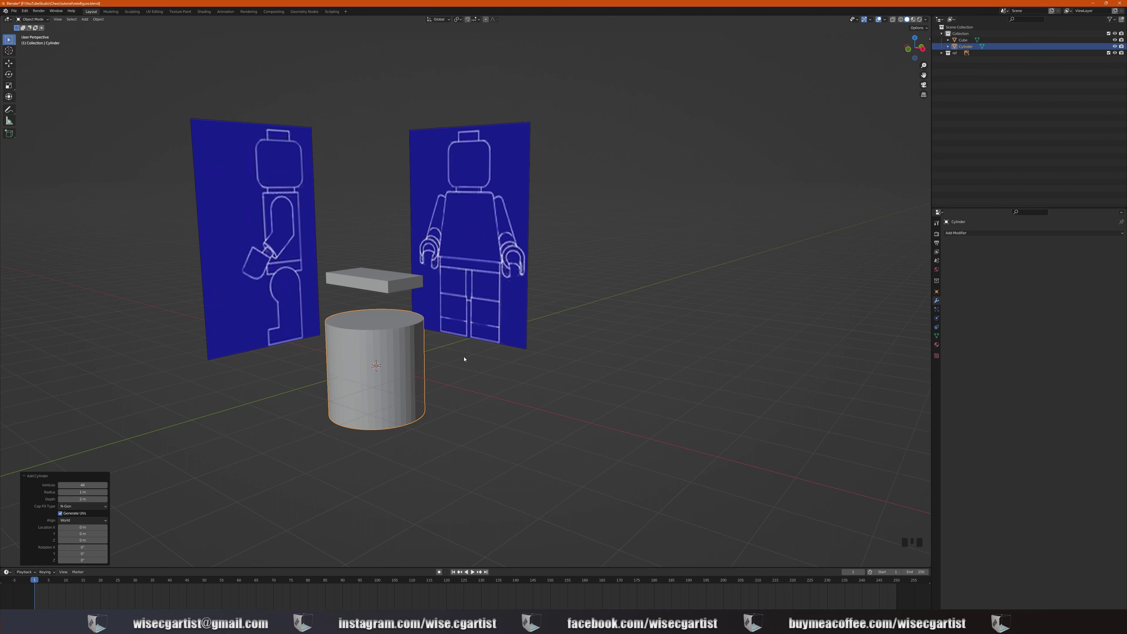
{"action": "key", "text": "r"}
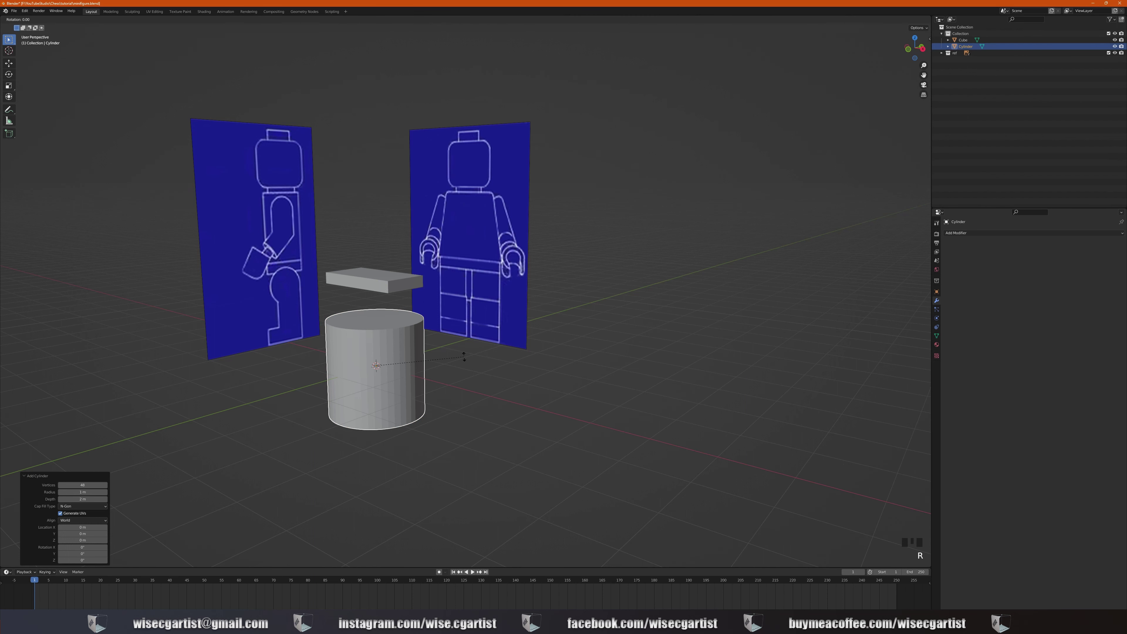
{"action": "key", "text": "y"}
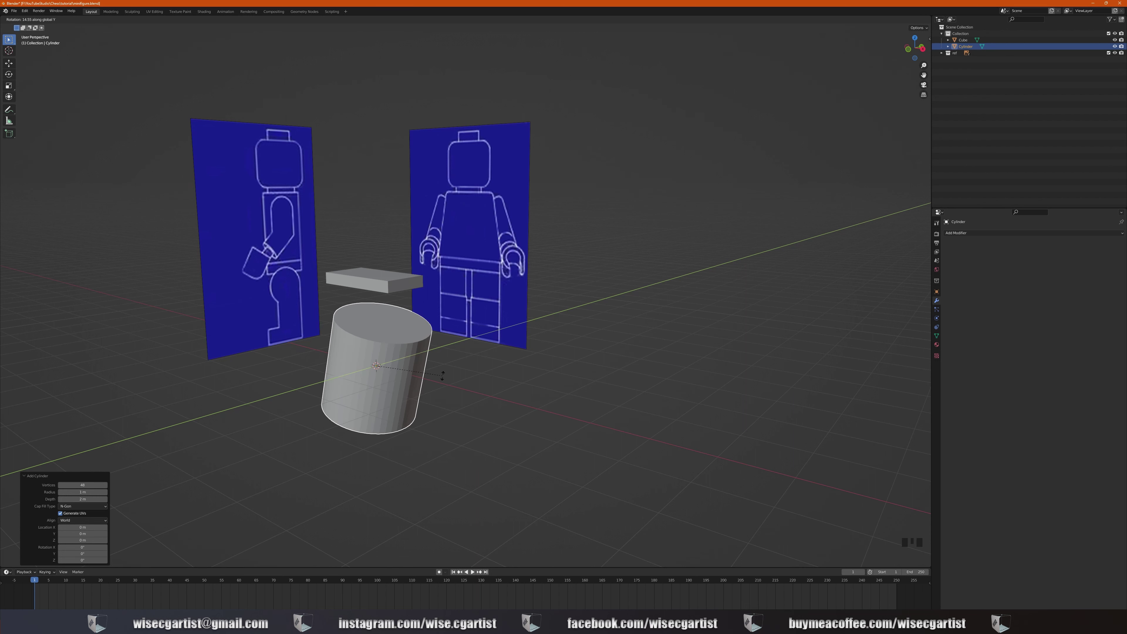
{"action": "type", "text": "90"}
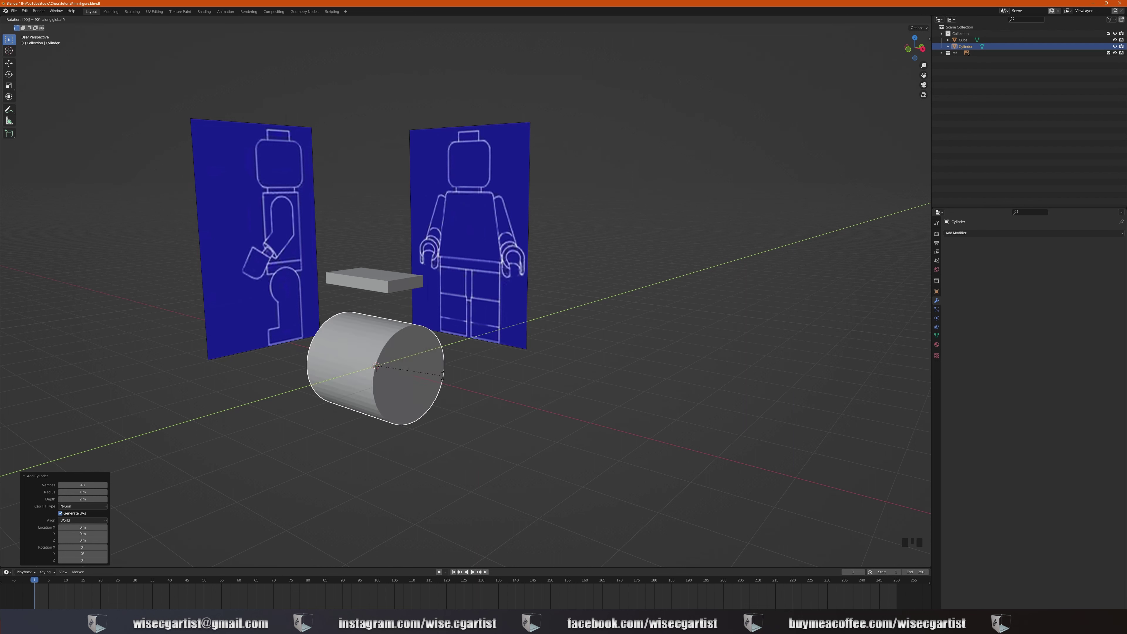
{"action": "key", "text": "Return"}
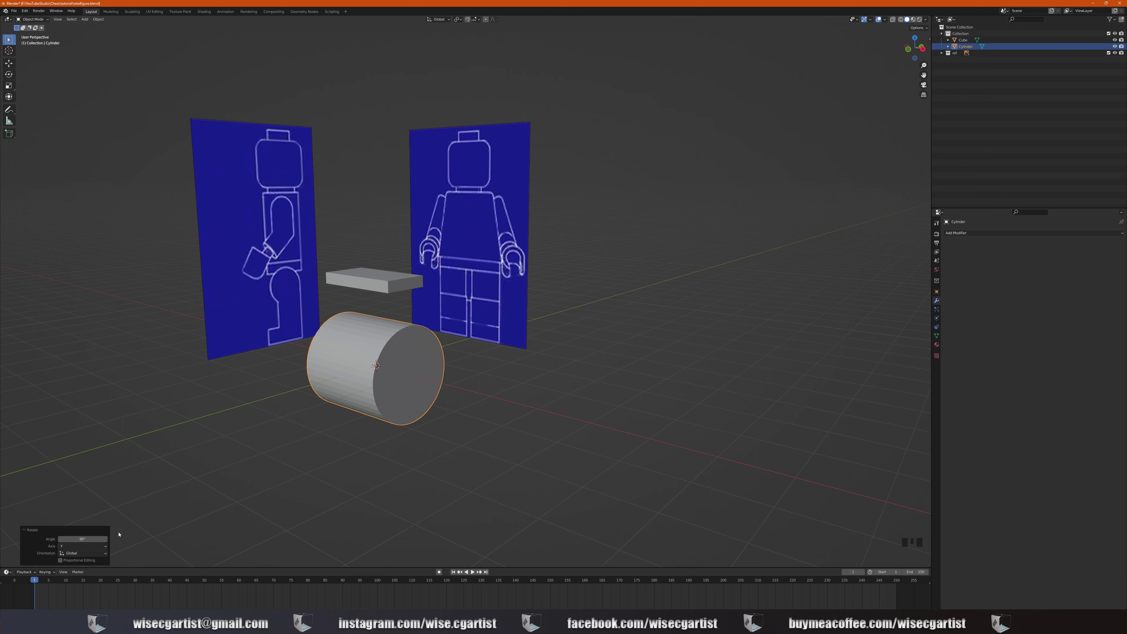
Step: Try a smaller rotation angle for the cylinder and set it back to 90°
{"action": "left_click_drag", "start_coordinate": [83, 539], "coordinate": [36, 539]}
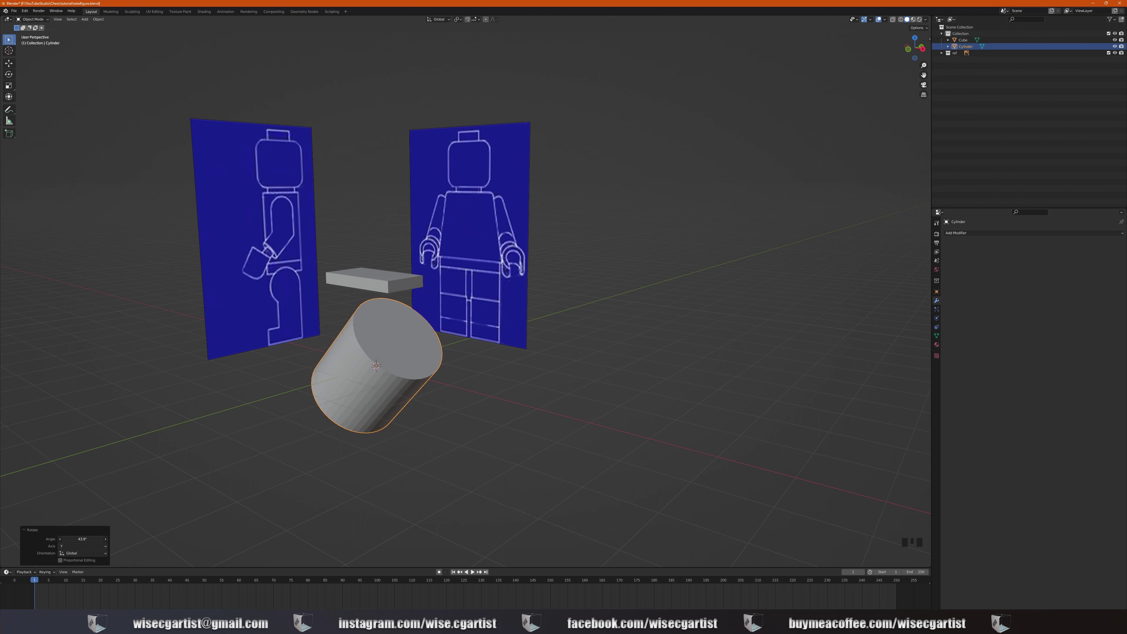
{"action": "left_click", "coordinate": [92, 539]}
{"action": "type", "text": "90"}
{"action": "key", "text": "Return"}
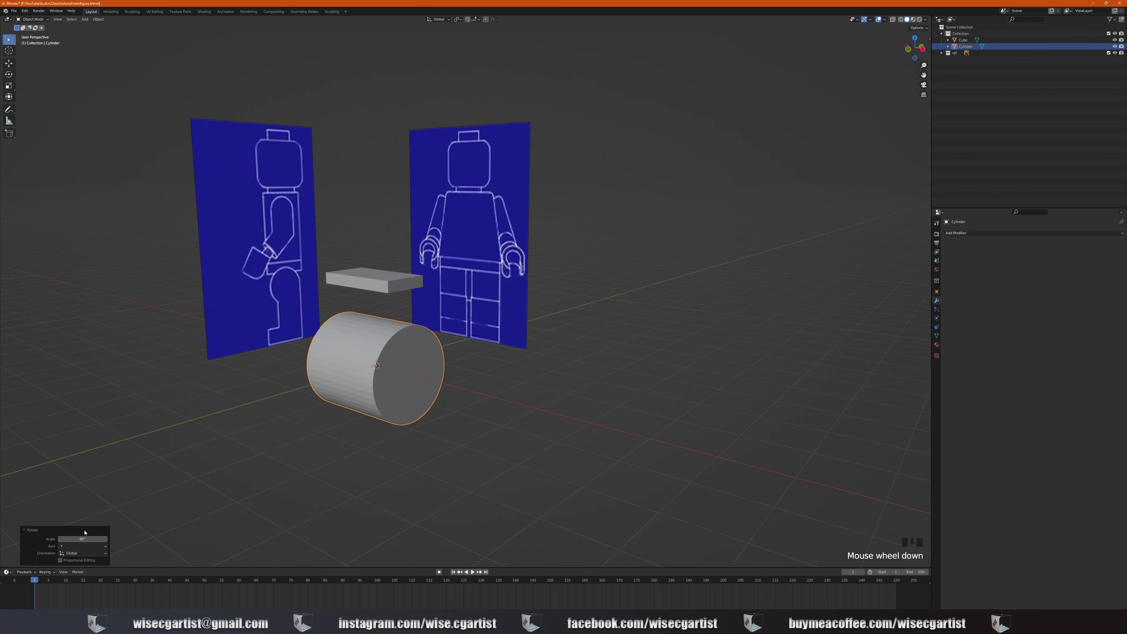
Step: In the front view, scale the cylinder down to about 0.35 and raise it about 1.4 m along Z to sit beneath the hip block
{"action": "middle_click_drag", "start_coordinate": [226, 428], "coordinate": [286, 421]}
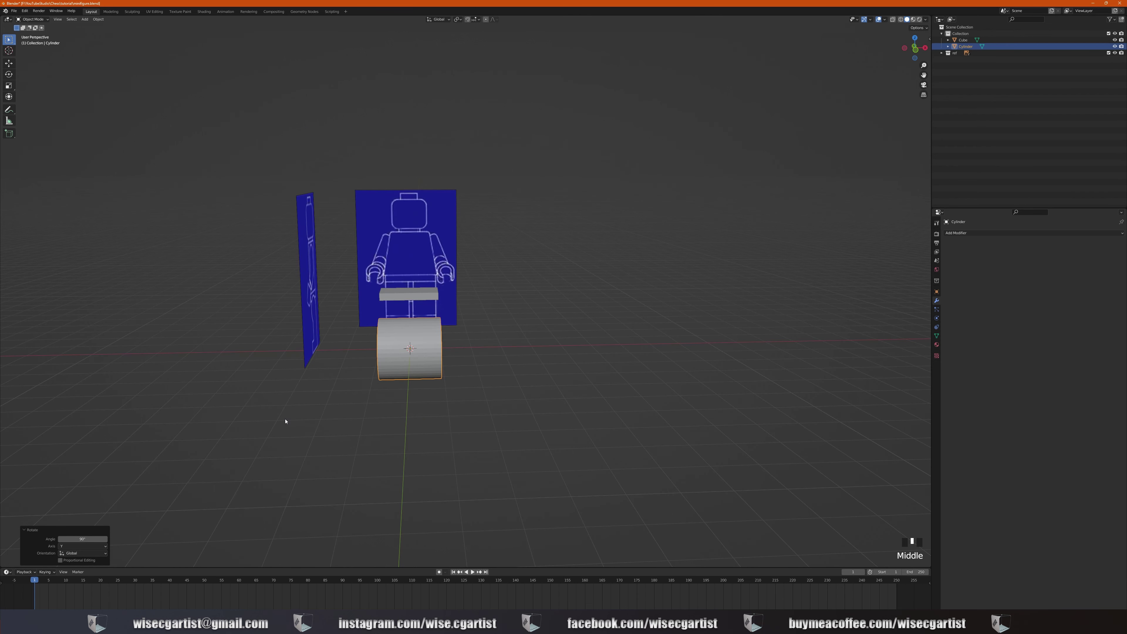
{"action": "key", "text": "KP_1"}
{"action": "scroll", "coordinate": [285, 422], "scroll_direction": "up", "scroll_amount": 4}
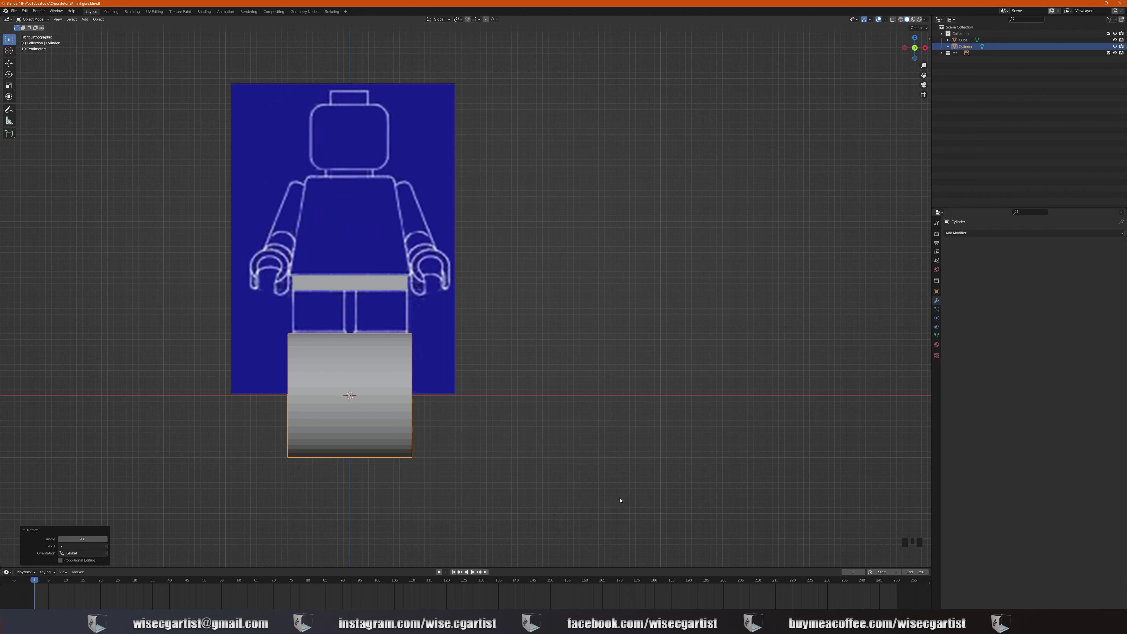
{"action": "key", "text": "s"}
{"action": "left_click", "coordinate": [442, 441]}
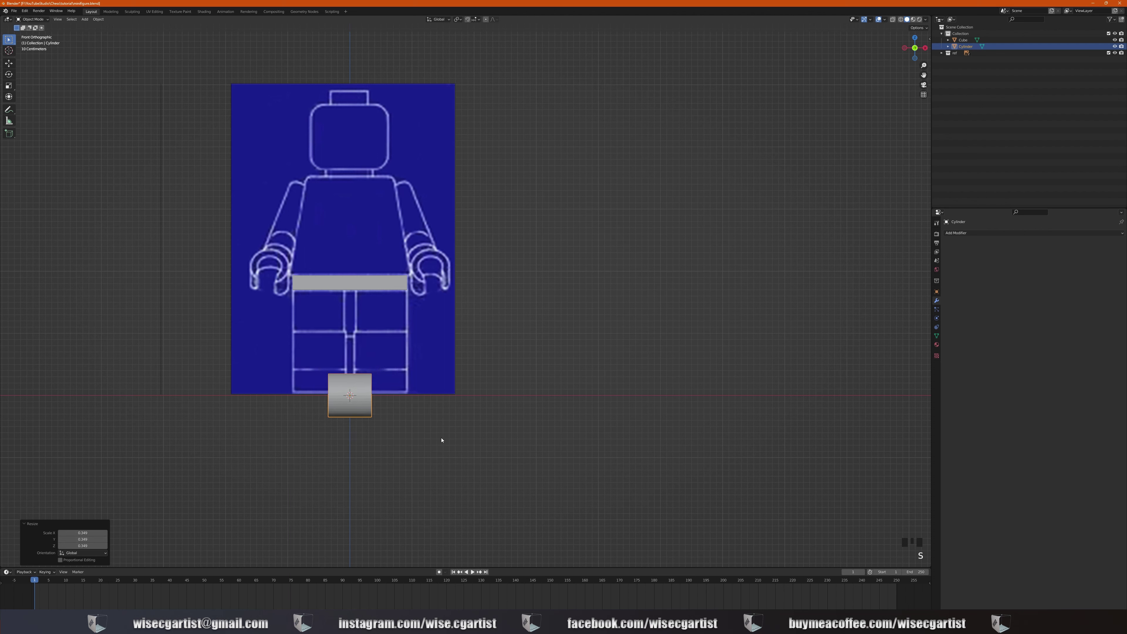
{"action": "key", "text": "g"}
{"action": "key", "text": "z"}
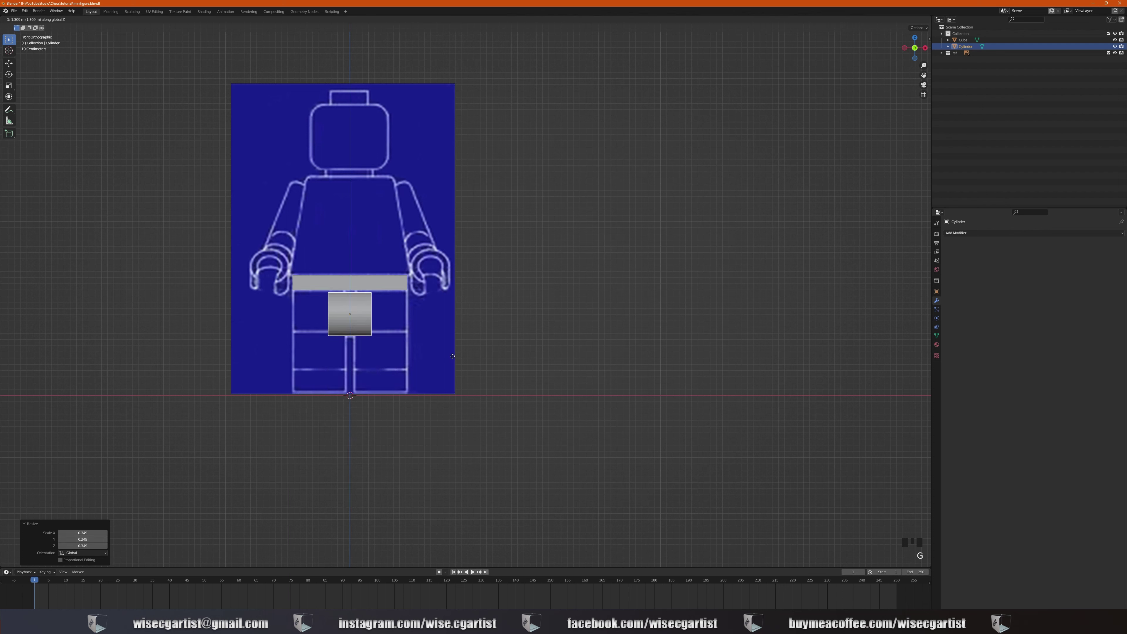
{"action": "left_click", "coordinate": [453, 350]}
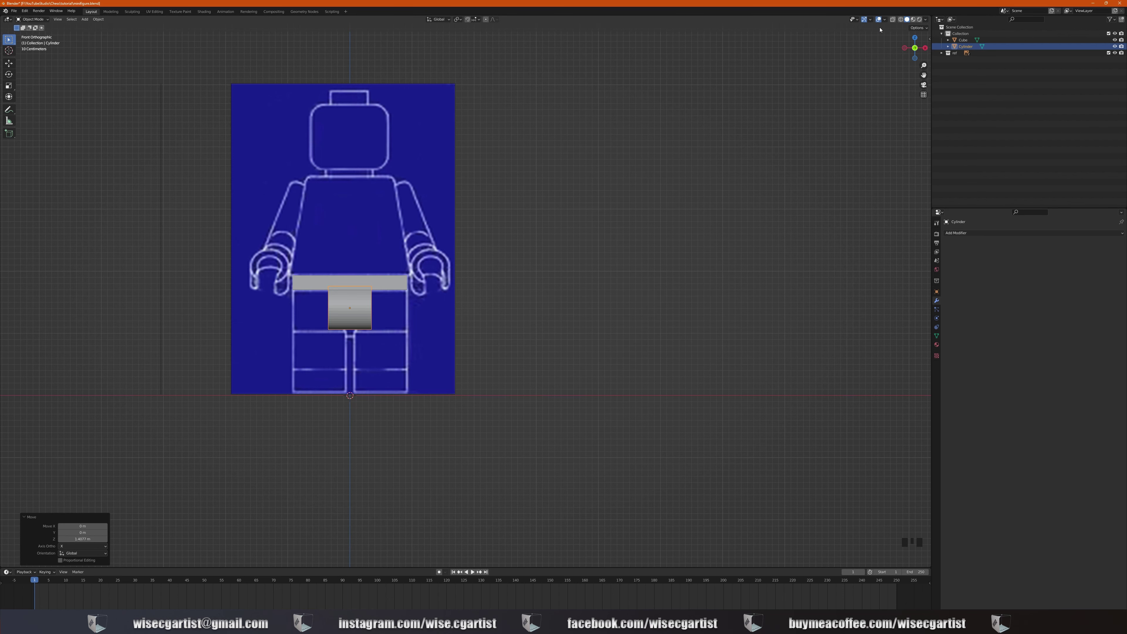
Step: Turn on X-ray display and lower the cylinder slightly along Z toward the end of the hip divider in the front reference
{"action": "left_click", "coordinate": [893, 20]}
{"action": "scroll", "coordinate": [437, 302], "scroll_direction": "up", "scroll_amount": 2}
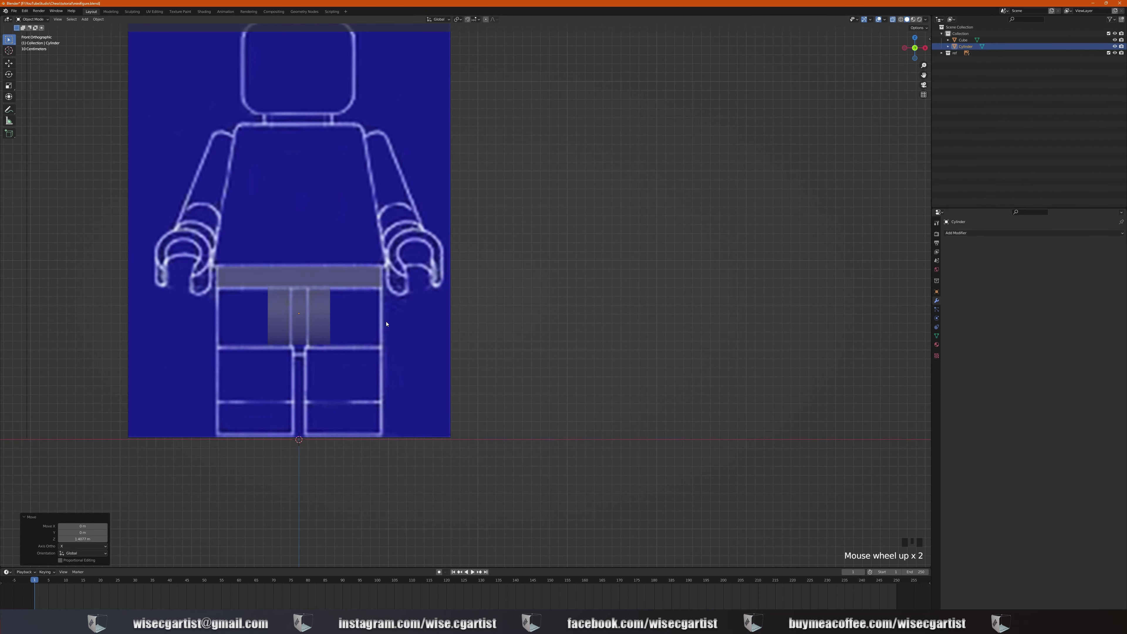
{"action": "key", "text": "g"}
{"action": "key", "text": "z"}
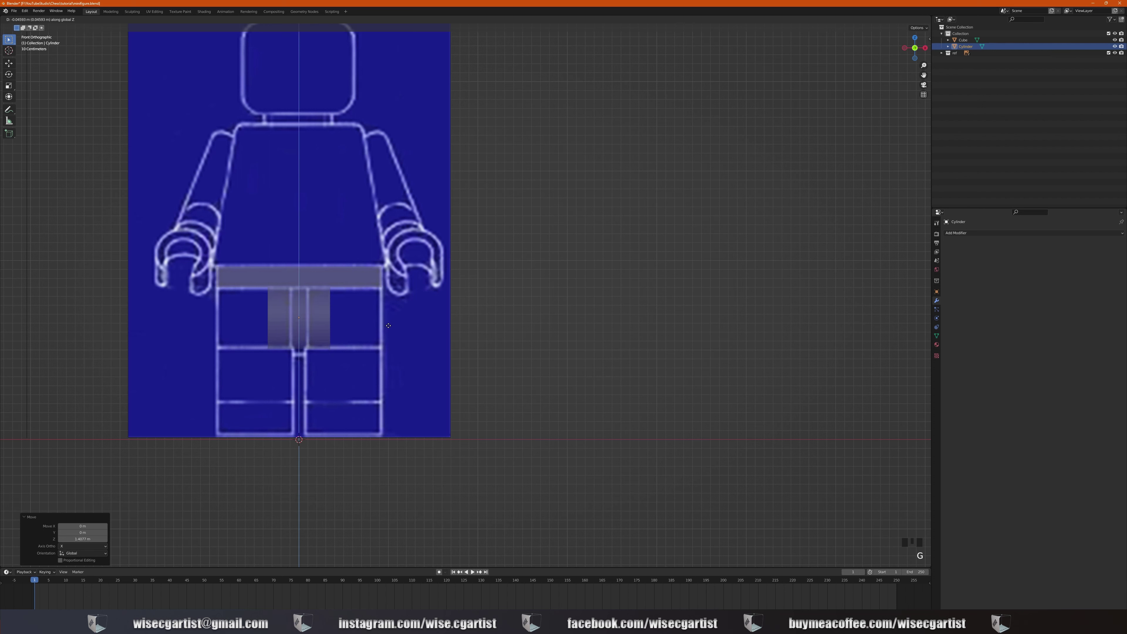
{"action": "left_click", "coordinate": [392, 333]}
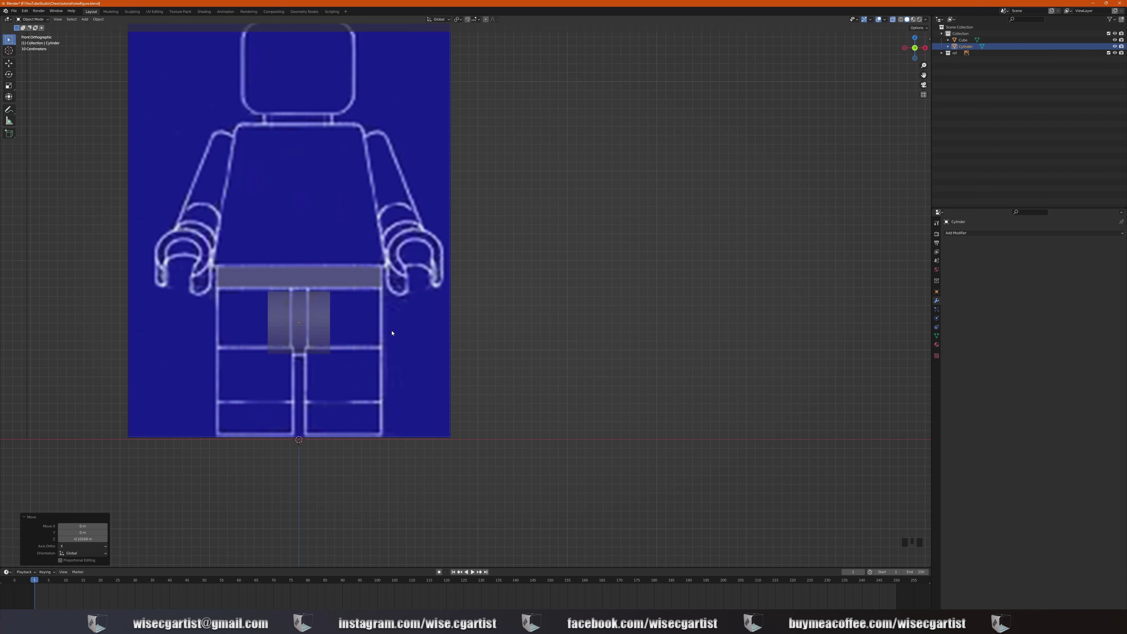
Step: Scale the cylinder up by about 1.1 and nudge it slightly up along Z to match the hip divider's lower end
{"action": "key", "text": "s"}
{"action": "left_click", "coordinate": [405, 335]}
{"action": "key", "text": "g"}
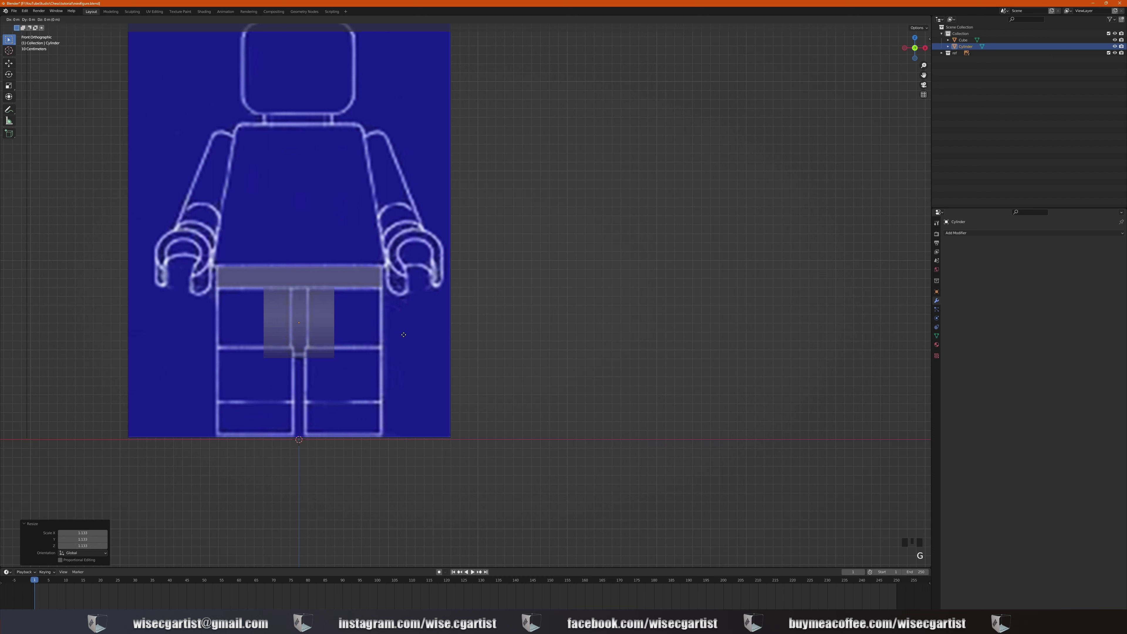
{"action": "key", "text": "z"}
{"action": "left_click", "coordinate": [405, 332]}
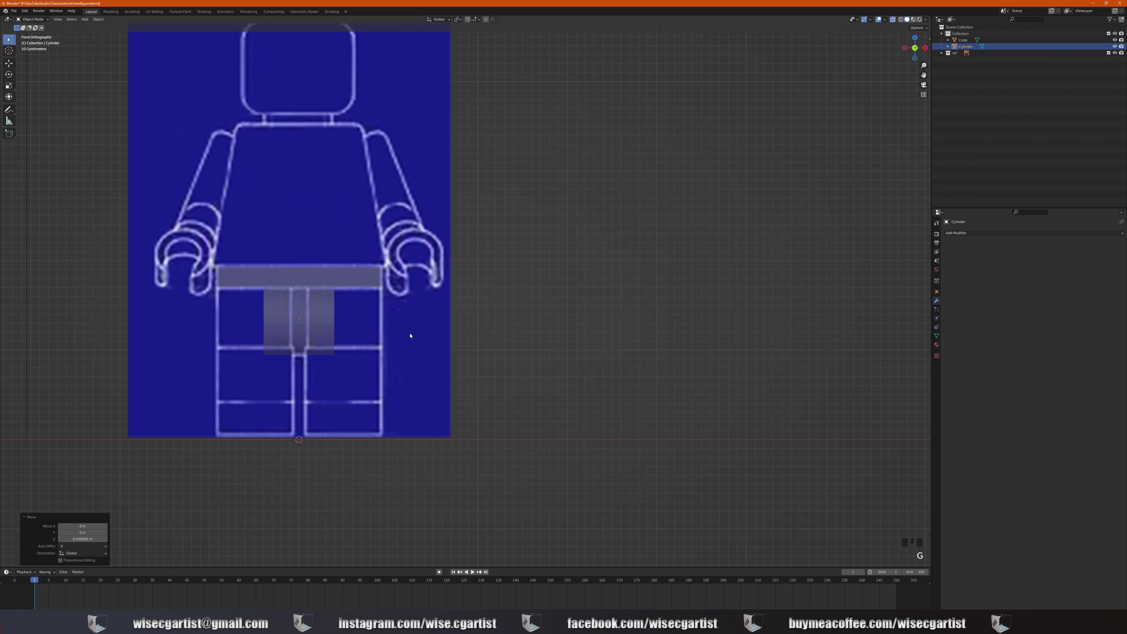
Step: Scale the cylinder along X only until it matches the width of the divider between the legs in the front reference
{"action": "key", "text": "s"}
{"action": "key", "text": "x"}
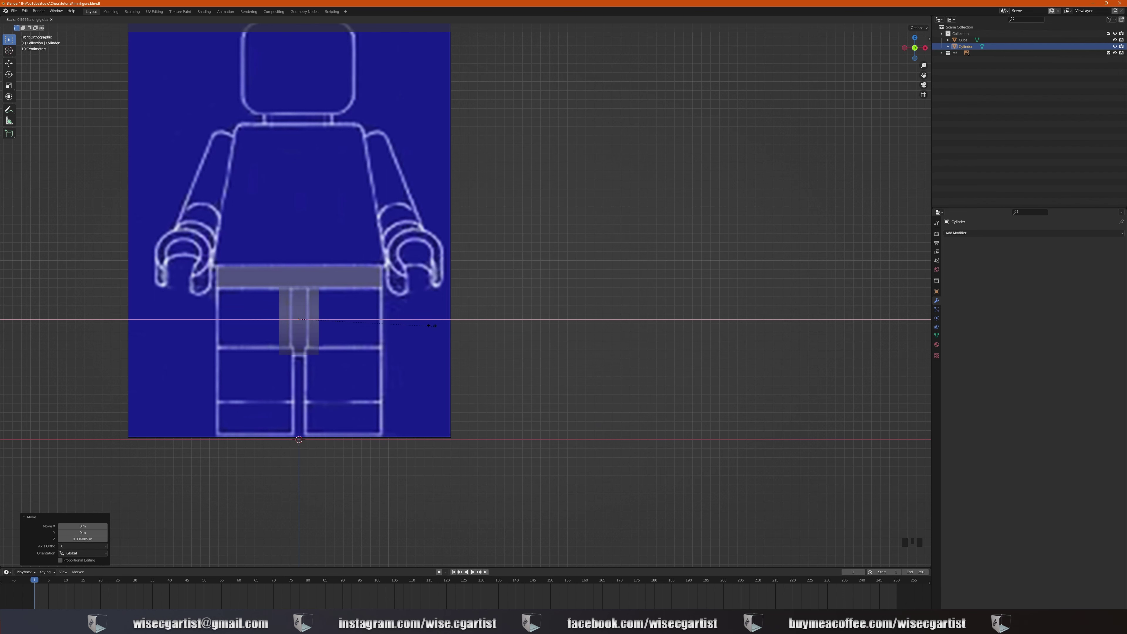
{"action": "left_click", "coordinate": [368, 308]}
Step: In the right view, lower the side reference image slightly along Z to align it with the modeled parts
{"action": "key", "text": "KP_3"}
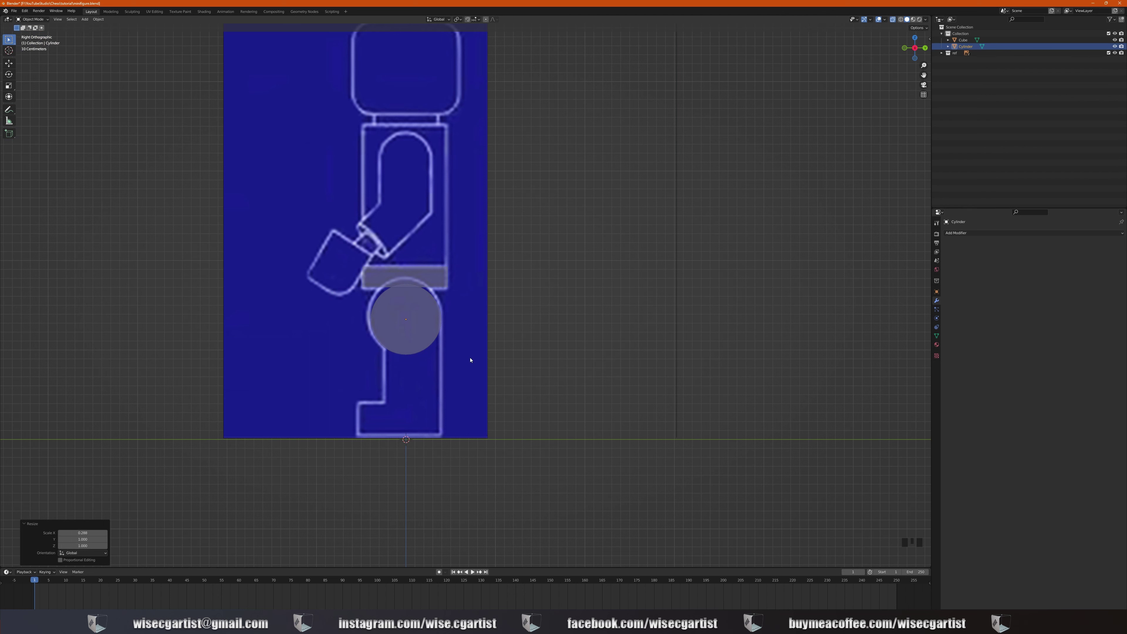
{"action": "left_click", "coordinate": [468, 343]}
{"action": "key", "text": "g"}
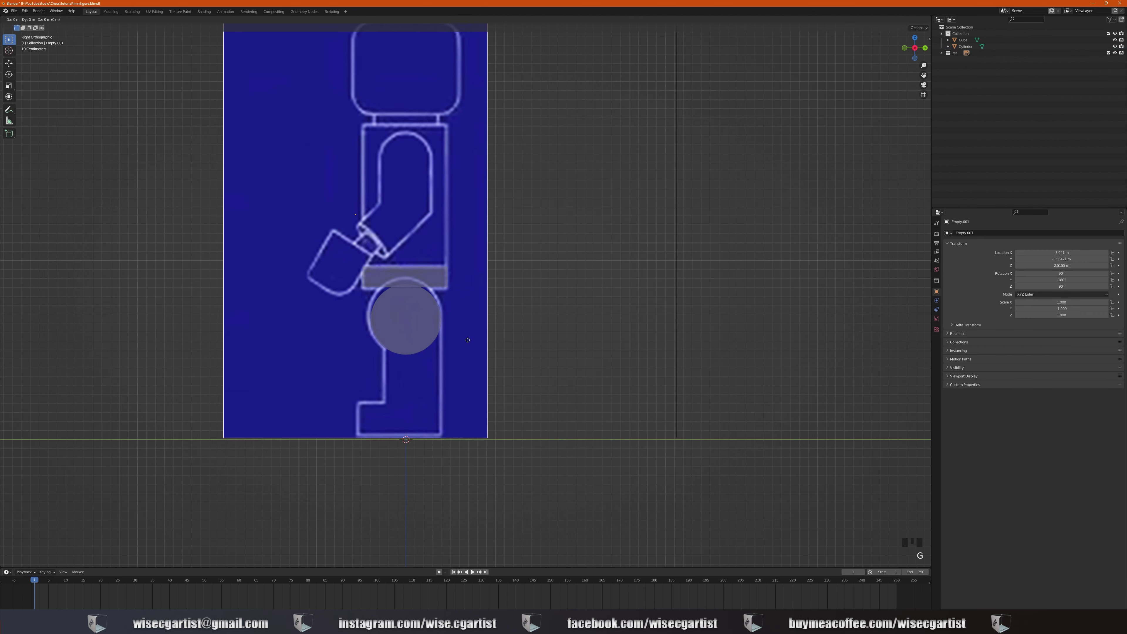
{"action": "key", "text": "z"}
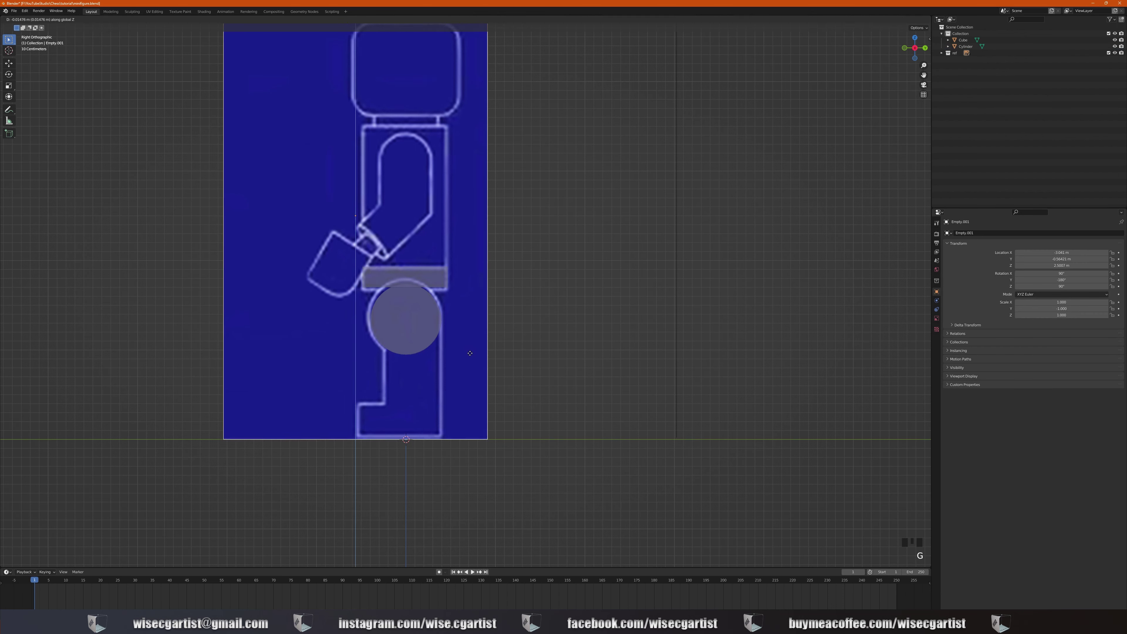
{"action": "left_click", "coordinate": [473, 347]}
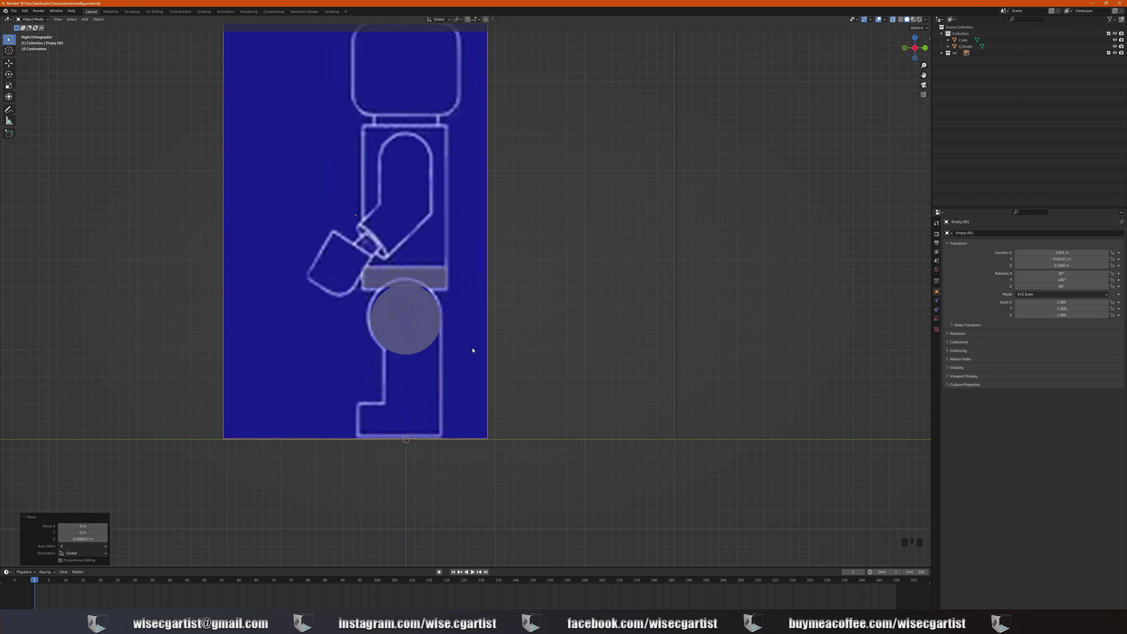
Step: Scale the cylinder up by about 1.09 and nudge it about 0.02 m up along Z to fit the round hip joint in the side reference
{"action": "left_click", "coordinate": [423, 319]}
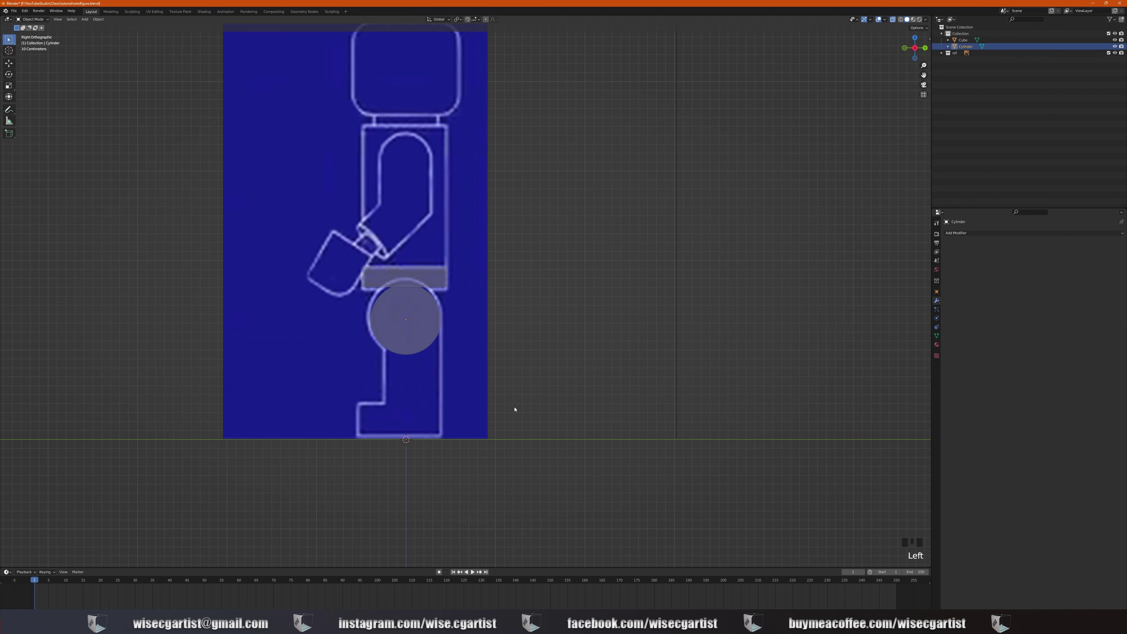
{"action": "key", "text": "s"}
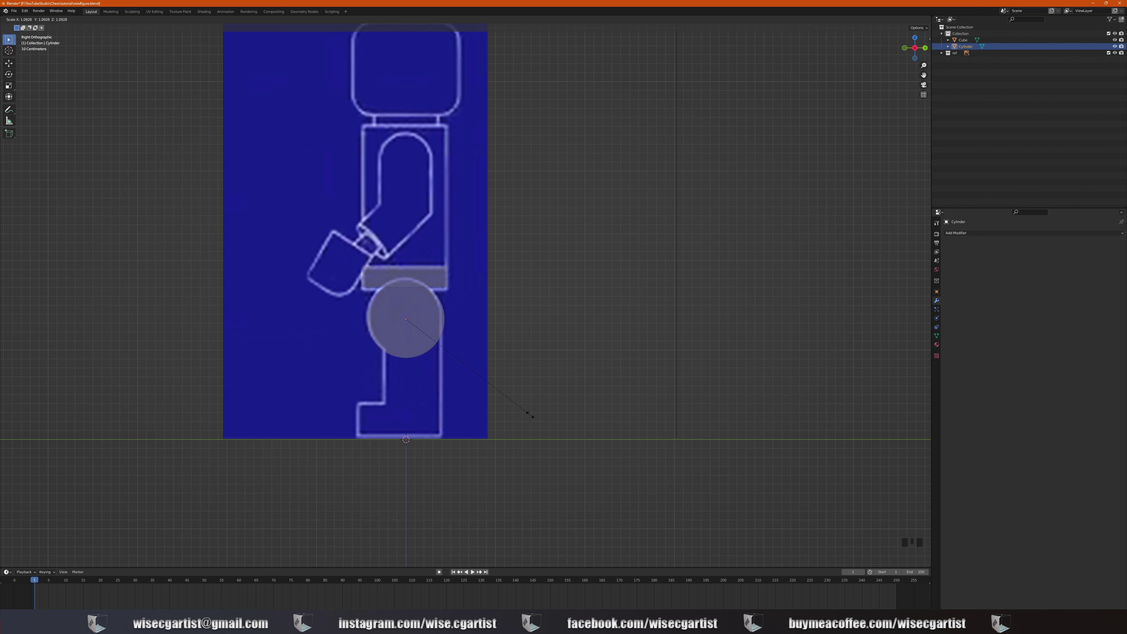
{"action": "left_click", "coordinate": [530, 415]}
{"action": "key", "text": "g"}
{"action": "key", "text": "z"}
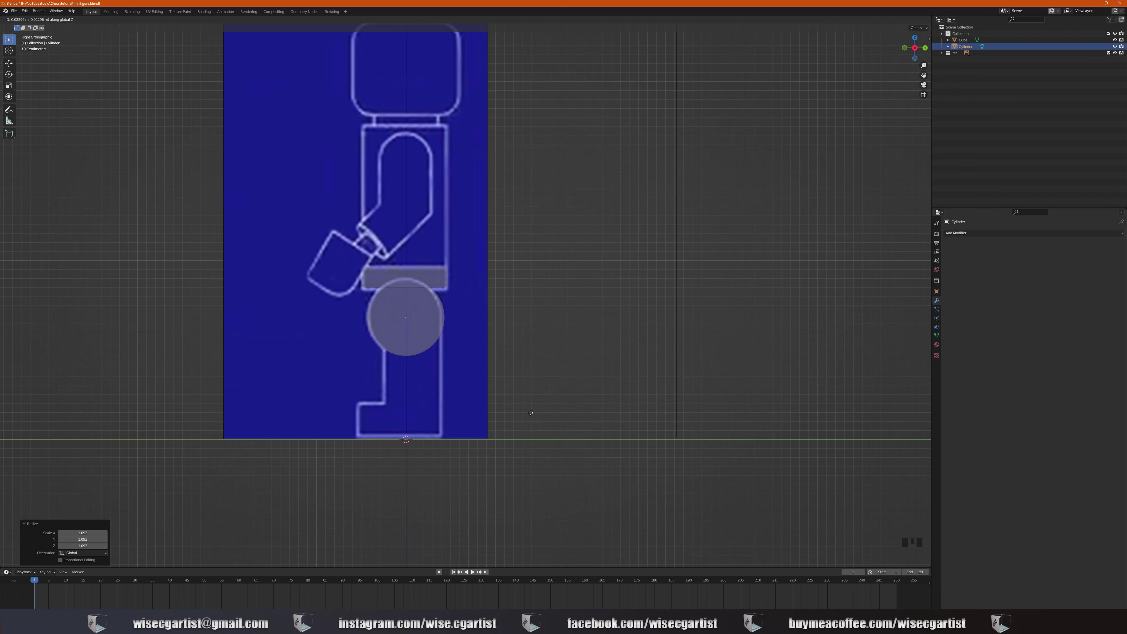
{"action": "left_click", "coordinate": [532, 415]}
Step: In the front view, narrow the cylinder slightly along X to fit inside the divider lines between the legs
{"action": "middle_click_drag", "start_coordinate": [531, 415], "coordinate": [472, 379]}
{"action": "key", "text": "KP_1"}
{"action": "scroll", "coordinate": [471, 378], "scroll_direction": "up", "scroll_amount": 3}
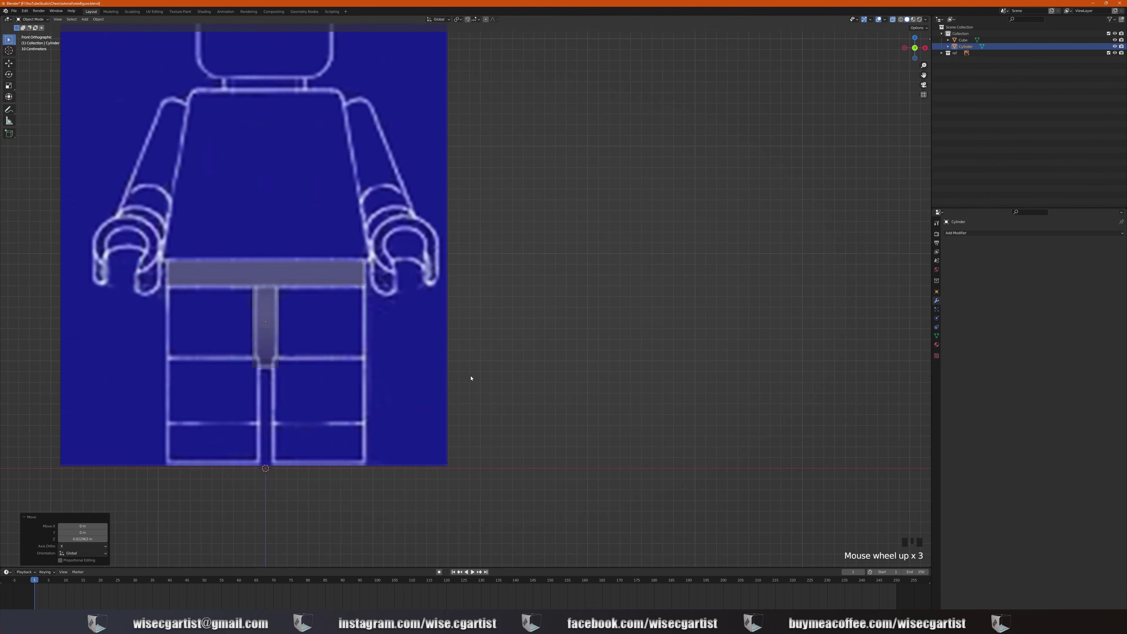
{"action": "key", "text": "s"}
{"action": "key", "text": "x"}
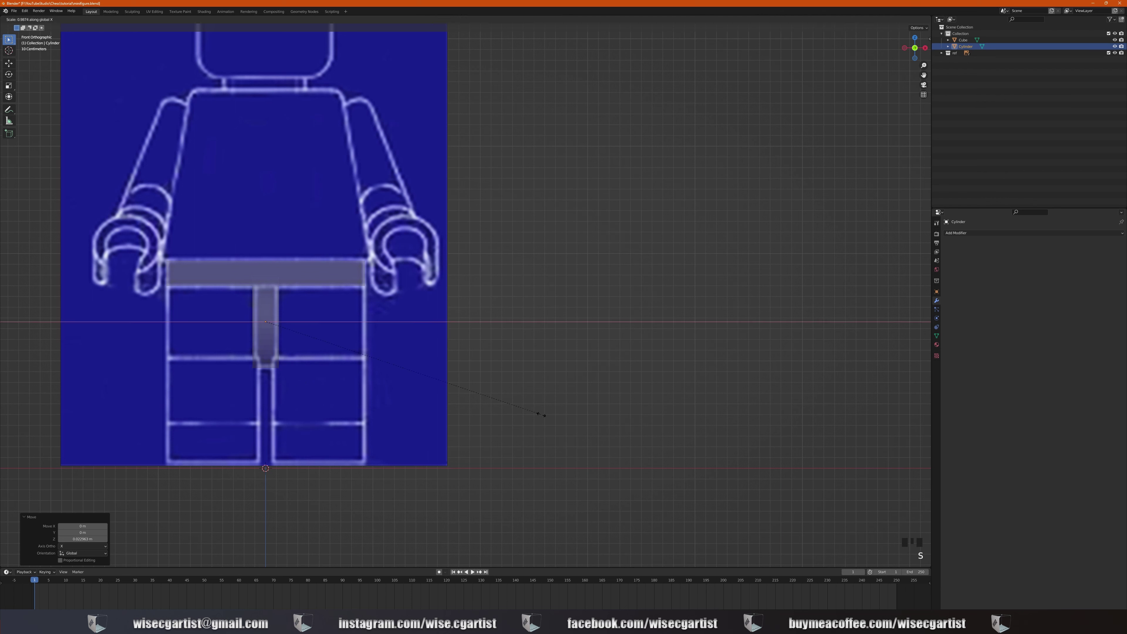
{"action": "left_click", "coordinate": [516, 404]}
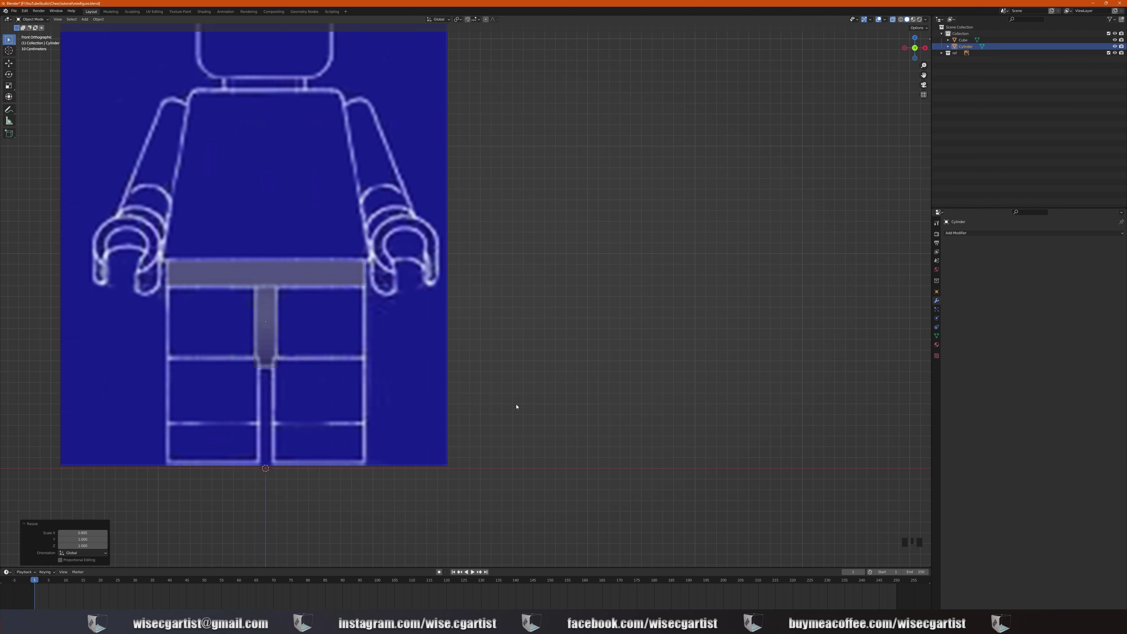
Step: Turn off X-ray display and select the hip block above the cylinder in a perspective view
{"action": "scroll", "coordinate": [516, 407], "scroll_direction": "down", "scroll_amount": 3}
{"action": "middle_click_drag", "start_coordinate": [516, 407], "coordinate": [850, 100]}
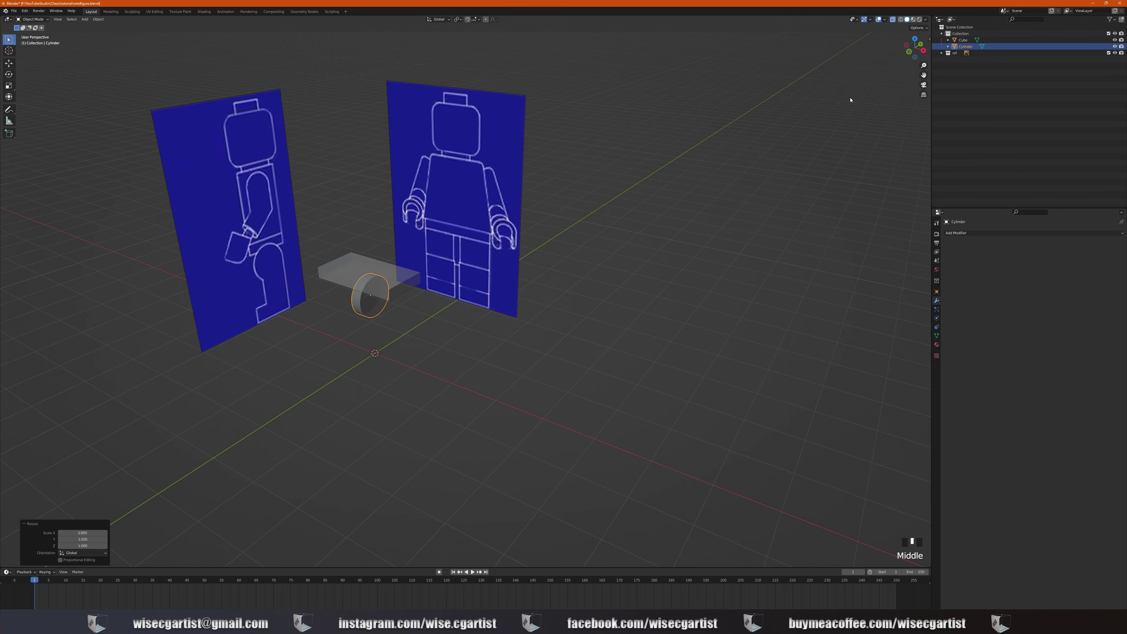
{"action": "left_click", "coordinate": [894, 20]}
{"action": "middle_click_drag", "start_coordinate": [321, 283], "coordinate": [360, 268]}
{"action": "scroll", "coordinate": [361, 262], "scroll_direction": "up", "scroll_amount": 3}
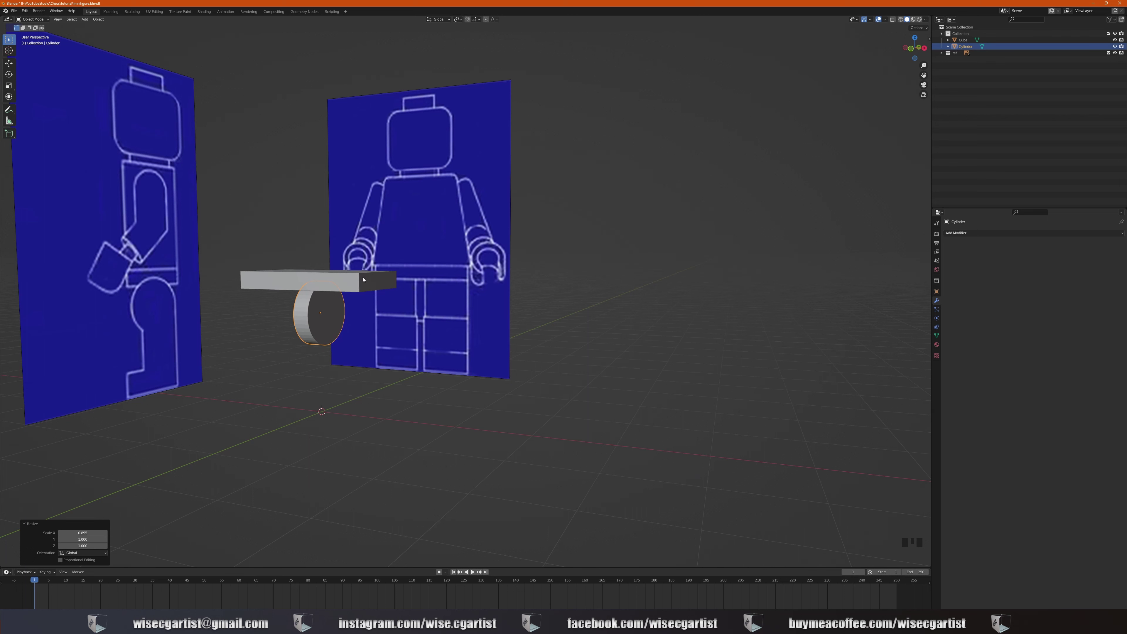
{"action": "left_click", "coordinate": [342, 297]}
{"action": "left_click", "coordinate": [342, 297]}
{"action": "left_click", "coordinate": [342, 296]}
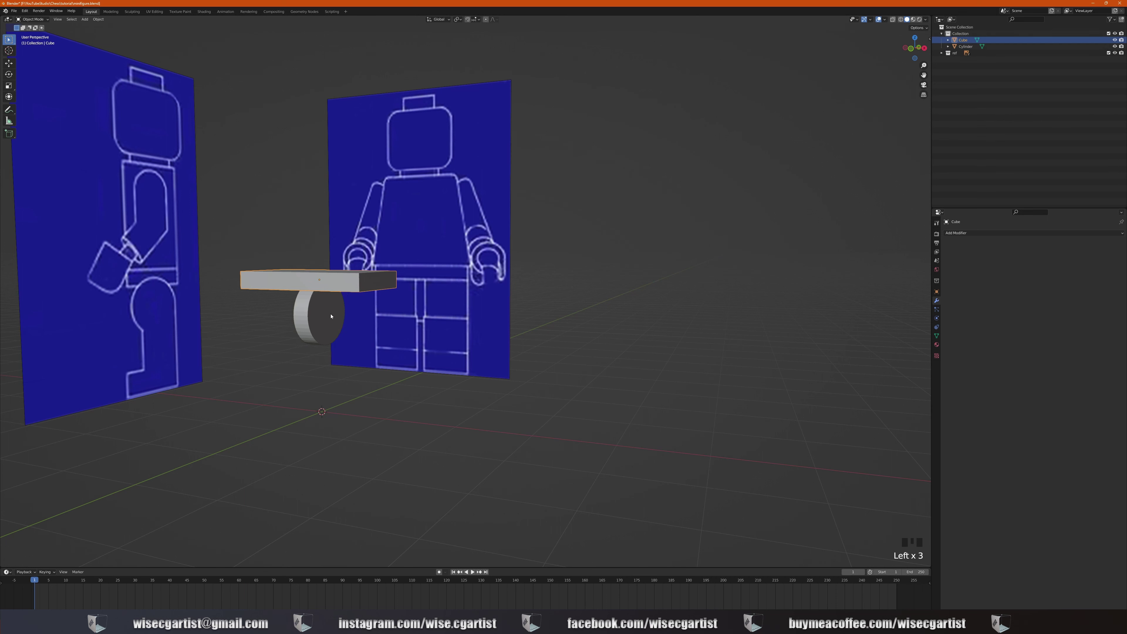
Step: Select the hip block above the cylinder and add a Boolean modifier to it
{"action": "left_click", "coordinate": [342, 297]}
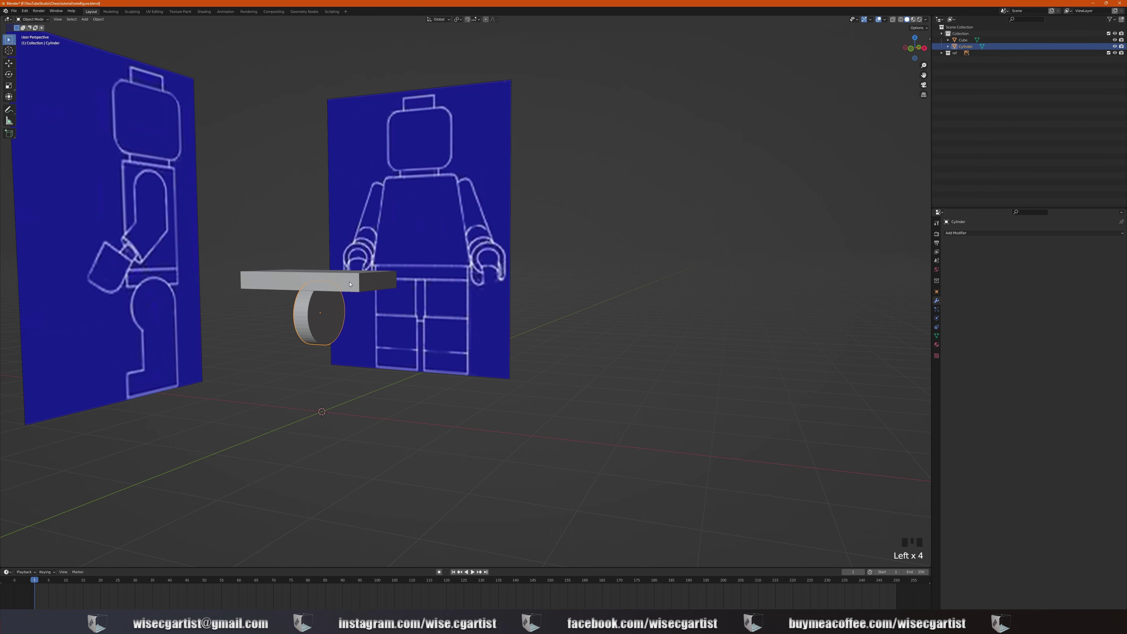
{"action": "scroll", "coordinate": [350, 284], "scroll_direction": "down", "scroll_amount": 3}
{"action": "middle_click_drag", "start_coordinate": [350, 285], "coordinate": [365, 289]}
{"action": "scroll", "coordinate": [366, 290], "scroll_direction": "up", "scroll_amount": 3}
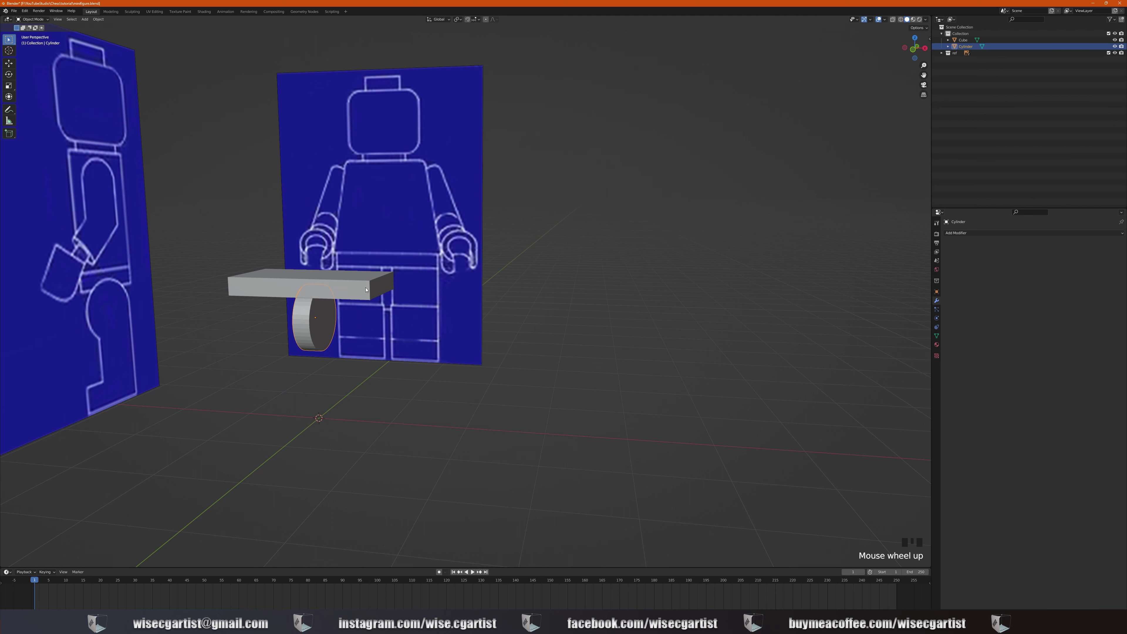
{"action": "left_click", "coordinate": [366, 289]}
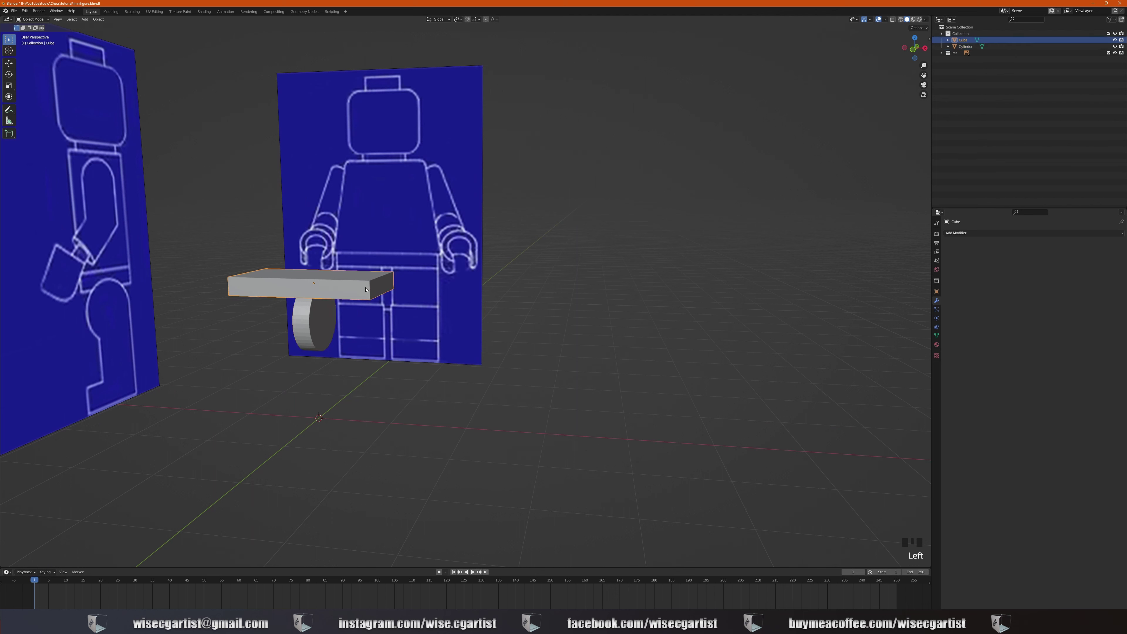
{"action": "left_click", "coordinate": [938, 301]}
{"action": "left_click", "coordinate": [975, 235]}
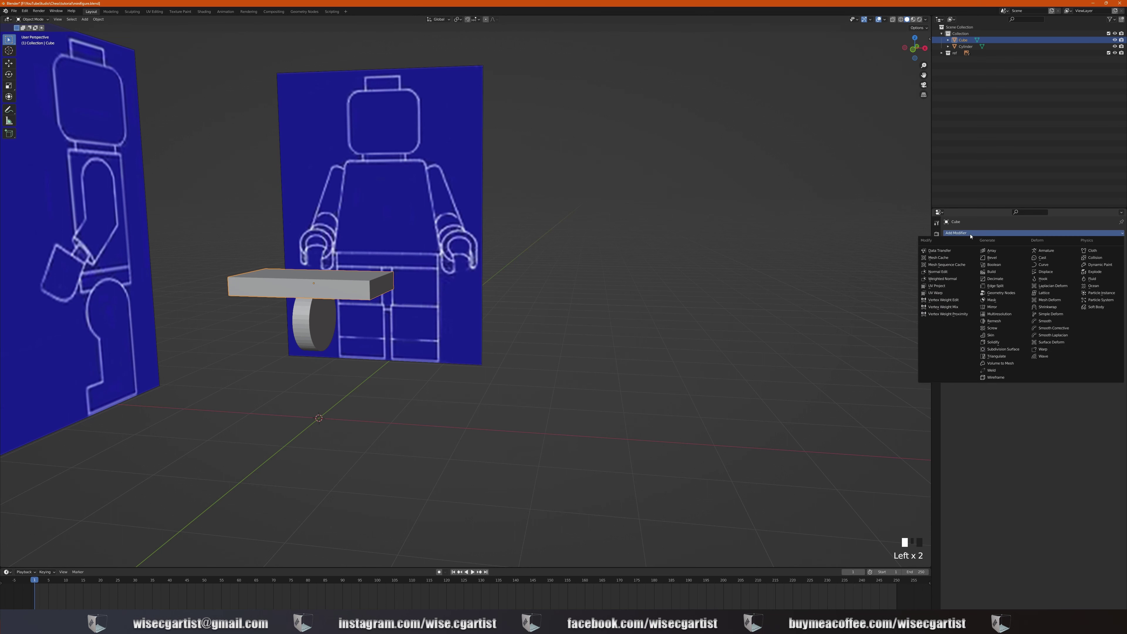
{"action": "left_click", "coordinate": [993, 265]}
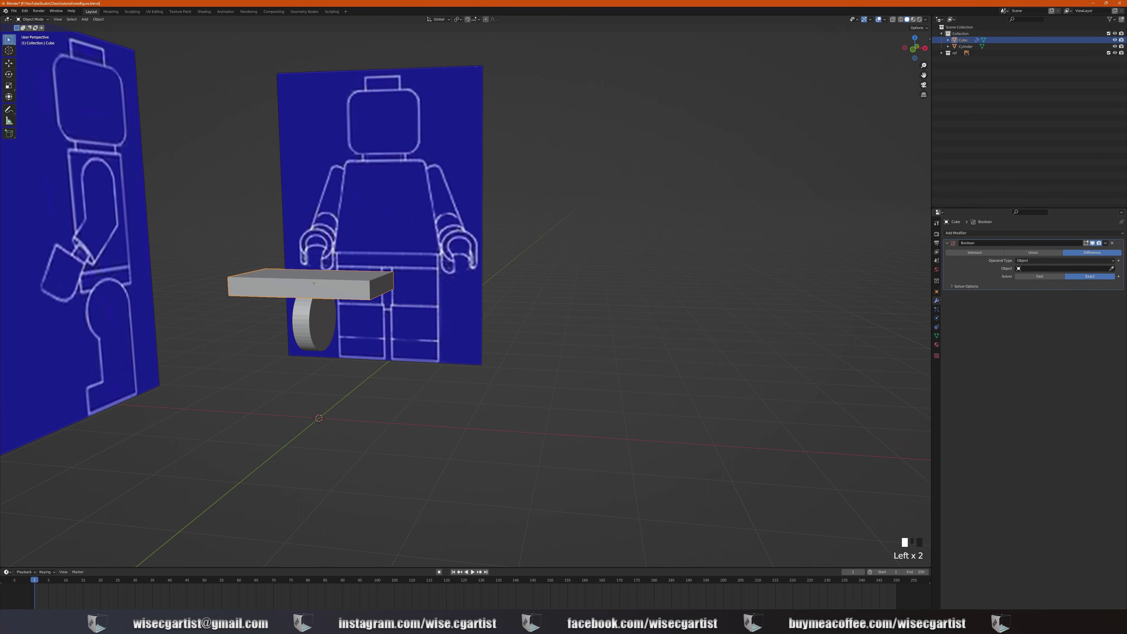
Step: Set the Boolean to Union with the cylinder as its object and apply the modifier
{"action": "left_click", "coordinate": [1111, 269]}
{"action": "left_click", "coordinate": [1035, 253]}
{"action": "left_click", "coordinate": [1113, 269]}
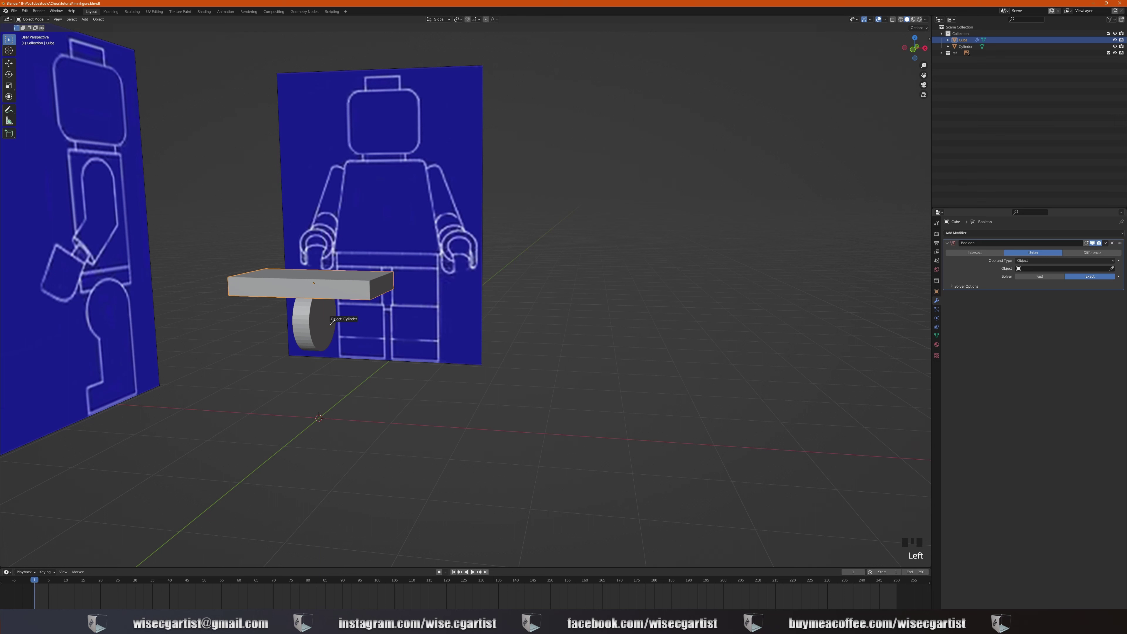
{"action": "left_click", "coordinate": [330, 315]}
{"action": "left_click", "coordinate": [1106, 244]}
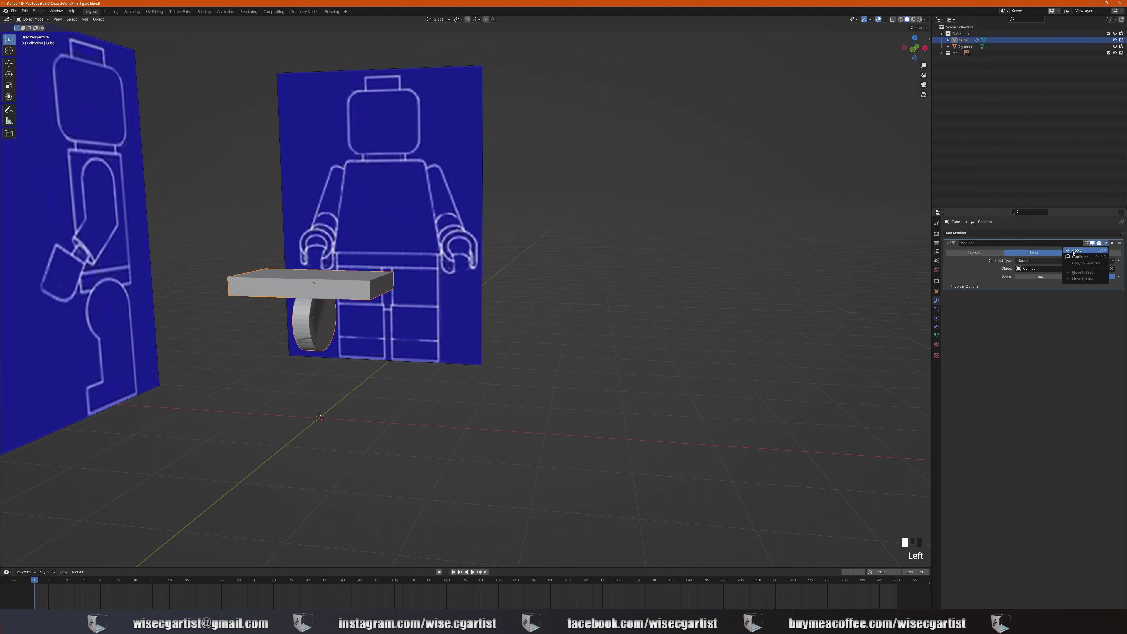
{"action": "left_click", "coordinate": [1077, 250]}
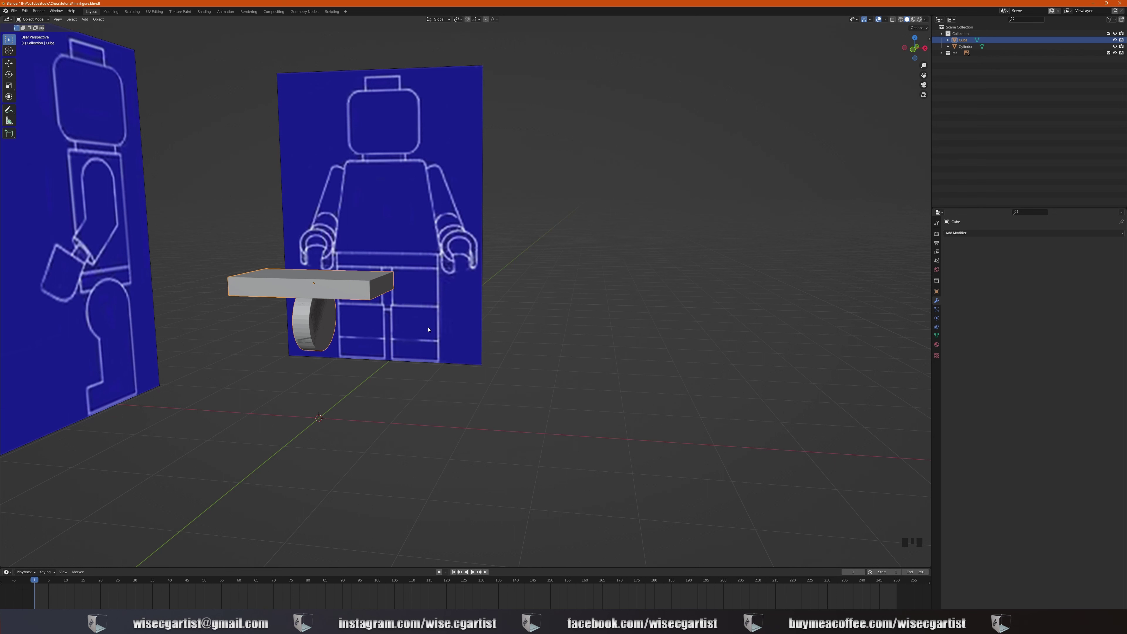
{"action": "middle_click_drag", "start_coordinate": [374, 337], "coordinate": [324, 286]}
{"action": "left_click", "coordinate": [323, 285]}
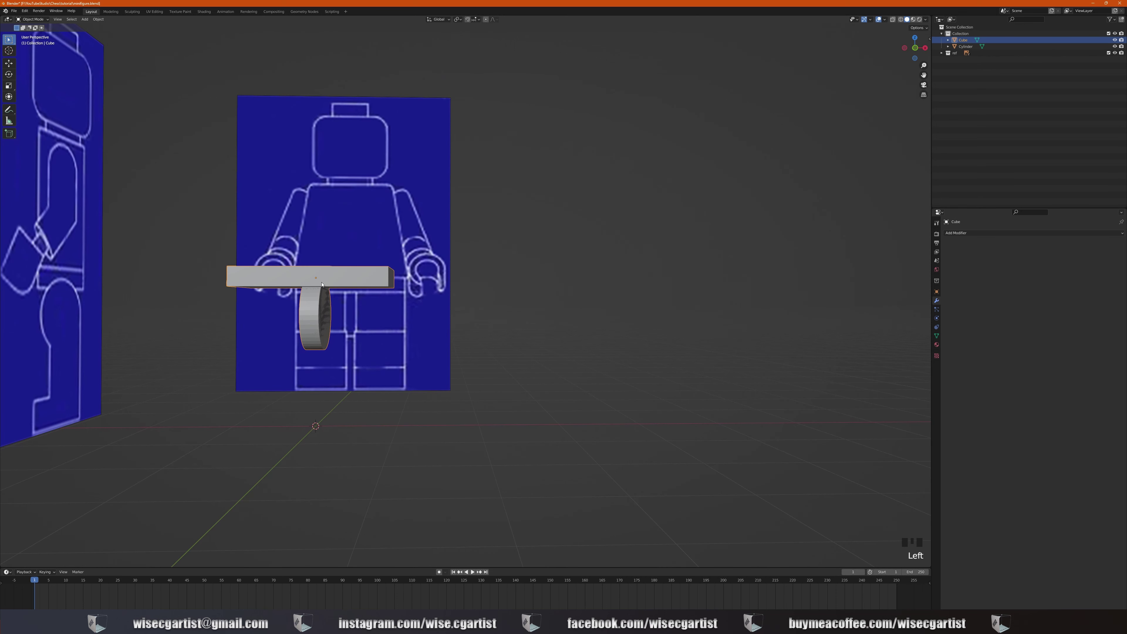
{"action": "key", "text": "g"}
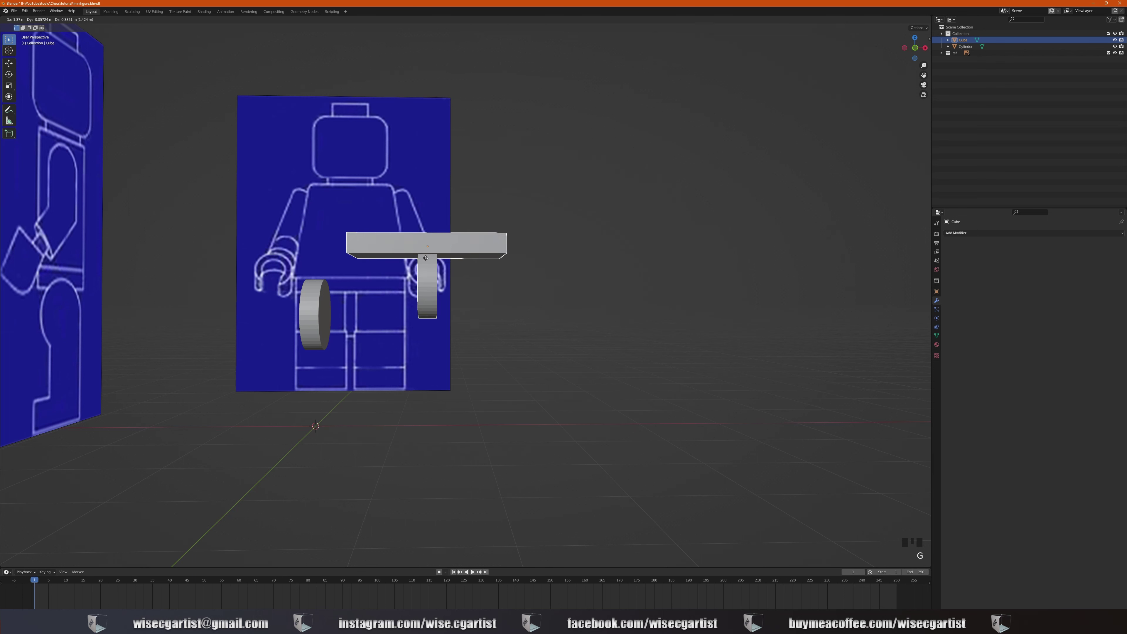
{"action": "right_click", "coordinate": [313, 218]}
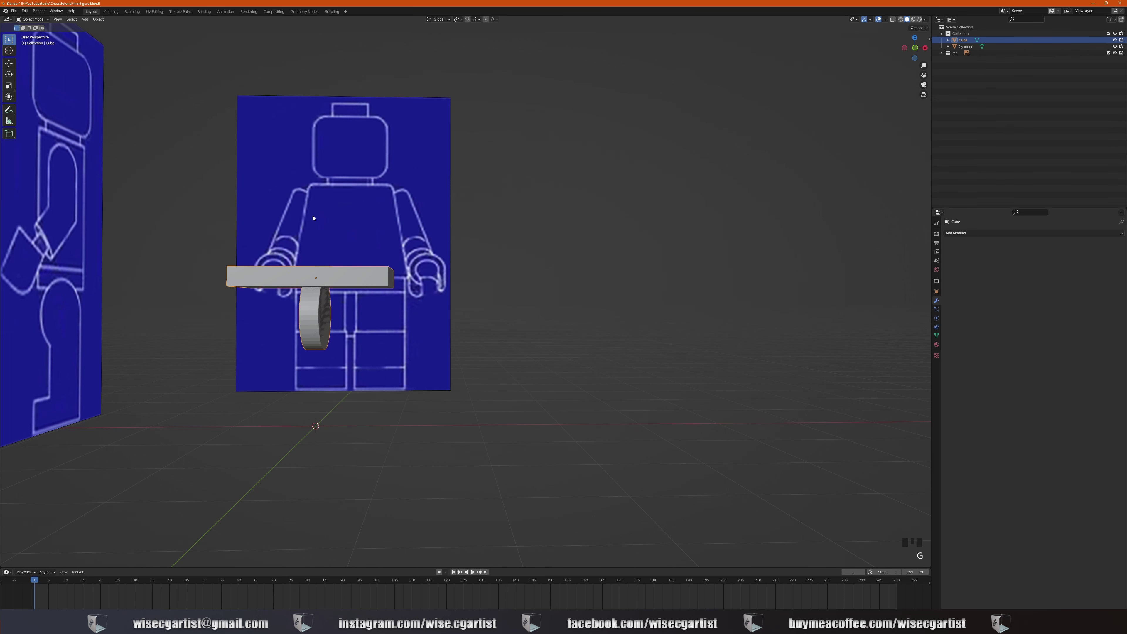
Step: Hide the original separate cylinder so that only the joined hip mesh remains displayed
{"action": "left_click", "coordinate": [313, 306]}
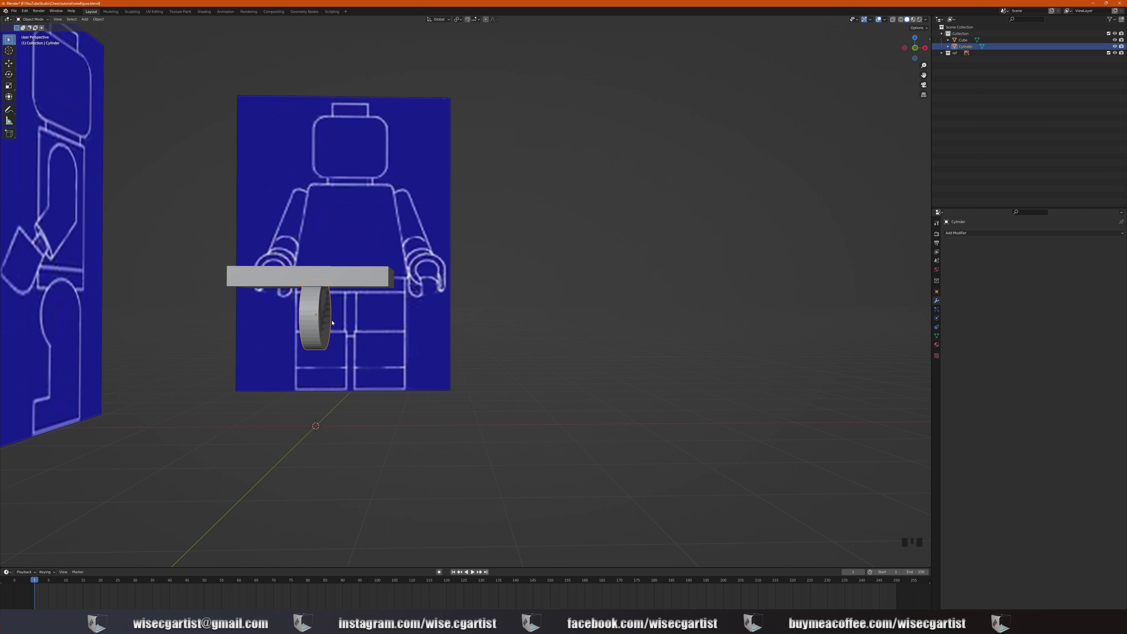
{"action": "key", "text": "h"}
{"action": "left_click", "coordinate": [1115, 46]}
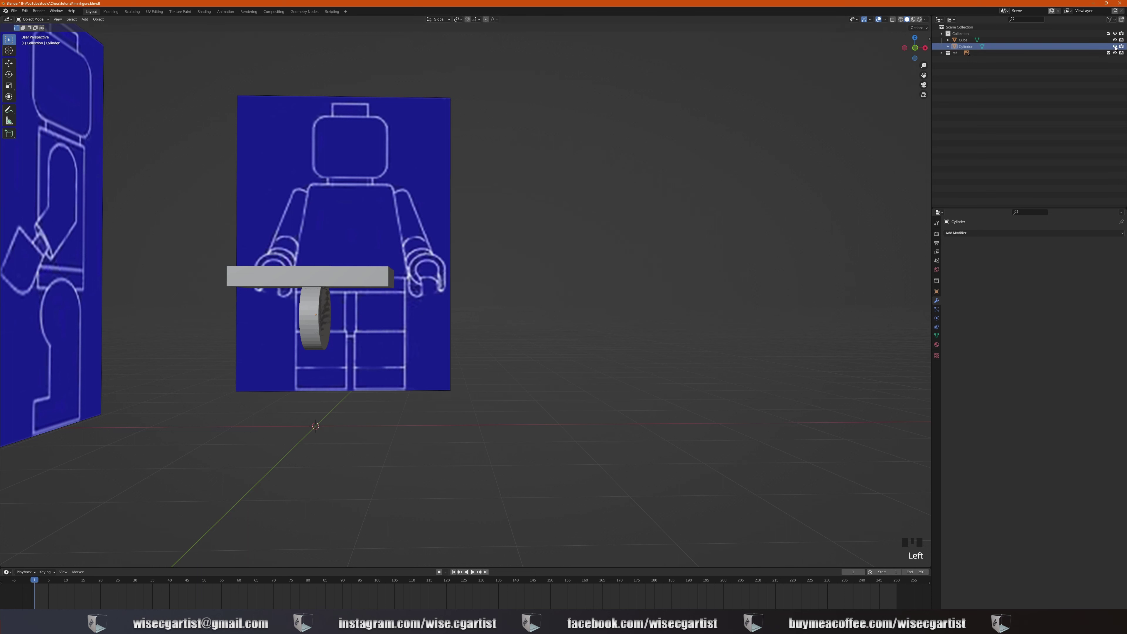
{"action": "left_click", "coordinate": [1115, 47]}
{"action": "left_click", "coordinate": [1115, 47]}
{"action": "left_click", "coordinate": [1115, 47]}
{"action": "left_click", "coordinate": [1115, 47]}
{"action": "left_click", "coordinate": [1115, 47]}
{"action": "left_click", "coordinate": [1115, 47]}
{"action": "left_click", "coordinate": [1116, 47]}
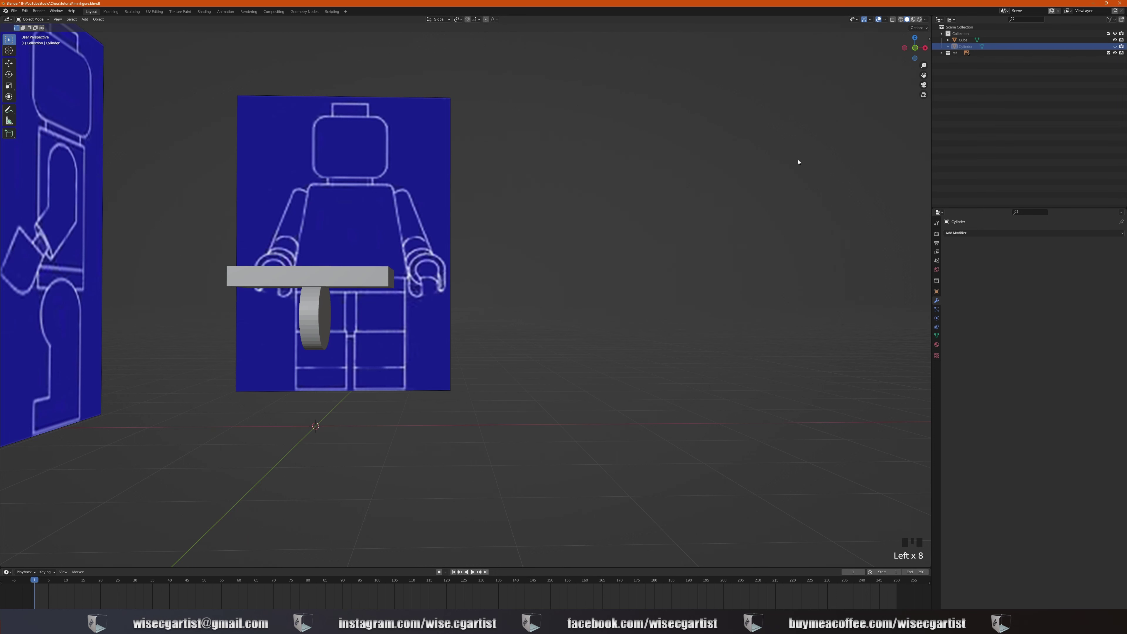
Step: Select the joined hip mesh, switch to the front view and enter Edit Mode on it
{"action": "left_click", "coordinate": [311, 282]}
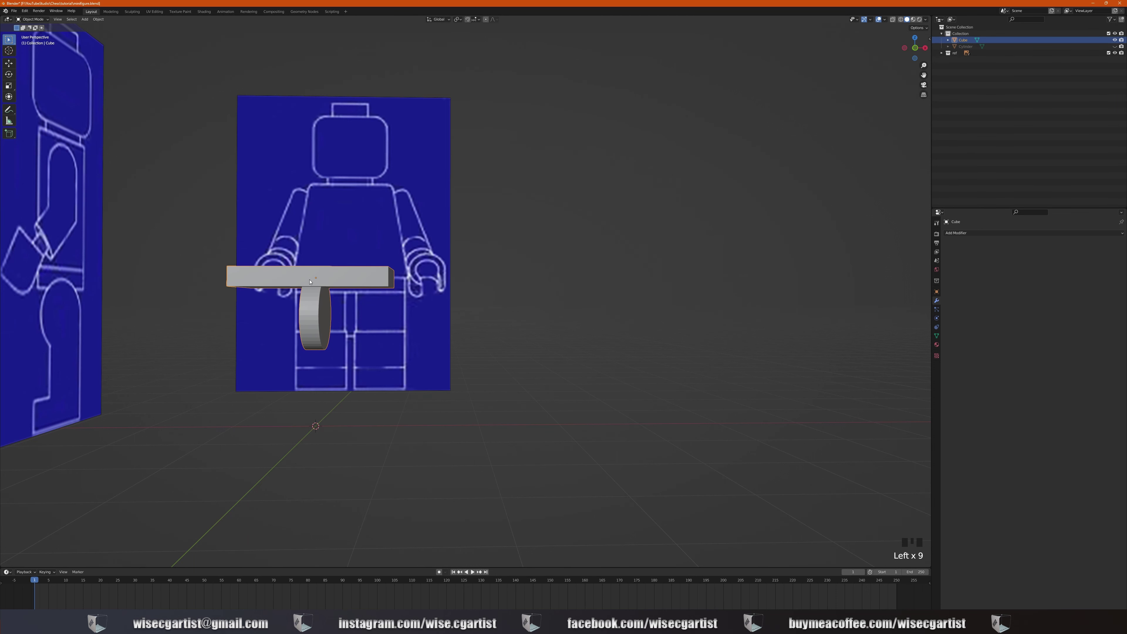
{"action": "key", "text": "KP_1"}
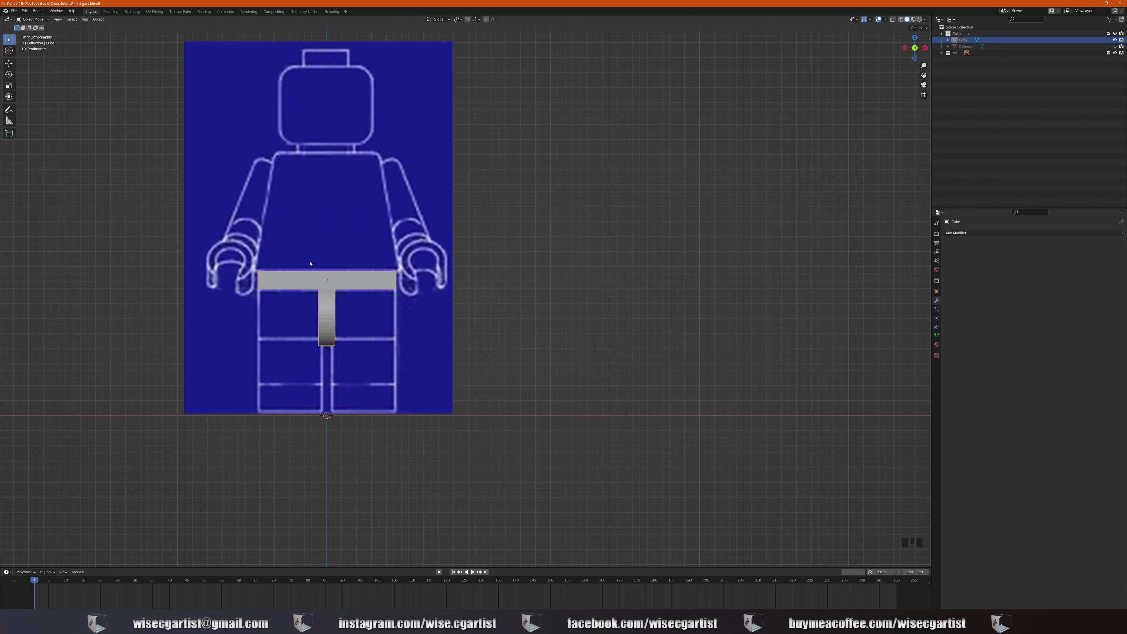
{"action": "left_click", "coordinate": [45, 22]}
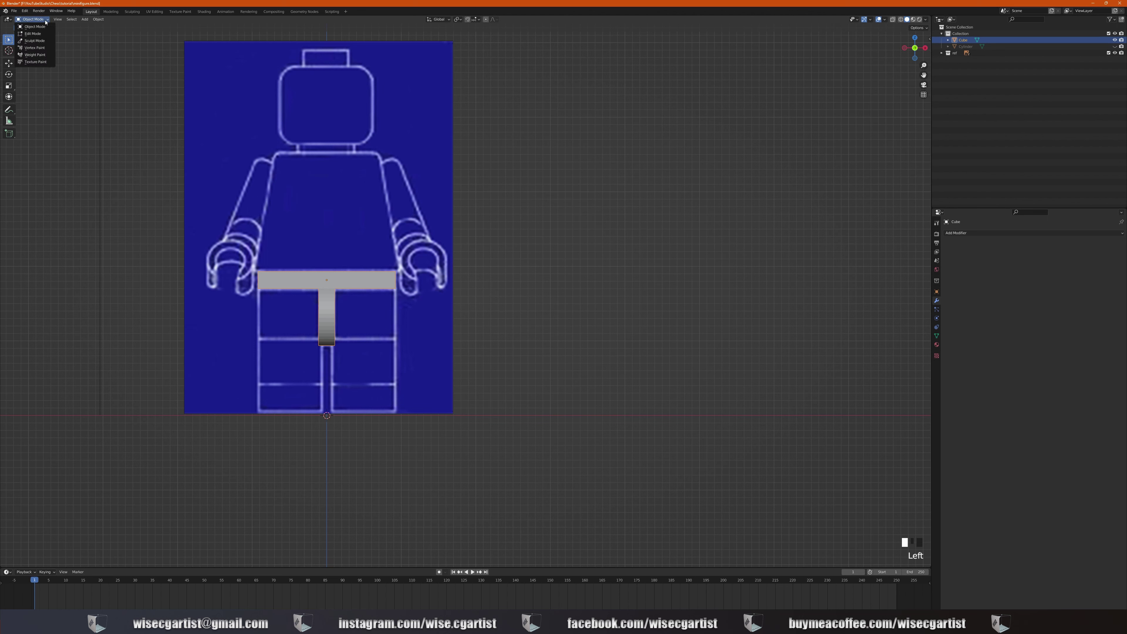
{"action": "left_click", "coordinate": [37, 31]}
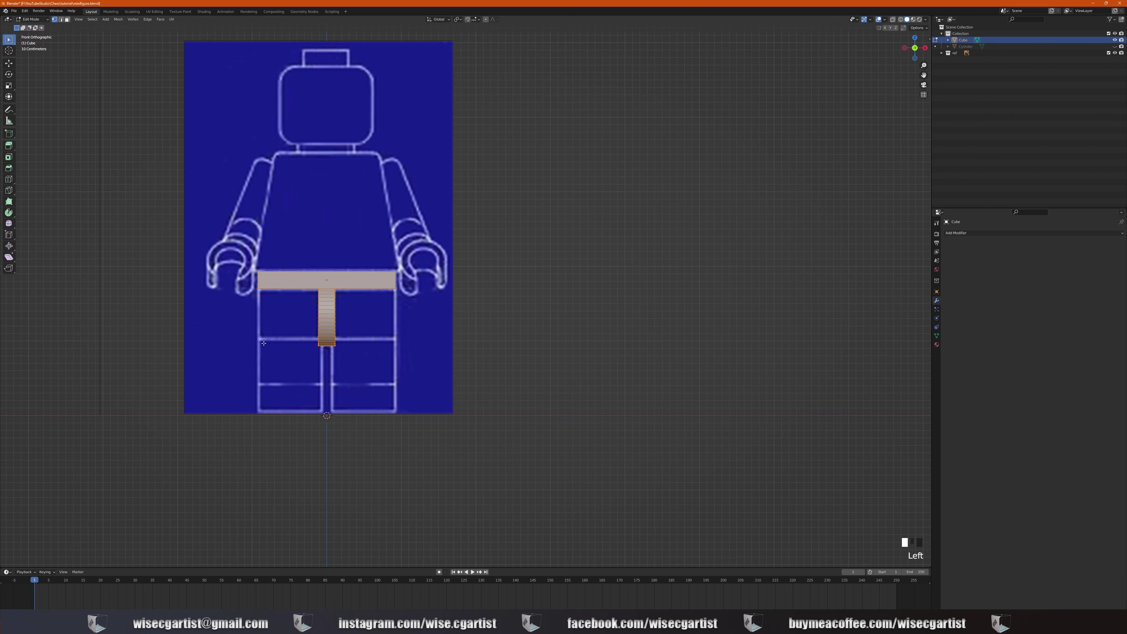
{"action": "key", "text": "Tab"}
{"action": "key", "text": "Tab"}
{"action": "key", "text": "Tab"}
{"action": "key", "text": "Tab"}
{"action": "key", "text": "Tab"}
{"action": "key", "text": "Tab"}
{"action": "key", "text": "Tab"}
{"action": "key", "text": "Tab"}
Step: Add one vertical loop cut through the exact centre of the hip mesh, with no slide offset
{"action": "key", "text": "ctrl+r"}
{"action": "left_click", "coordinate": [328, 279]}
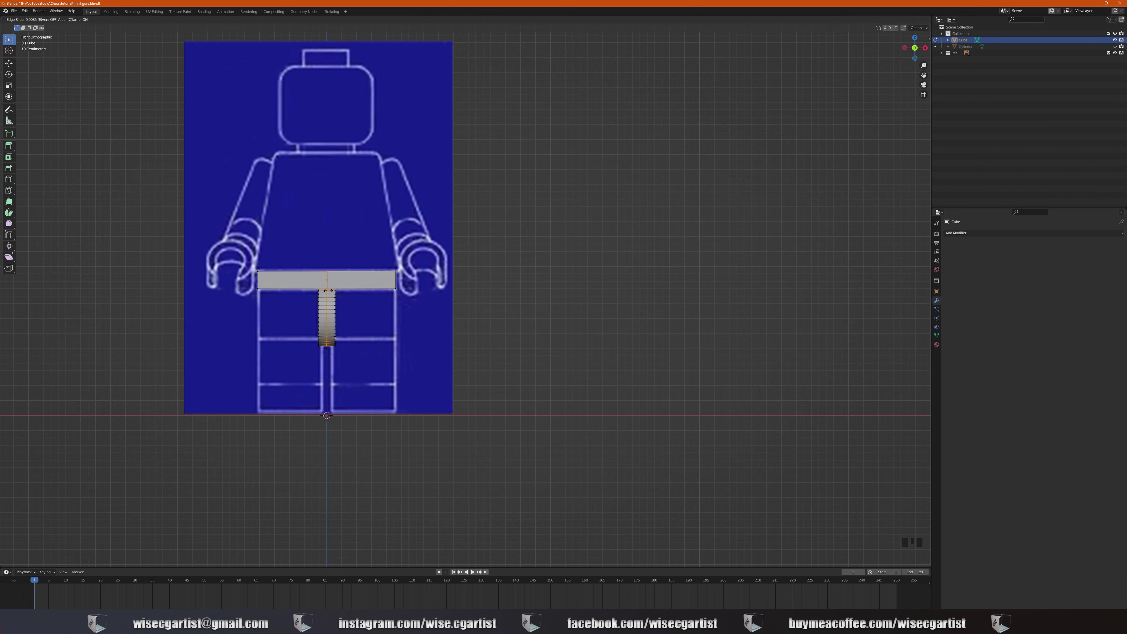
{"action": "right_click", "coordinate": [328, 290]}
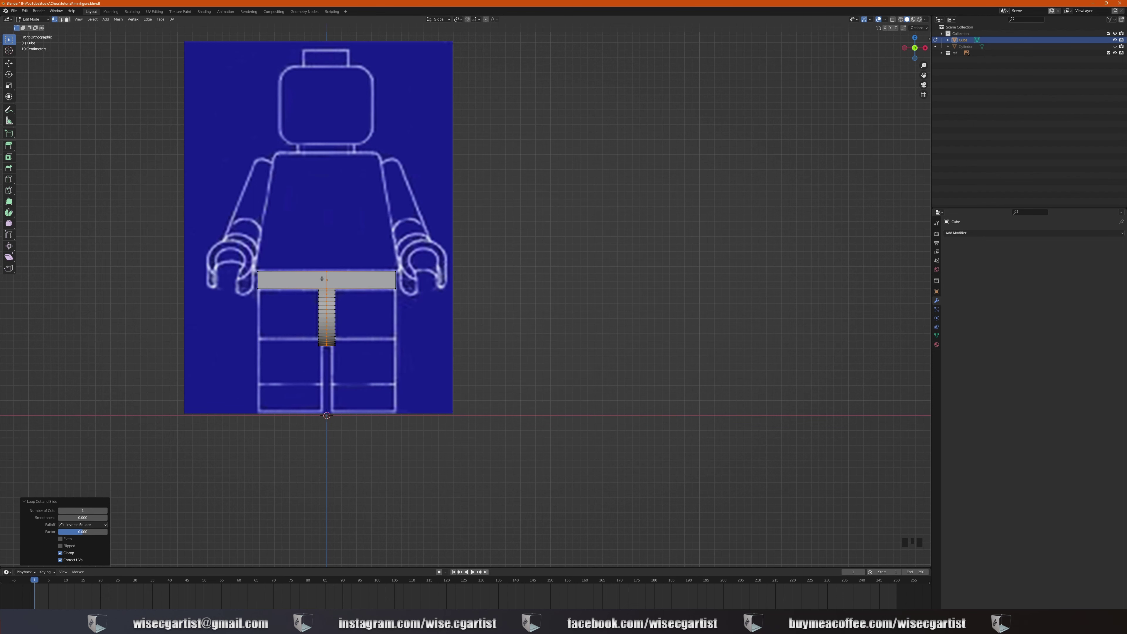
{"action": "middle_click_drag", "start_coordinate": [325, 288], "coordinate": [330, 308]}
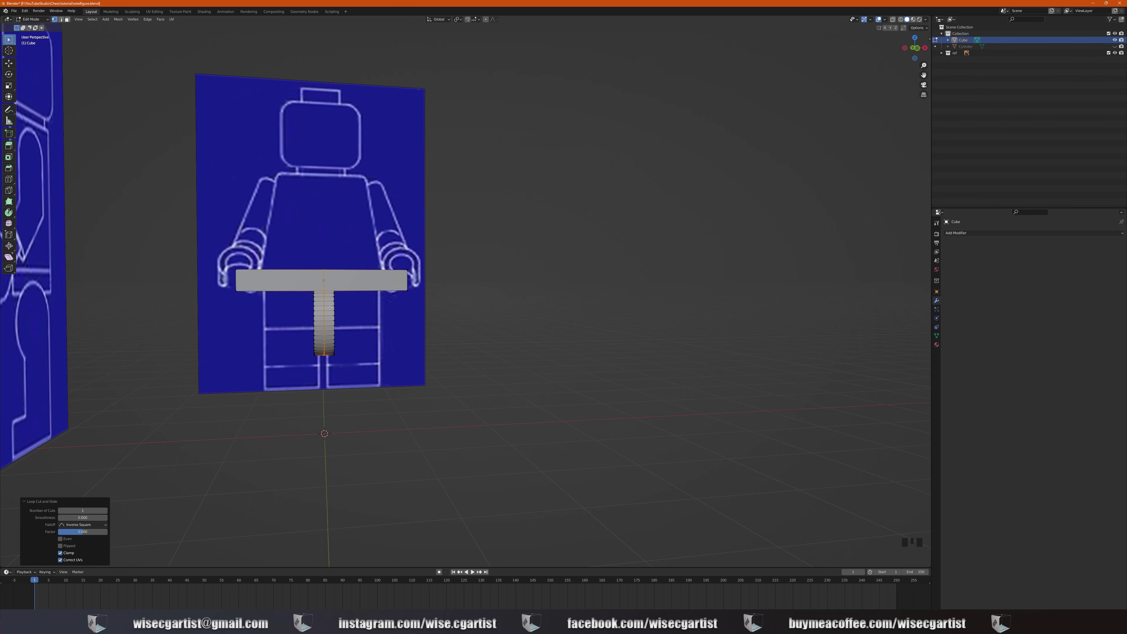
{"action": "key", "text": "KP_1"}
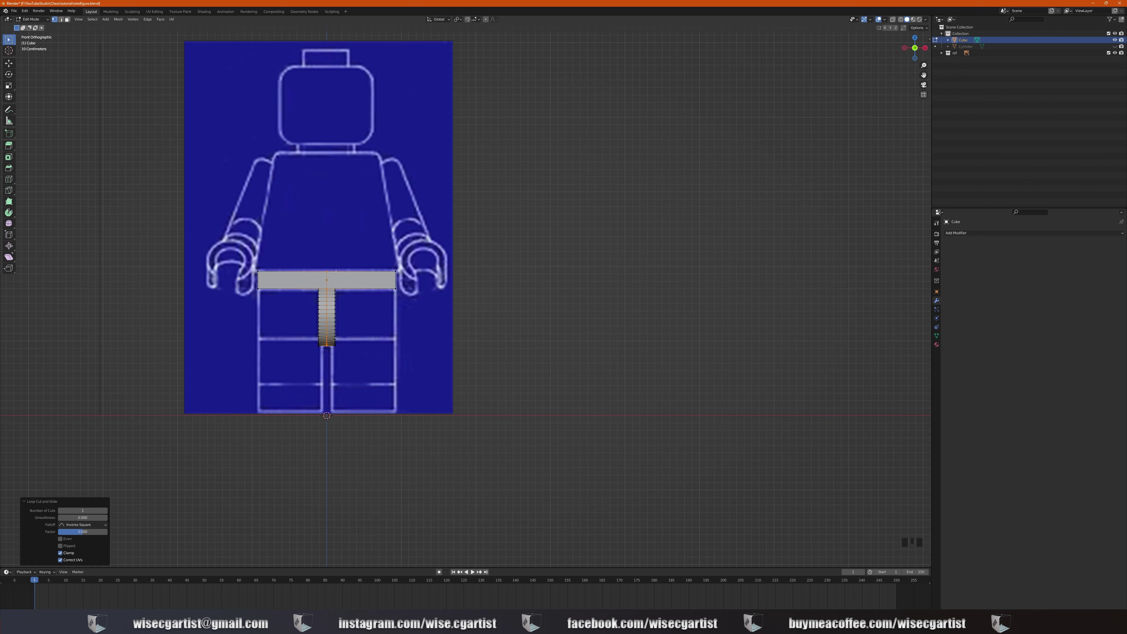
Step: With X-ray display on, select all vertices on the negative X side of the centre cut and delete them
{"action": "left_click", "coordinate": [894, 19]}
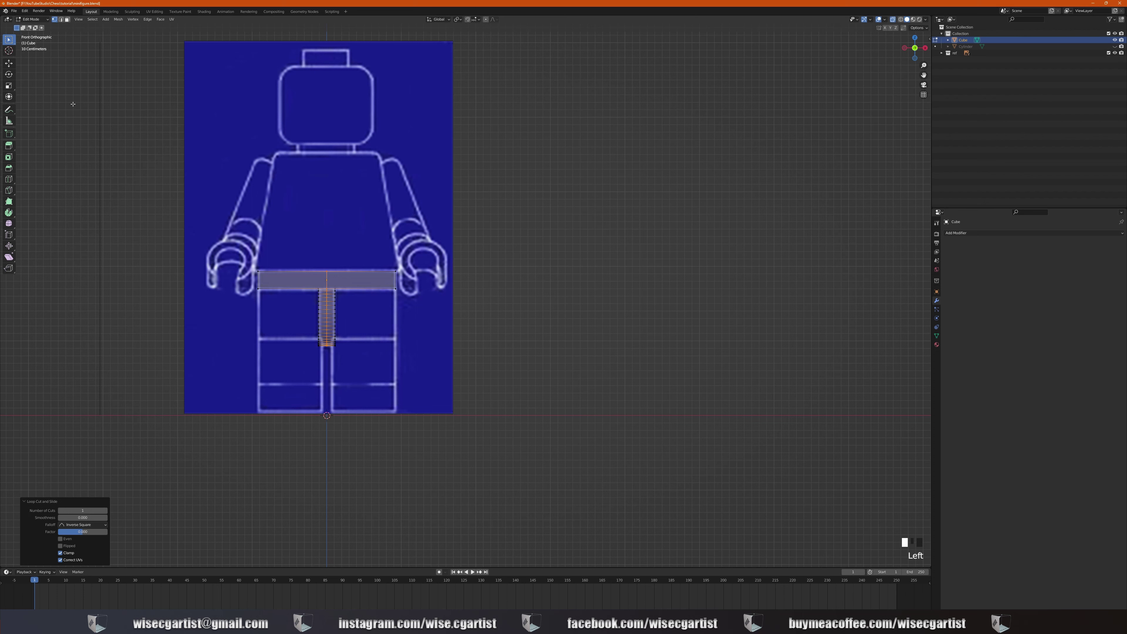
{"action": "left_click", "coordinate": [61, 20]}
{"action": "left_click", "coordinate": [67, 20]}
{"action": "left_click", "coordinate": [61, 20]}
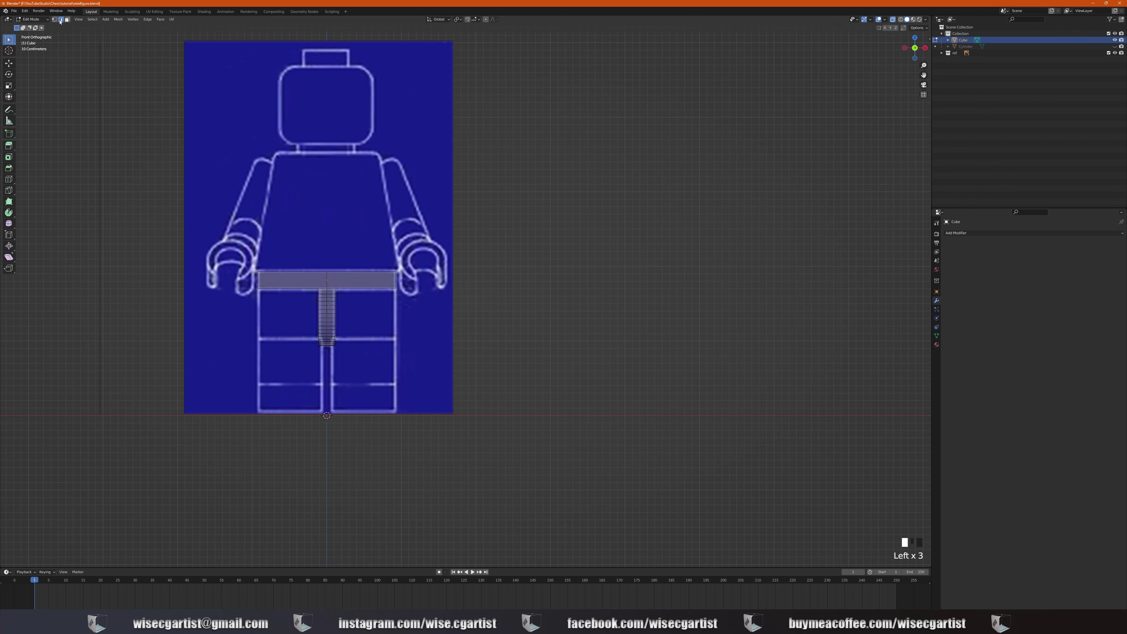
{"action": "left_click", "coordinate": [55, 19]}
{"action": "left_click_drag", "start_coordinate": [175, 207], "coordinate": [324, 385]}
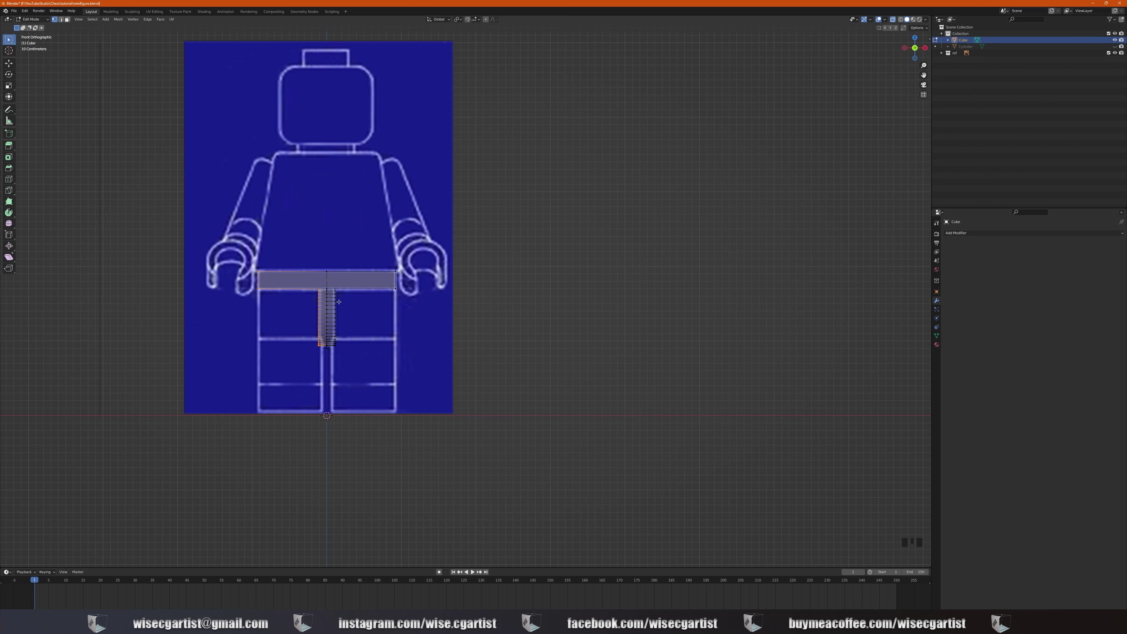
{"action": "key", "text": "x"}
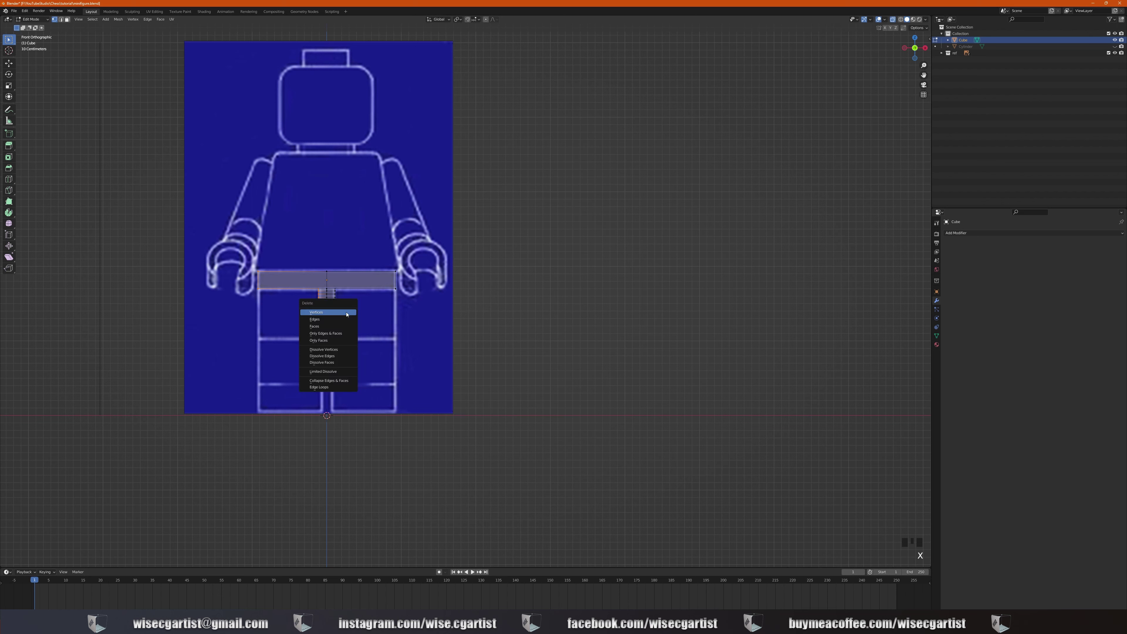
{"action": "left_click", "coordinate": [326, 314]}
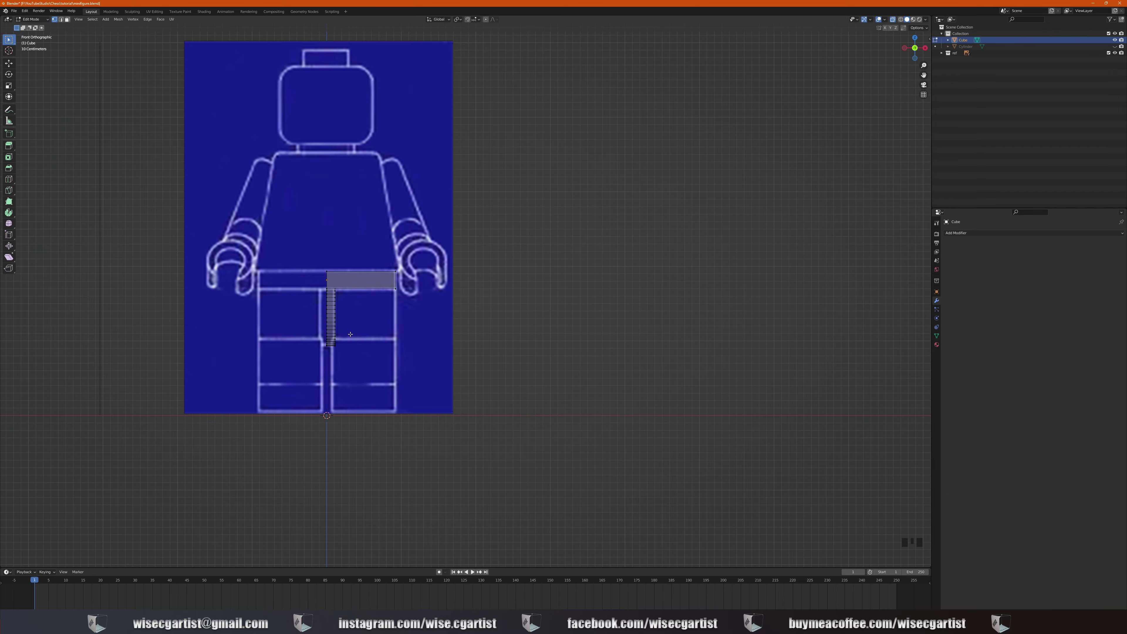
Step: Return to Object Mode and turn off X-ray display for the remaining hip half
{"action": "middle_click_drag", "start_coordinate": [326, 316], "coordinate": [361, 318]}
{"action": "middle_click_drag", "start_coordinate": [202, 142], "coordinate": [183, 139]}
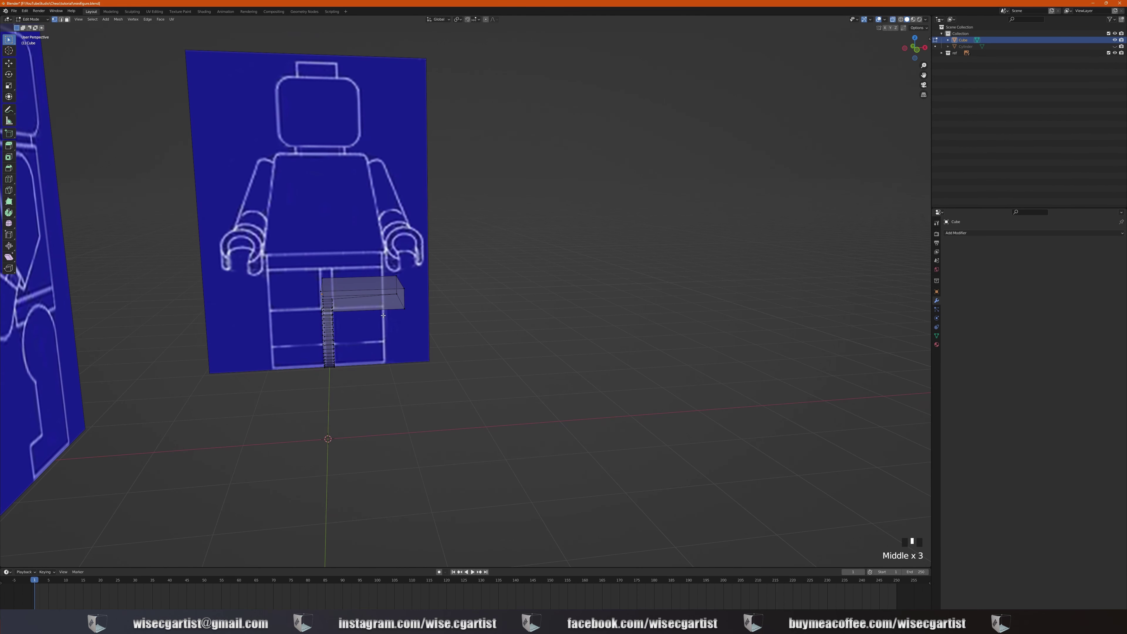
{"action": "left_click", "coordinate": [32, 20]}
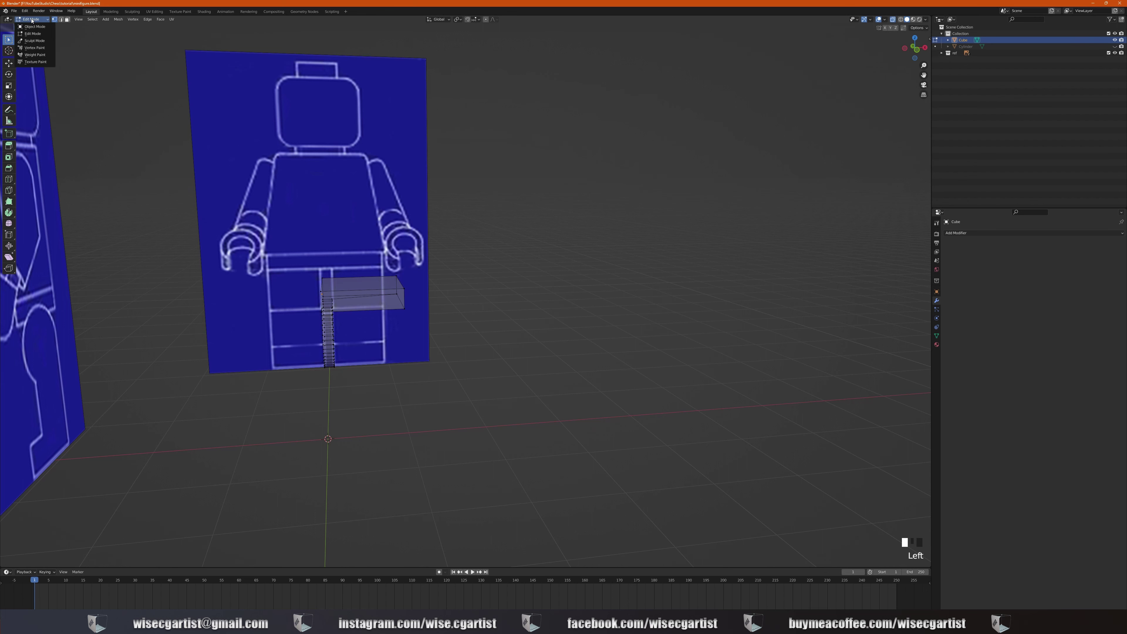
{"action": "left_click", "coordinate": [35, 27]}
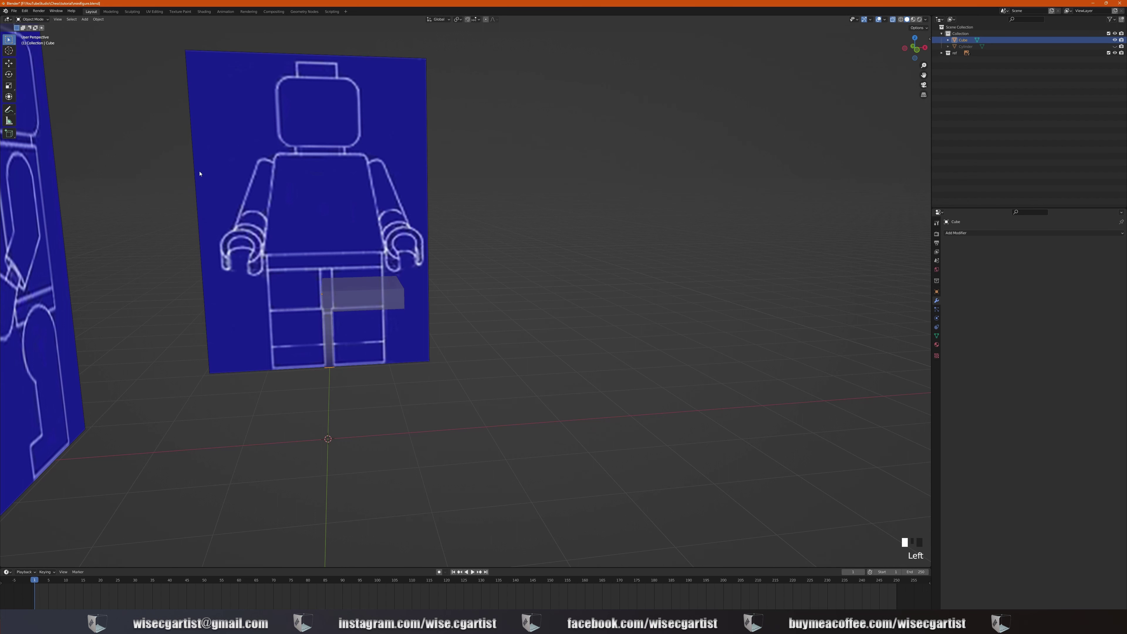
{"action": "middle_click_drag", "start_coordinate": [381, 311], "coordinate": [395, 302]}
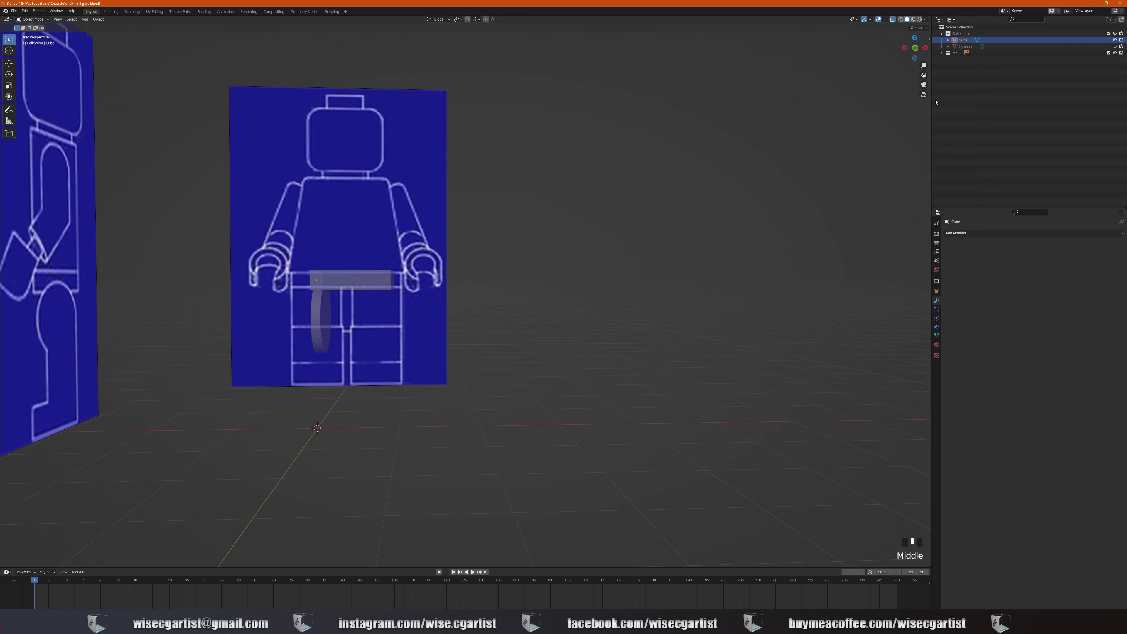
{"action": "left_click", "coordinate": [893, 20]}
{"action": "middle_click_drag", "start_coordinate": [528, 280], "coordinate": [538, 283]}
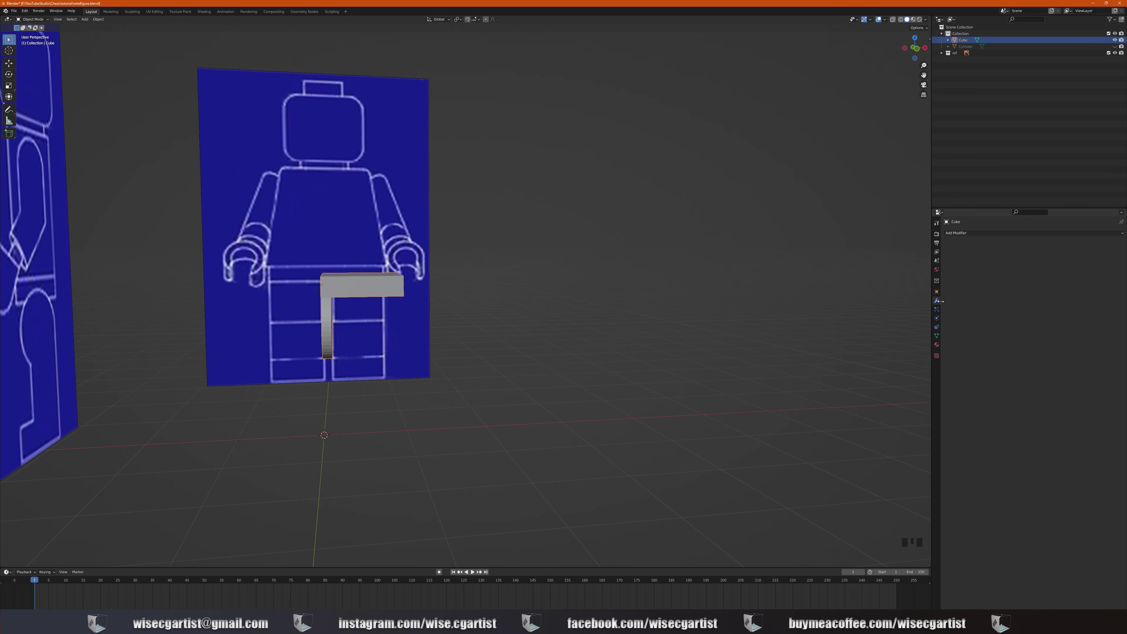
Step: Add a Mirror modifier on the X axis to the hip half and enable Clipping
{"action": "left_click", "coordinate": [957, 233]}
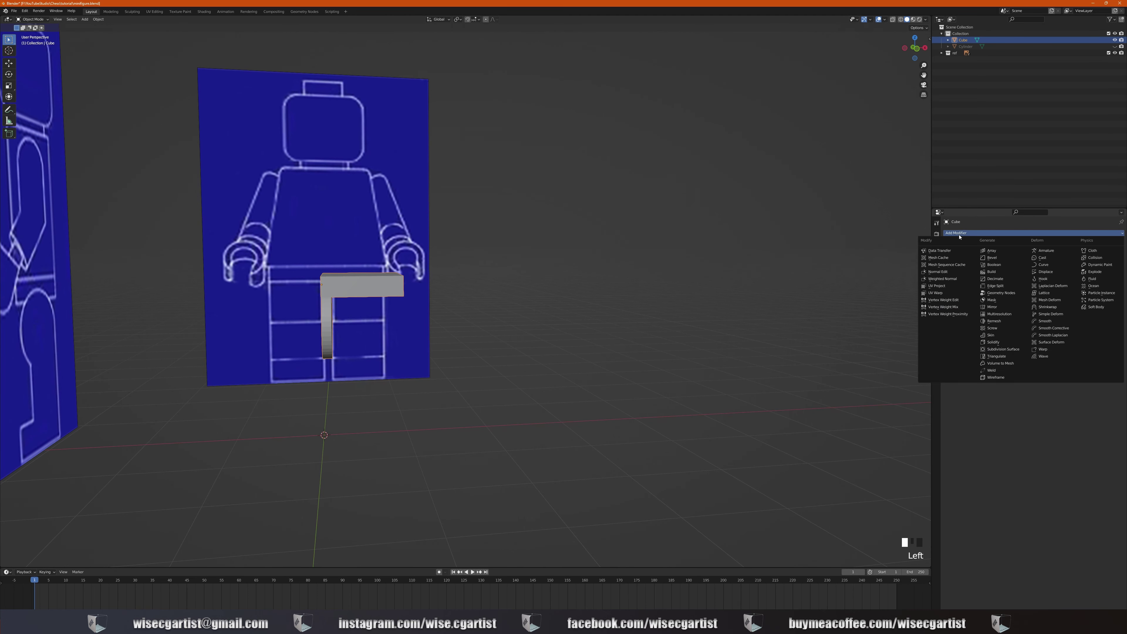
{"action": "left_click", "coordinate": [1001, 308]}
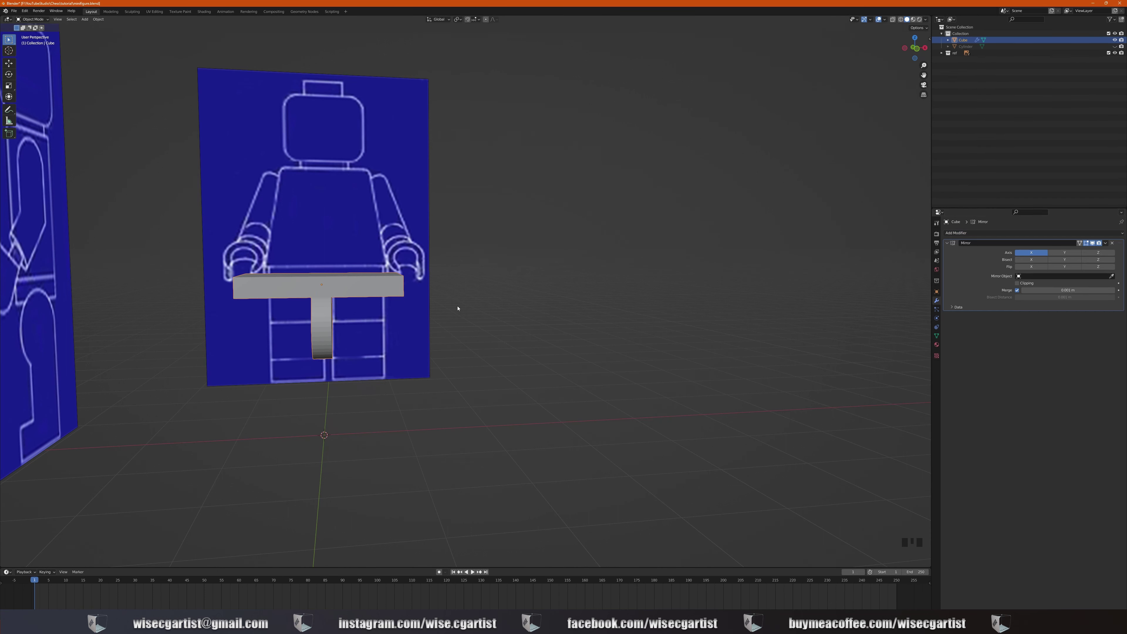
{"action": "left_click", "coordinate": [1018, 283]}
{"action": "middle_click_drag", "start_coordinate": [446, 284], "coordinate": [439, 271]}
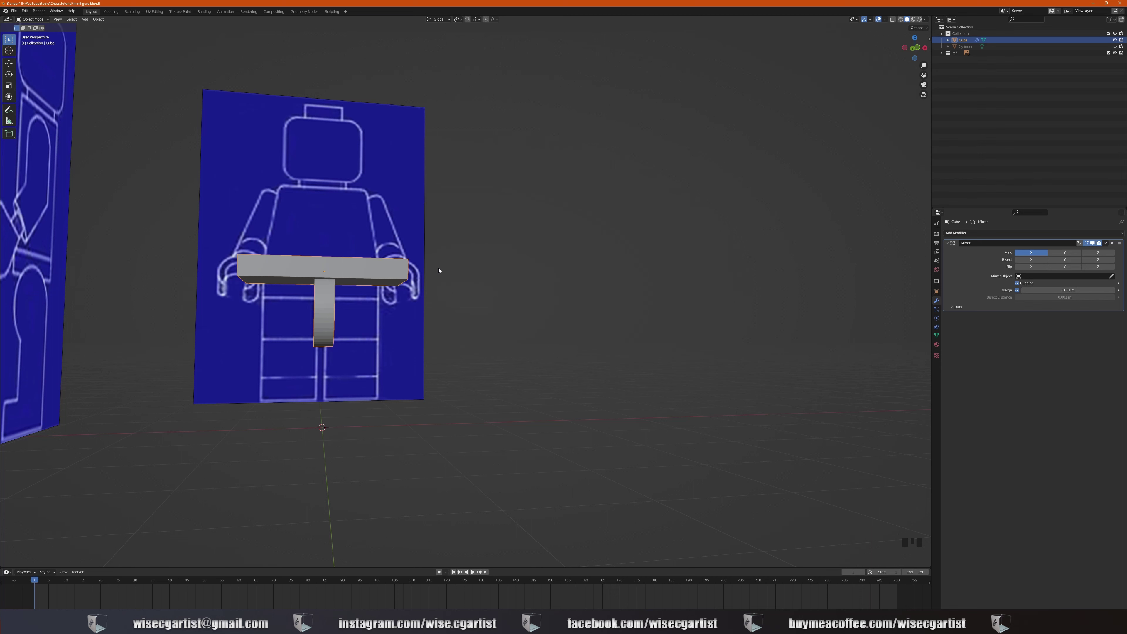
Step: Try moving an outer top corner vertex of the hip block to test the mirroring, ending in Object Mode
{"action": "middle_click_drag", "start_coordinate": [324, 269], "coordinate": [326, 289]}
{"action": "key", "text": "Tab"}
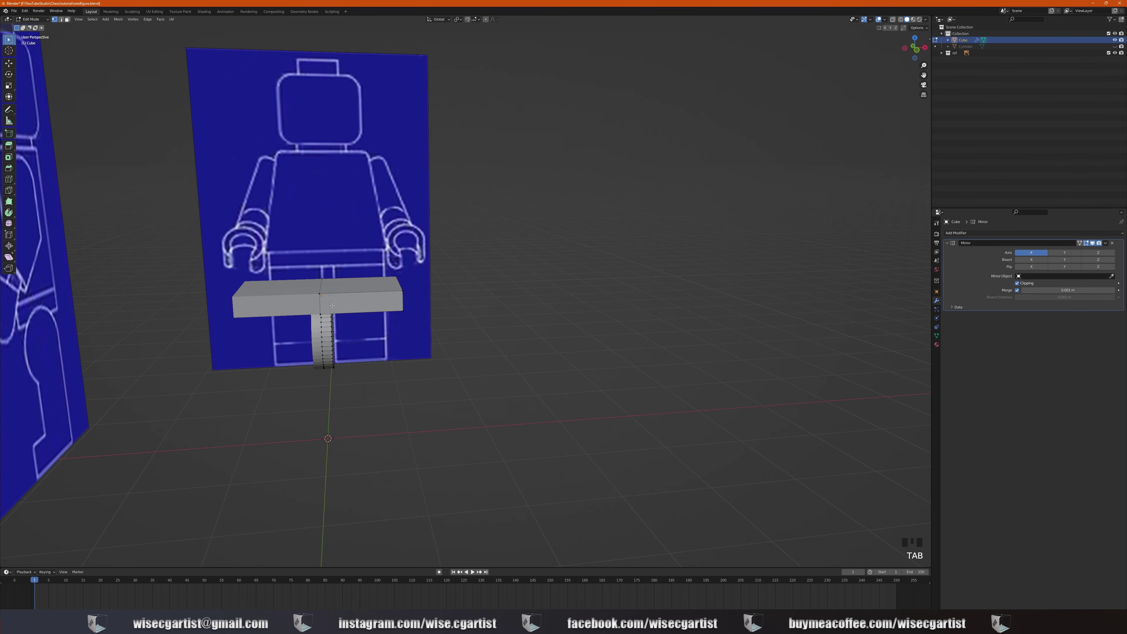
{"action": "left_click", "coordinate": [399, 287]}
{"action": "key", "text": "g"}
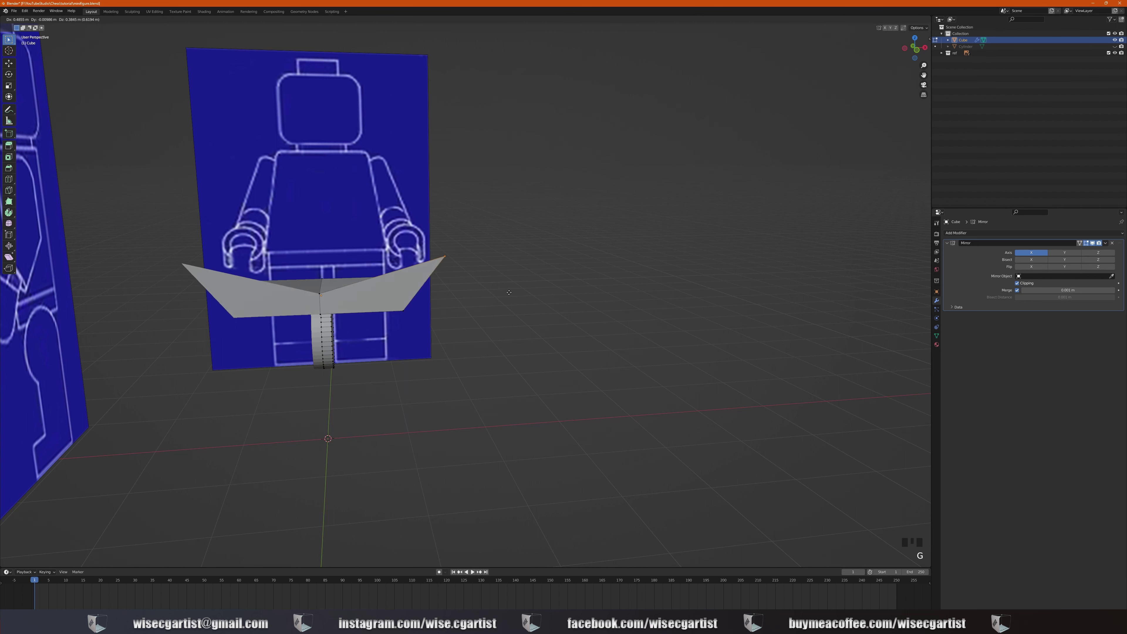
{"action": "left_click", "coordinate": [401, 304]}
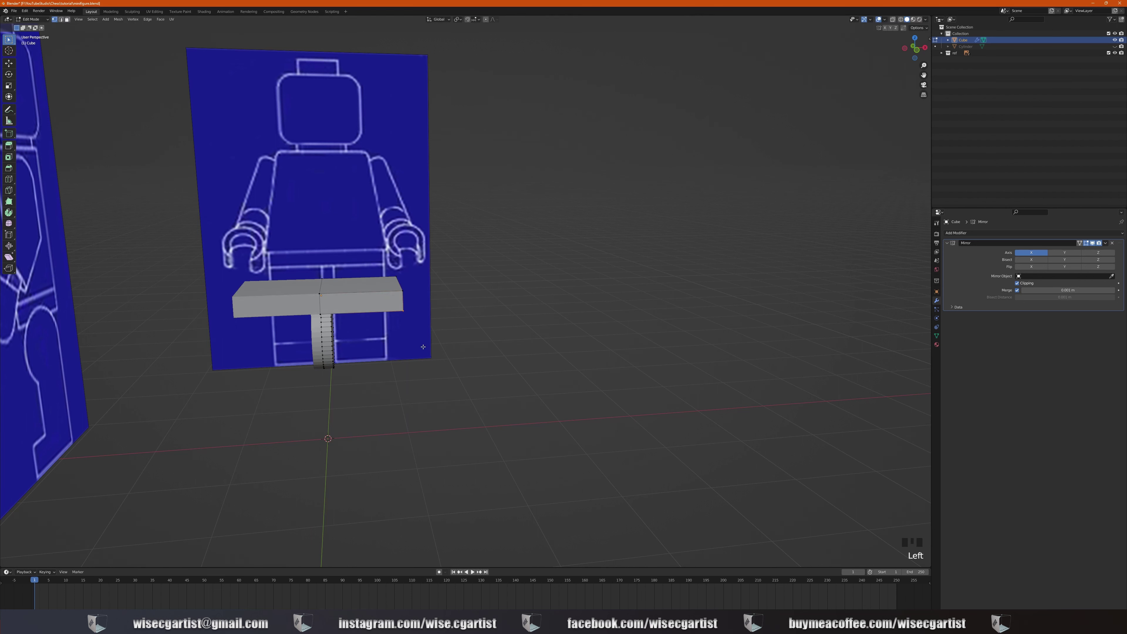
{"action": "middle_click_drag", "start_coordinate": [399, 313], "coordinate": [341, 336]}
{"action": "scroll", "coordinate": [384, 299], "scroll_direction": "up", "scroll_amount": 3}
{"action": "scroll", "coordinate": [350, 327], "scroll_direction": "down", "scroll_amount": 1}
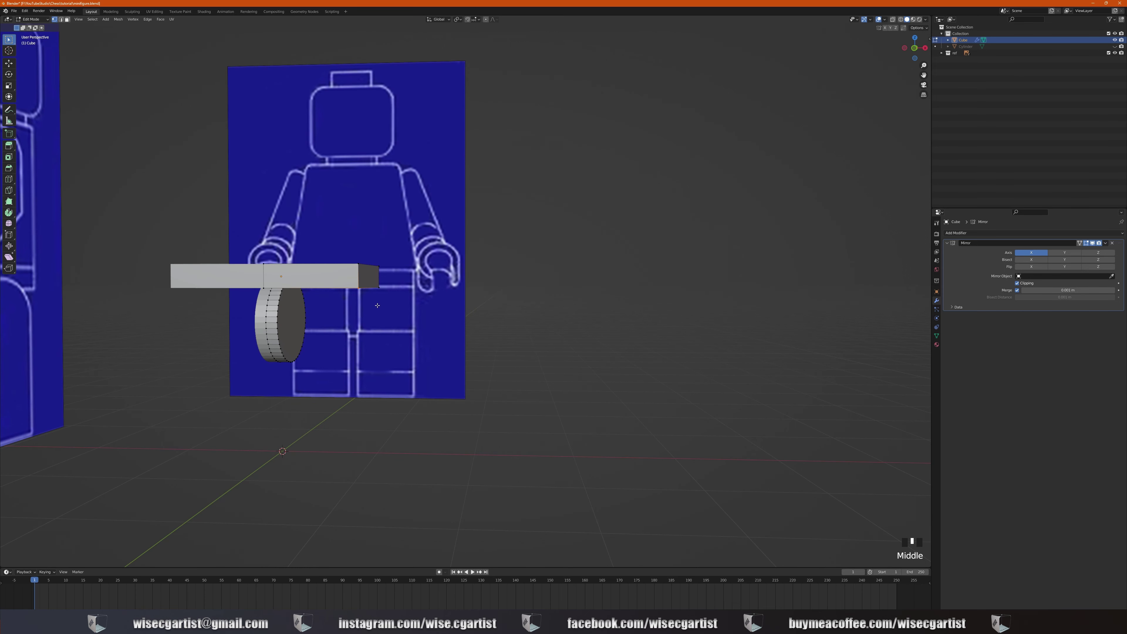
{"action": "key", "text": "Tab"}
{"action": "middle_click_drag", "start_coordinate": [377, 307], "coordinate": [390, 317]}
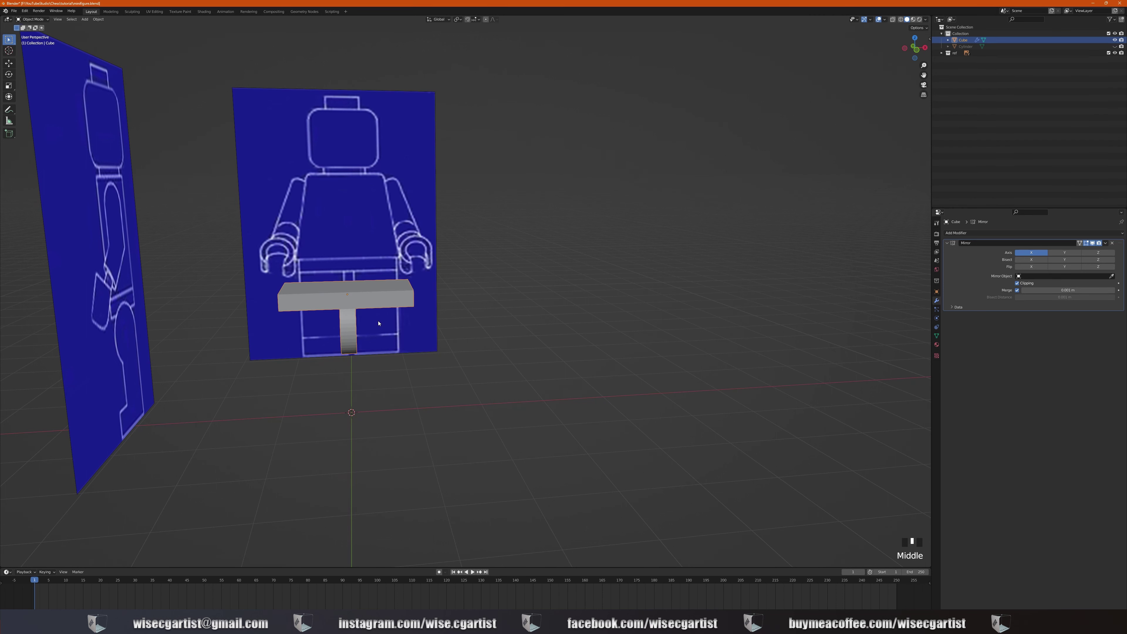
{"action": "middle_click_drag", "start_coordinate": [346, 288], "coordinate": [357, 293]}
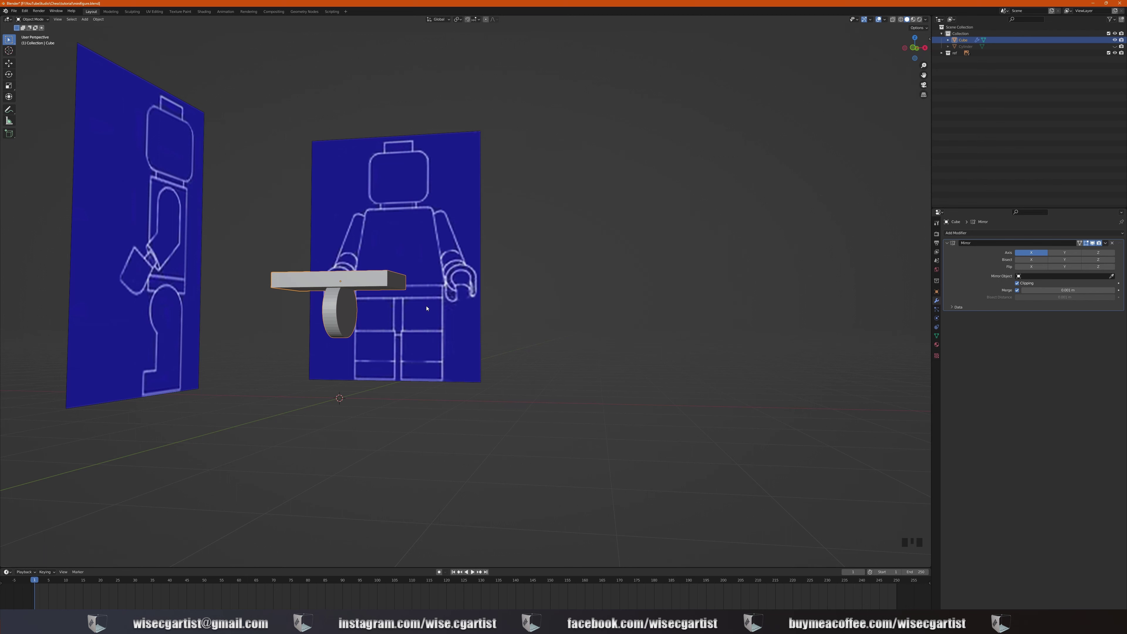
Step: Unhide the separate cylinder object and select it over the hip's round divider
{"action": "key", "text": "KP_3"}
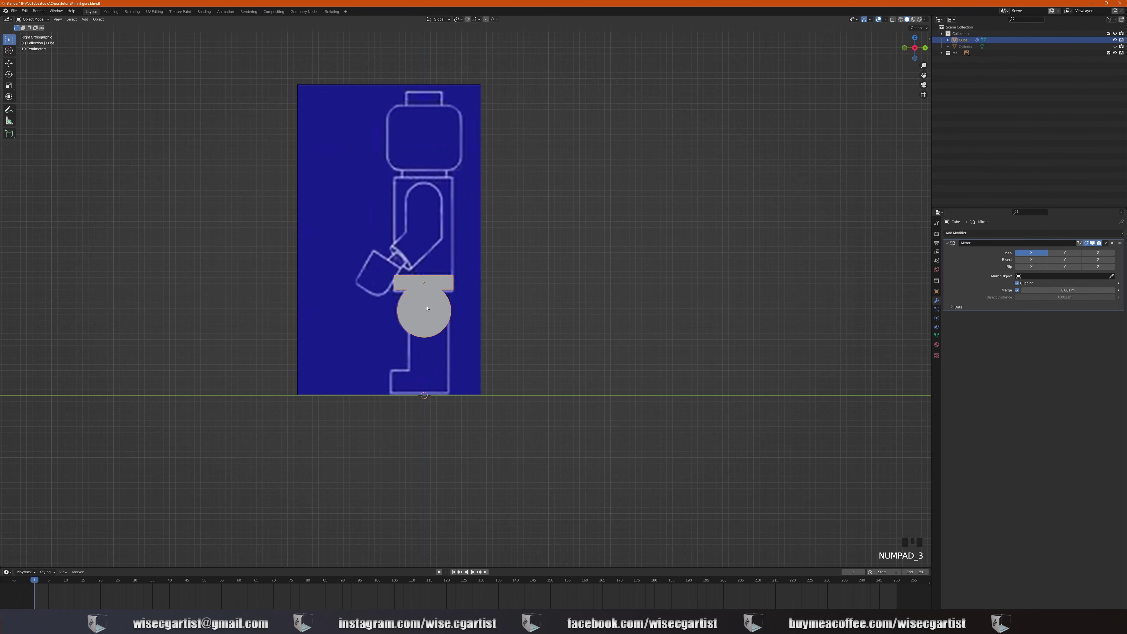
{"action": "scroll", "coordinate": [427, 308], "scroll_direction": "up", "scroll_amount": 2}
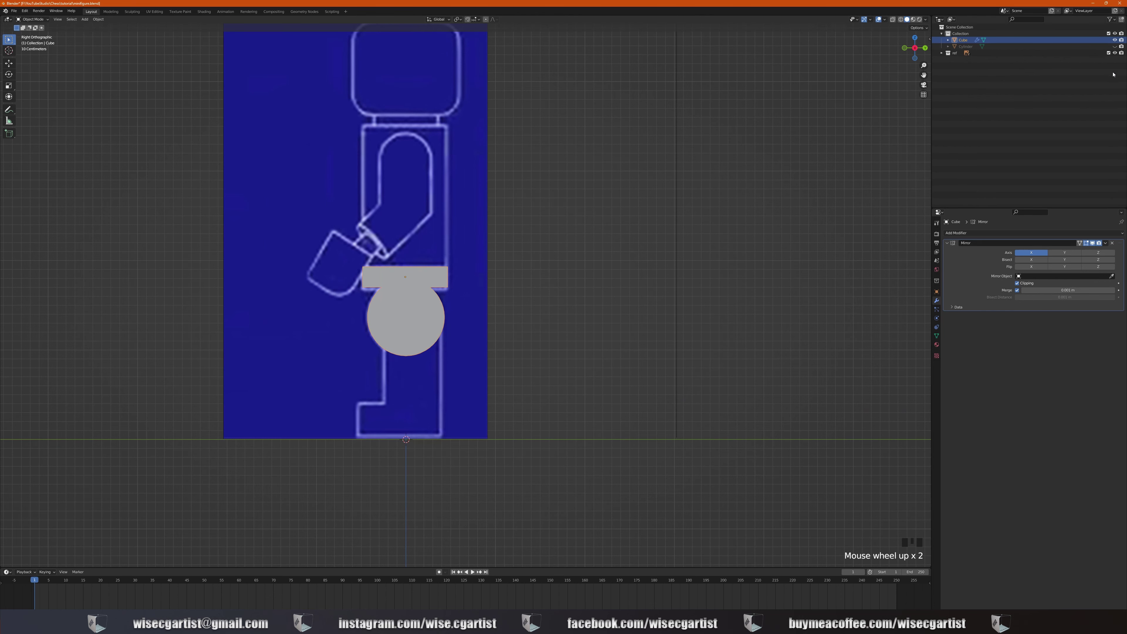
{"action": "left_click", "coordinate": [1116, 46]}
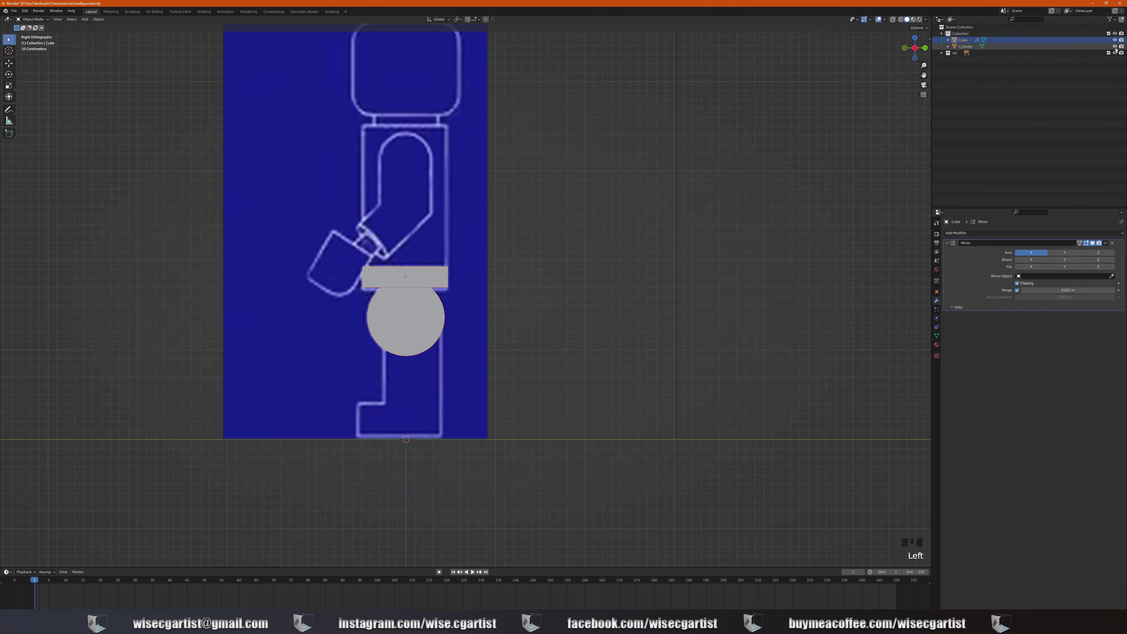
{"action": "middle_click_drag", "start_coordinate": [449, 284], "coordinate": [337, 311]}
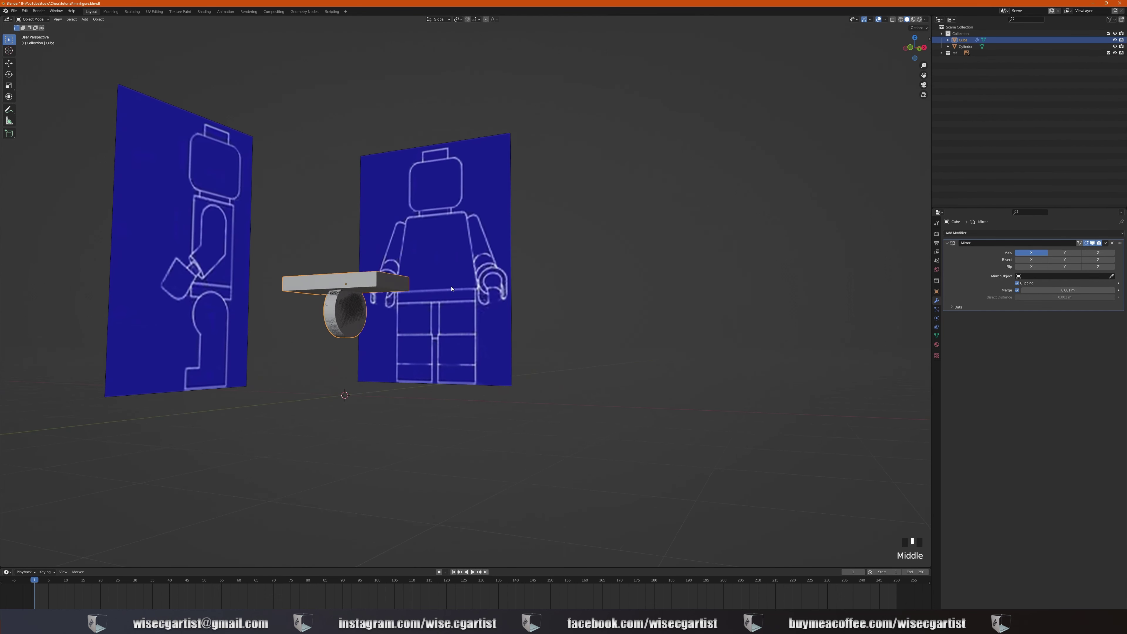
{"action": "scroll", "coordinate": [329, 313], "scroll_direction": "up", "scroll_amount": 2}
{"action": "left_click", "coordinate": [322, 316]}
{"action": "left_click", "coordinate": [323, 316]}
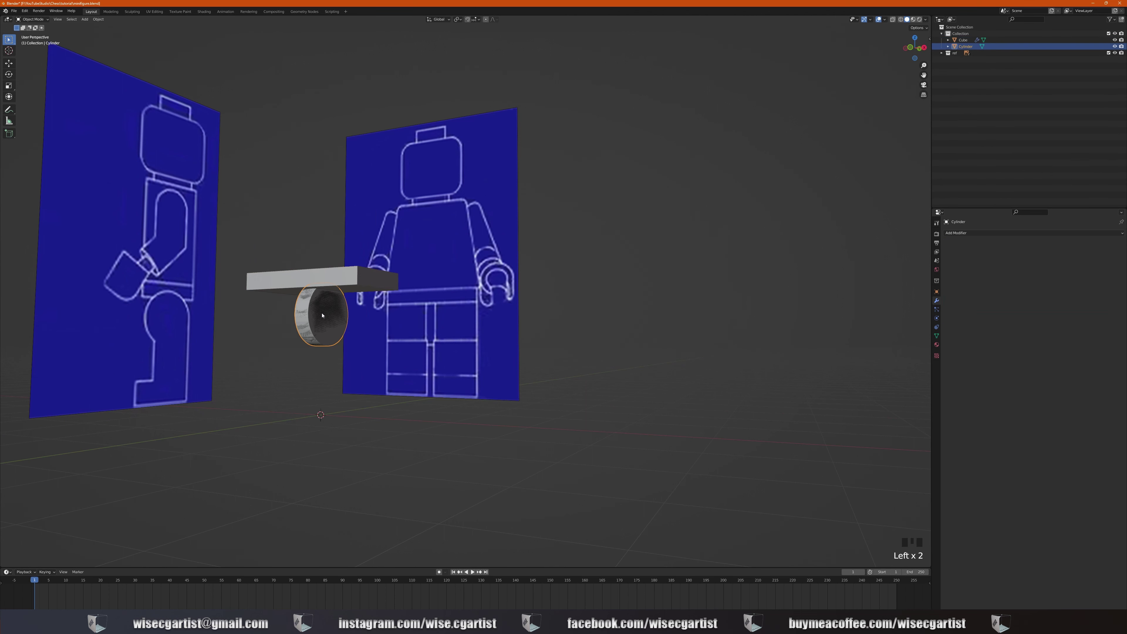
Step: Move the separate cylinder along the X axis to the positive side, clear of the round divider
{"action": "middle_click_drag", "start_coordinate": [322, 315], "coordinate": [409, 279]}
{"action": "scroll", "coordinate": [339, 325], "scroll_direction": "up", "scroll_amount": 2}
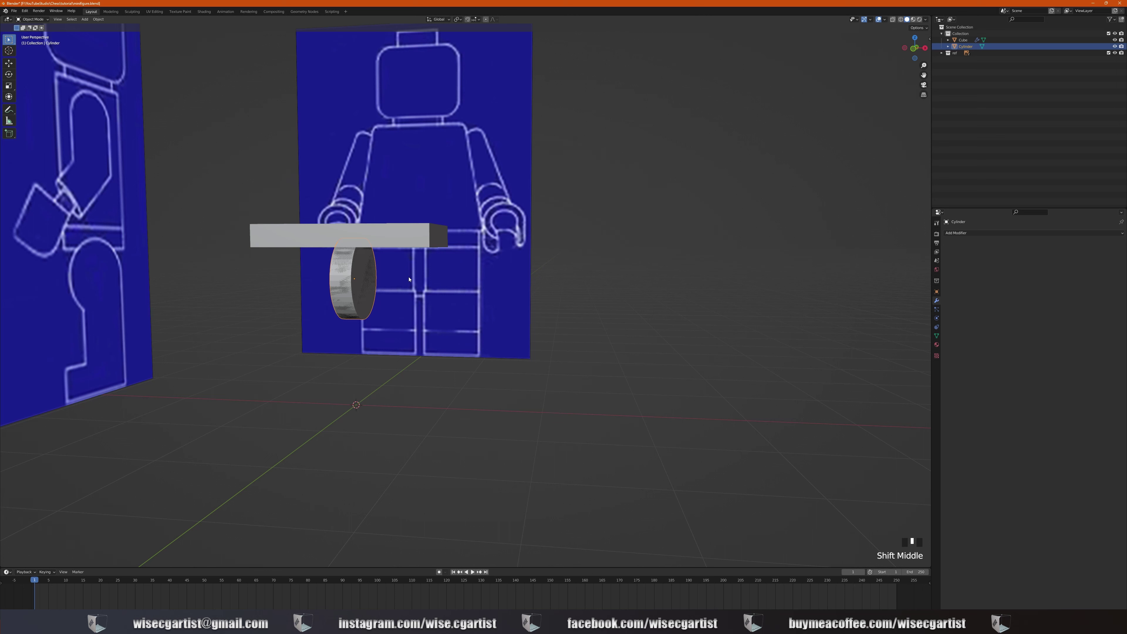
{"action": "key", "text": "shift+d"}
{"action": "key", "text": "x"}
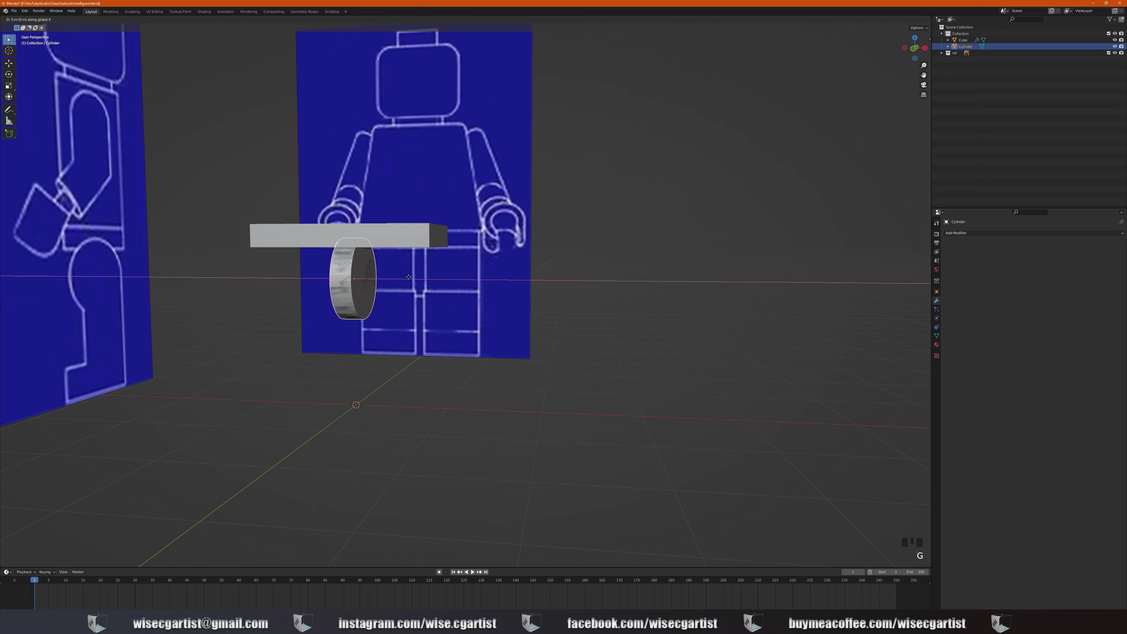
{"action": "left_click", "coordinate": [457, 293]}
{"action": "middle_click_drag", "start_coordinate": [457, 294], "coordinate": [461, 309]}
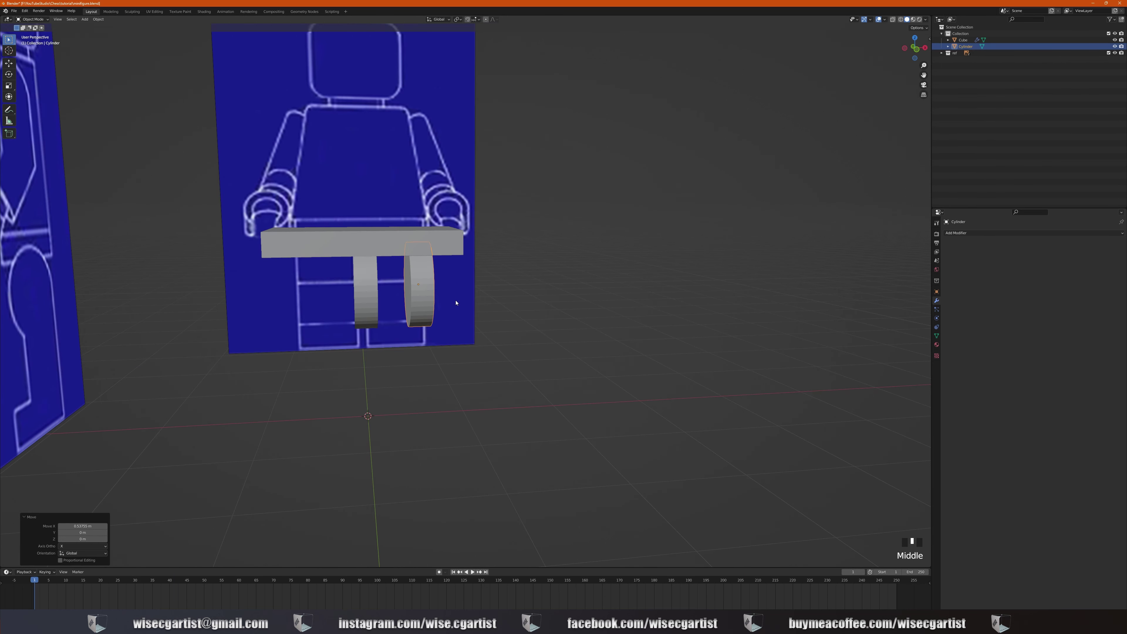
Step: In front view, scale the cylinder along X by about 3.6 to span one leg's width on the blueprint
{"action": "key", "text": "KP_1"}
{"action": "scroll", "coordinate": [456, 304], "scroll_direction": "up", "scroll_amount": 3}
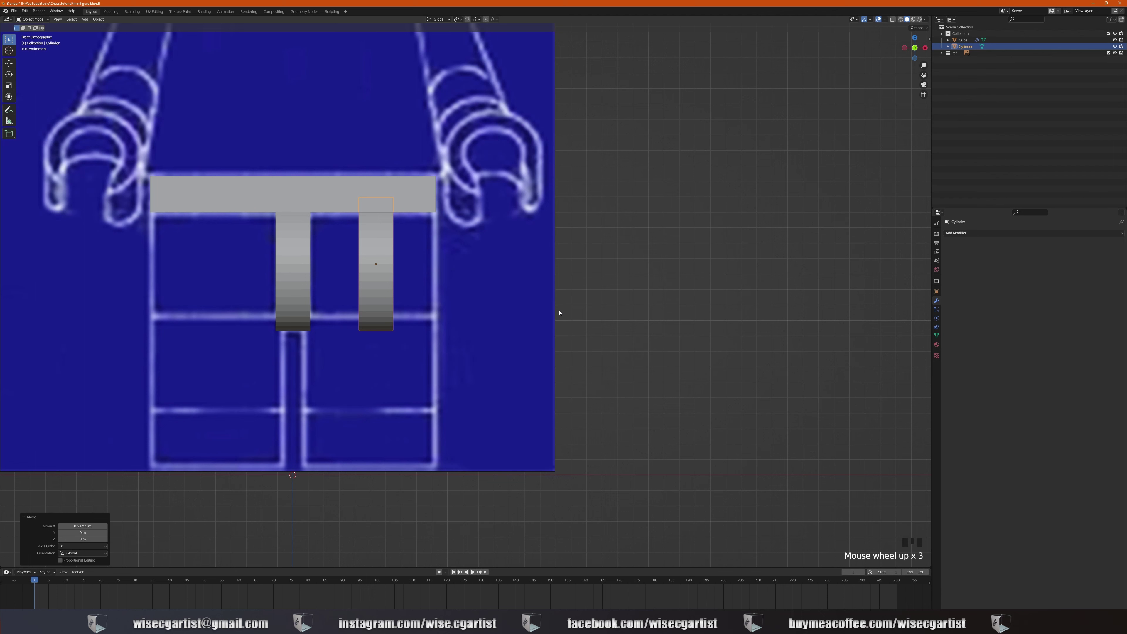
{"action": "key", "text": "s"}
{"action": "key", "text": "x"}
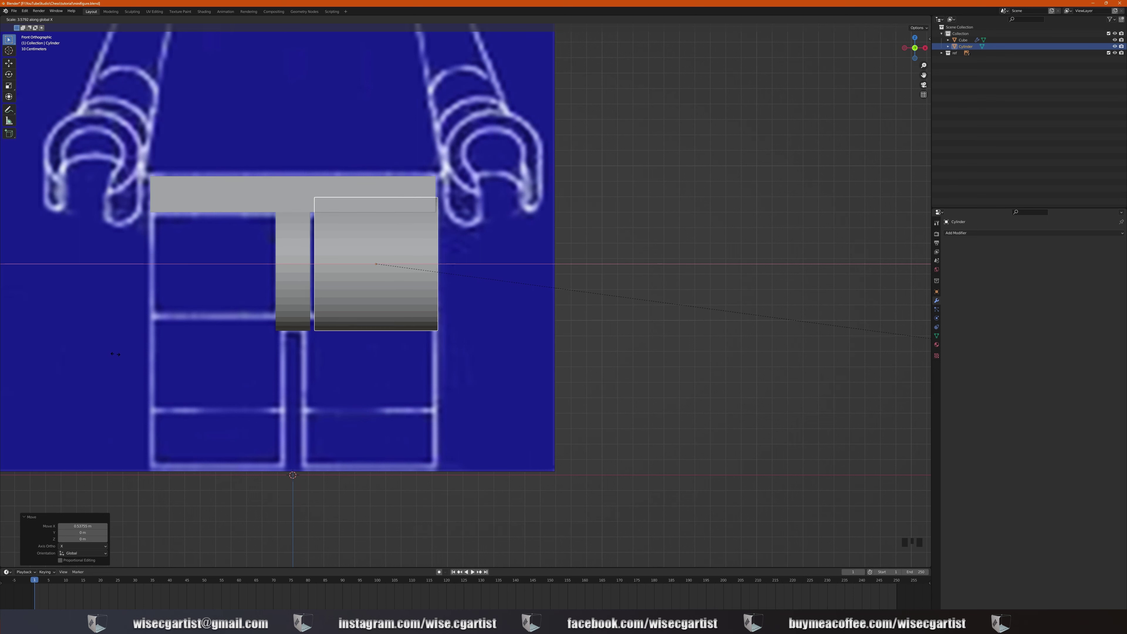
{"action": "left_click", "coordinate": [116, 354]}
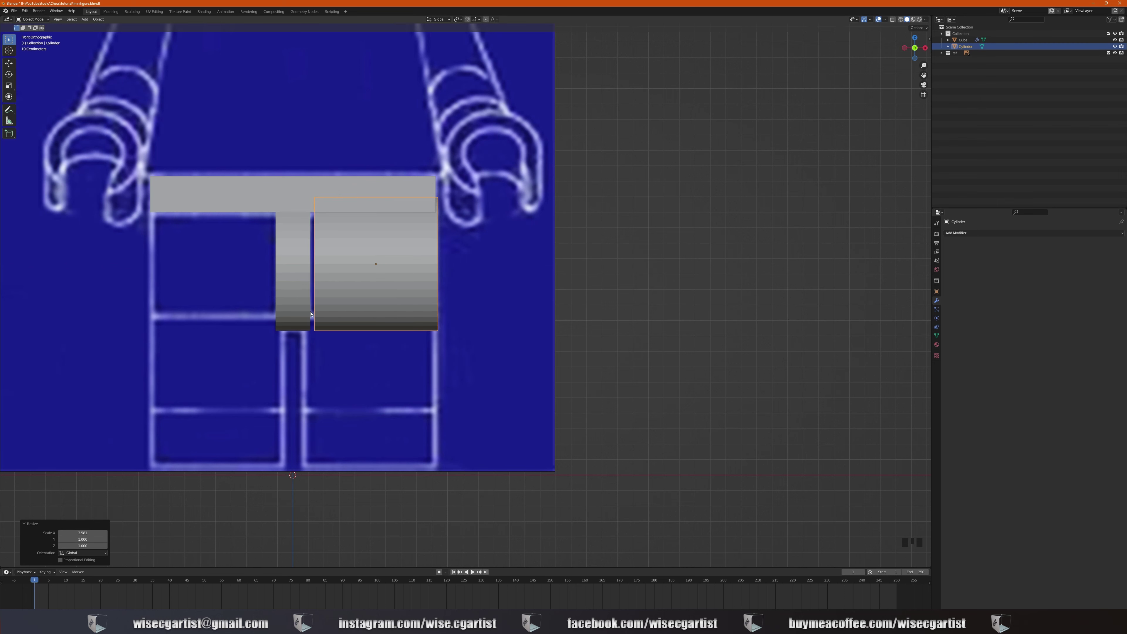
{"action": "scroll", "coordinate": [311, 301], "scroll_direction": "up", "scroll_amount": 2}
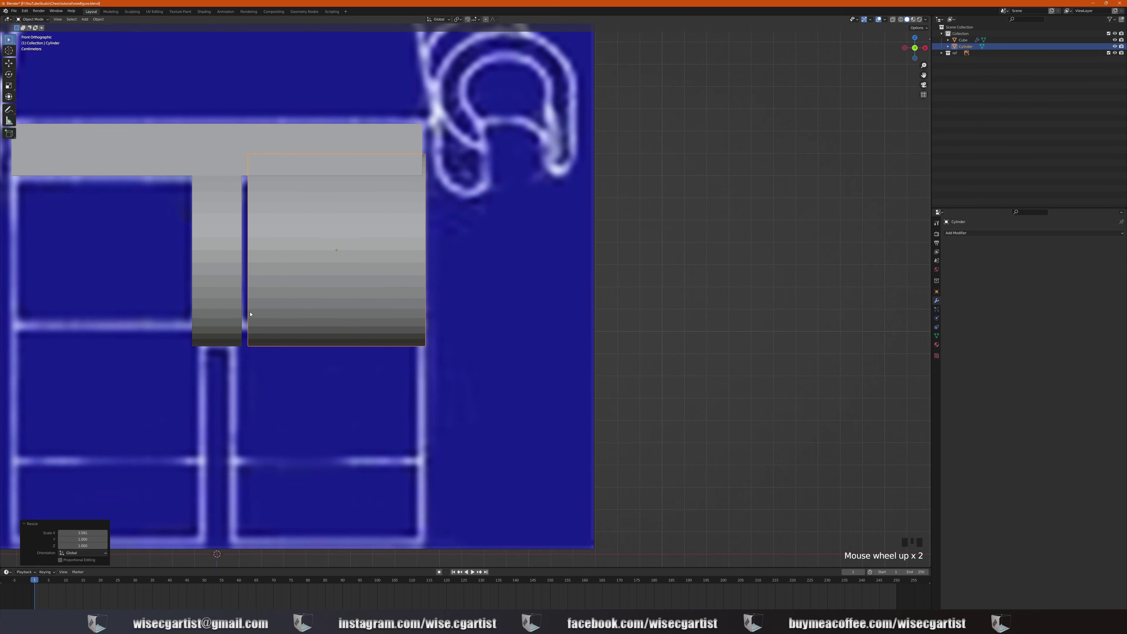
{"action": "middle_click_drag", "start_coordinate": [242, 249], "coordinate": [299, 256], "text": "shift"}
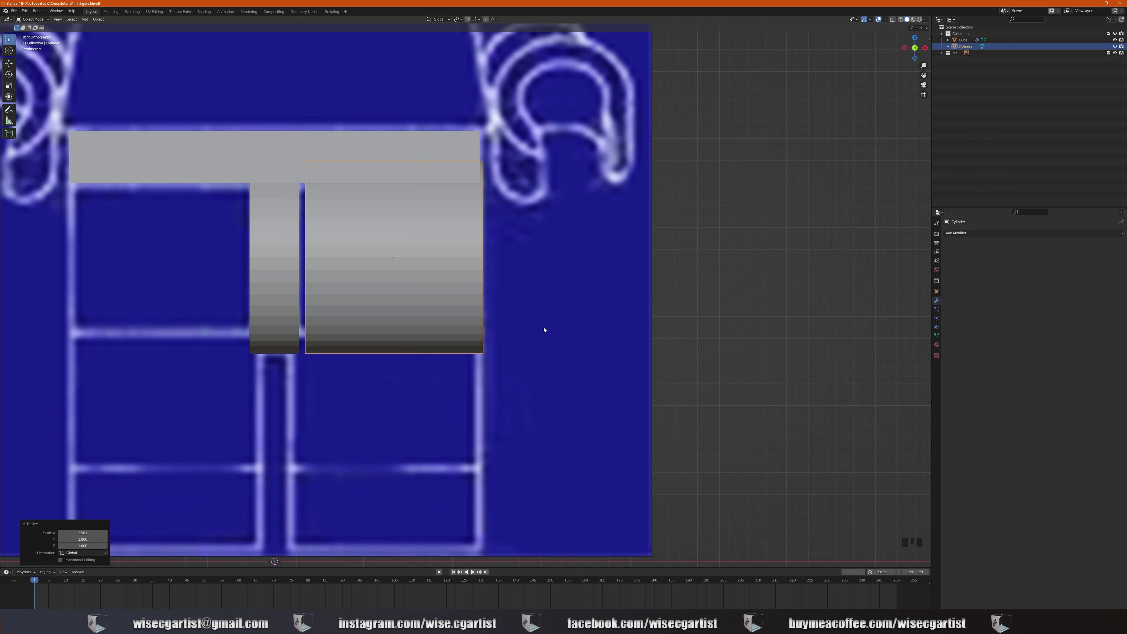
Step: Shift the cylinder along X toward the divider and widen it slightly along X to fill the remaining gap
{"action": "key", "text": "g"}
{"action": "key", "text": "x"}
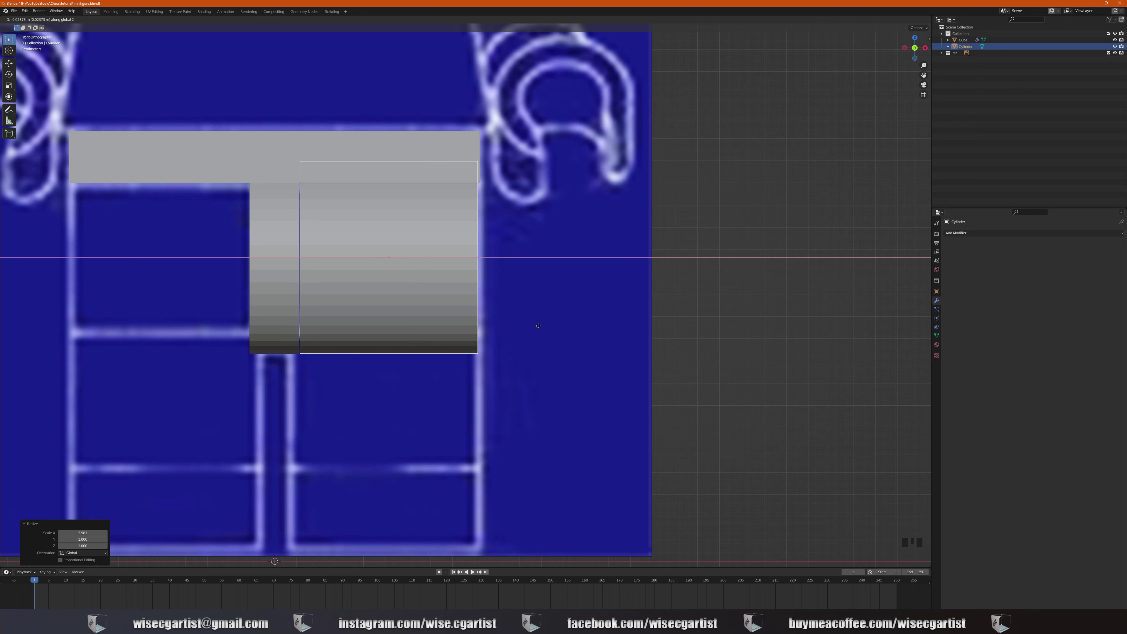
{"action": "left_click", "coordinate": [539, 325]}
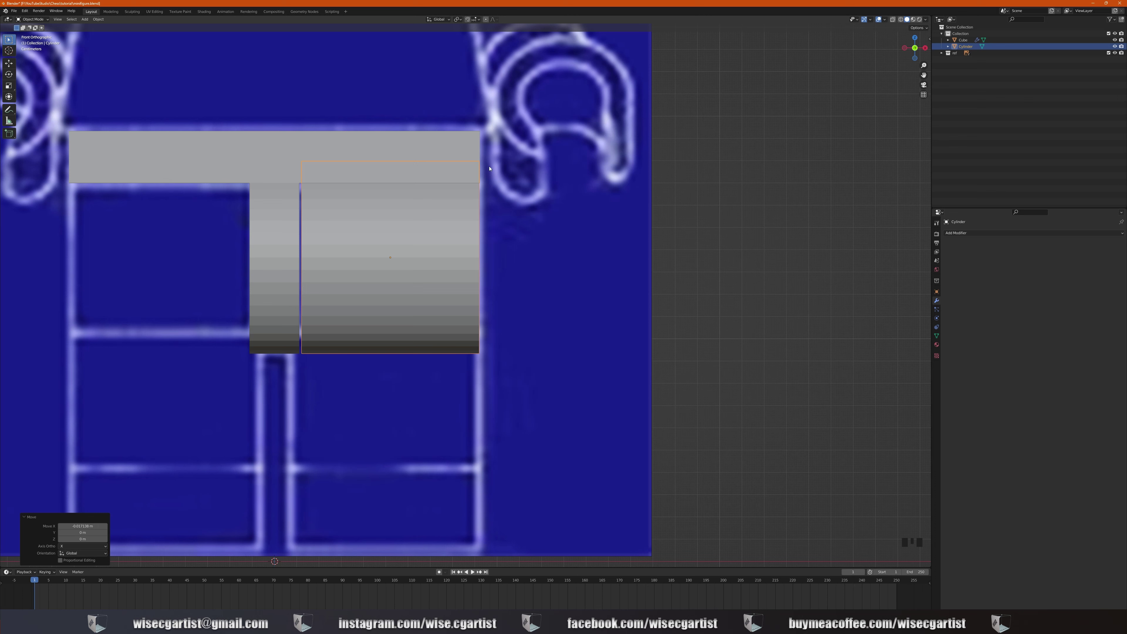
{"action": "key", "text": "s"}
{"action": "key", "text": "x"}
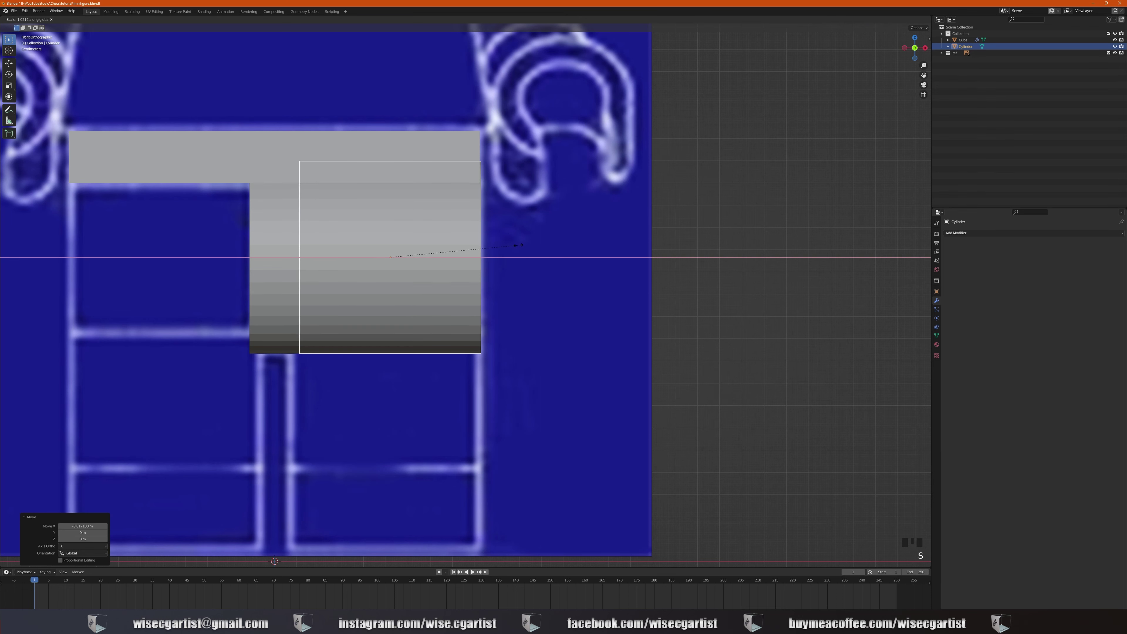
{"action": "left_click", "coordinate": [519, 244]}
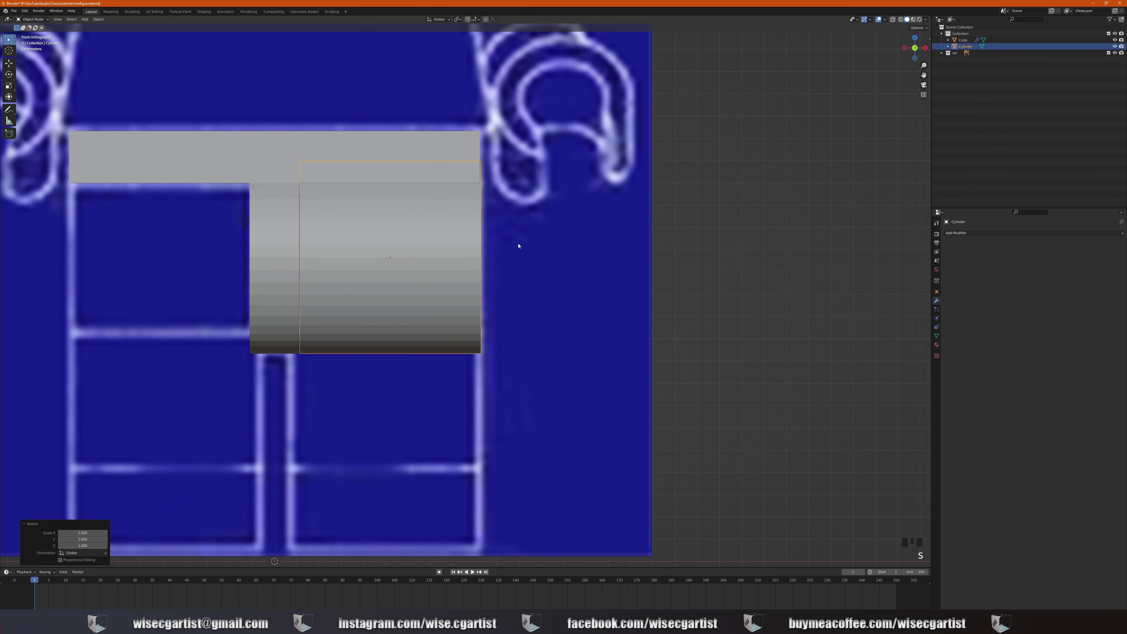
Step: Nudge the cylinder along X to align its inner end with the divider and its outer end with the hip's edge
{"action": "key", "text": "g"}
{"action": "key", "text": "x"}
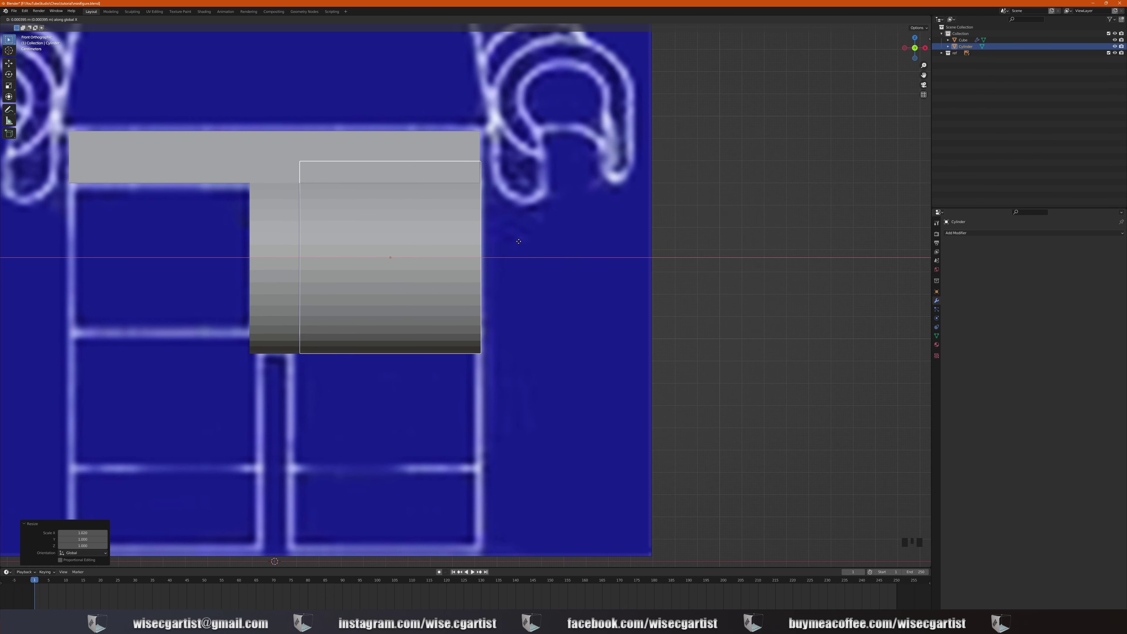
{"action": "left_click", "coordinate": [518, 241]}
{"action": "scroll", "coordinate": [205, 181], "scroll_direction": "up", "scroll_amount": 3}
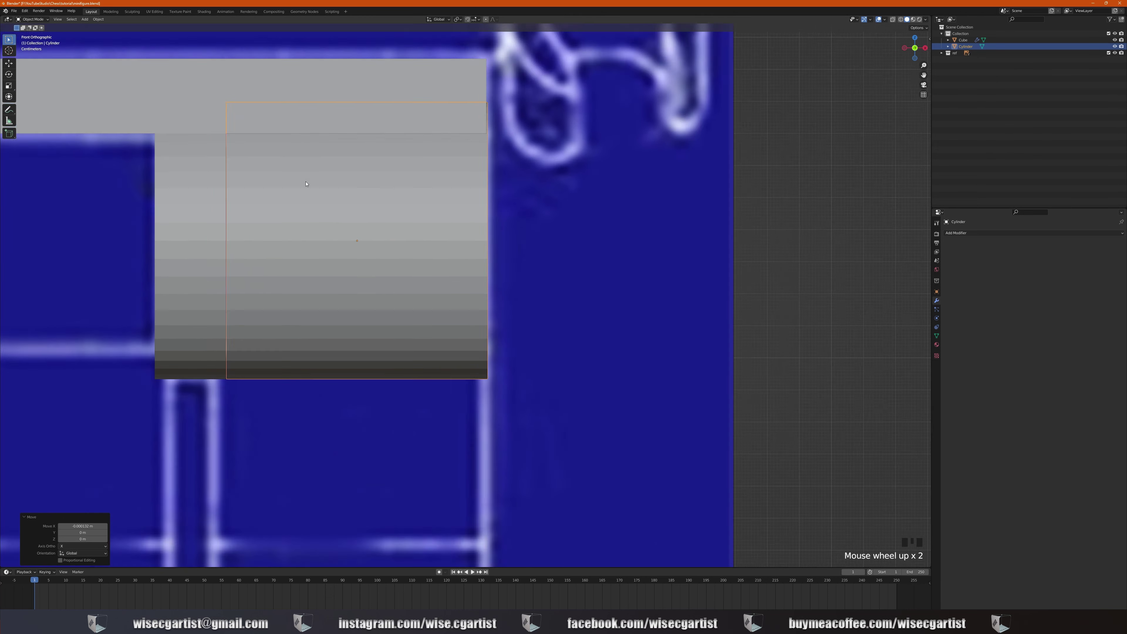
{"action": "left_click", "coordinate": [70, 277]}
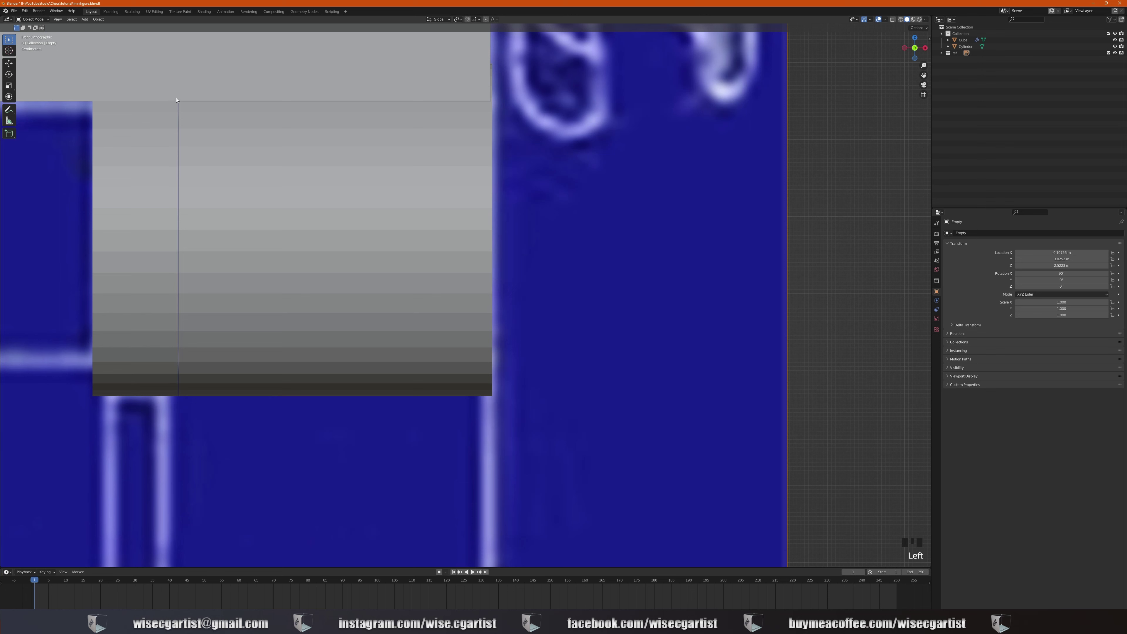
{"action": "left_click", "coordinate": [377, 293]}
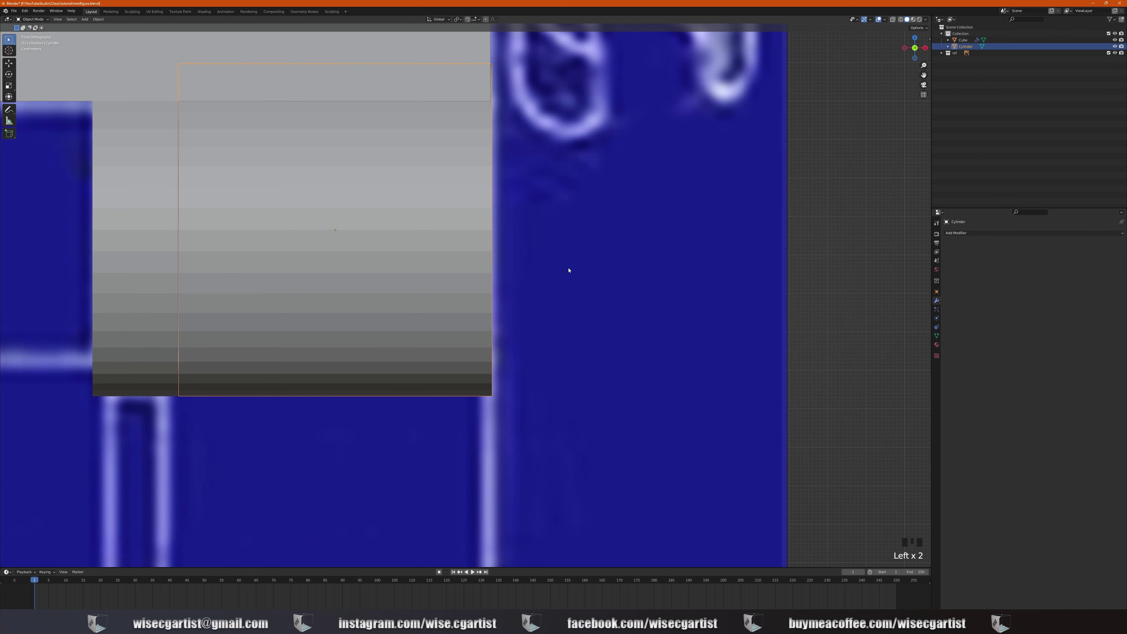
{"action": "key", "text": "g"}
{"action": "key", "text": "x"}
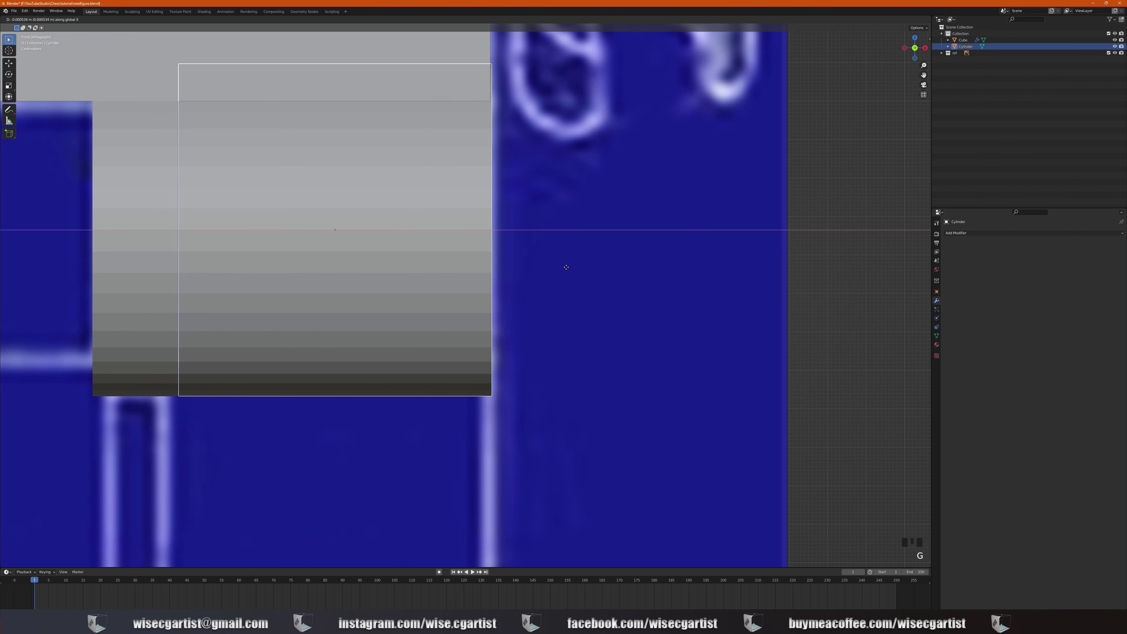
{"action": "left_click", "coordinate": [565, 268]}
Step: Examine from several angles how the leg cylinder meets the round divider and overlaps the hip block
{"action": "mouse_move", "coordinate": [564, 268]}
{"action": "middle_mouse_down"}
{"action": "mouse_move", "coordinate": [507, 263]}
{"action": "mouse_move", "coordinate": [550, 284]}
{"action": "middle_mouse_up"}
{"action": "scroll", "coordinate": [550, 284], "scroll_direction": "up", "scroll_amount": 2}
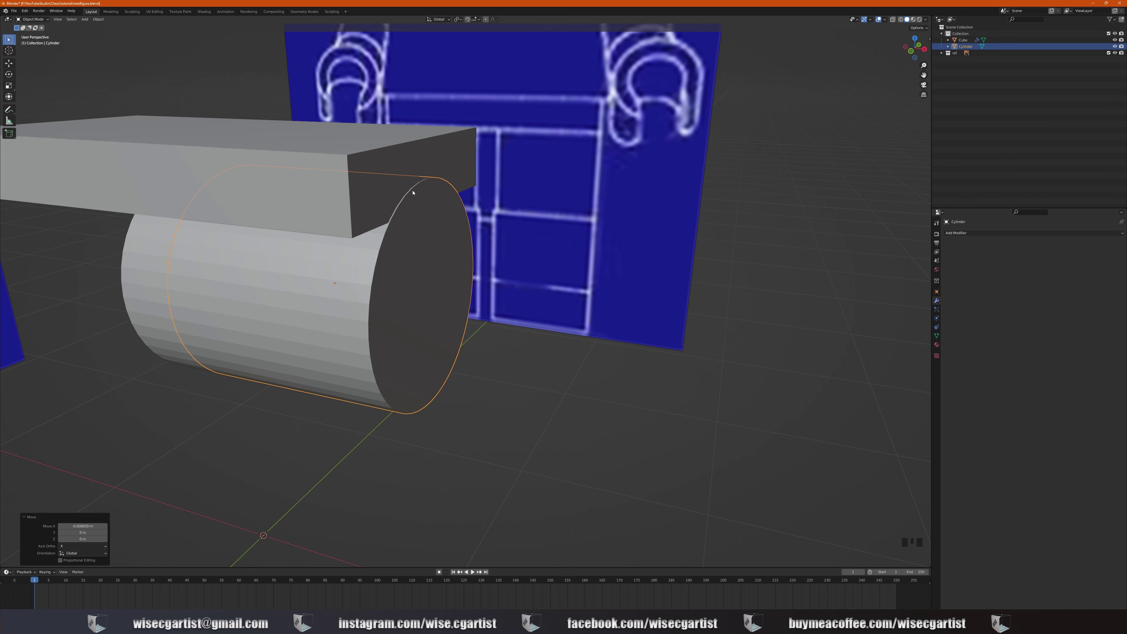
{"action": "scroll", "coordinate": [401, 172], "scroll_direction": "down", "scroll_amount": 3}
{"action": "middle_click_drag", "start_coordinate": [400, 171], "coordinate": [445, 203]}
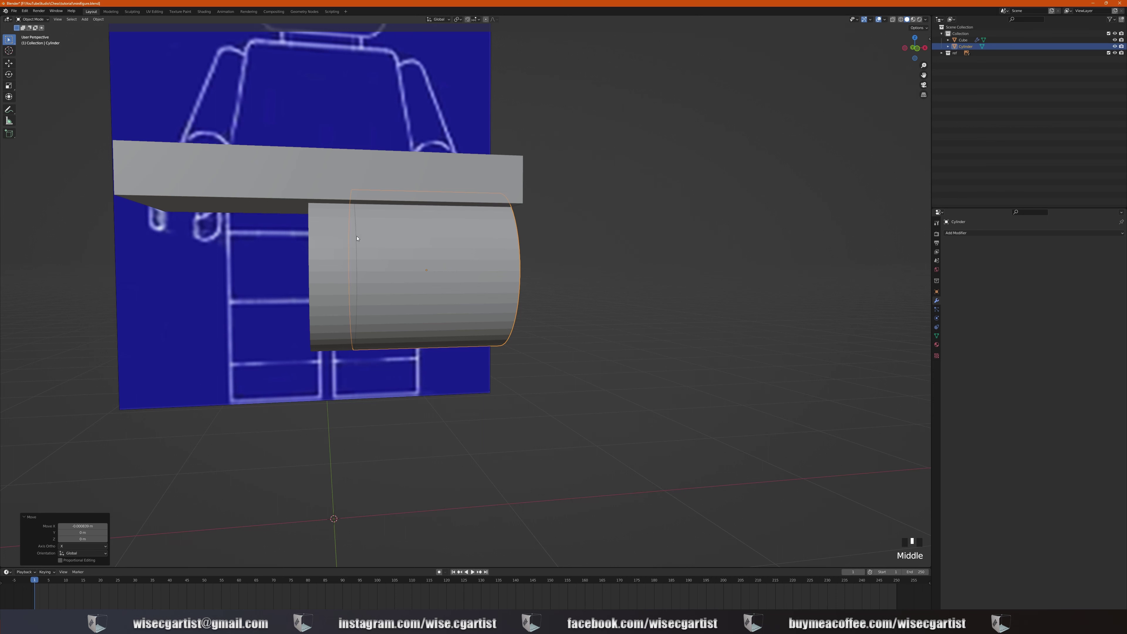
{"action": "middle_click_drag", "start_coordinate": [351, 224], "coordinate": [337, 177]}
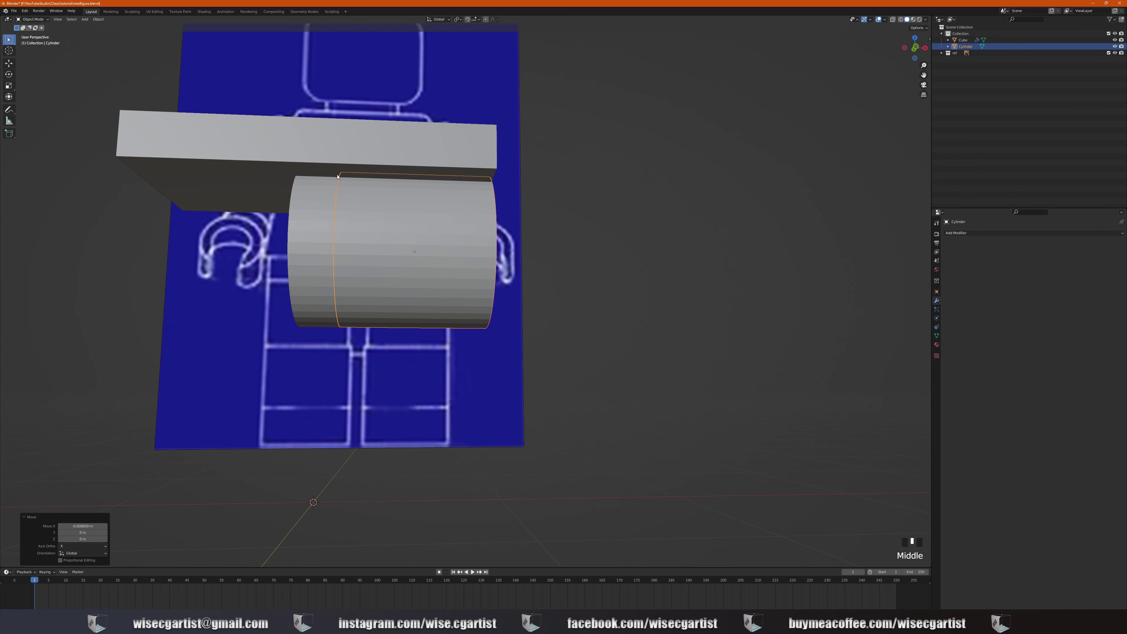
{"action": "middle_click_drag", "start_coordinate": [331, 284], "coordinate": [398, 206]}
{"action": "scroll", "coordinate": [335, 307], "scroll_direction": "down", "scroll_amount": 3}
{"action": "scroll", "coordinate": [322, 315], "scroll_direction": "up", "scroll_amount": 3}
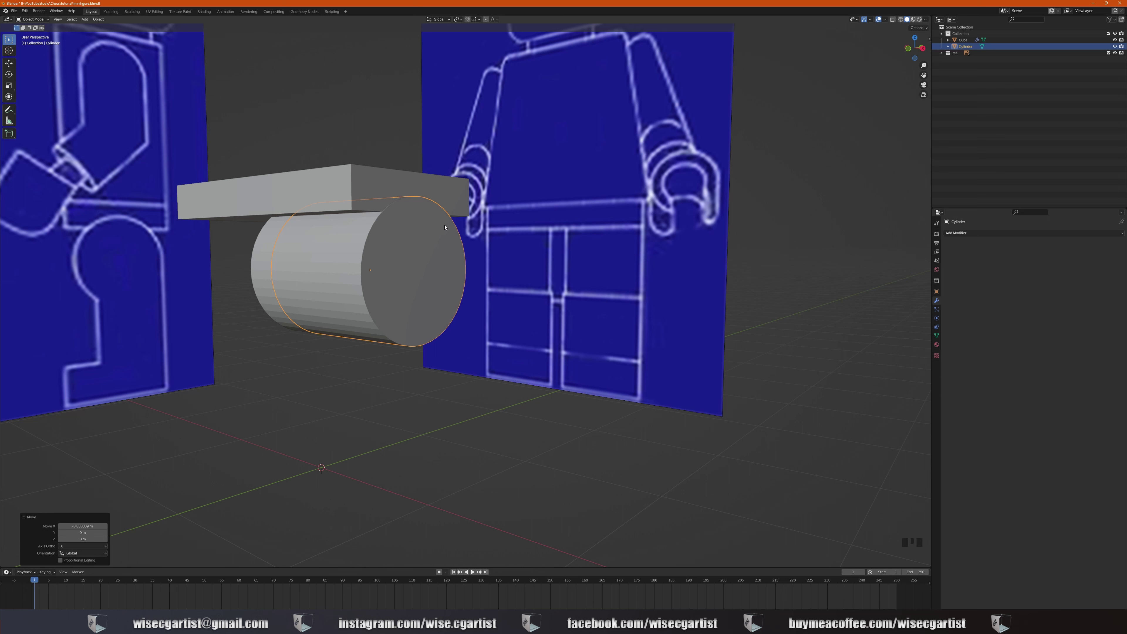
{"action": "left_click", "coordinate": [391, 254]}
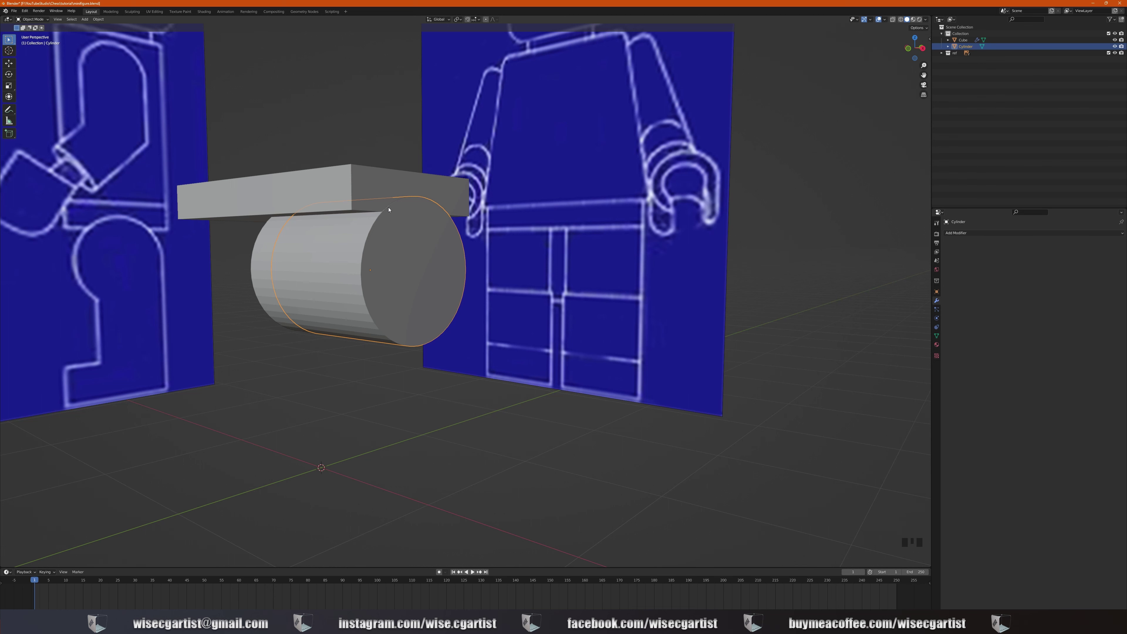
Step: Select the hip block above the leg cylinder
{"action": "scroll", "coordinate": [390, 209], "scroll_direction": "down", "scroll_amount": 2}
{"action": "middle_click_drag", "start_coordinate": [390, 210], "coordinate": [394, 217]}
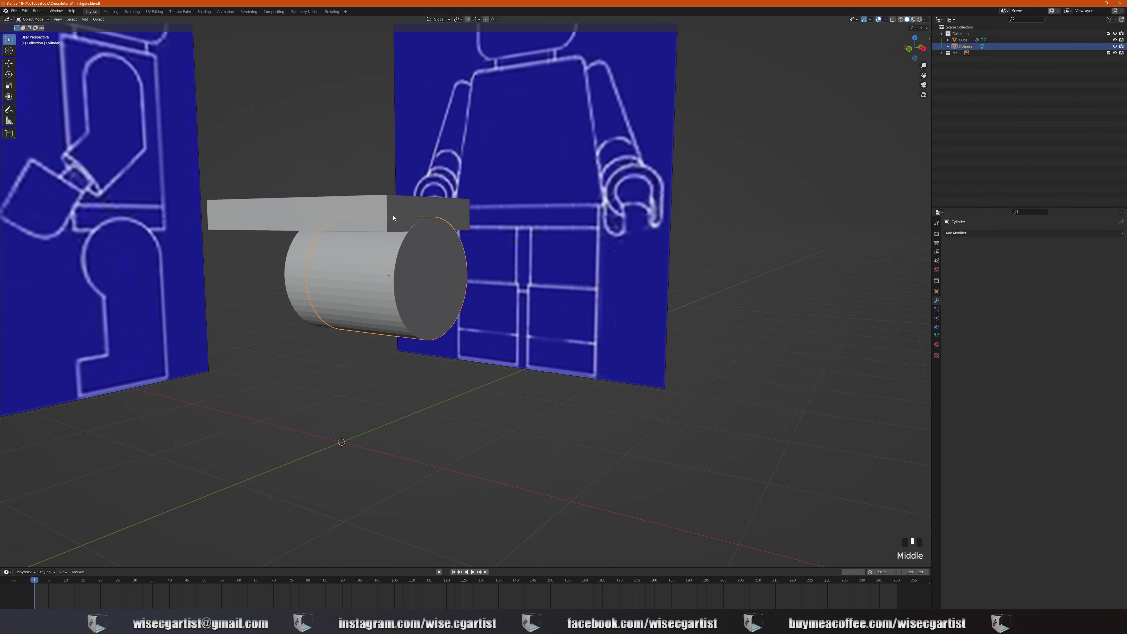
{"action": "left_click", "coordinate": [344, 205]}
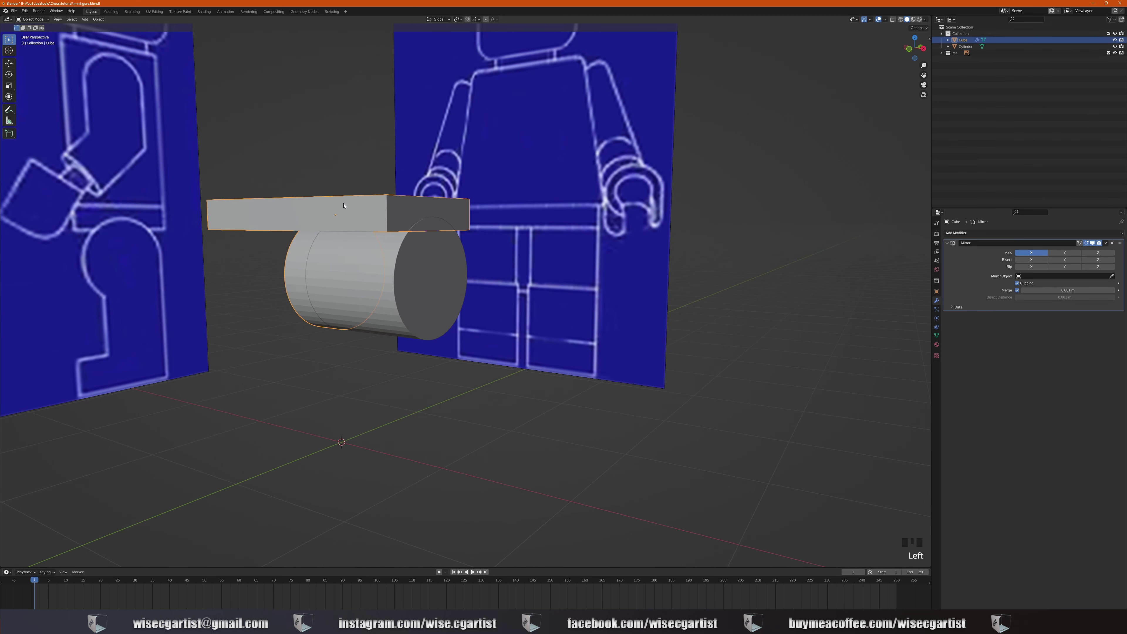
{"action": "left_click", "coordinate": [961, 234]}
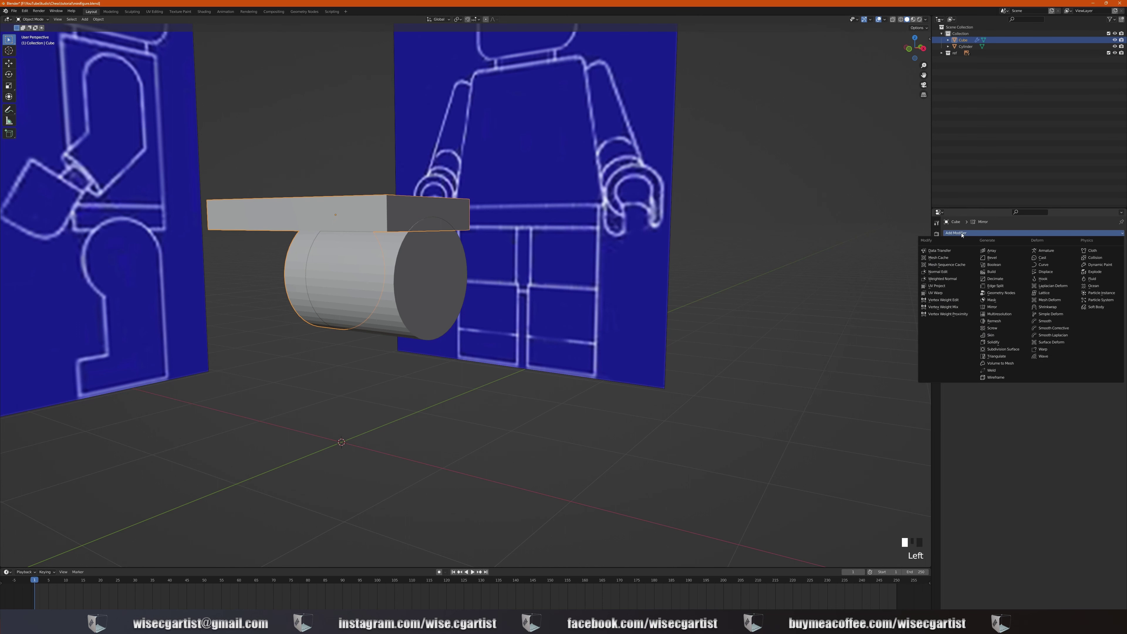
{"action": "left_click", "coordinate": [1004, 258]}
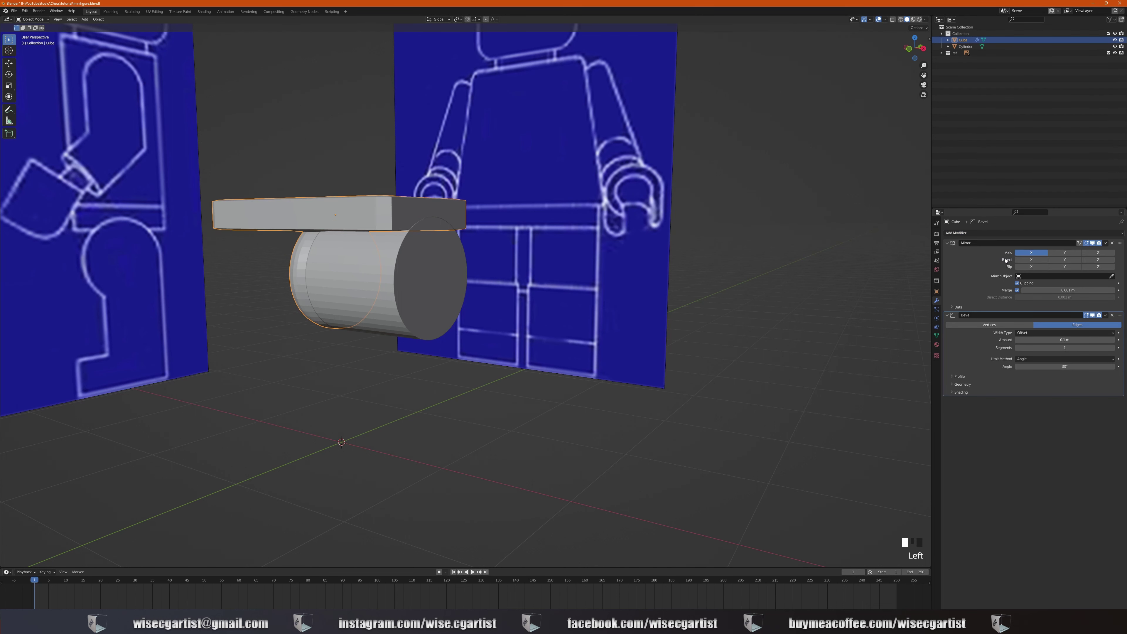
{"action": "left_click", "coordinate": [1112, 315]}
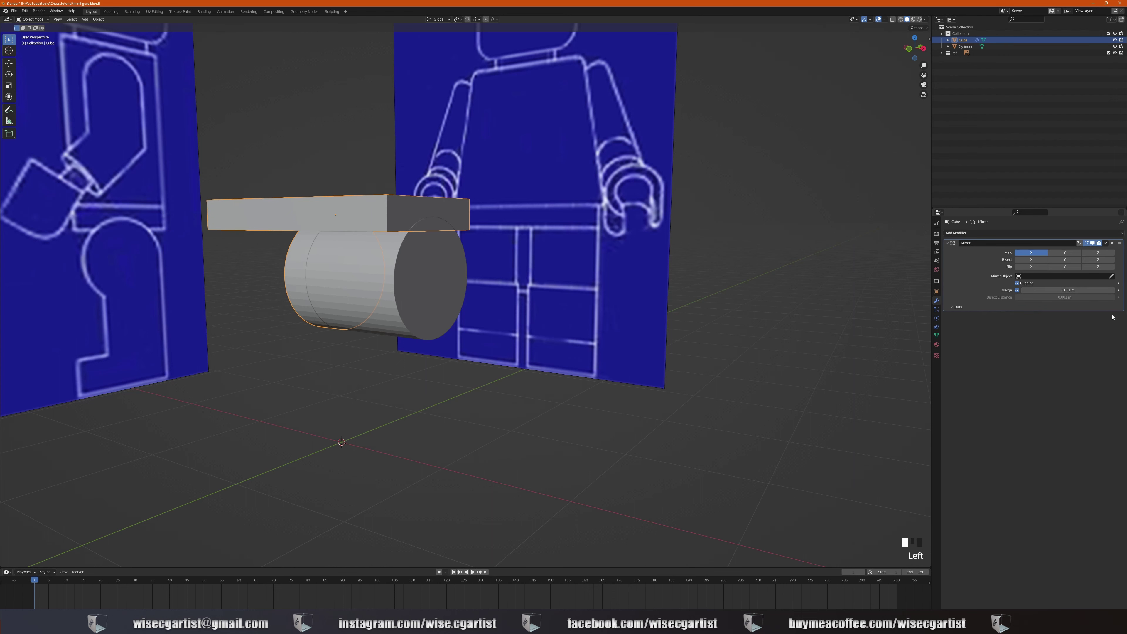
Step: Add a Boolean Difference modifier to the hip block with the leg cylinder as its cutting object, and apply it
{"action": "left_click", "coordinate": [968, 233]}
{"action": "left_click", "coordinate": [993, 265]}
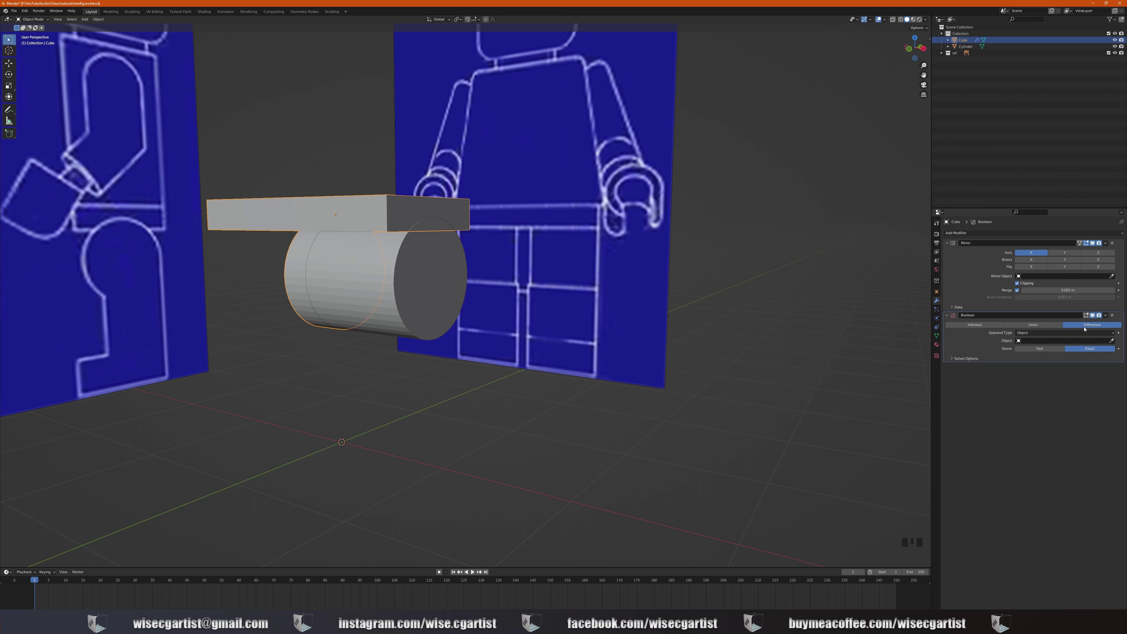
{"action": "left_click", "coordinate": [1113, 339]}
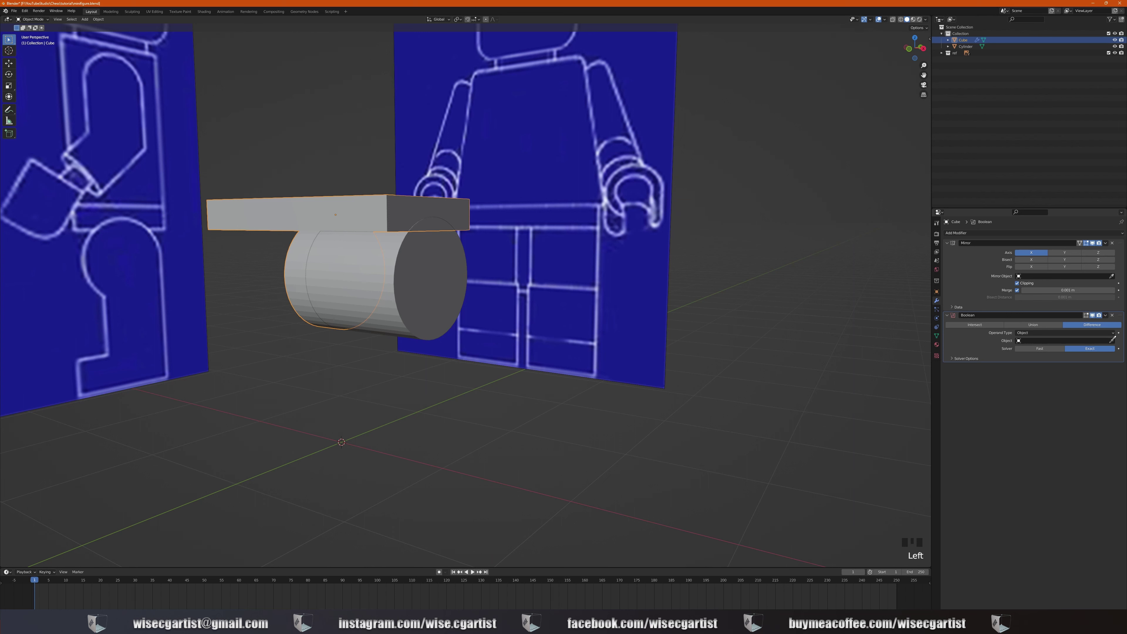
{"action": "left_click", "coordinate": [427, 260]}
{"action": "left_click", "coordinate": [1106, 317]}
{"action": "left_click", "coordinate": [1106, 315]}
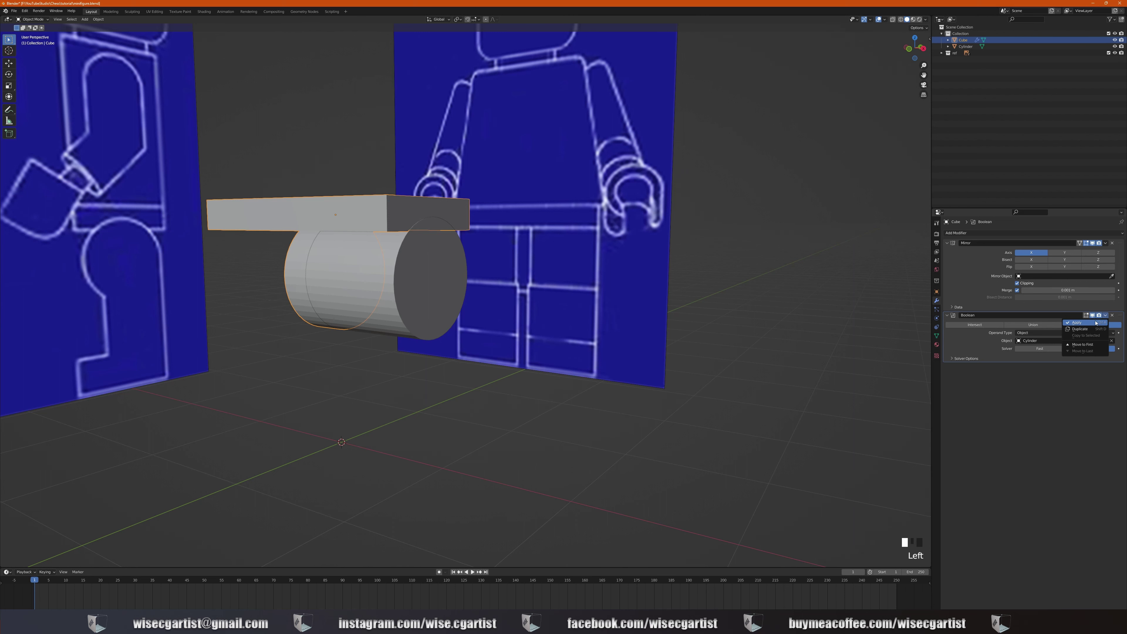
{"action": "left_click", "coordinate": [1083, 322]}
Step: Hide the leg cylinder, examine the curved cutout under the hip block, and show the cylinder again
{"action": "middle_click_drag", "start_coordinate": [850, 328], "coordinate": [568, 287]}
{"action": "scroll", "coordinate": [568, 288], "scroll_direction": "up", "scroll_amount": 3}
{"action": "left_click", "coordinate": [415, 234]}
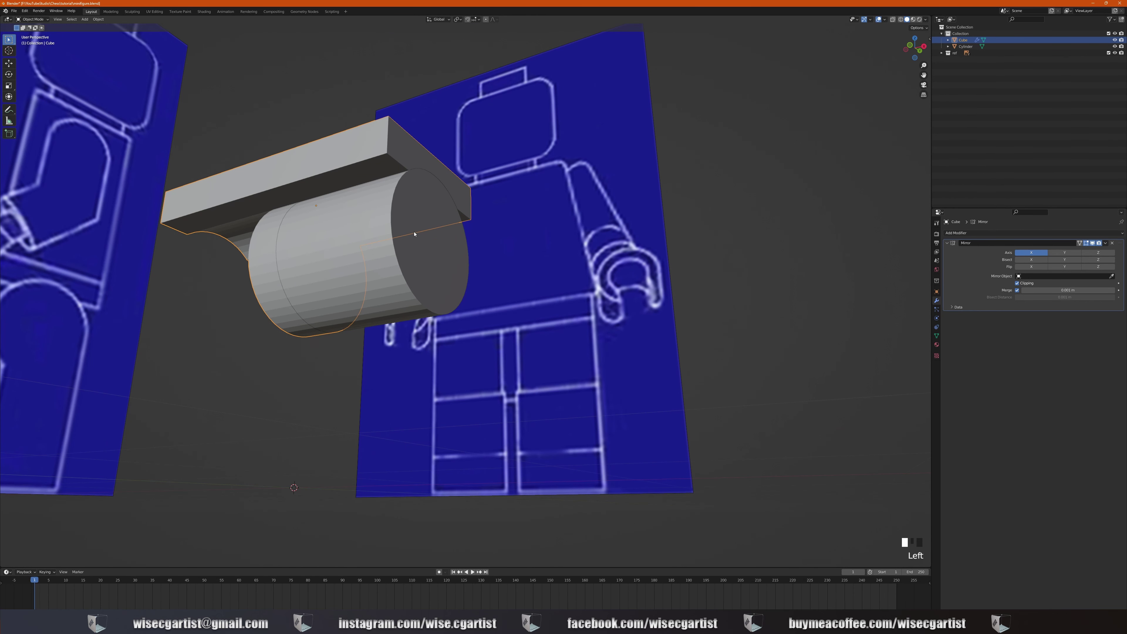
{"action": "key", "text": "h"}
{"action": "middle_click_drag", "start_coordinate": [415, 234], "coordinate": [385, 211]}
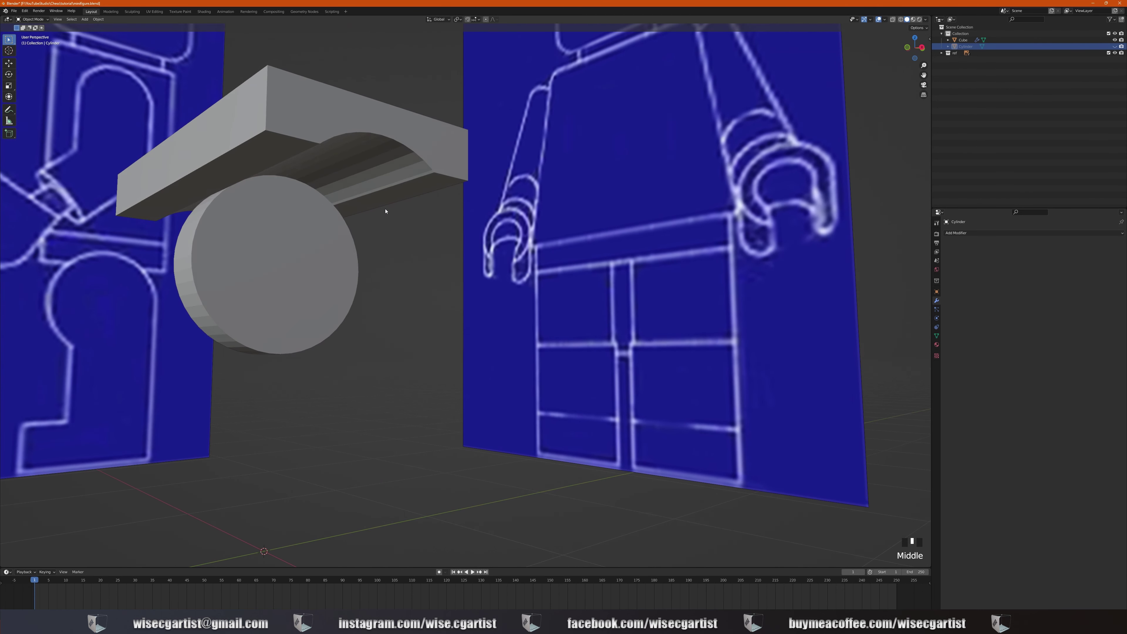
{"action": "scroll", "coordinate": [386, 211], "scroll_direction": "down", "scroll_amount": 1}
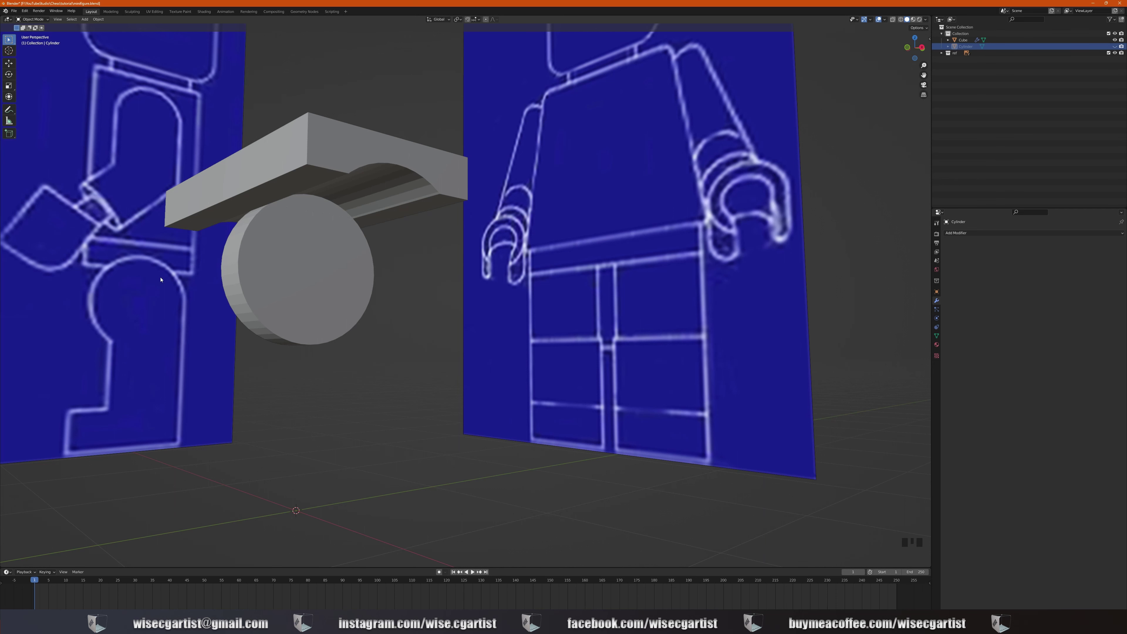
{"action": "scroll", "coordinate": [437, 221], "scroll_direction": "down", "scroll_amount": 3}
{"action": "middle_click_drag", "start_coordinate": [436, 220], "coordinate": [415, 240]}
{"action": "scroll", "coordinate": [440, 218], "scroll_direction": "up", "scroll_amount": 5}
{"action": "scroll", "coordinate": [378, 232], "scroll_direction": "down", "scroll_amount": 3}
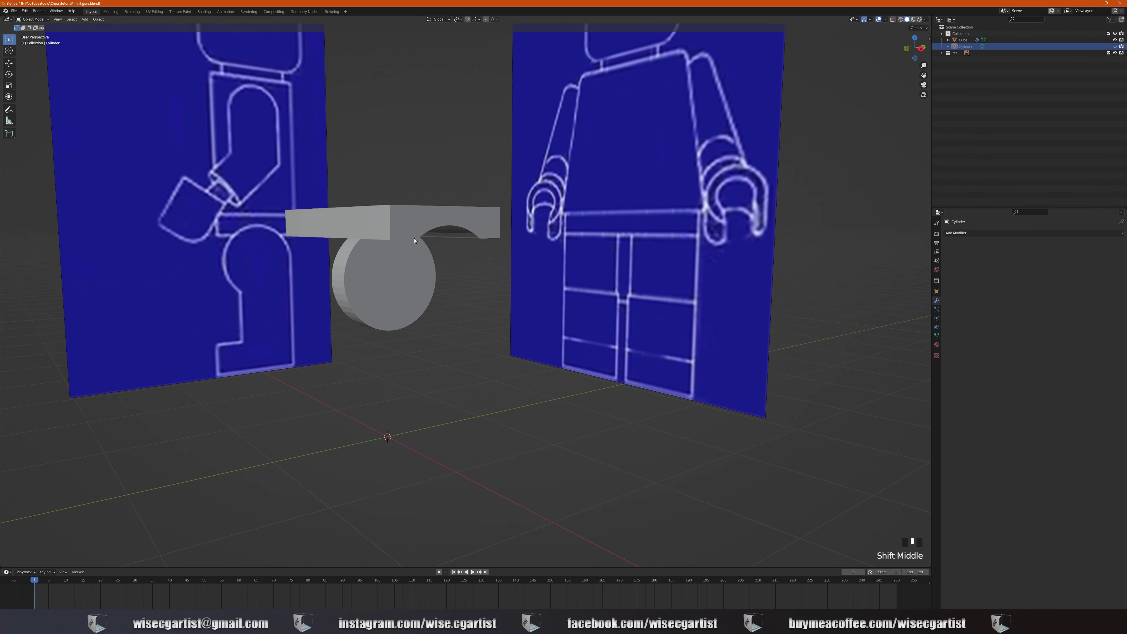
{"action": "left_click", "coordinate": [1115, 47]}
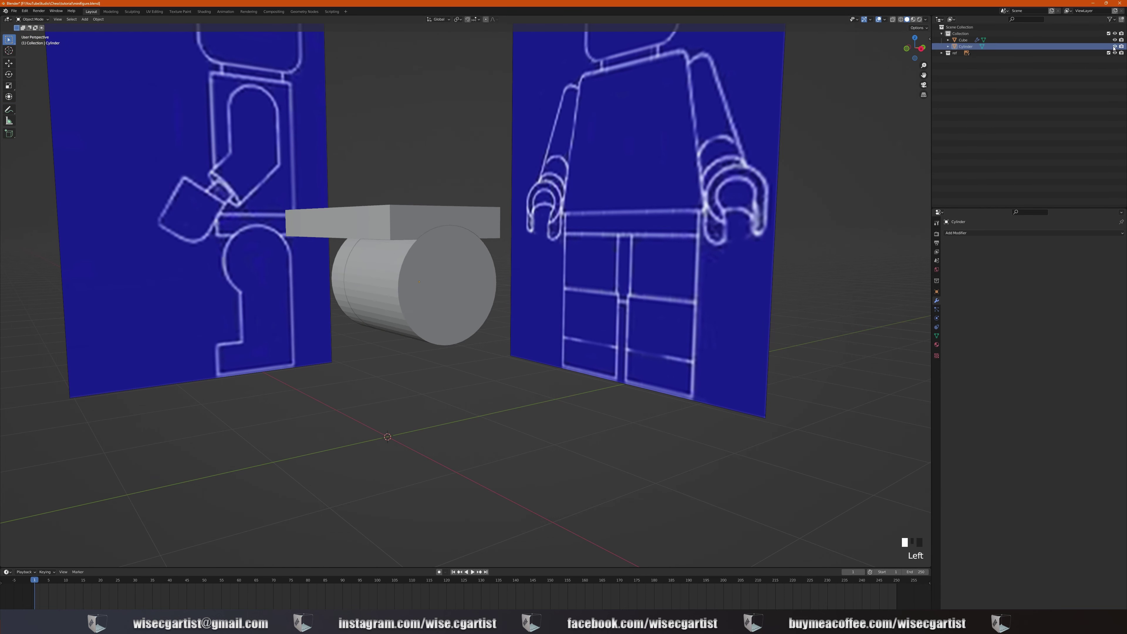
Step: Shrink the leg cylinder slightly to about 0.99 on Y and Z, leaving its X width locked
{"action": "middle_click_drag", "start_coordinate": [524, 251], "coordinate": [534, 244]}
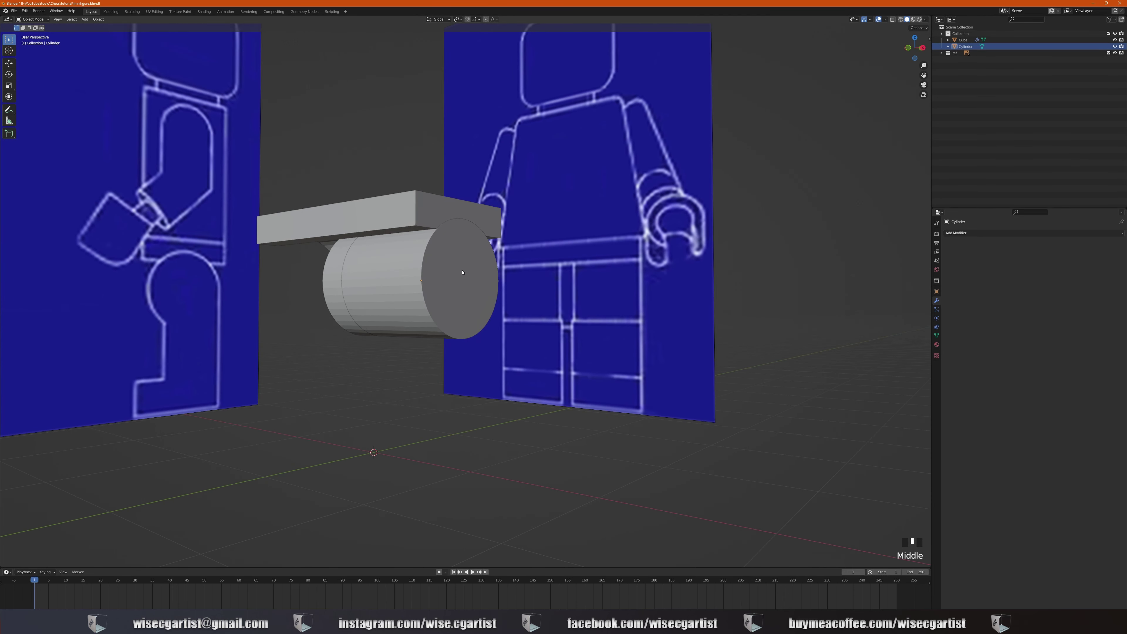
{"action": "left_click", "coordinate": [479, 286]}
{"action": "middle_click_drag", "start_coordinate": [487, 274], "coordinate": [457, 251]}
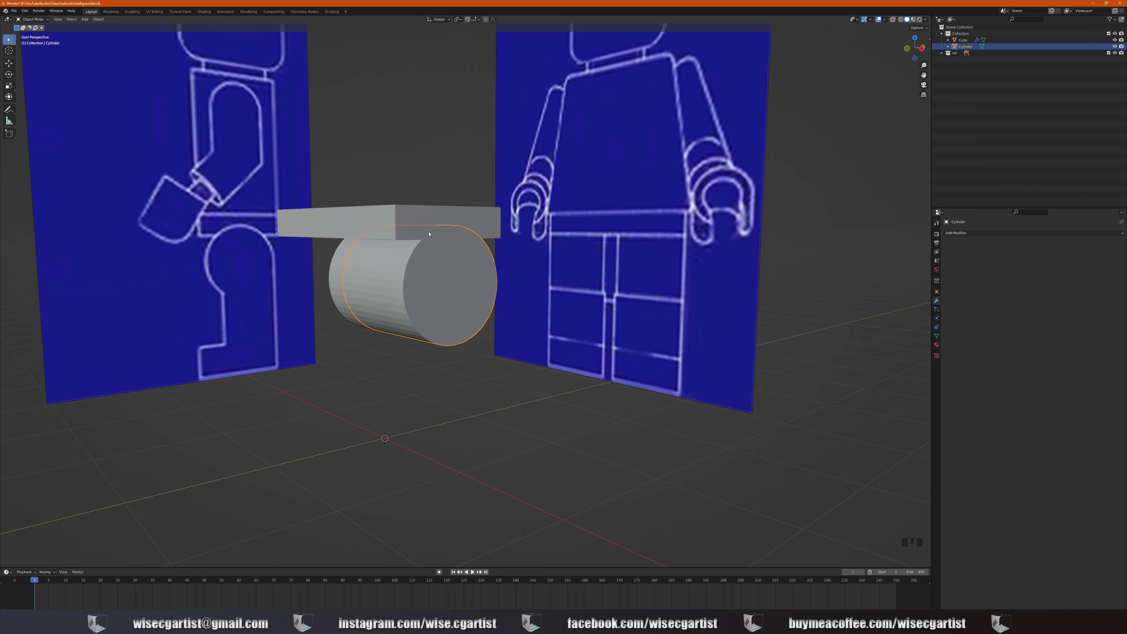
{"action": "scroll", "coordinate": [471, 270], "scroll_direction": "up", "scroll_amount": 1}
{"action": "middle_click_drag", "start_coordinate": [471, 270], "coordinate": [526, 290], "text": "shift"}
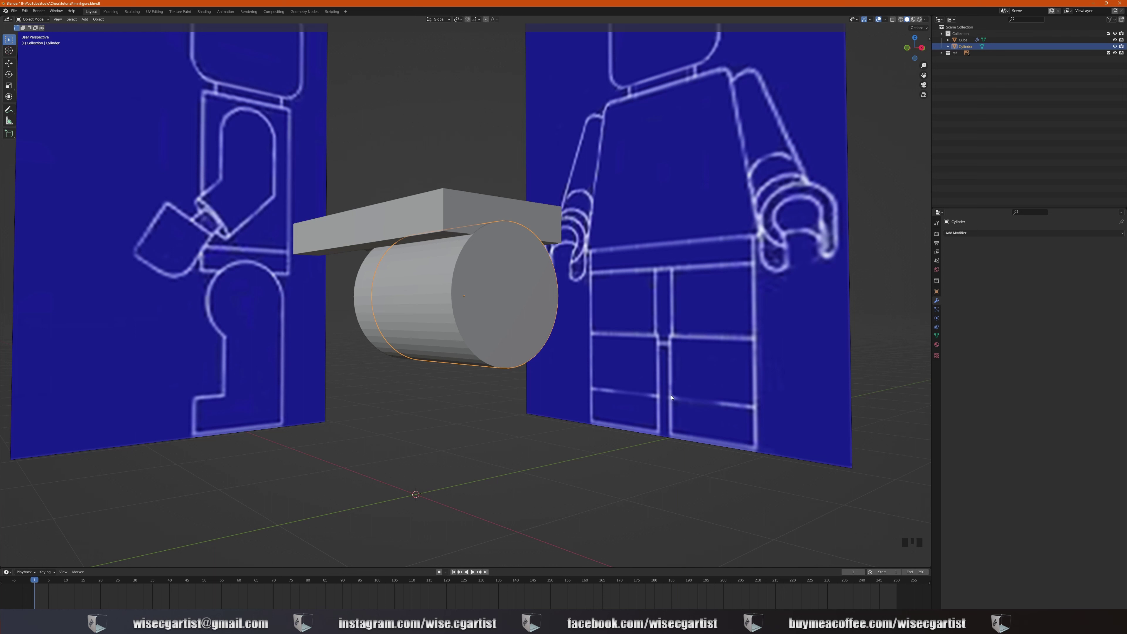
{"action": "key", "text": "s"}
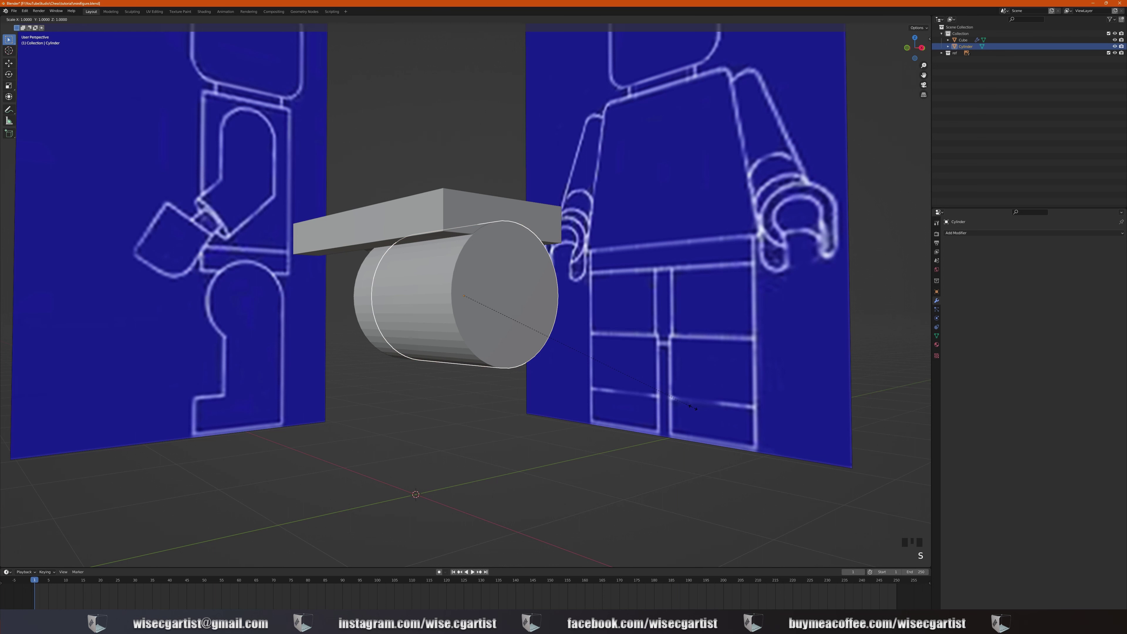
{"action": "key", "text": "shift+x"}
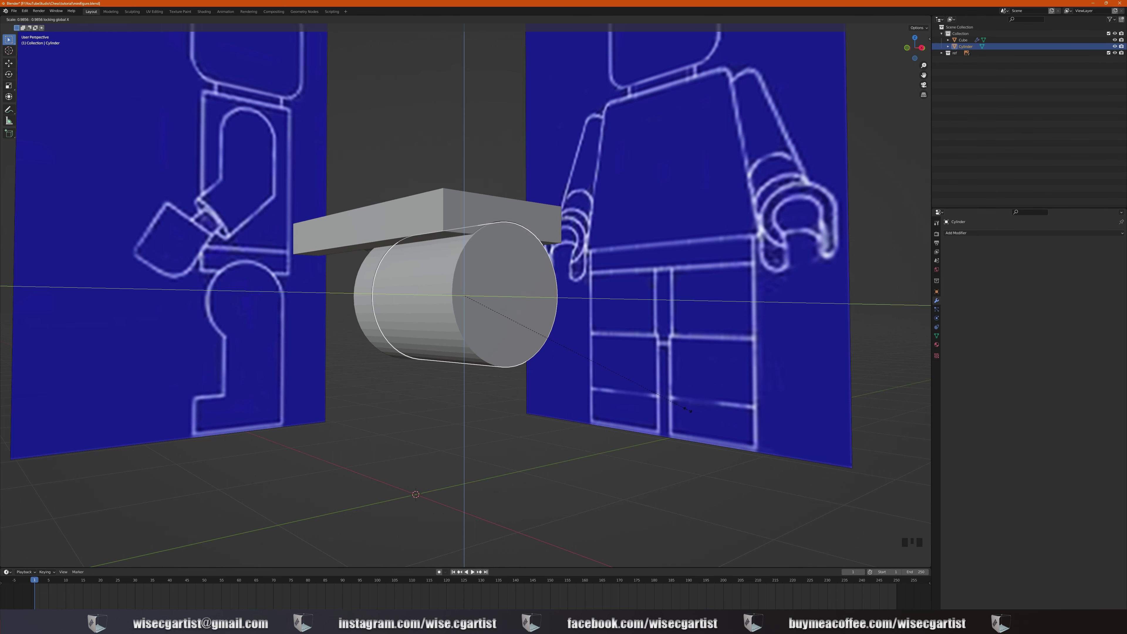
{"action": "left_click", "coordinate": [687, 411]}
Step: Check the cylinder's clearance in the hip cutout, then enable X-ray in right side view and enter Edit Mode on the cylinder
{"action": "middle_click_drag", "start_coordinate": [684, 410], "coordinate": [426, 222]}
{"action": "scroll", "coordinate": [425, 221], "scroll_direction": "up", "scroll_amount": 2}
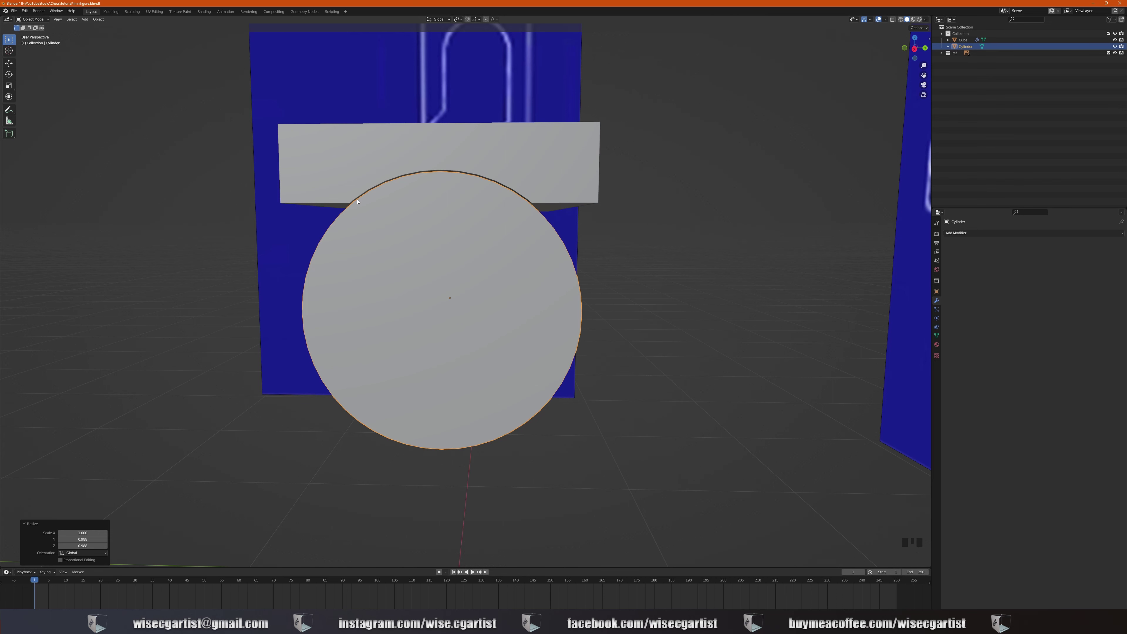
{"action": "middle_click_drag", "start_coordinate": [636, 286], "coordinate": [692, 316]}
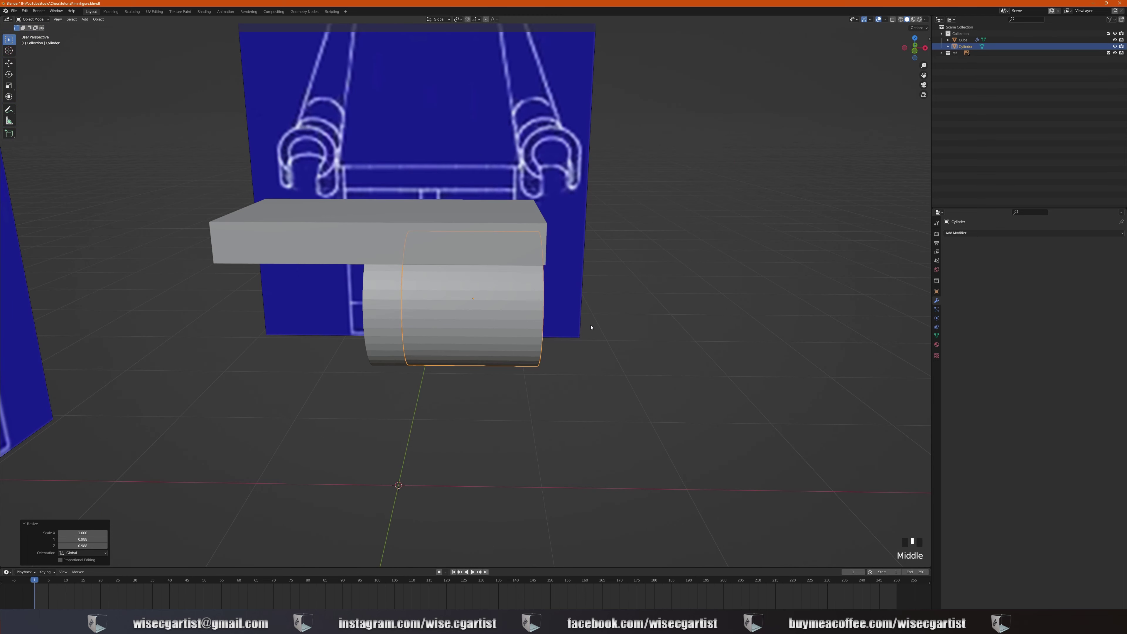
{"action": "scroll", "coordinate": [591, 327], "scroll_direction": "up", "scroll_amount": 3}
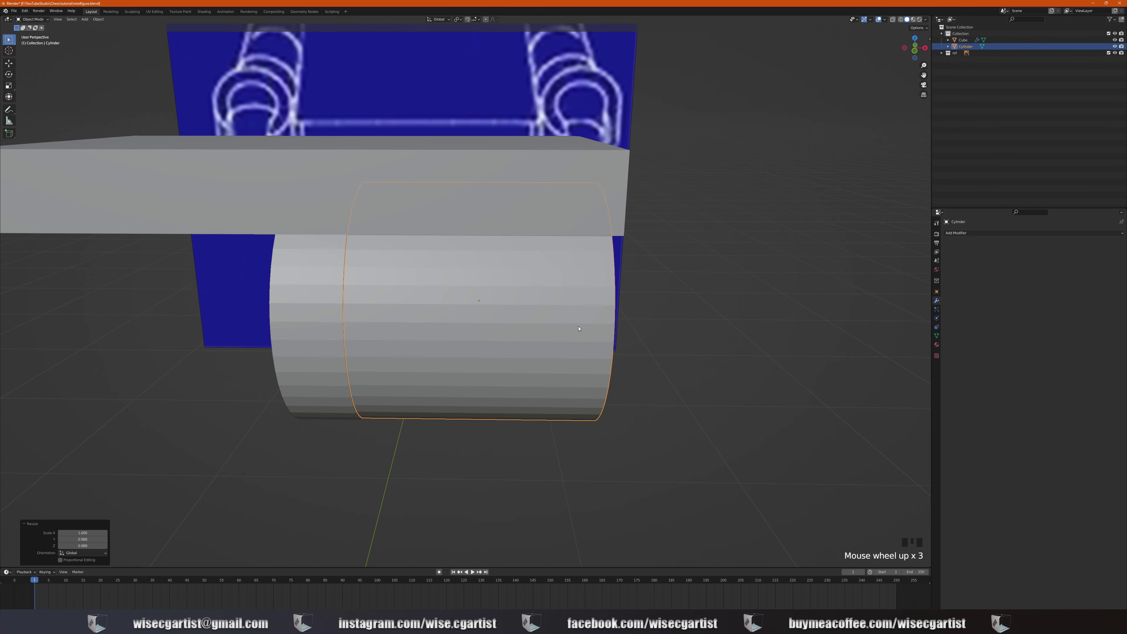
{"action": "scroll", "coordinate": [577, 328], "scroll_direction": "down", "scroll_amount": 4}
{"action": "middle_click_drag", "start_coordinate": [573, 326], "coordinate": [513, 313]}
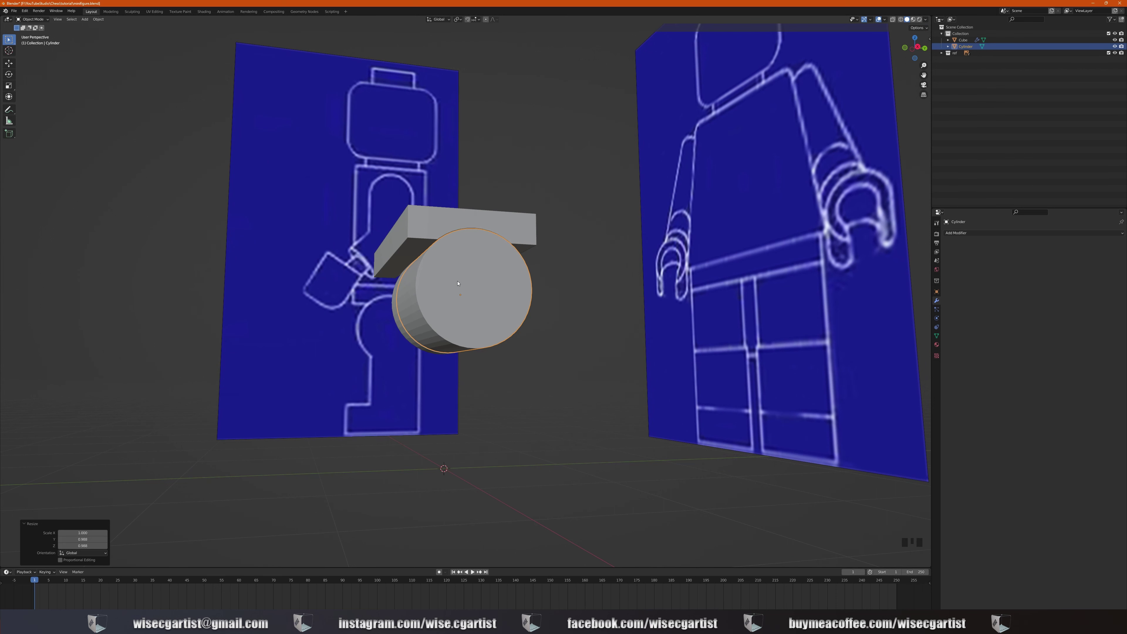
{"action": "key", "text": "KP_3"}
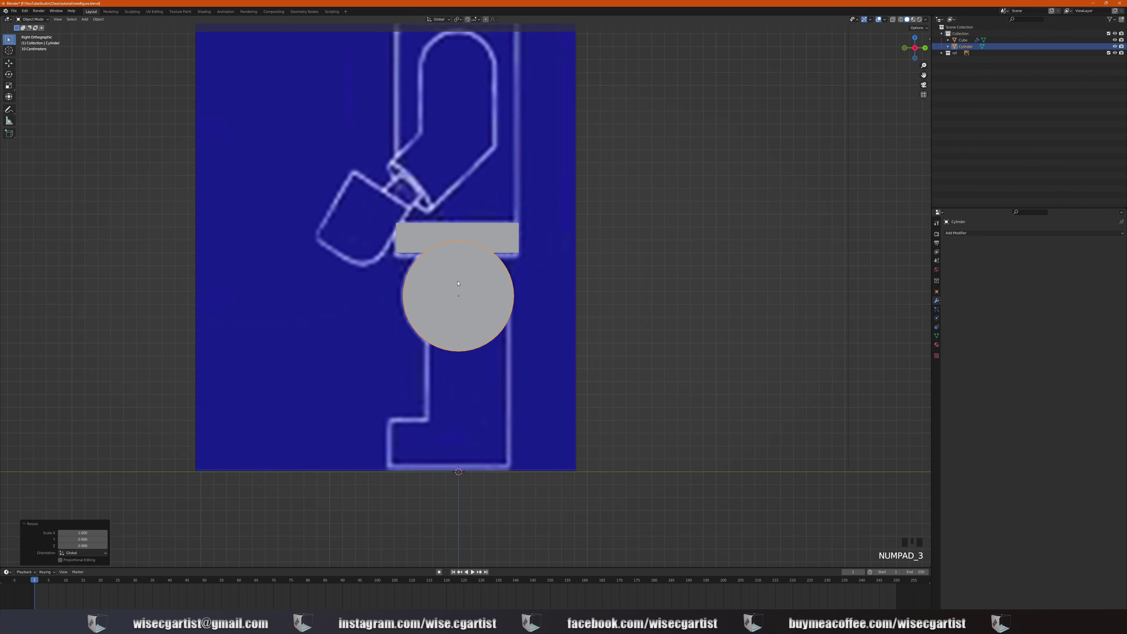
{"action": "left_click", "coordinate": [894, 20]}
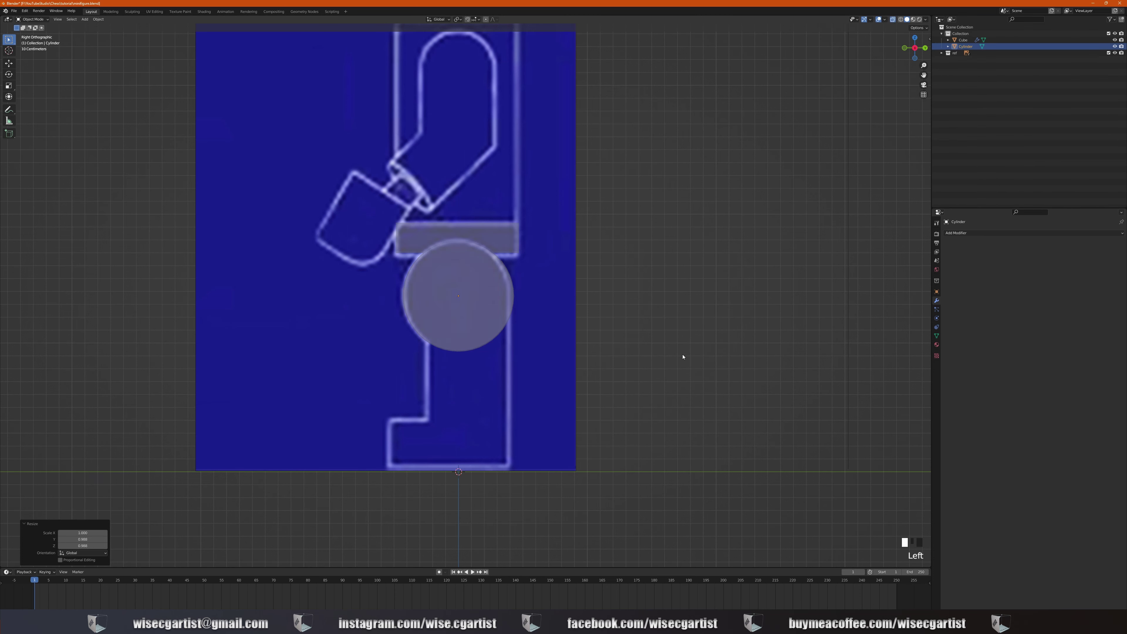
{"action": "scroll", "coordinate": [502, 331], "scroll_direction": "up", "scroll_amount": 1}
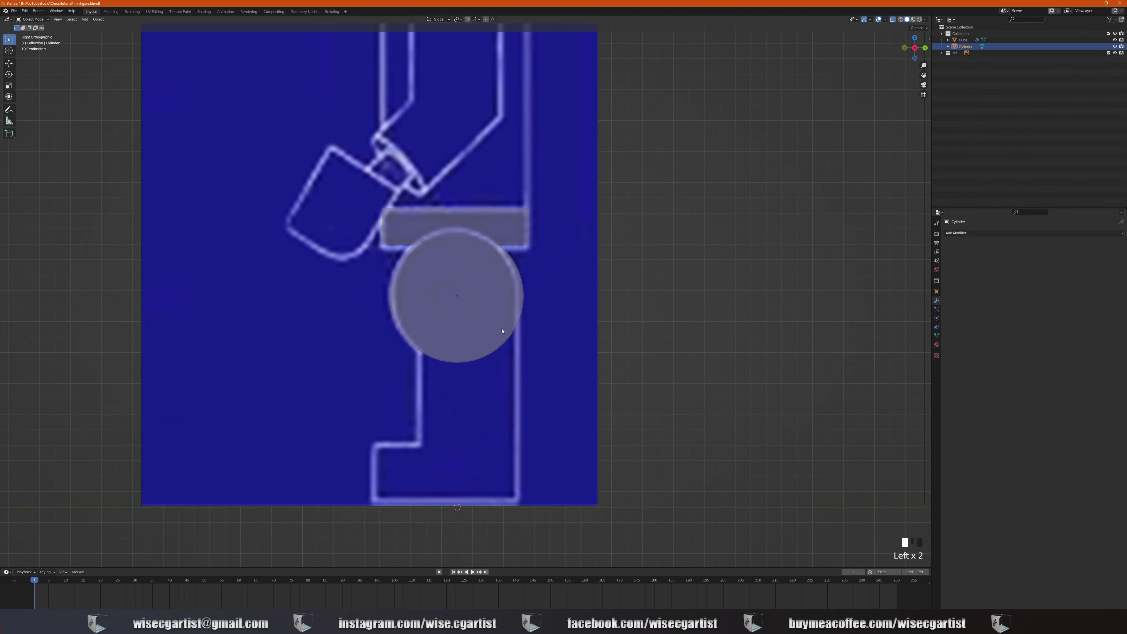
{"action": "left_click", "coordinate": [33, 20]}
{"action": "left_click", "coordinate": [33, 32]}
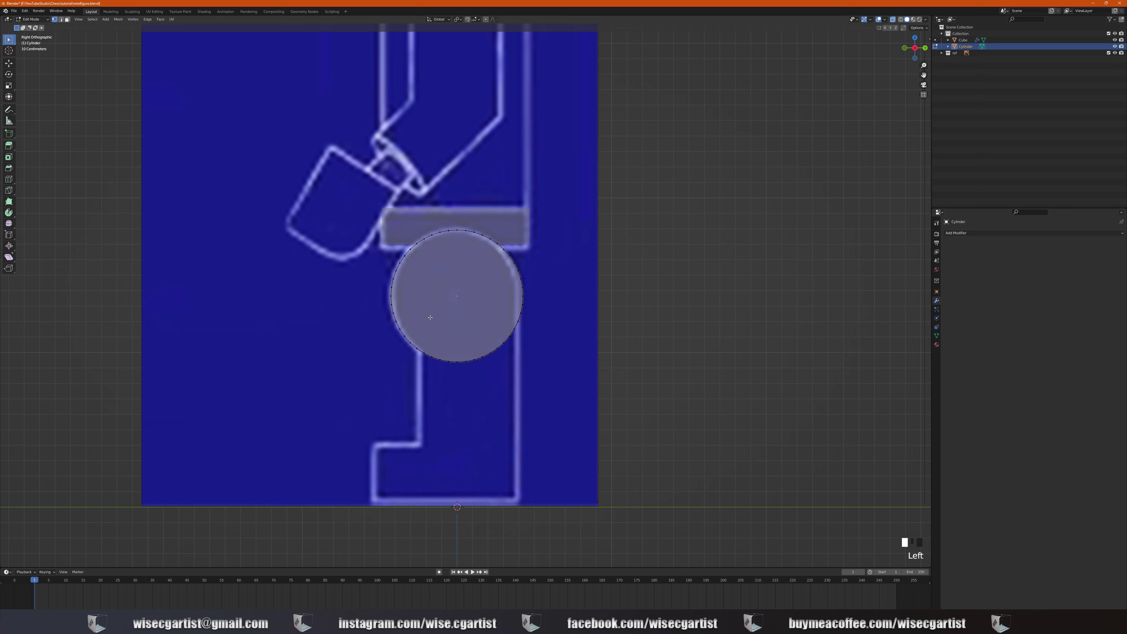
Step: Select the cylinder's lower rear arc of vertices through the mesh and extrude it down along Z into the blueprint's foot outline
{"action": "left_click", "coordinate": [54, 21]}
{"action": "left_click_drag", "start_coordinate": [528, 303], "coordinate": [414, 387]}
{"action": "key", "text": "e"}
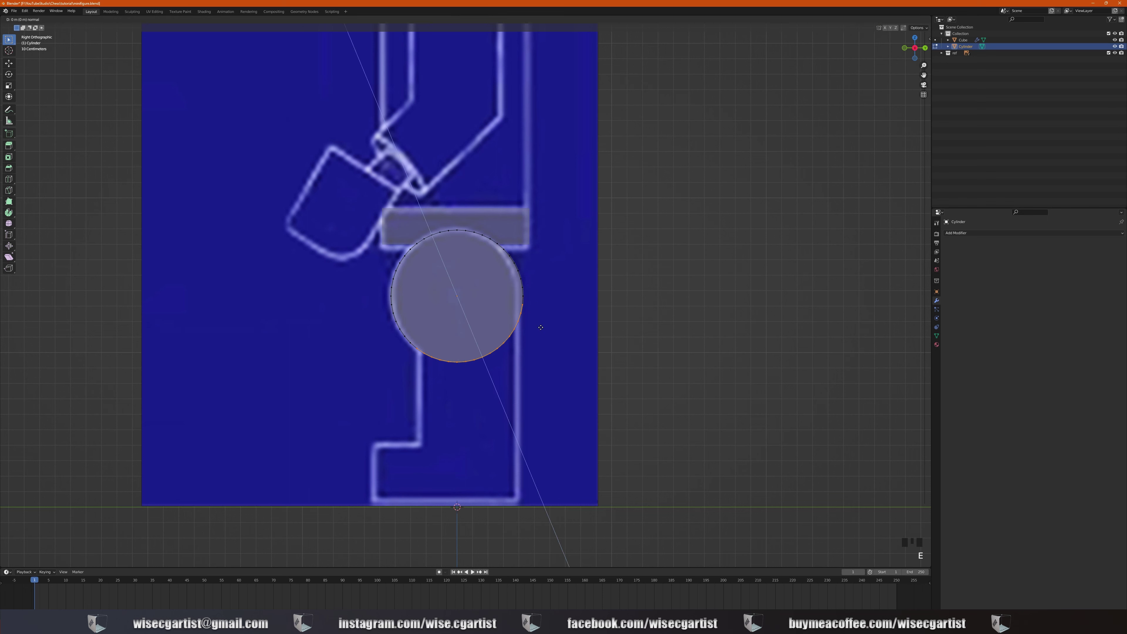
{"action": "middle_click", "coordinate": [546, 348]}
{"action": "key", "text": "z"}
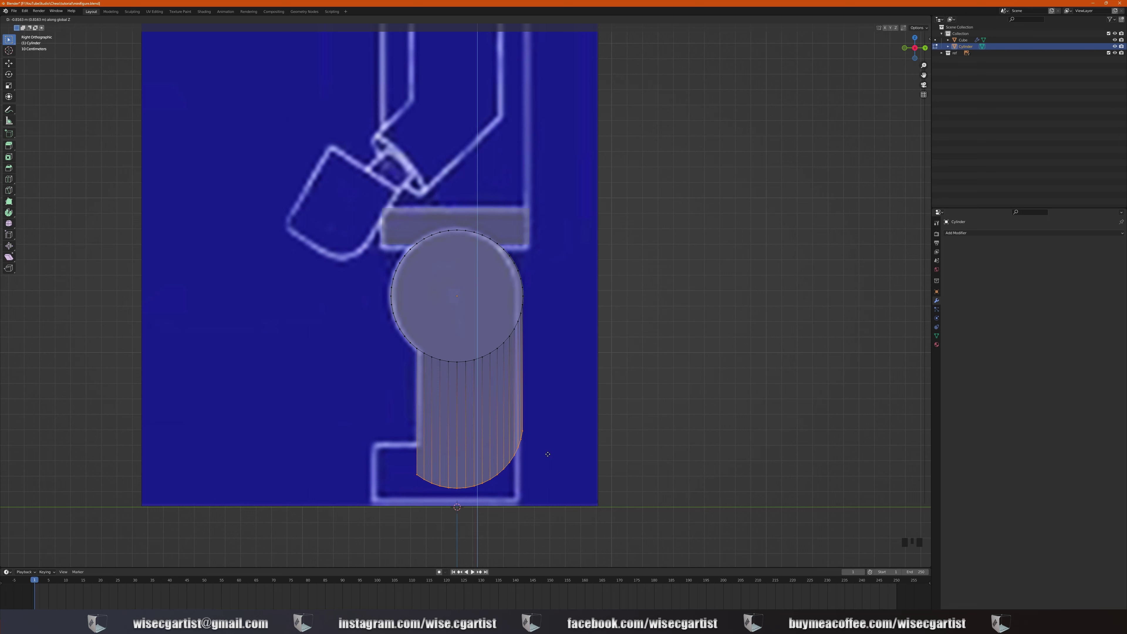
{"action": "left_click", "coordinate": [558, 448]}
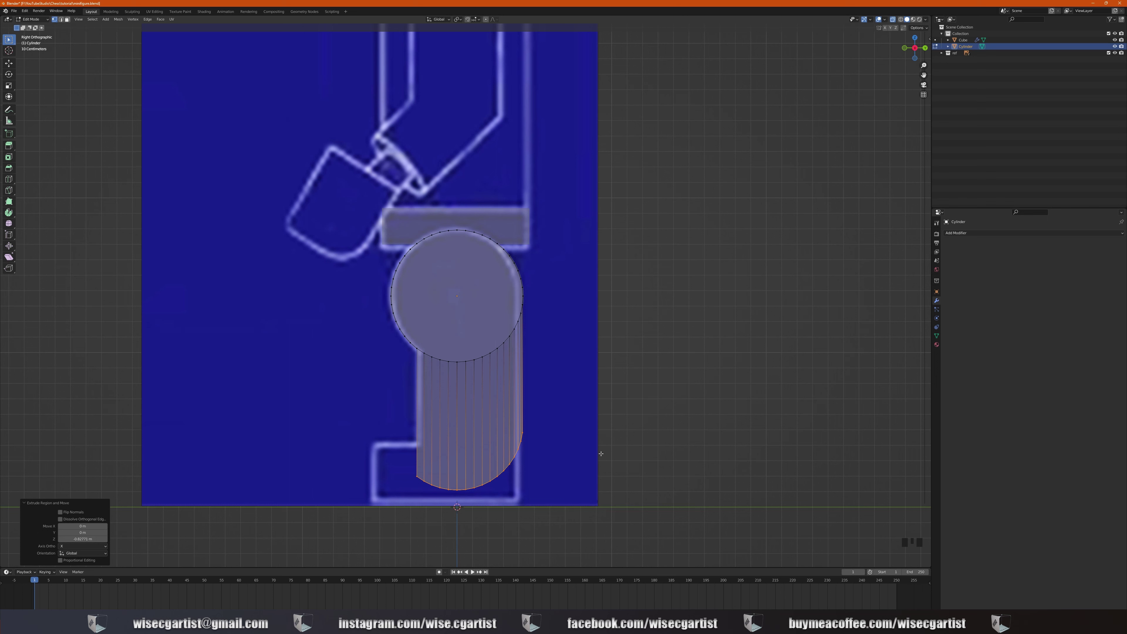
Step: Flatten the extruded arc into a level leg bottom by scaling it to 0 along Z
{"action": "key", "text": "s"}
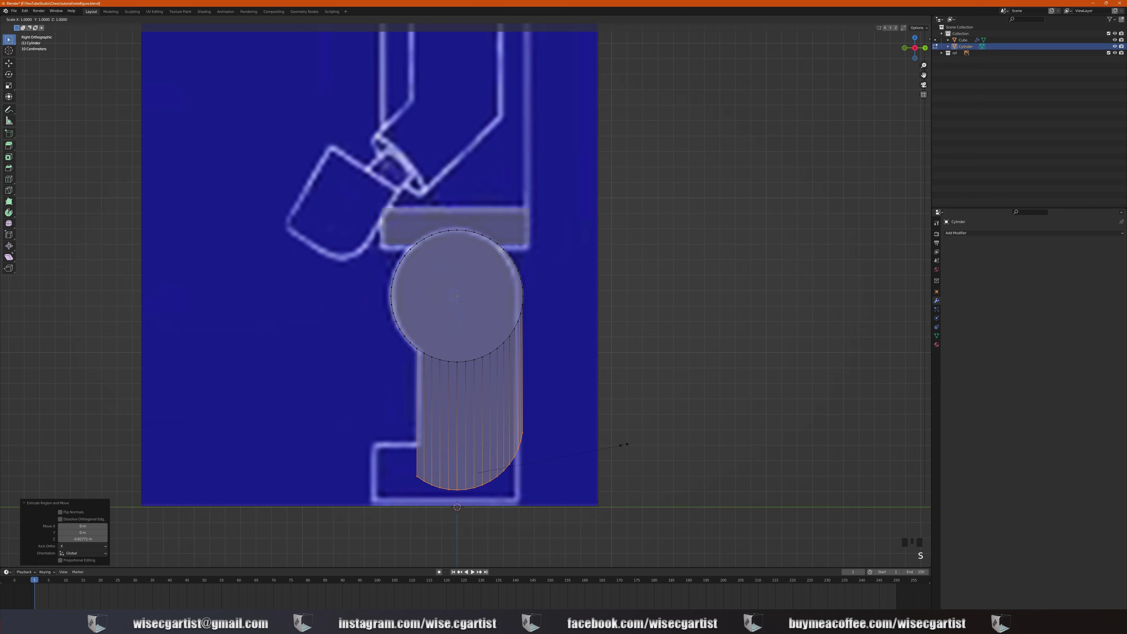
{"action": "key", "text": "z"}
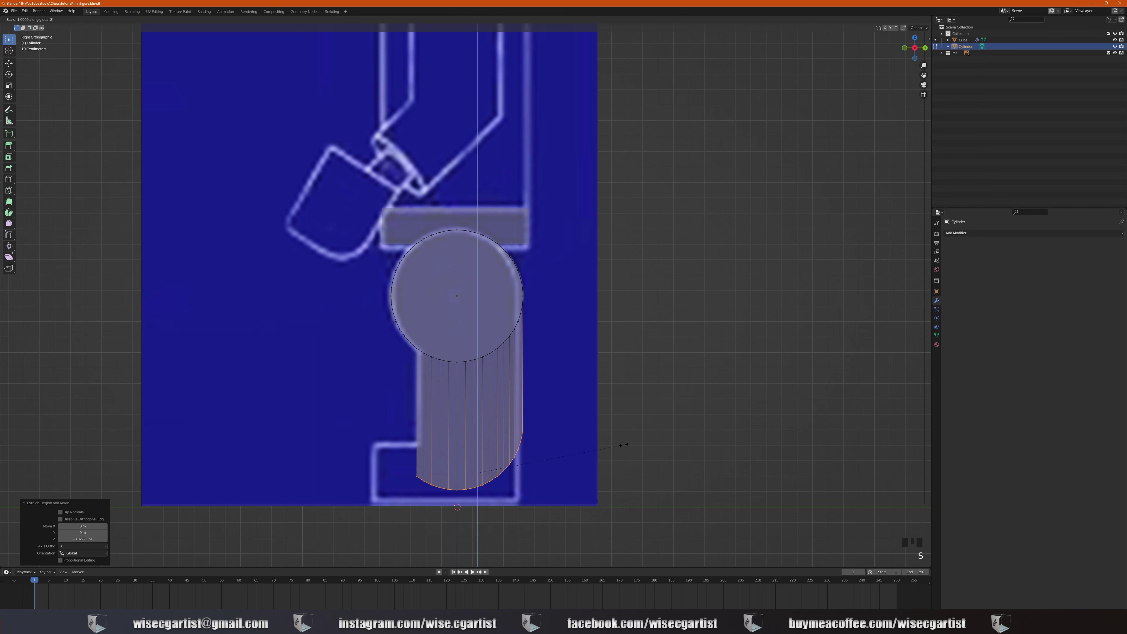
{"action": "key", "text": "0"}
{"action": "key", "text": "Return"}
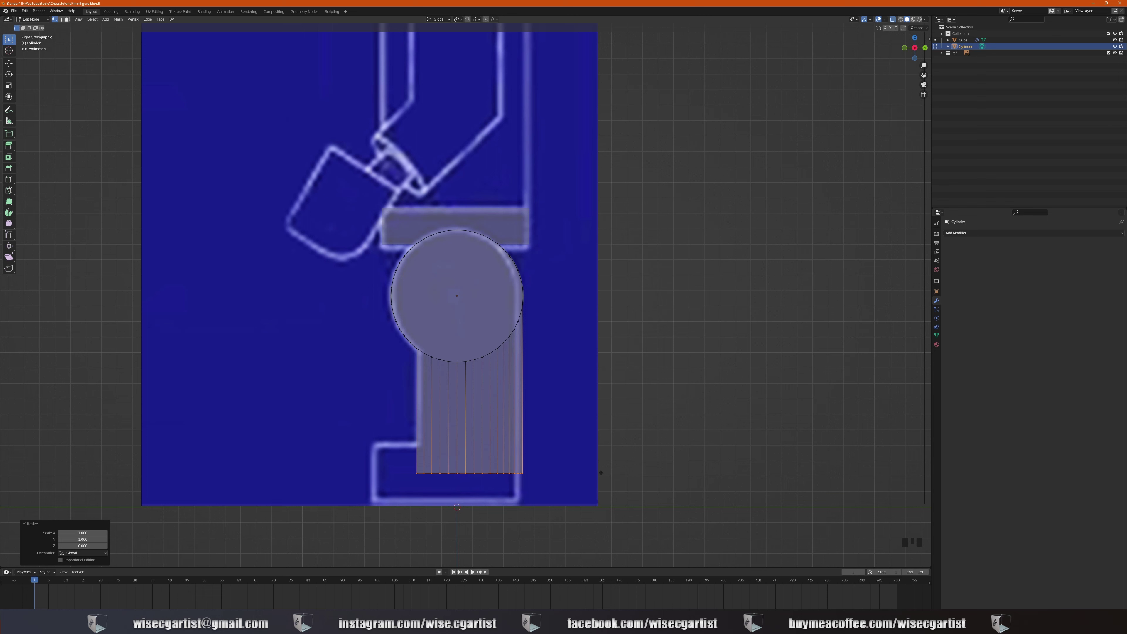
Step: Move the flattened leg bottom down along Z to the ground line at the base of the side blueprint
{"action": "middle_click_drag", "start_coordinate": [601, 472], "coordinate": [579, 456]}
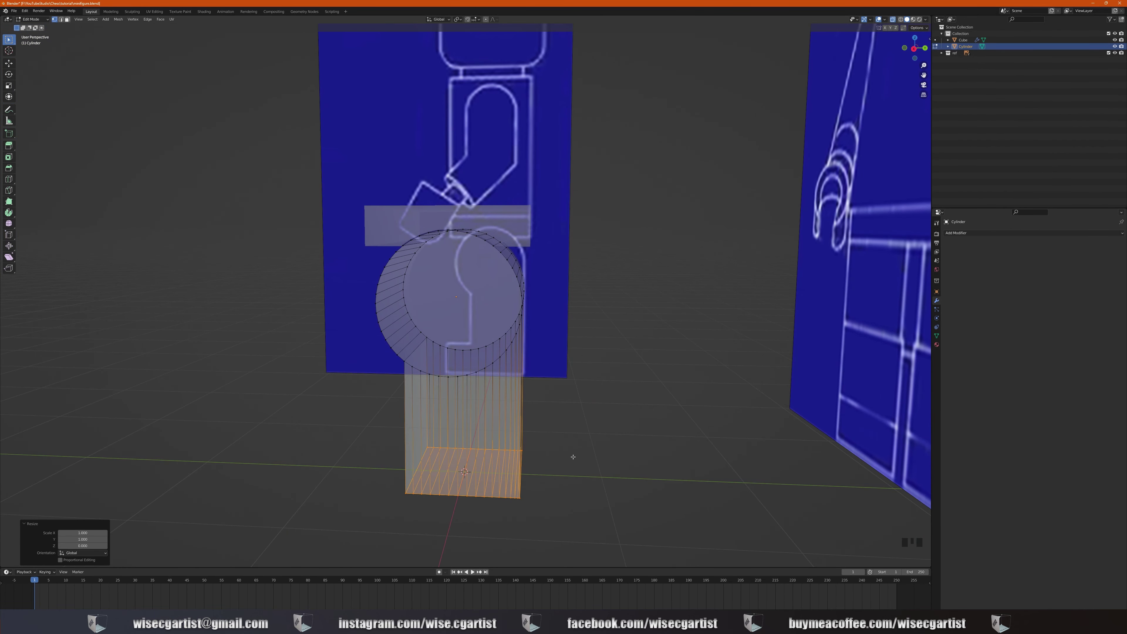
{"action": "key", "text": "KP_3"}
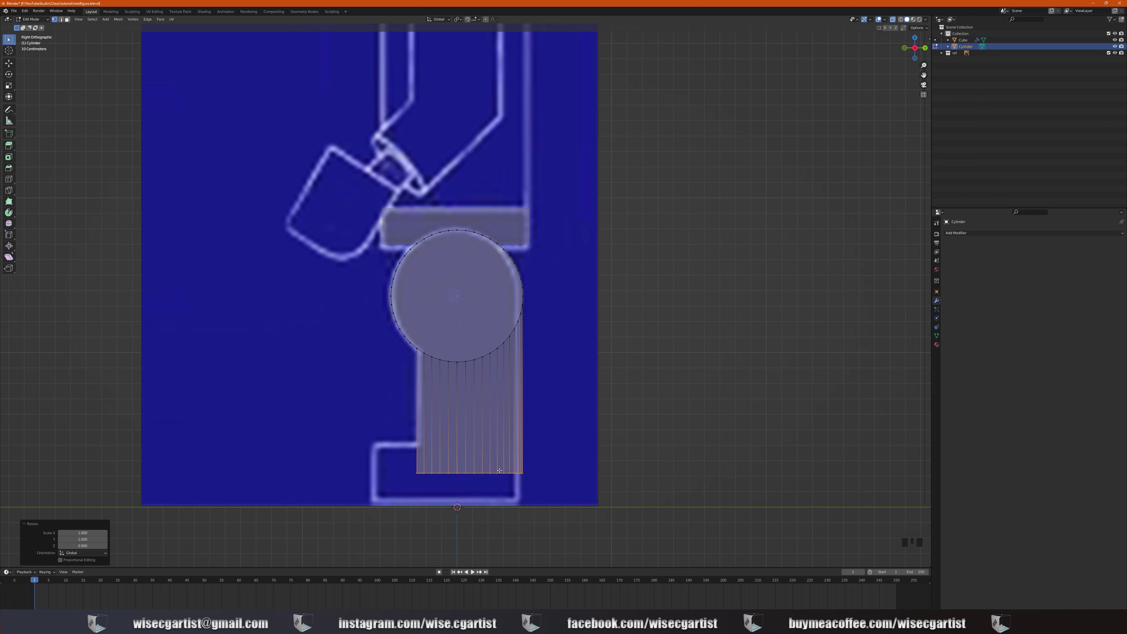
{"action": "key", "text": "g"}
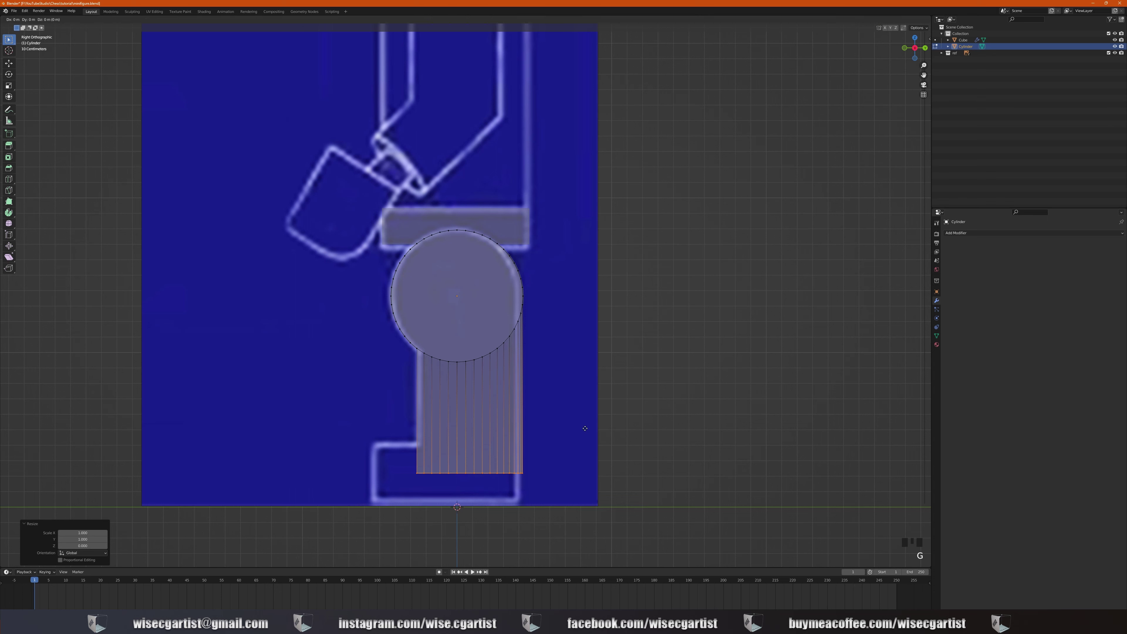
{"action": "key", "text": "z"}
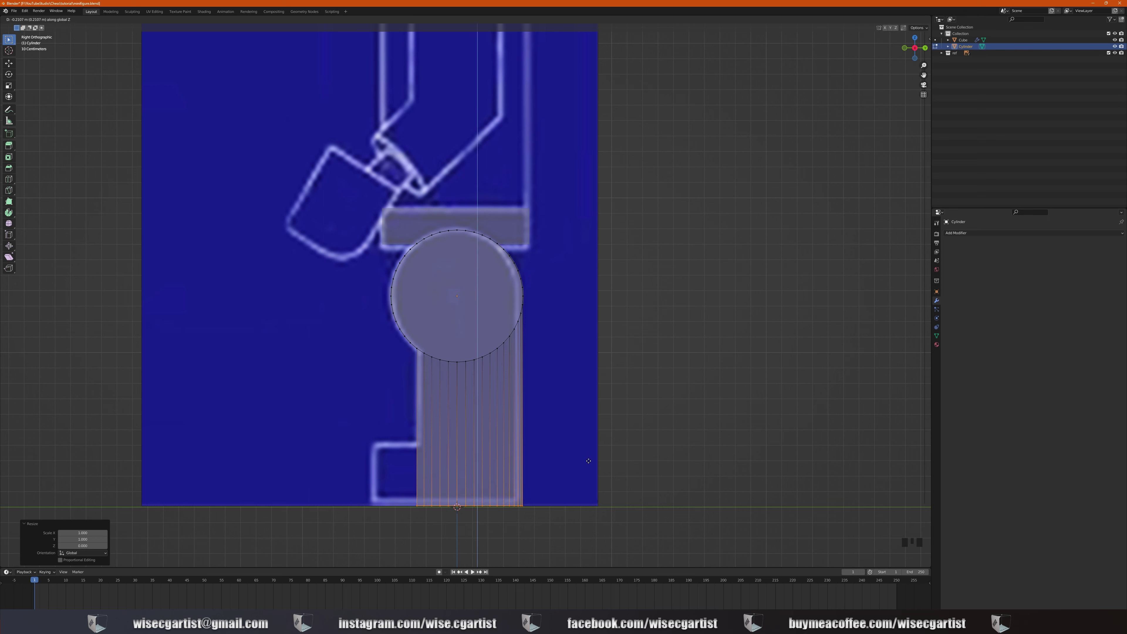
{"action": "left_click", "coordinate": [588, 461]}
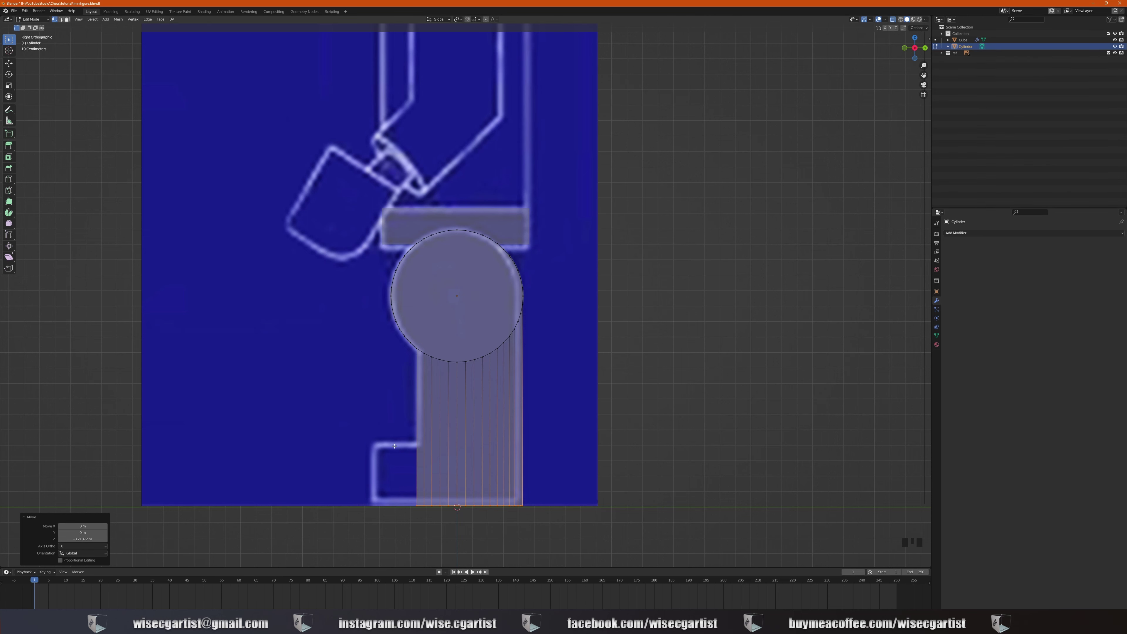
Step: Add one horizontal loop cut around the lower leg near the foot's top and flatten it by scaling to 0 along Z
{"action": "middle_click_drag", "start_coordinate": [394, 446], "coordinate": [292, 365]}
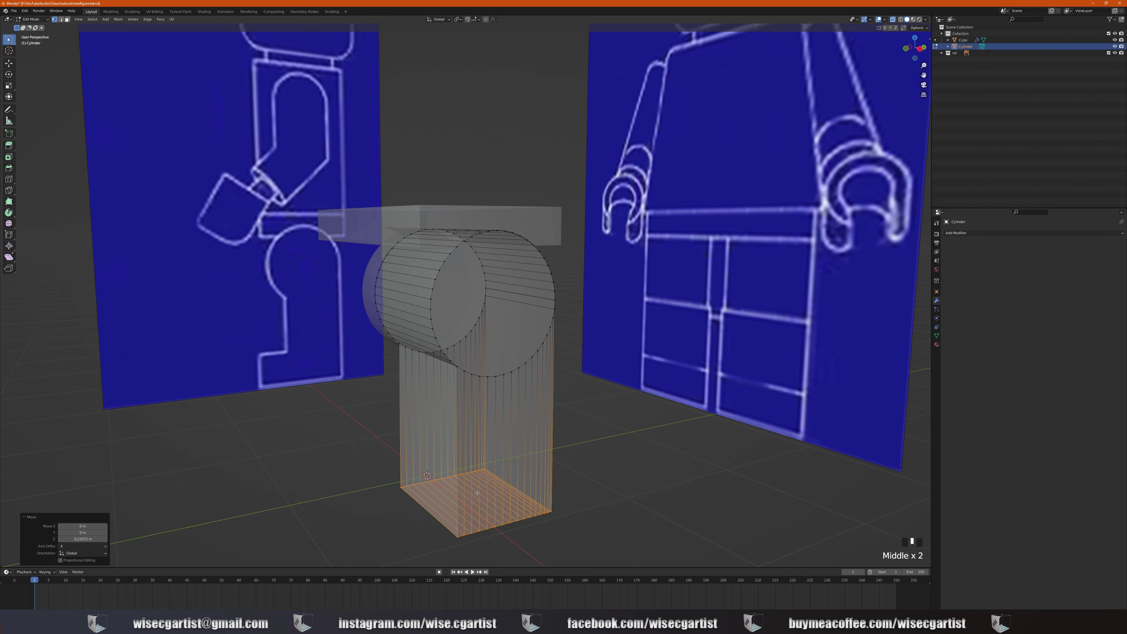
{"action": "key", "text": "KP_3"}
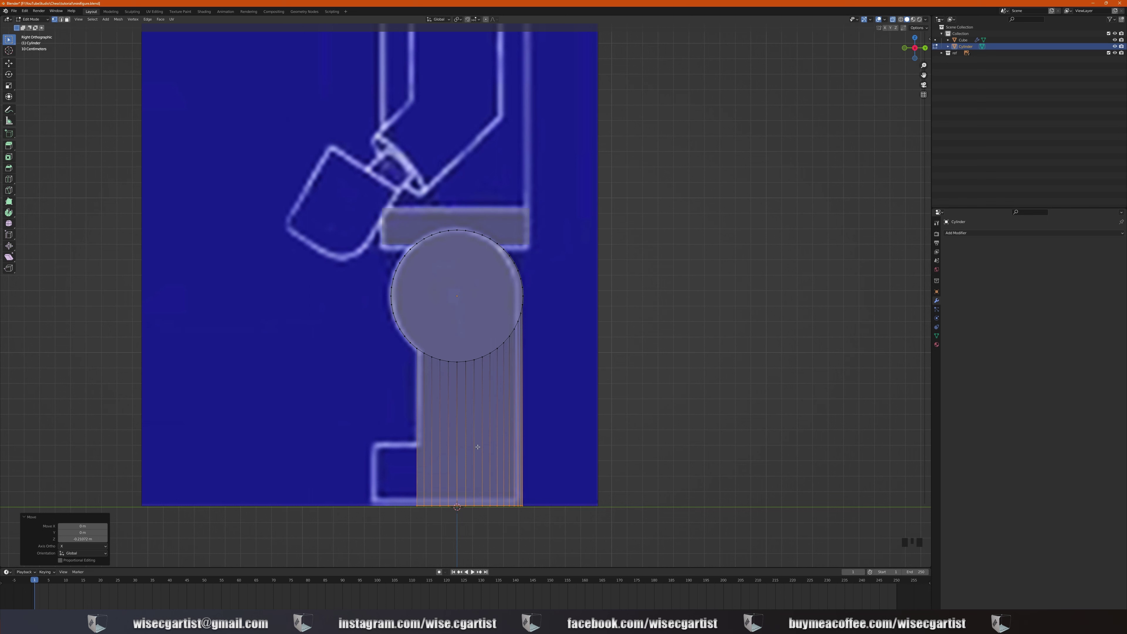
{"action": "key", "text": "ctrl+r"}
{"action": "left_click", "coordinate": [478, 447]}
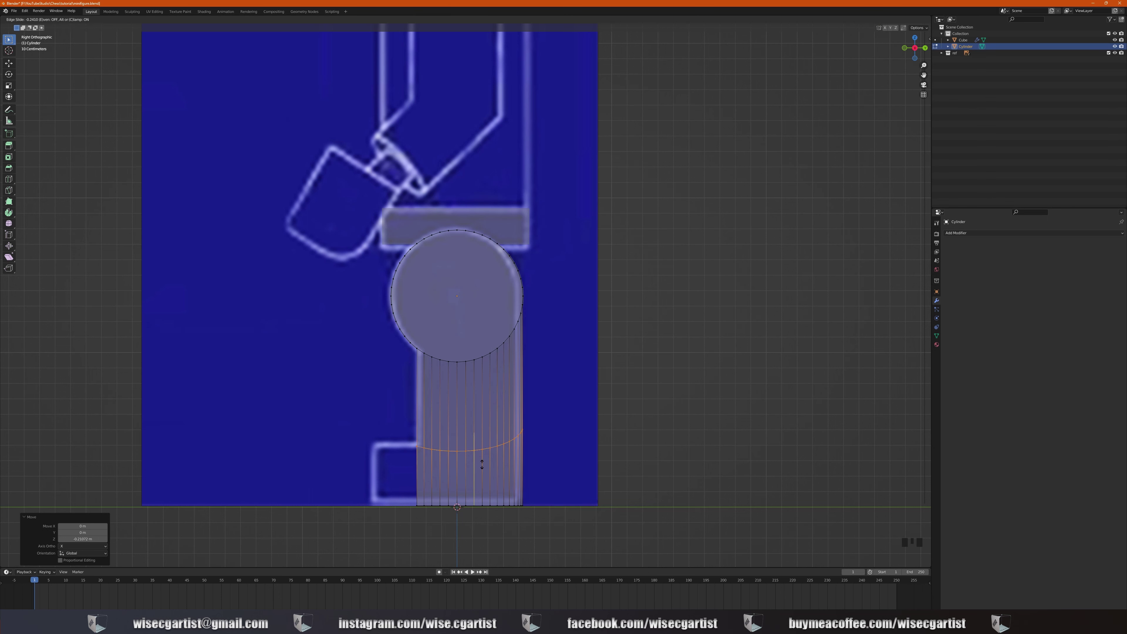
{"action": "left_click", "coordinate": [482, 462]}
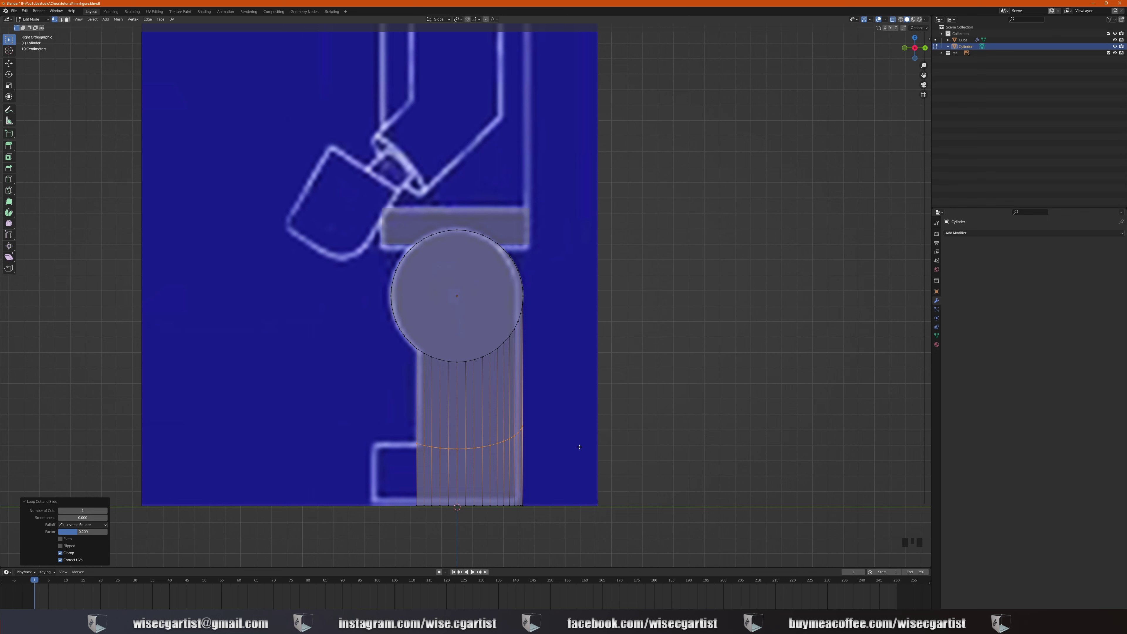
{"action": "key", "text": "s"}
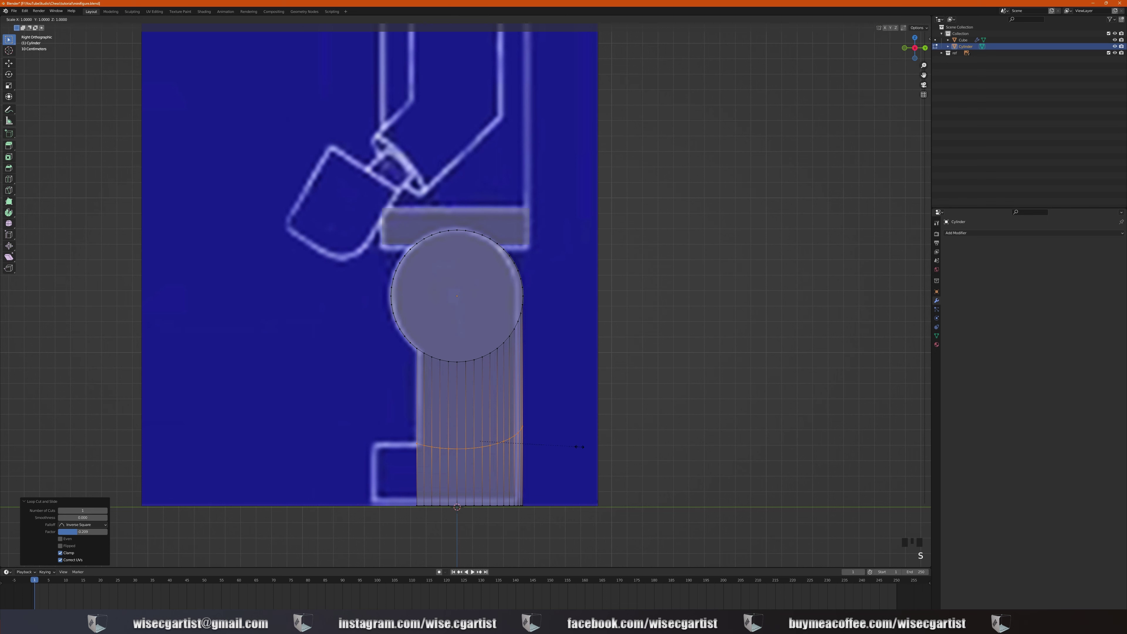
{"action": "type", "text": "z"}
{"action": "type", "text": "0"}
{"action": "key", "text": "Return"}
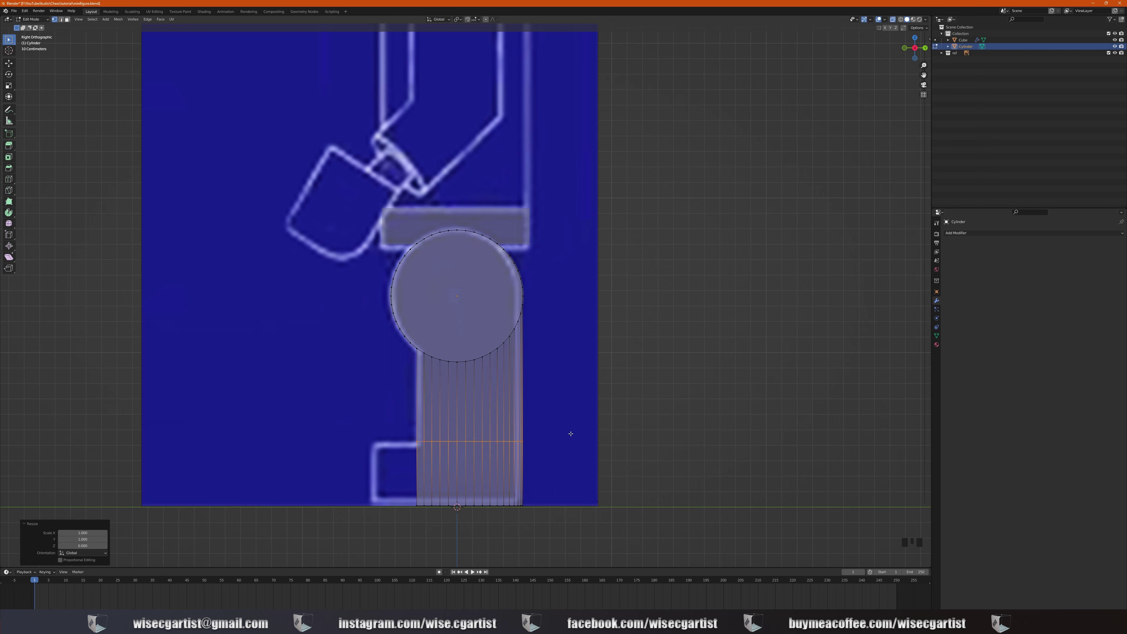
Step: Move the flattened loop slightly down along Z onto the top line of the blueprint's foot
{"action": "key", "text": "g"}
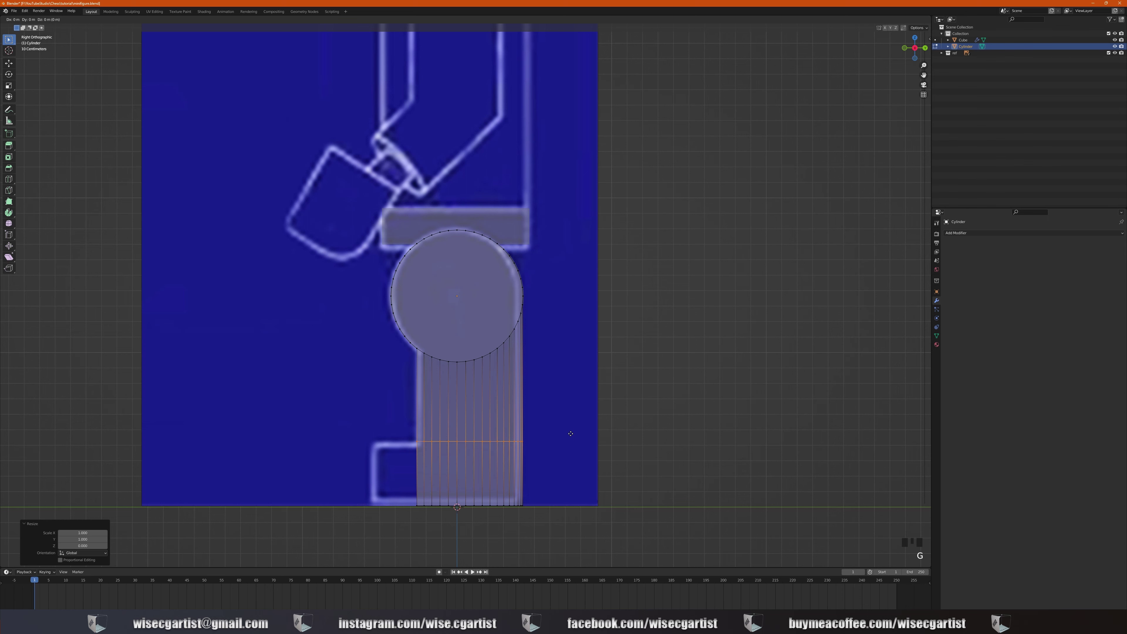
{"action": "key", "text": "z"}
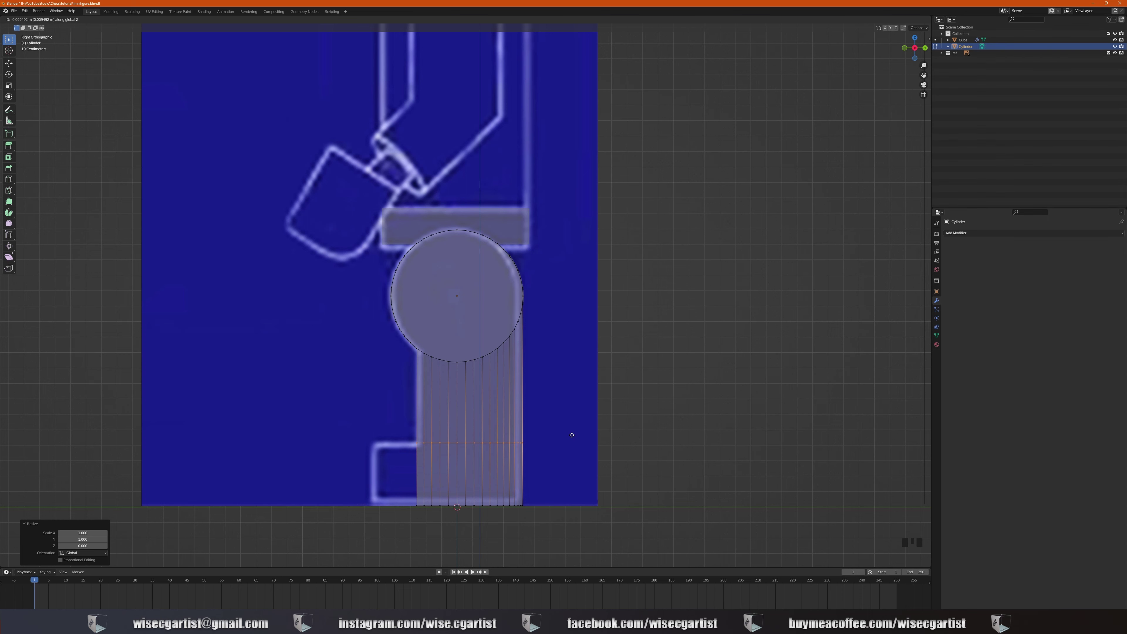
{"action": "left_click", "coordinate": [572, 436]}
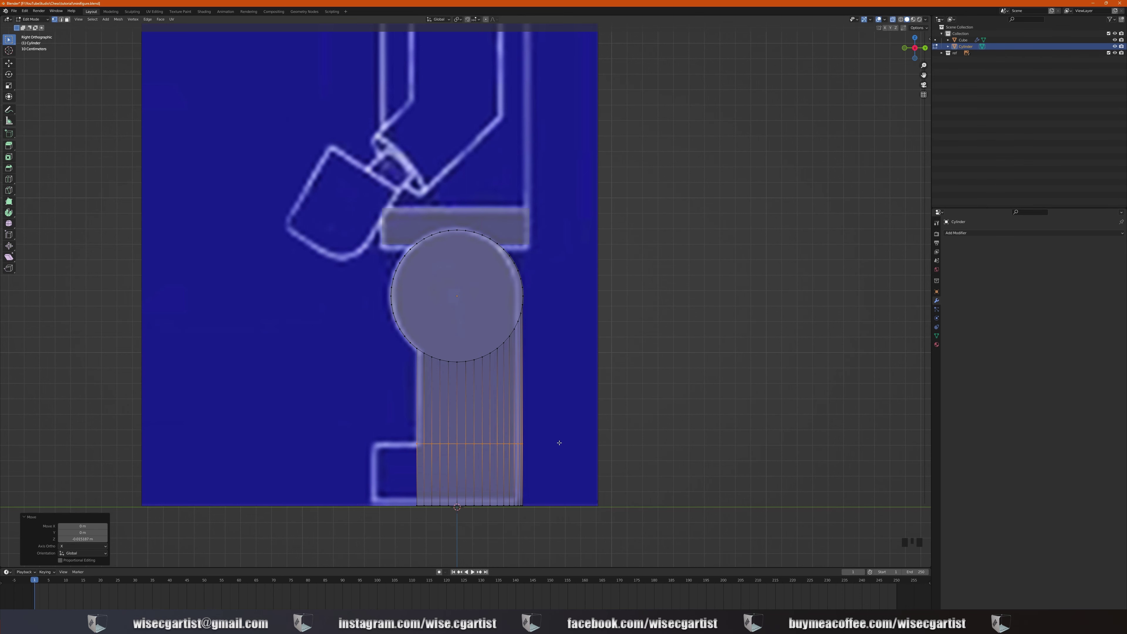
Step: Turn off X-ray, select the lower front face of the leg and extrude it forward to the blueprint's toe outline
{"action": "middle_click_drag", "start_coordinate": [572, 436], "coordinate": [578, 443]}
{"action": "scroll", "coordinate": [578, 443], "scroll_direction": "down", "scroll_amount": 2}
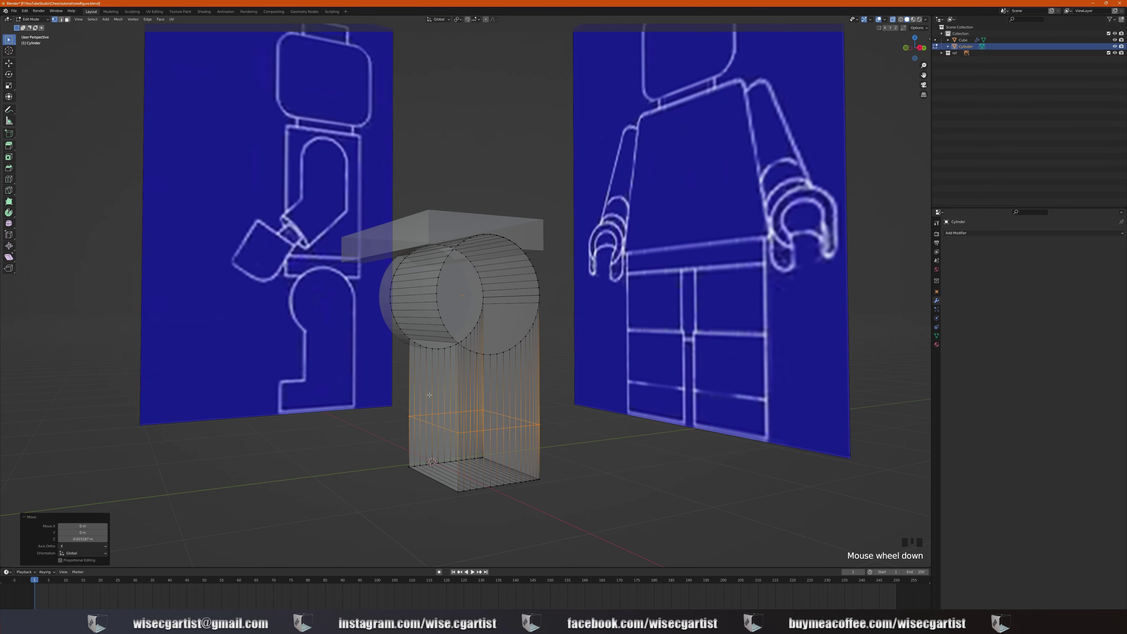
{"action": "left_click", "coordinate": [893, 21]}
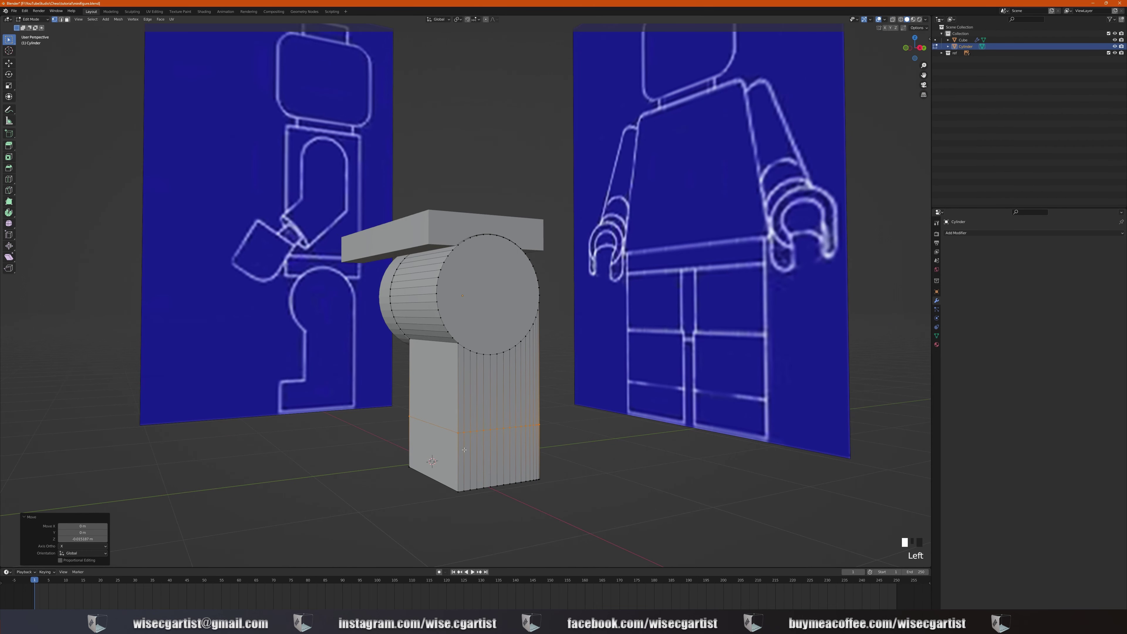
{"action": "left_click", "coordinate": [67, 20]}
{"action": "left_click", "coordinate": [433, 444]}
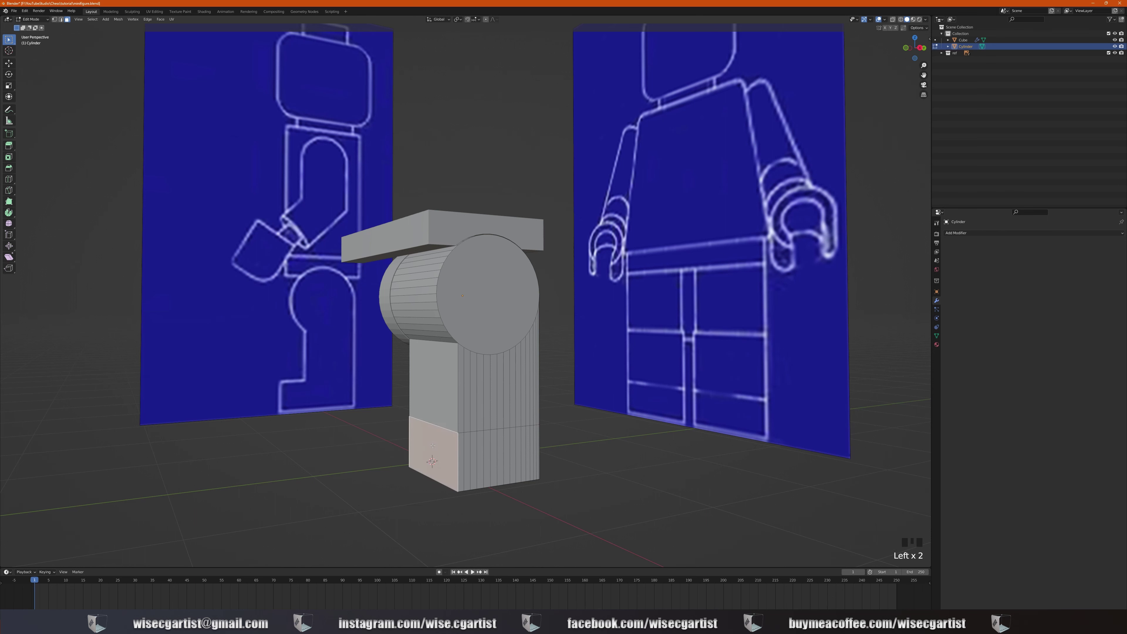
{"action": "key", "text": "KP_3"}
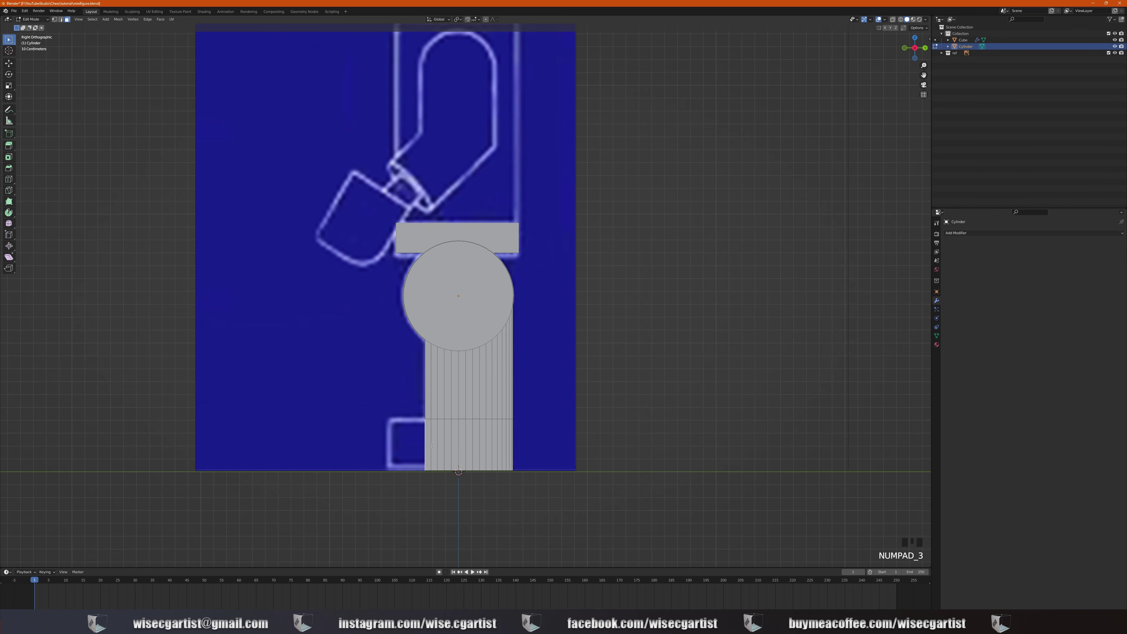
{"action": "key", "text": "e"}
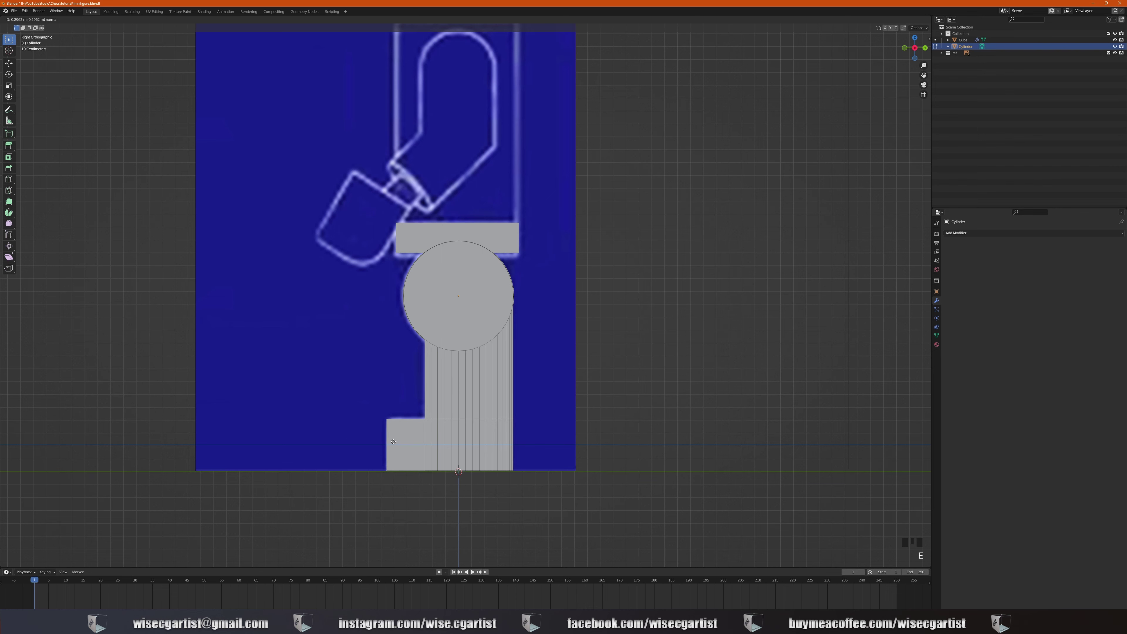
{"action": "left_click", "coordinate": [396, 443]}
Step: Add a loop cut around the upper leg and slide it up close beneath the cylinder's curved underside
{"action": "middle_click_drag", "start_coordinate": [395, 441], "coordinate": [419, 275]}
{"action": "scroll", "coordinate": [466, 459], "scroll_direction": "down", "scroll_amount": 3}
{"action": "scroll", "coordinate": [492, 413], "scroll_direction": "up", "scroll_amount": 3}
{"action": "scroll", "coordinate": [491, 406], "scroll_direction": "down", "scroll_amount": 4}
{"action": "scroll", "coordinate": [535, 378], "scroll_direction": "up", "scroll_amount": 2}
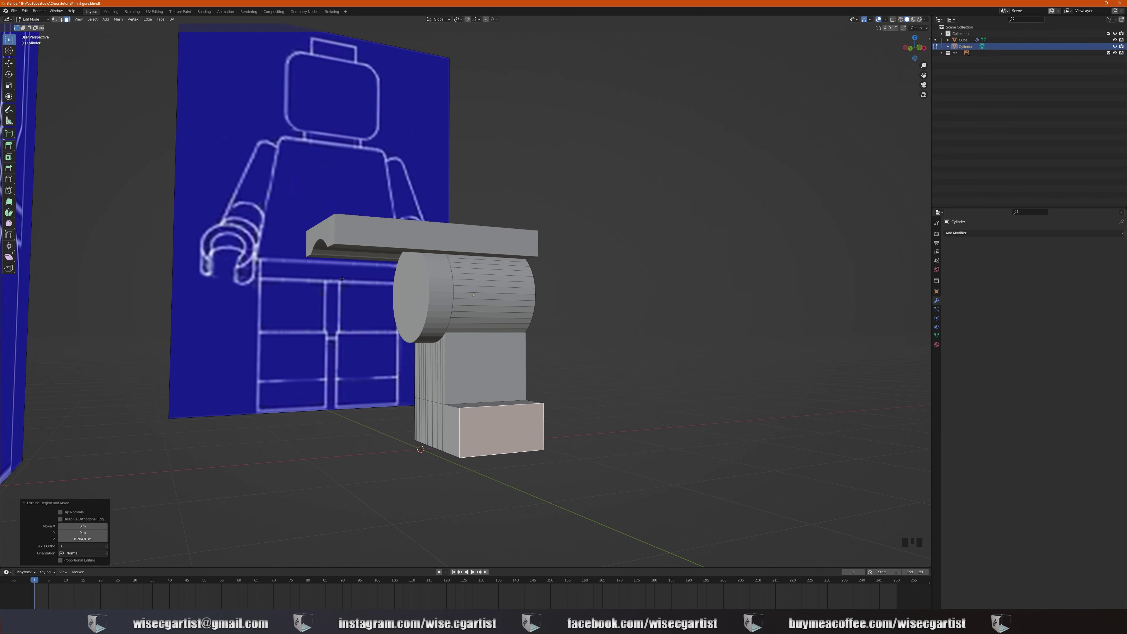
{"action": "middle_click_drag", "start_coordinate": [421, 358], "coordinate": [407, 351]}
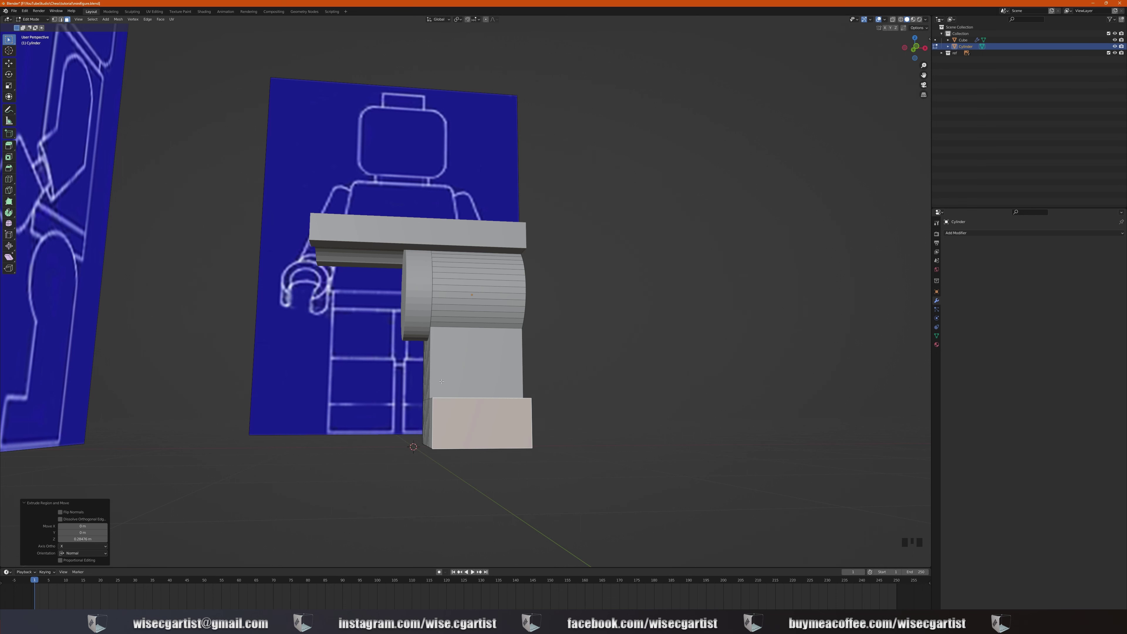
{"action": "scroll", "coordinate": [441, 382], "scroll_direction": "down", "scroll_amount": 2}
{"action": "middle_click_drag", "start_coordinate": [441, 381], "coordinate": [447, 334]}
{"action": "scroll", "coordinate": [448, 391], "scroll_direction": "up", "scroll_amount": 3}
{"action": "scroll", "coordinate": [448, 367], "scroll_direction": "up", "scroll_amount": 1}
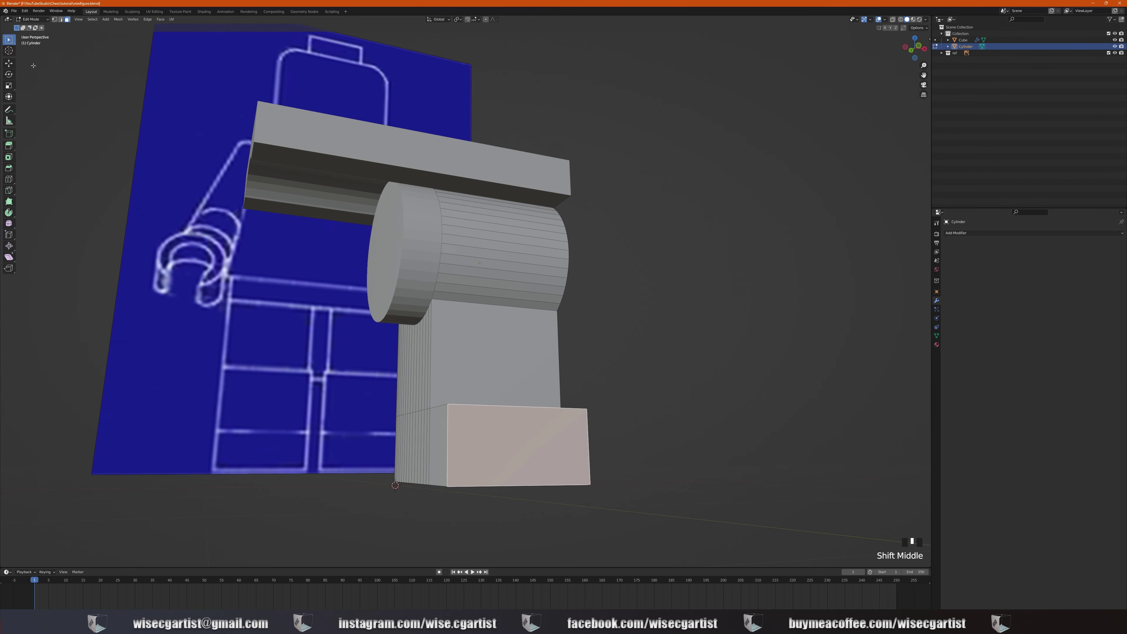
{"action": "middle_click_drag", "start_coordinate": [381, 354], "coordinate": [413, 353]}
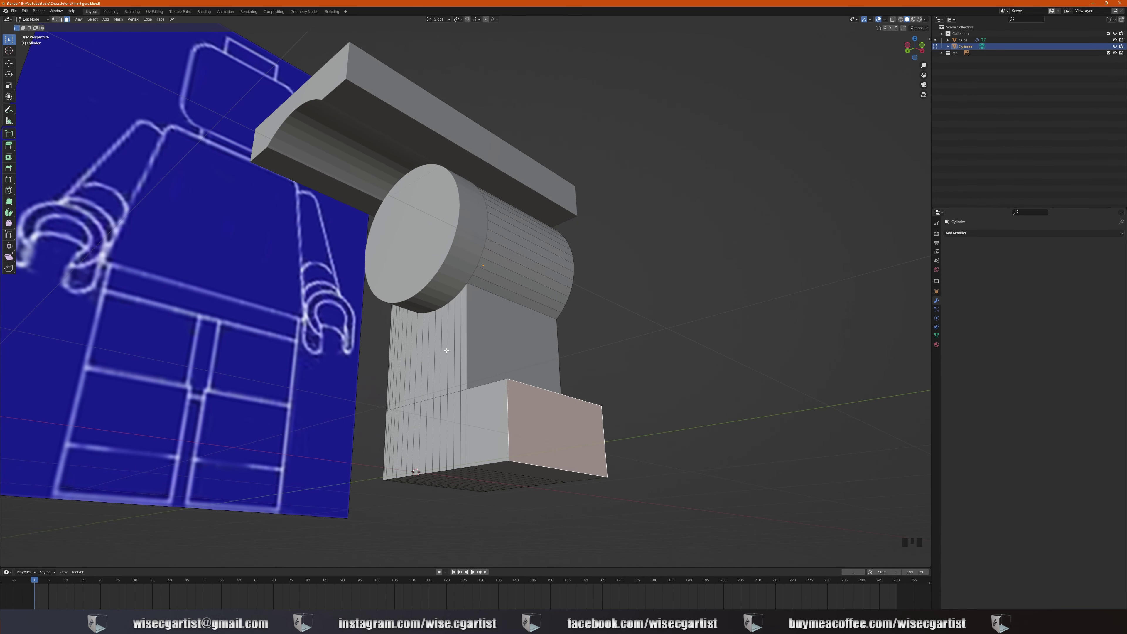
{"action": "key", "text": "ctrl+r"}
{"action": "left_click", "coordinate": [447, 351]}
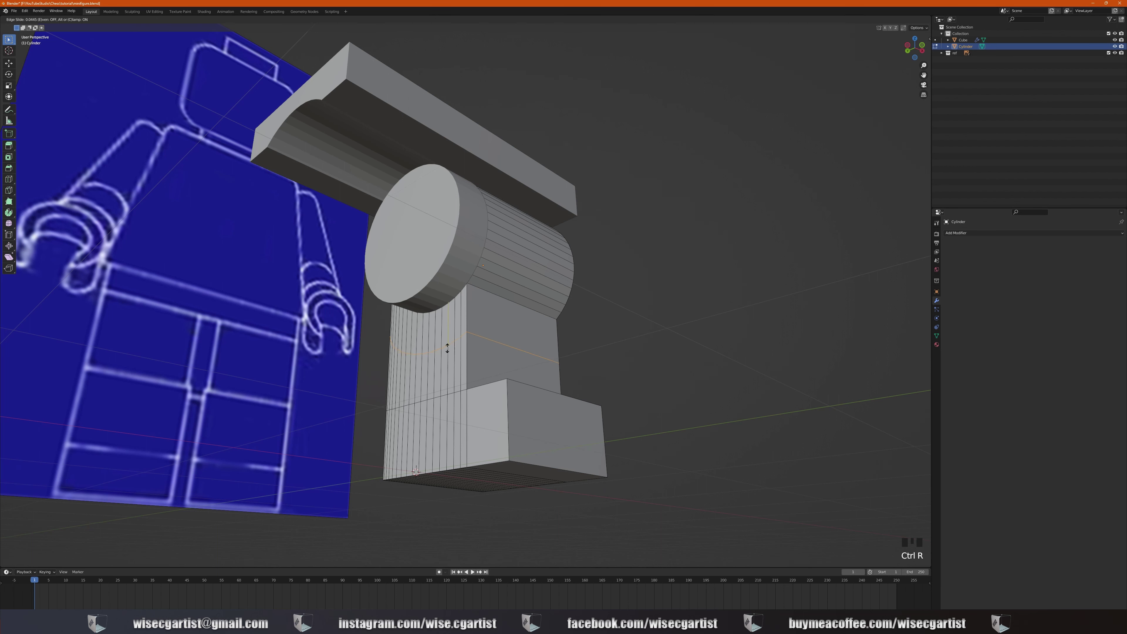
{"action": "left_click", "coordinate": [464, 308]}
Step: In face select mode, select the inner side faces of the leg between the new upper loop and the foot
{"action": "middle_click_drag", "start_coordinate": [463, 307], "coordinate": [493, 335]}
{"action": "scroll", "coordinate": [497, 333], "scroll_direction": "up", "scroll_amount": 3}
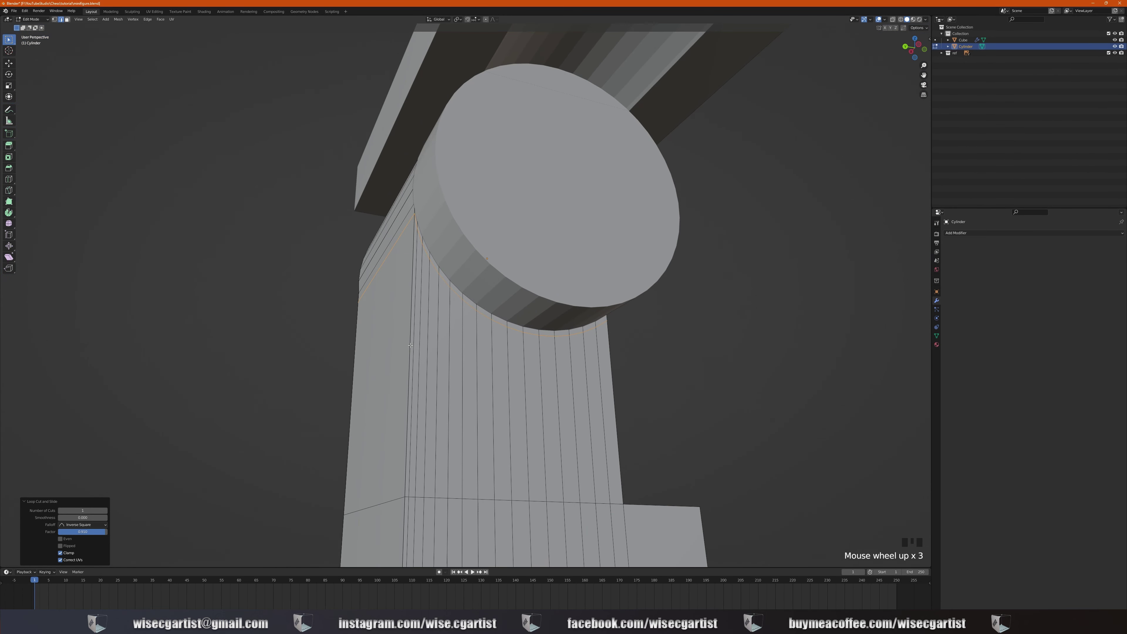
{"action": "scroll", "coordinate": [444, 399], "scroll_direction": "down", "scroll_amount": 1}
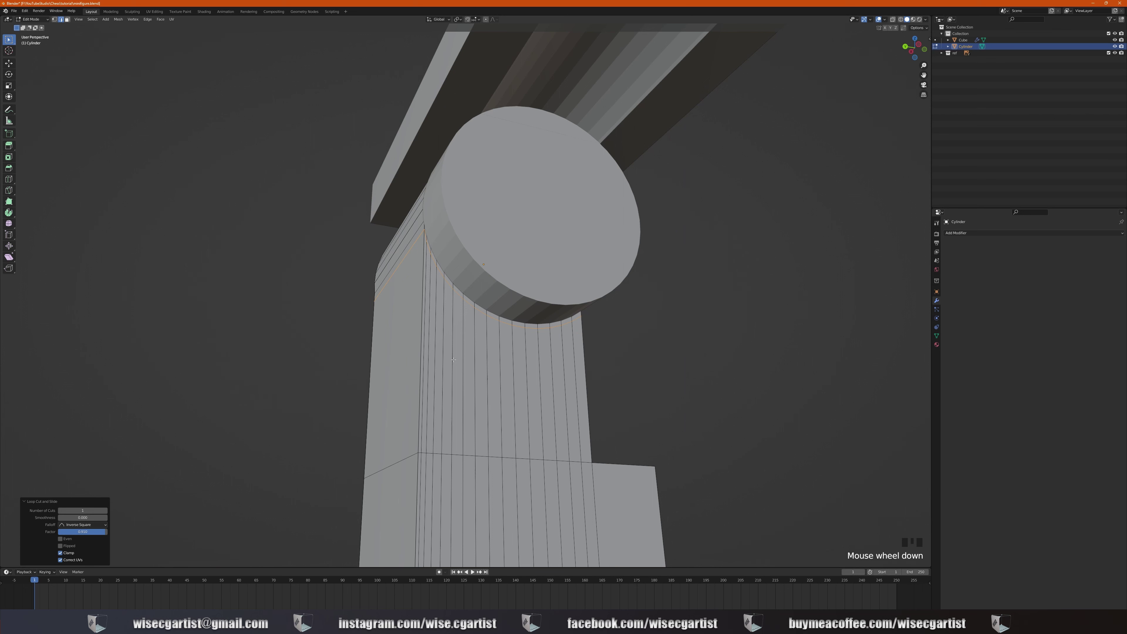
{"action": "left_click", "coordinate": [68, 20]}
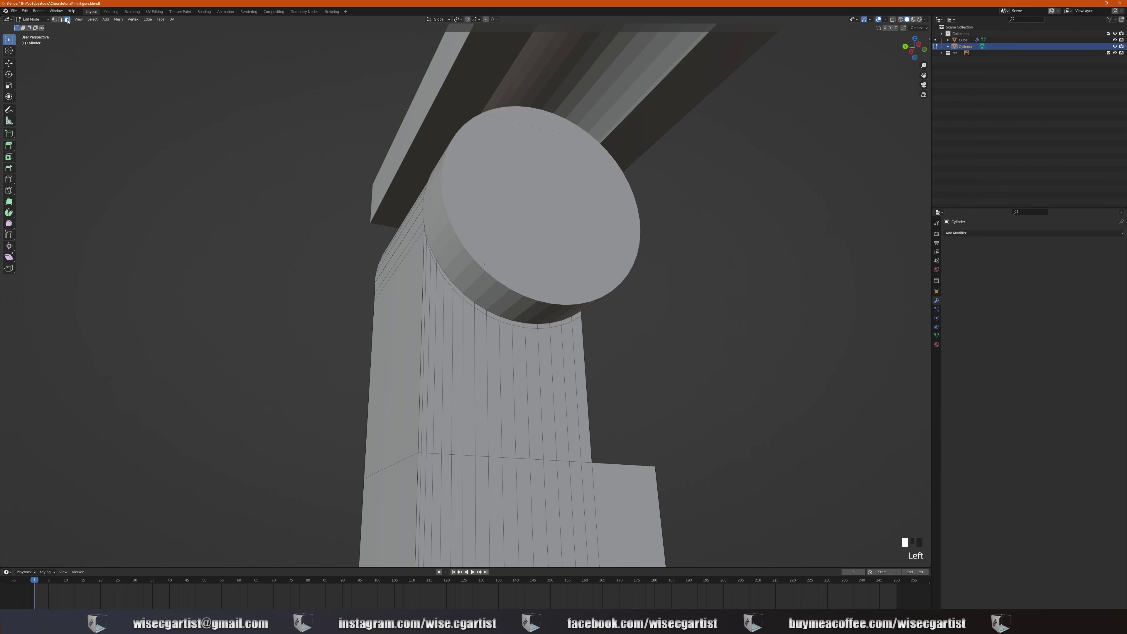
{"action": "double_click", "coordinate": [422, 373]}
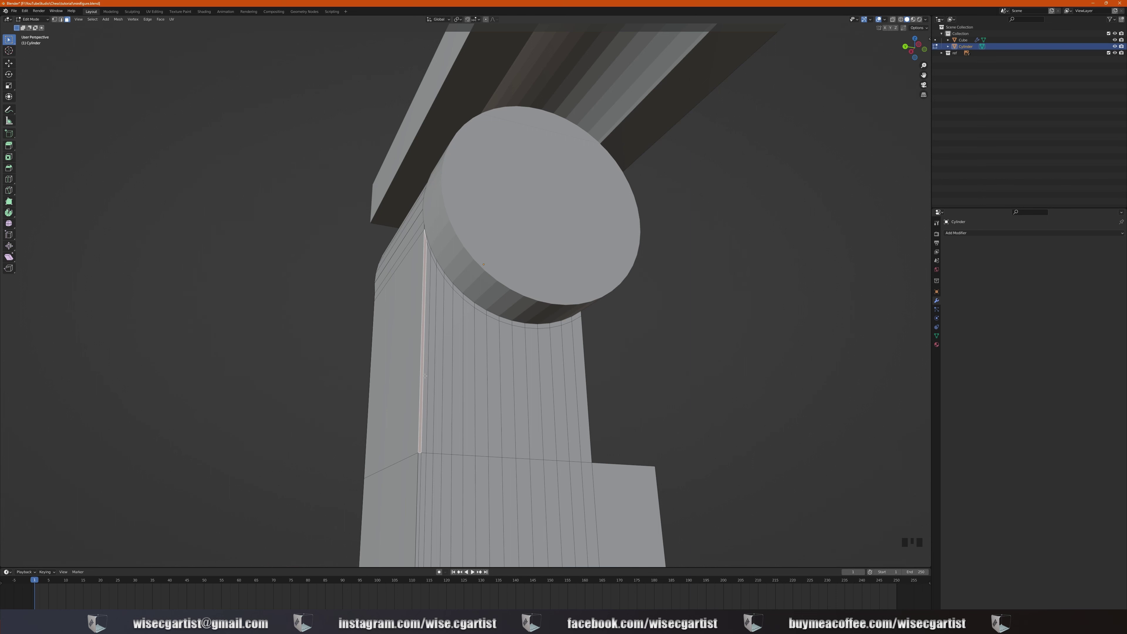
{"action": "left_click", "coordinate": [429, 379], "text": "shift"}
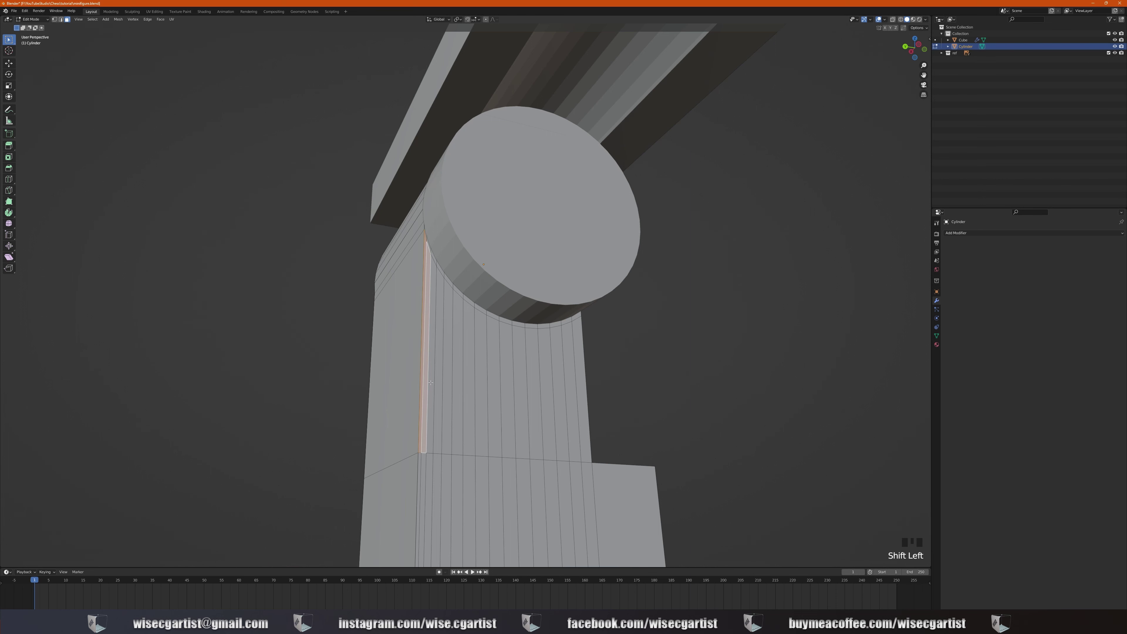
{"action": "left_click", "coordinate": [435, 382], "text": "shift"}
{"action": "left_click", "coordinate": [441, 386], "text": "shift"}
{"action": "left_click", "coordinate": [446, 389], "text": "shift"}
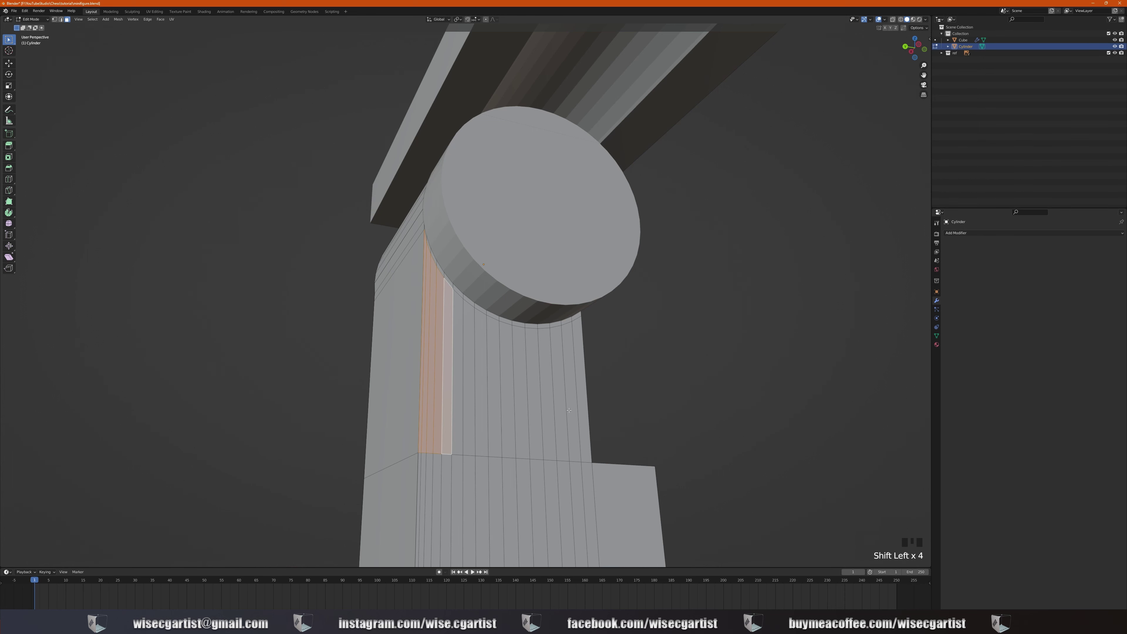
{"action": "left_click", "coordinate": [581, 409], "text": "ctrl"}
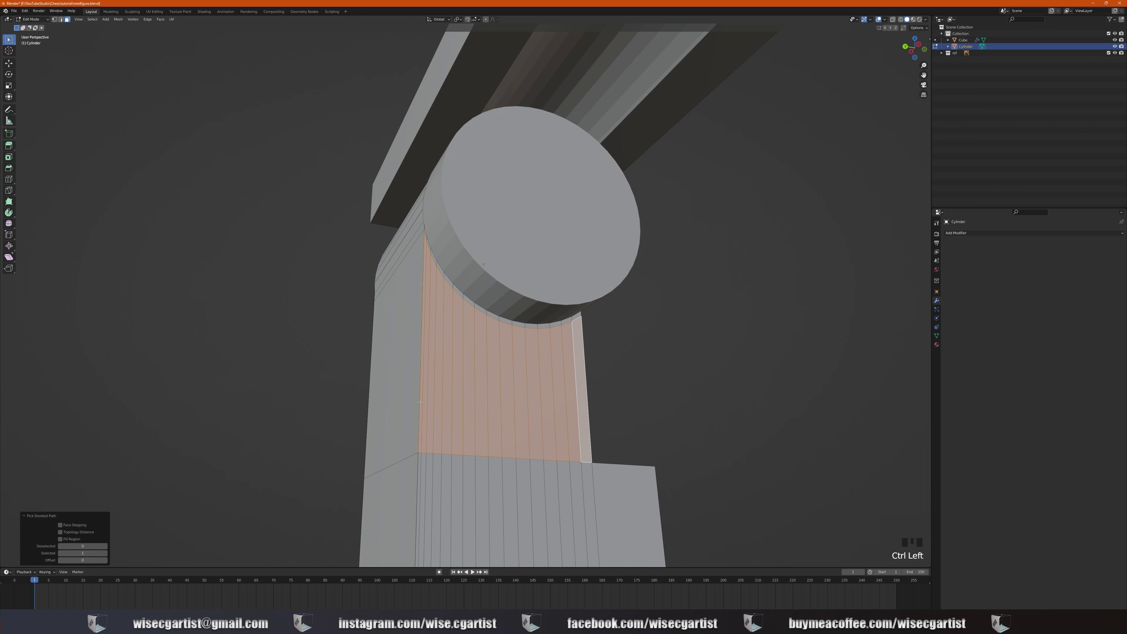
Step: Add all of the foot's inner side faces, including the toe, to the selection and switch to front view
{"action": "scroll", "coordinate": [576, 410], "scroll_direction": "down", "scroll_amount": 2}
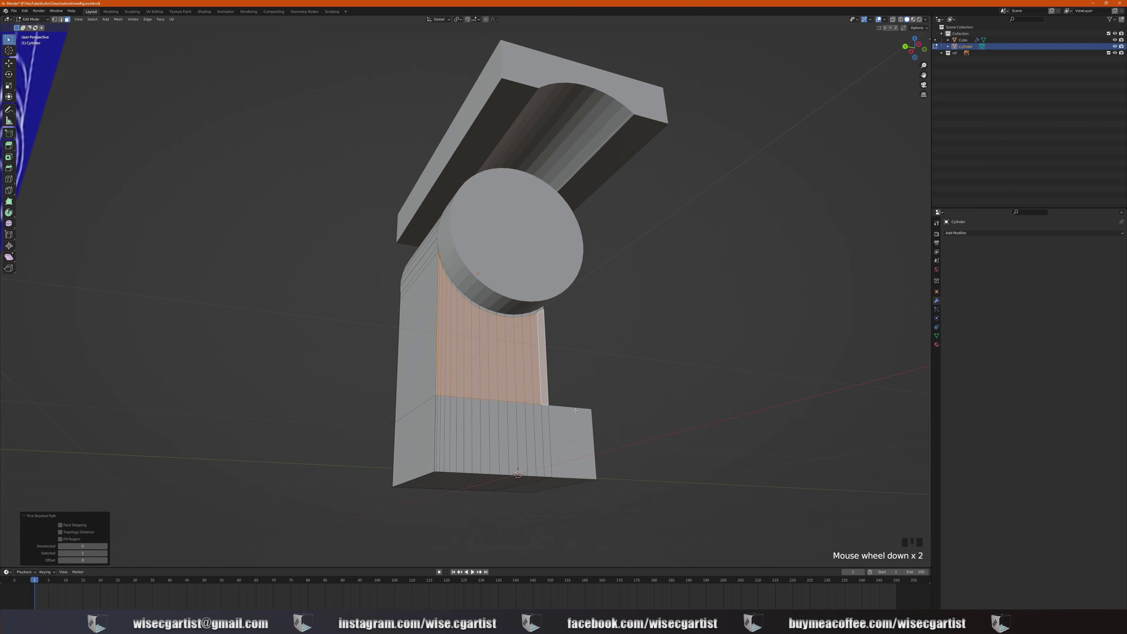
{"action": "left_click", "coordinate": [582, 435], "text": "shift"}
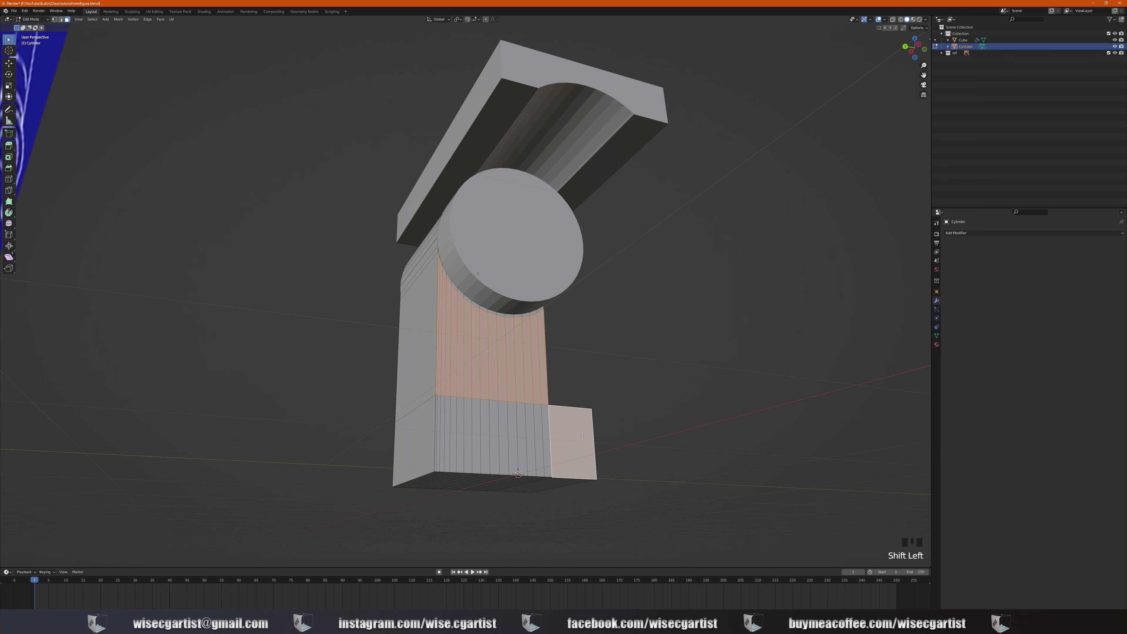
{"action": "left_click", "coordinate": [436, 418], "text": "ctrl"}
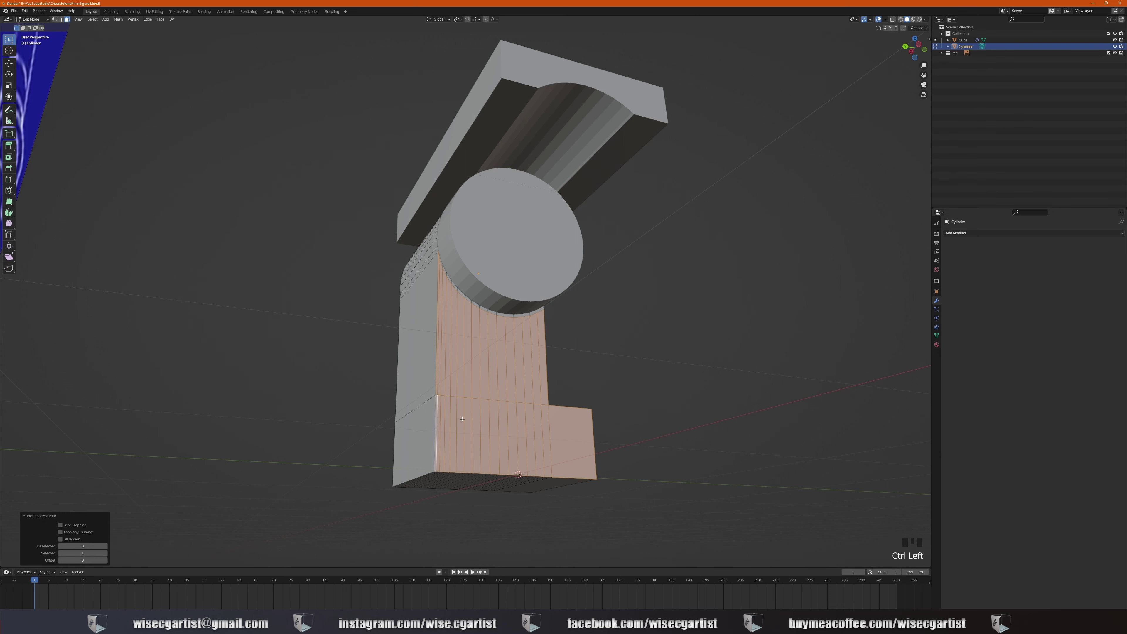
{"action": "middle_click_drag", "start_coordinate": [542, 406], "coordinate": [441, 416]}
{"action": "key", "text": "KP_1"}
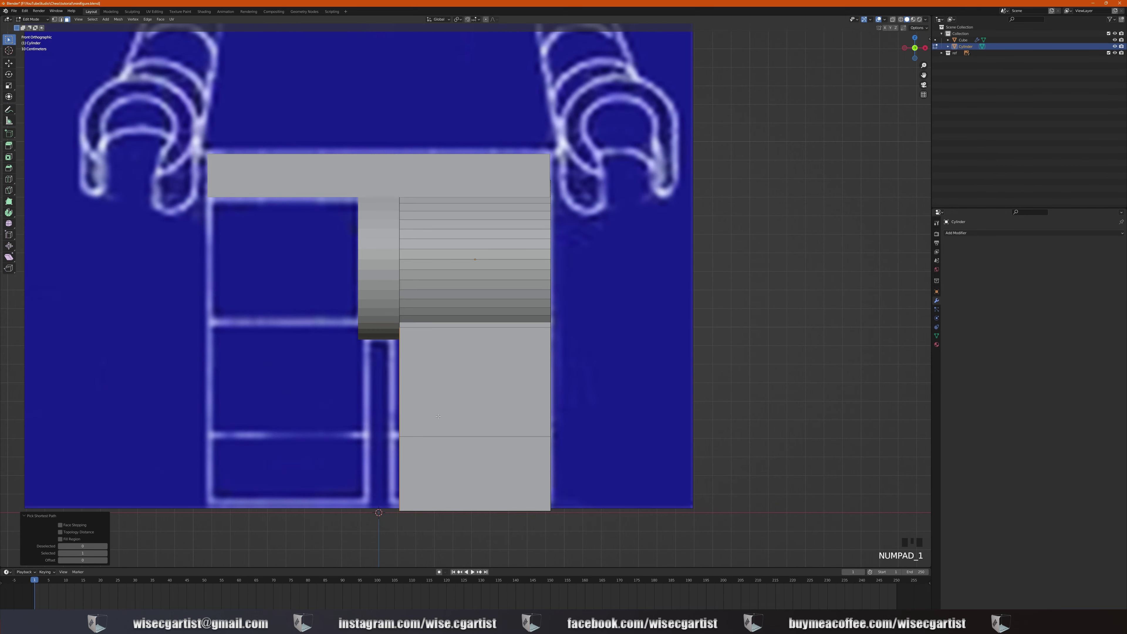
Step: Extrude the selected inner side faces of the leg and foot inward toward the blueprint's centre gap, and return to object mode
{"action": "key", "text": "e"}
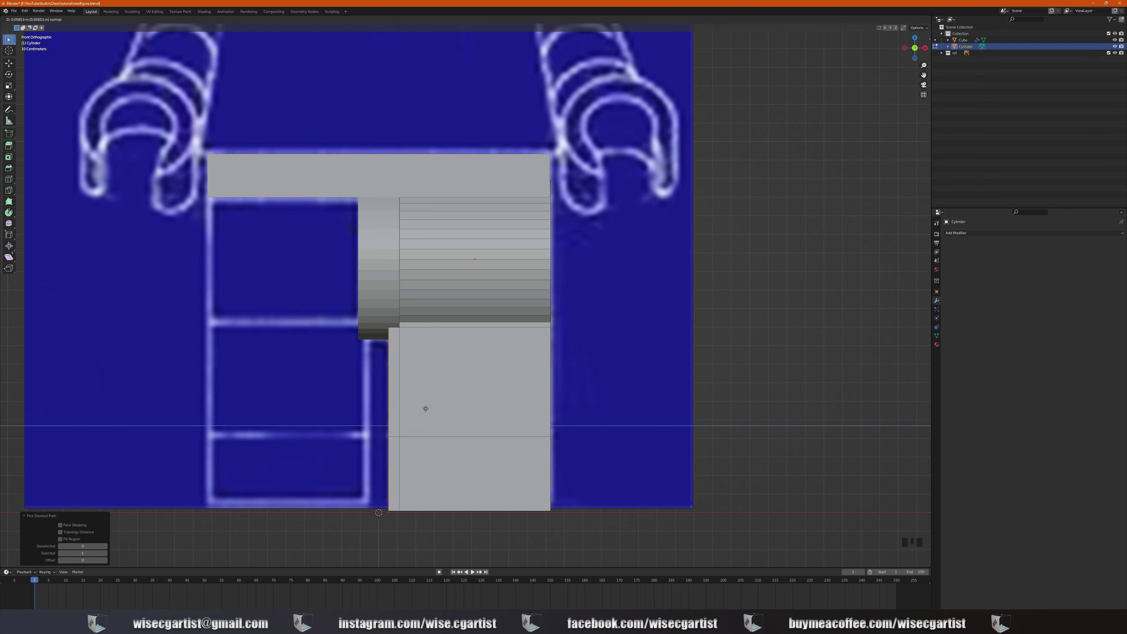
{"action": "left_click", "coordinate": [426, 408]}
{"action": "middle_click_drag", "start_coordinate": [426, 409], "coordinate": [455, 306]}
{"action": "scroll", "coordinate": [475, 402], "scroll_direction": "up", "scroll_amount": 3}
{"action": "scroll", "coordinate": [526, 418], "scroll_direction": "down", "scroll_amount": 3}
{"action": "scroll", "coordinate": [476, 405], "scroll_direction": "down", "scroll_amount": 3}
{"action": "key", "text": "Tab"}
{"action": "scroll", "coordinate": [455, 305], "scroll_direction": "up", "scroll_amount": 3}
{"action": "scroll", "coordinate": [454, 302], "scroll_direction": "down", "scroll_amount": 3}
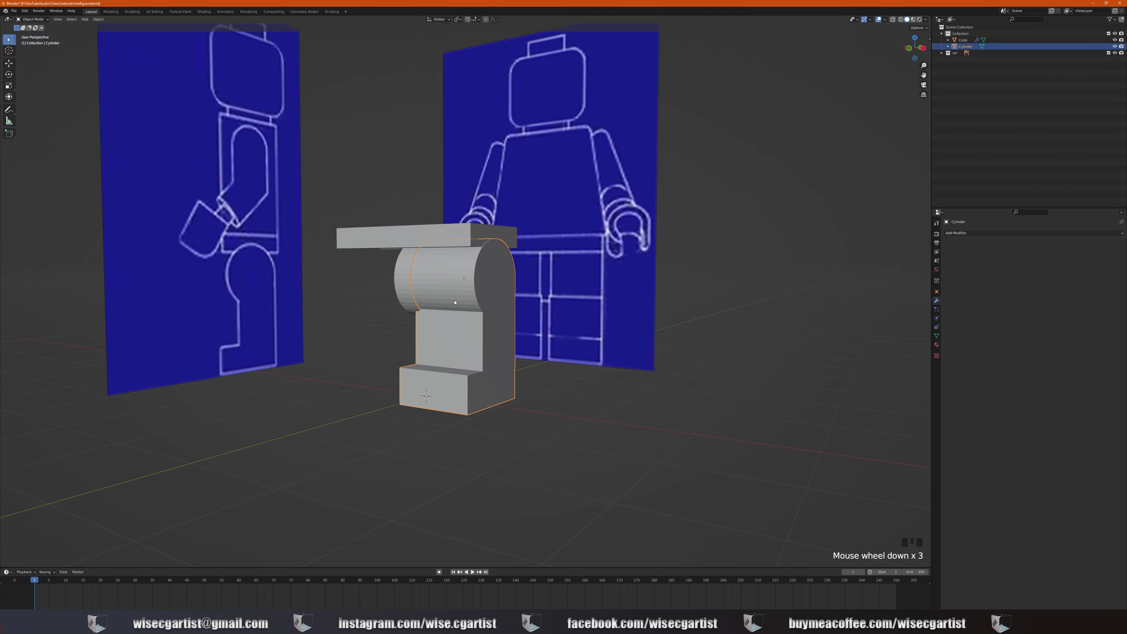
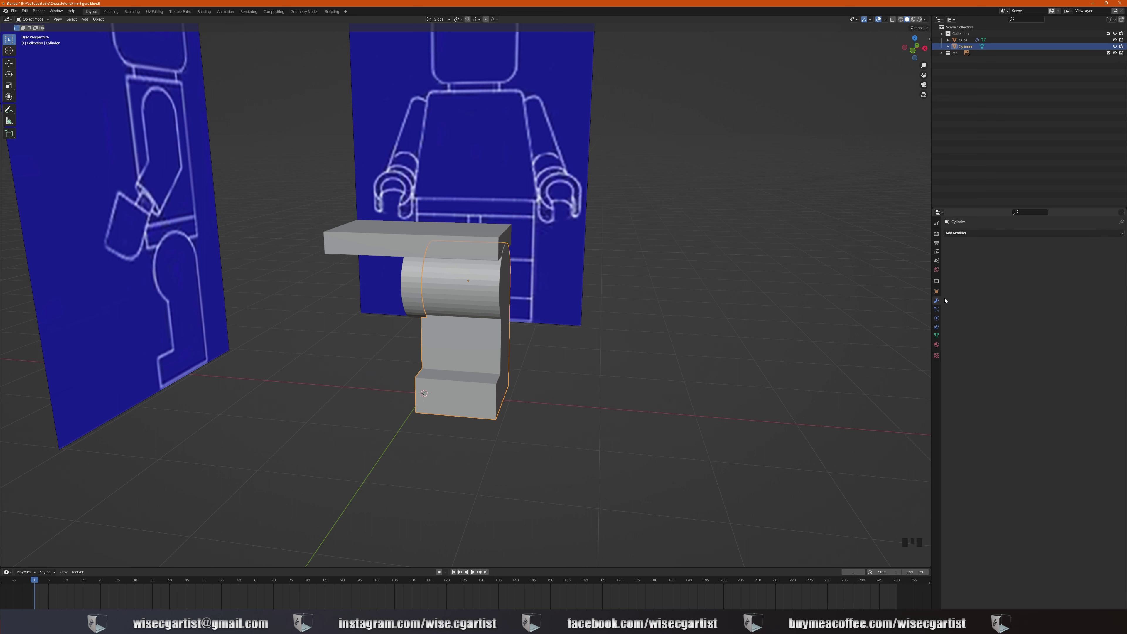
Step: Add a Mirror modifier on the X axis to the leg and inspect the mirrored copy
{"action": "left_click", "coordinate": [959, 233]}
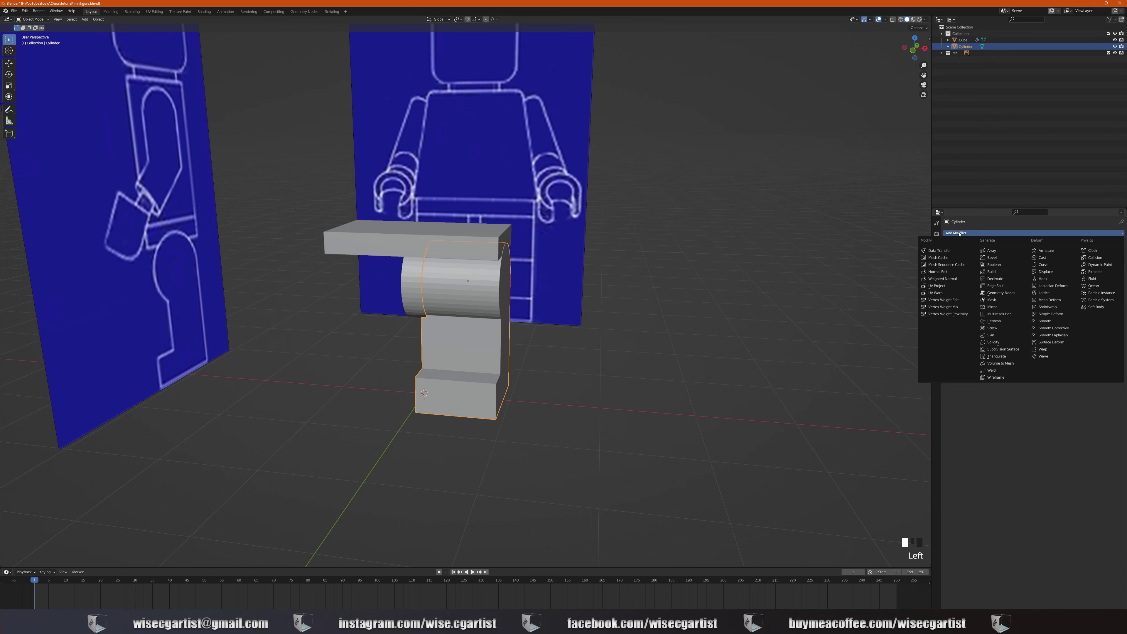
{"action": "left_click", "coordinate": [993, 307]}
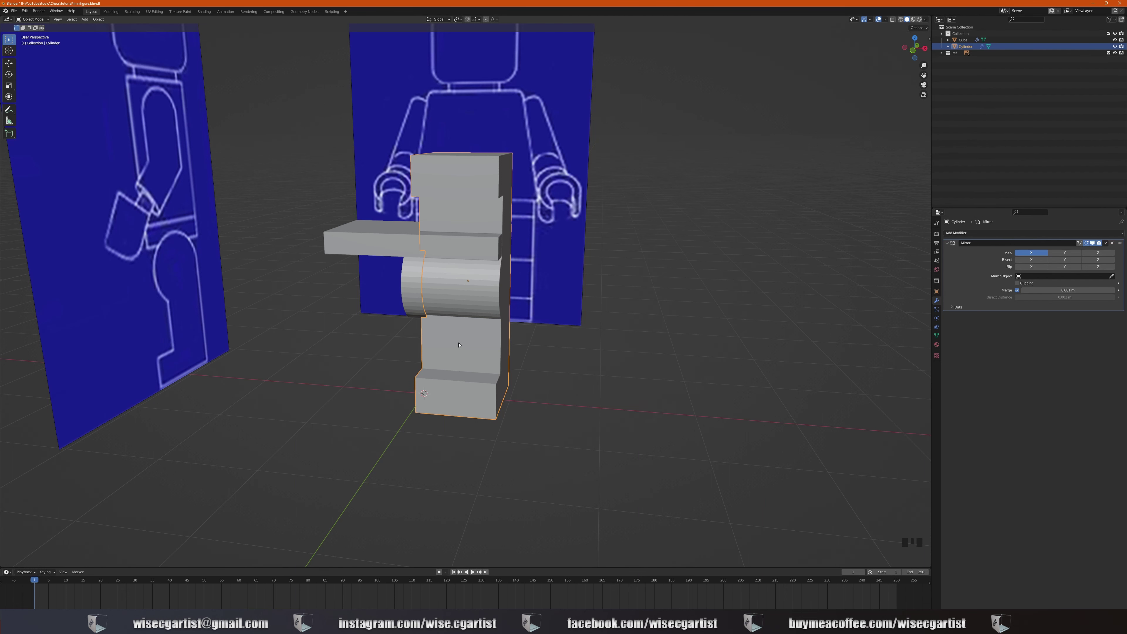
{"action": "middle_click_drag", "start_coordinate": [459, 345], "coordinate": [468, 322]}
{"action": "left_click", "coordinate": [469, 320]}
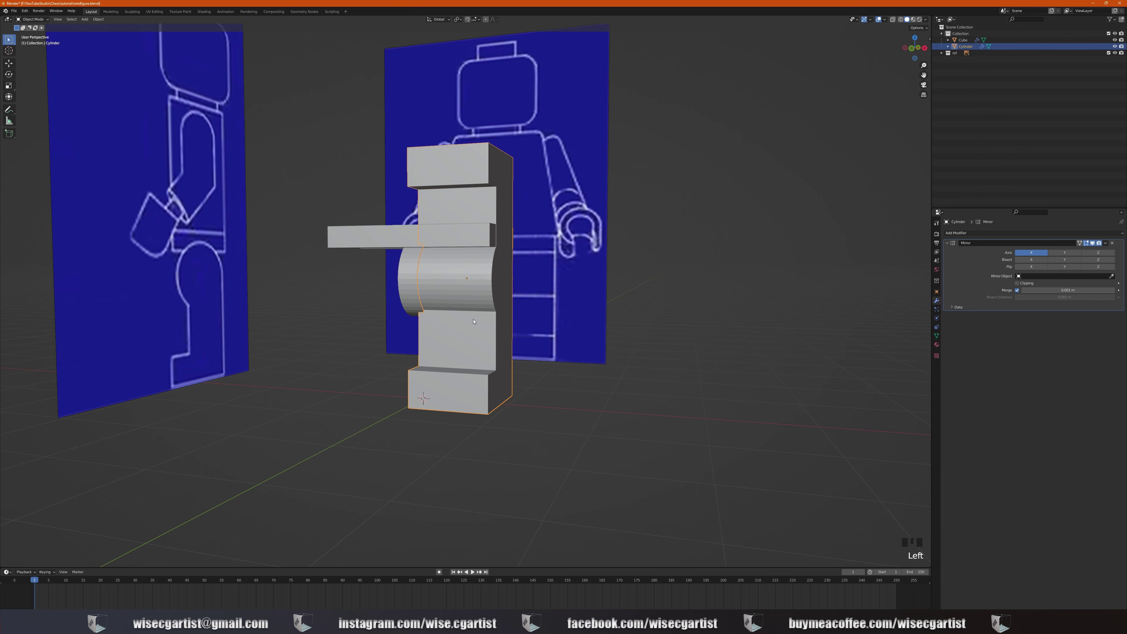
{"action": "middle_click_drag", "start_coordinate": [474, 322], "coordinate": [488, 328]}
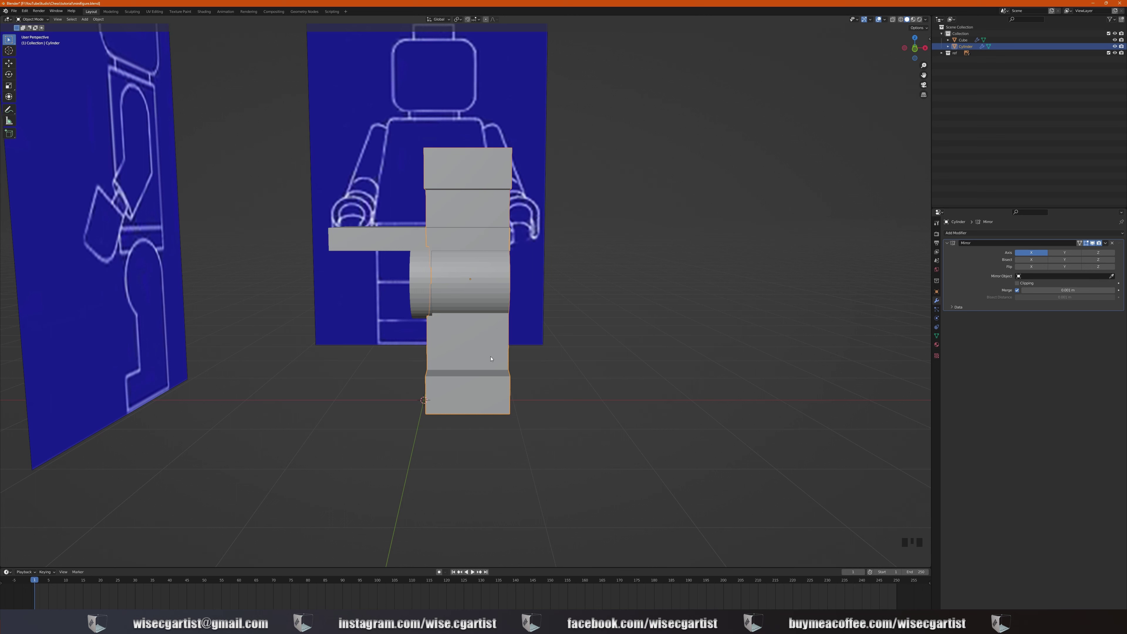
{"action": "left_click", "coordinate": [486, 349]}
Step: Apply the leg's location, rotation and scale, including All Transforms, so that it mirrors across the world centre
{"action": "key", "text": "ctrl+a"}
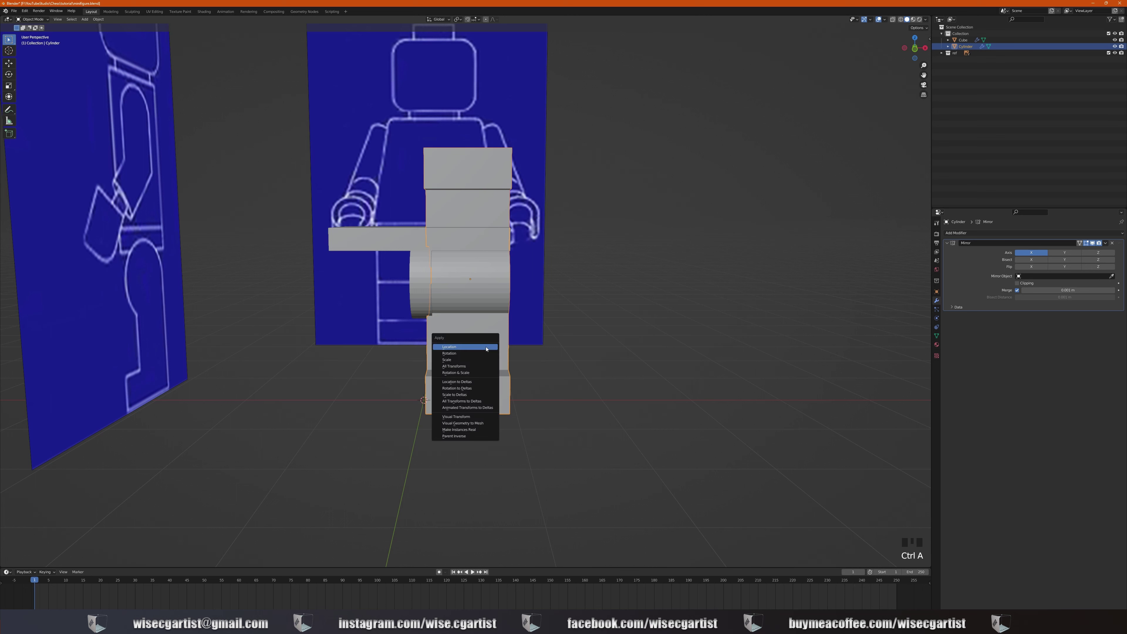
{"action": "left_click", "coordinate": [486, 349]}
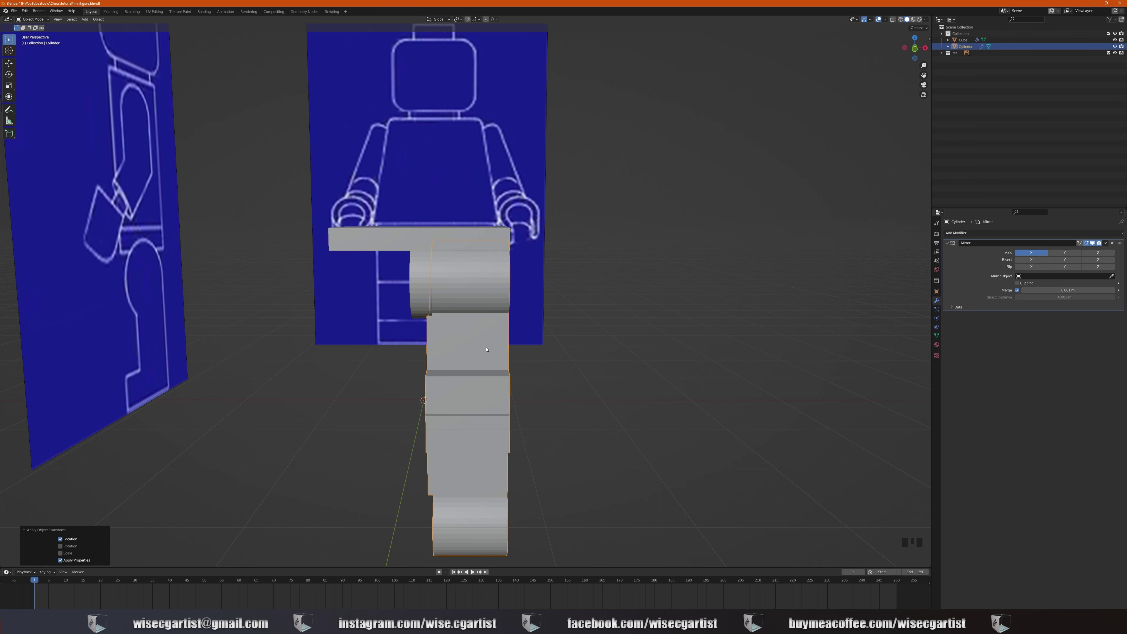
{"action": "key", "text": "ctrl+a"}
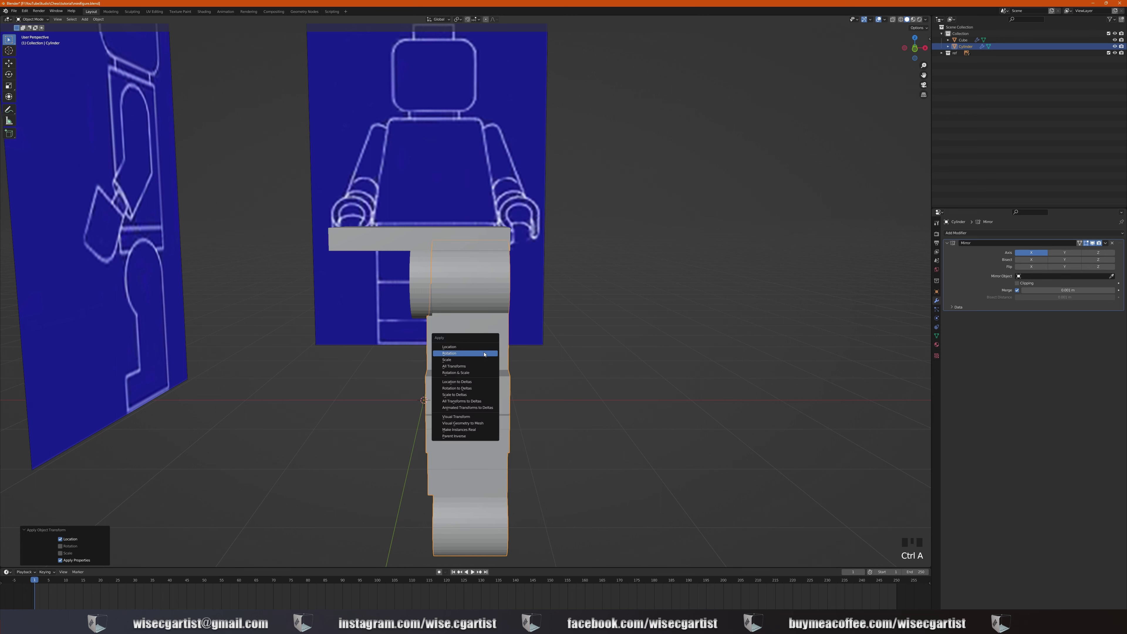
{"action": "left_click", "coordinate": [485, 354]}
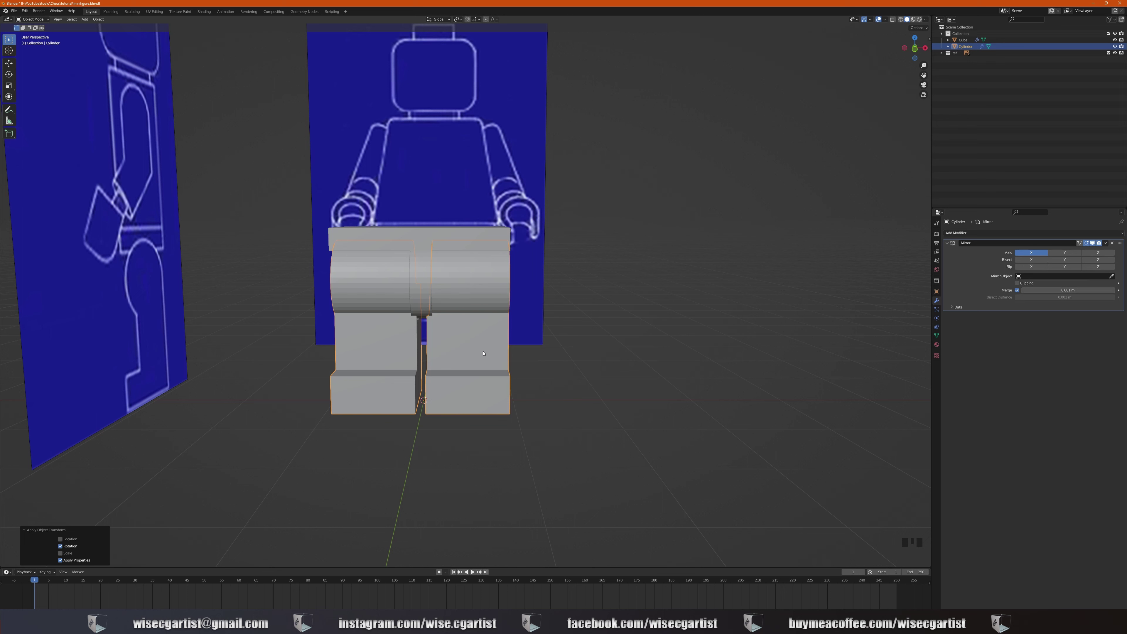
{"action": "key", "text": "ctrl+a"}
{"action": "left_click", "coordinate": [483, 357]}
{"action": "key", "text": "ctrl+a"}
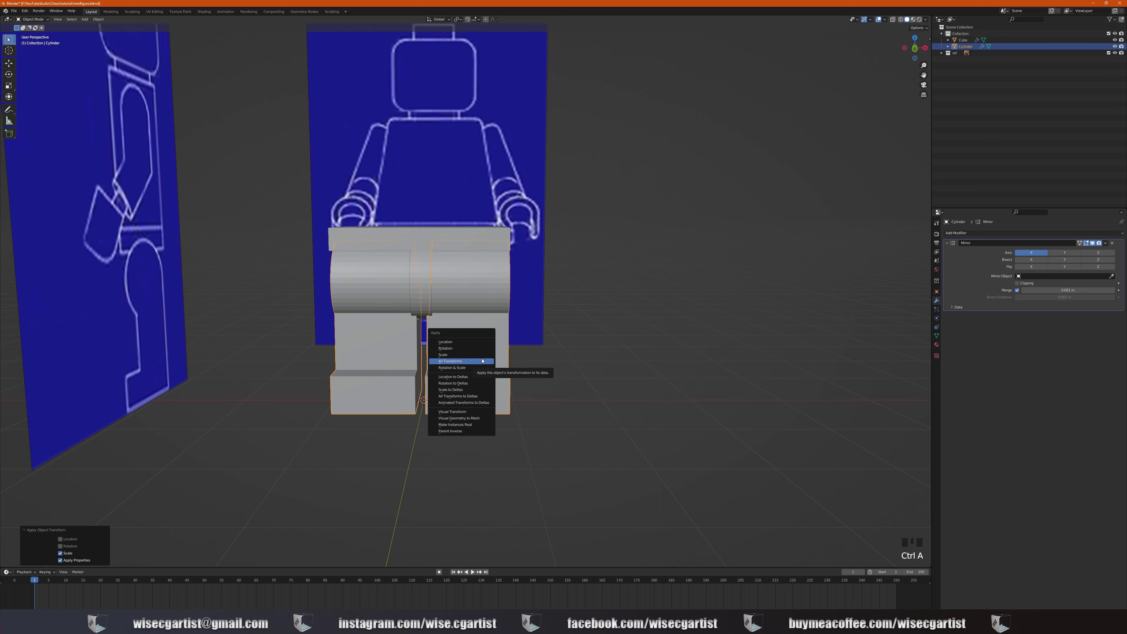
{"action": "left_click", "coordinate": [482, 362]}
Step: Shade the hip block smooth and enable Auto Smooth in its mesh normals settings
{"action": "middle_click_drag", "start_coordinate": [481, 333], "coordinate": [437, 303]}
{"action": "scroll", "coordinate": [468, 332], "scroll_direction": "up", "scroll_amount": 2}
{"action": "scroll", "coordinate": [449, 319], "scroll_direction": "down", "scroll_amount": 3}
{"action": "scroll", "coordinate": [437, 301], "scroll_direction": "up", "scroll_amount": 2}
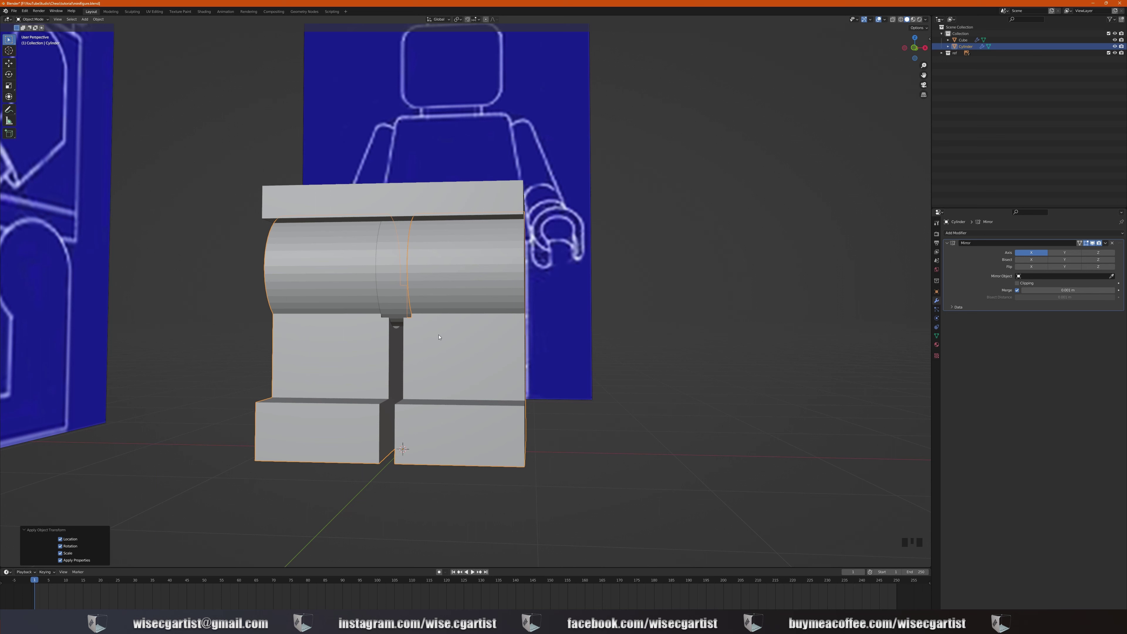
{"action": "left_click", "coordinate": [424, 210]}
{"action": "middle_click_drag", "start_coordinate": [424, 209], "coordinate": [427, 212]}
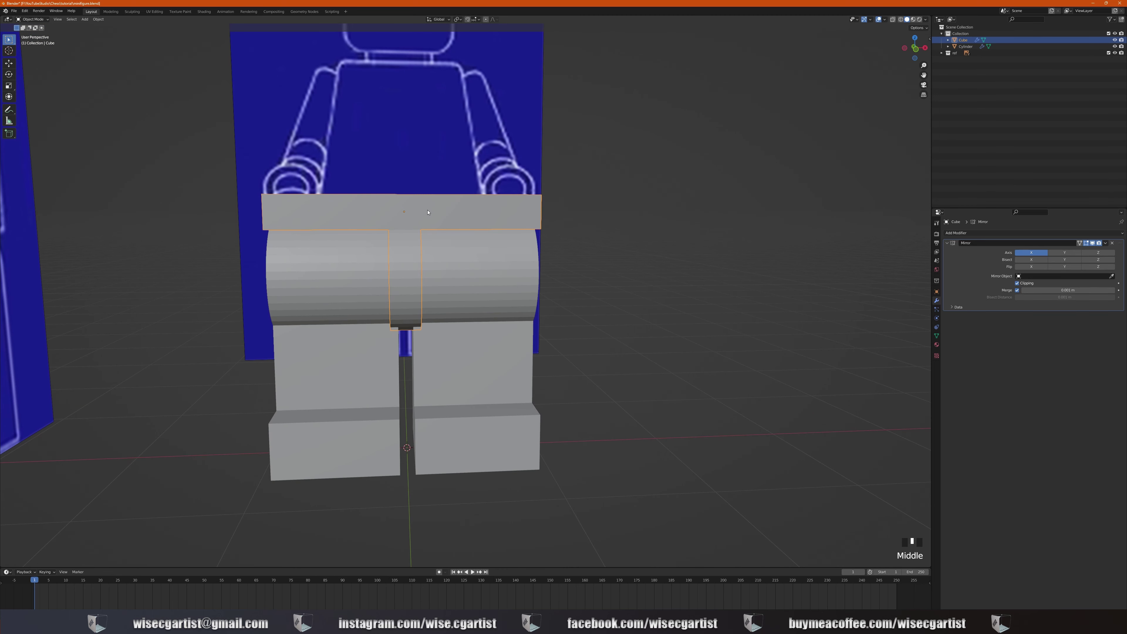
{"action": "right_click", "coordinate": [428, 212]}
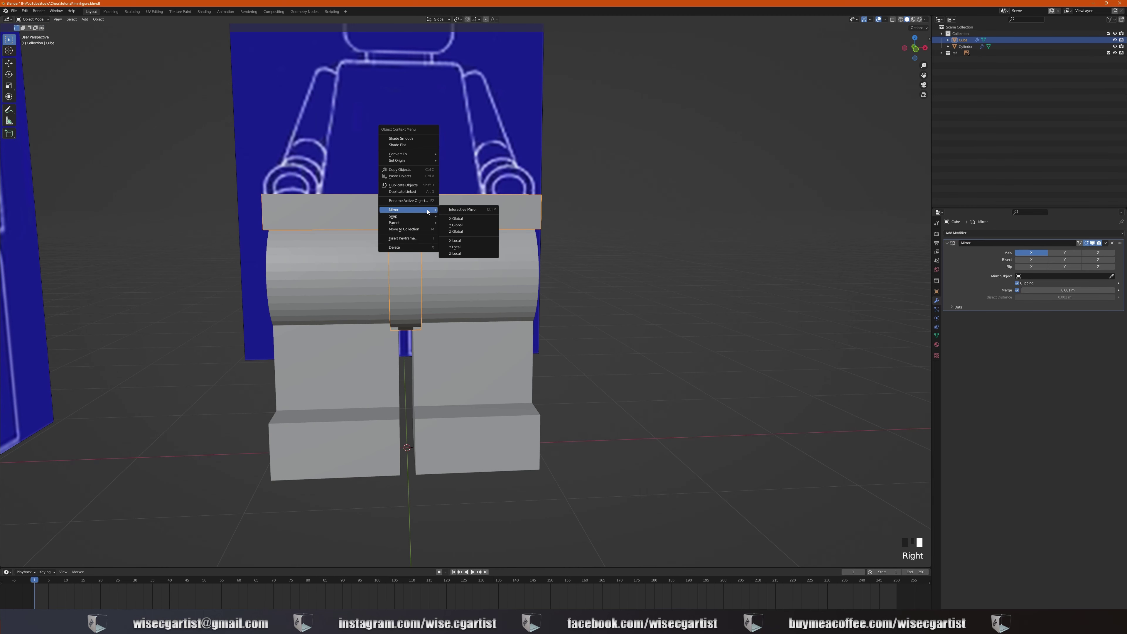
{"action": "left_click", "coordinate": [407, 139]}
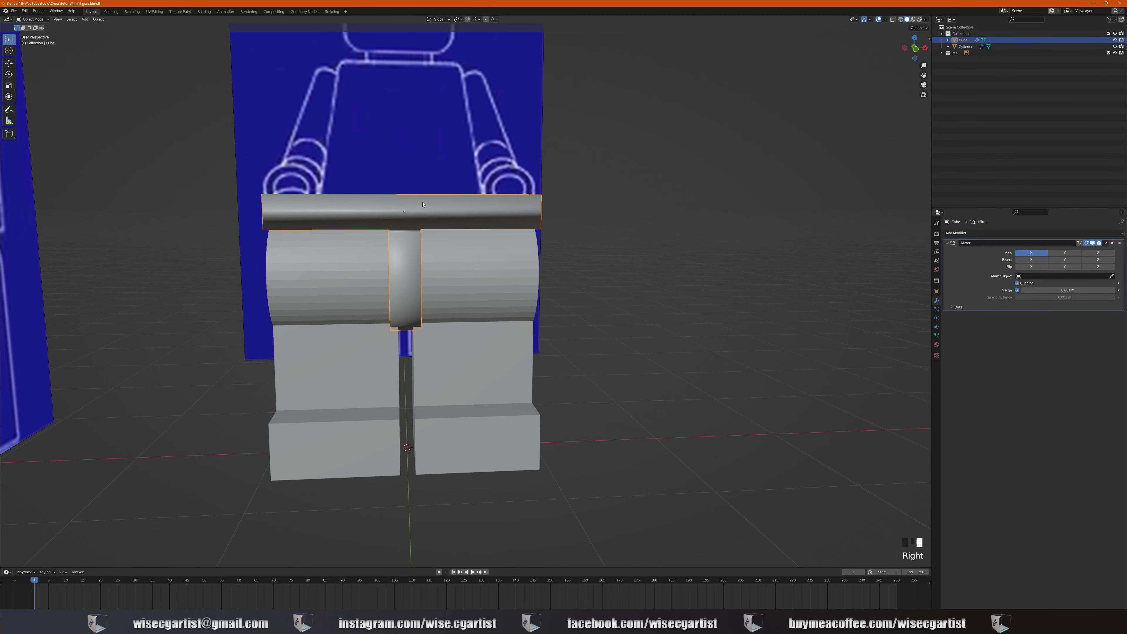
{"action": "middle_click_drag", "start_coordinate": [423, 205], "coordinate": [699, 321]}
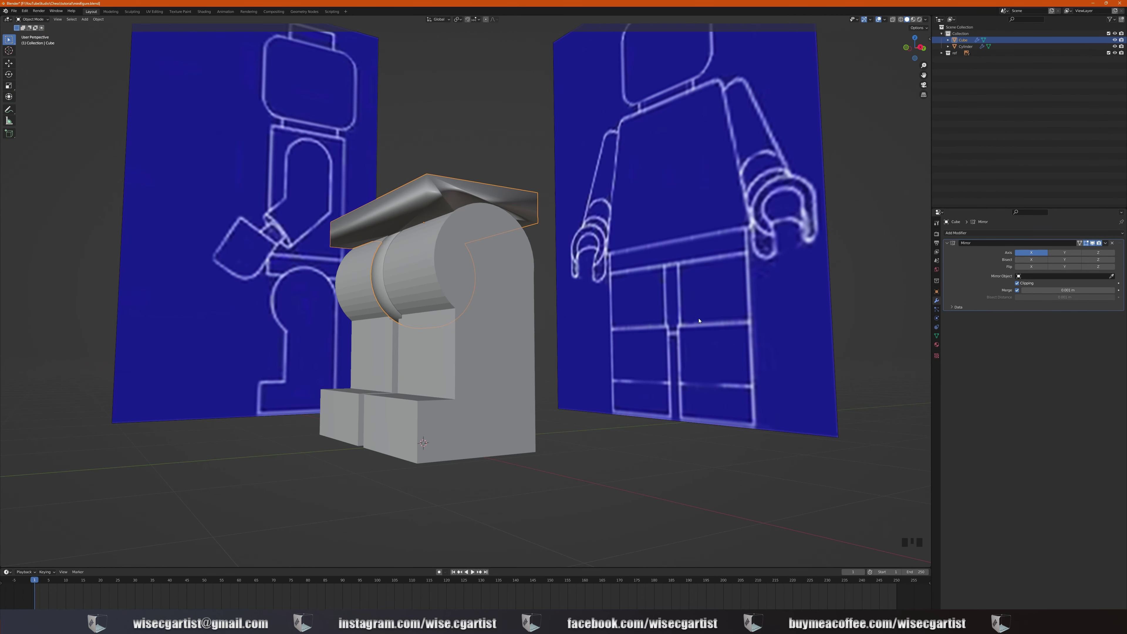
{"action": "left_click", "coordinate": [936, 337]}
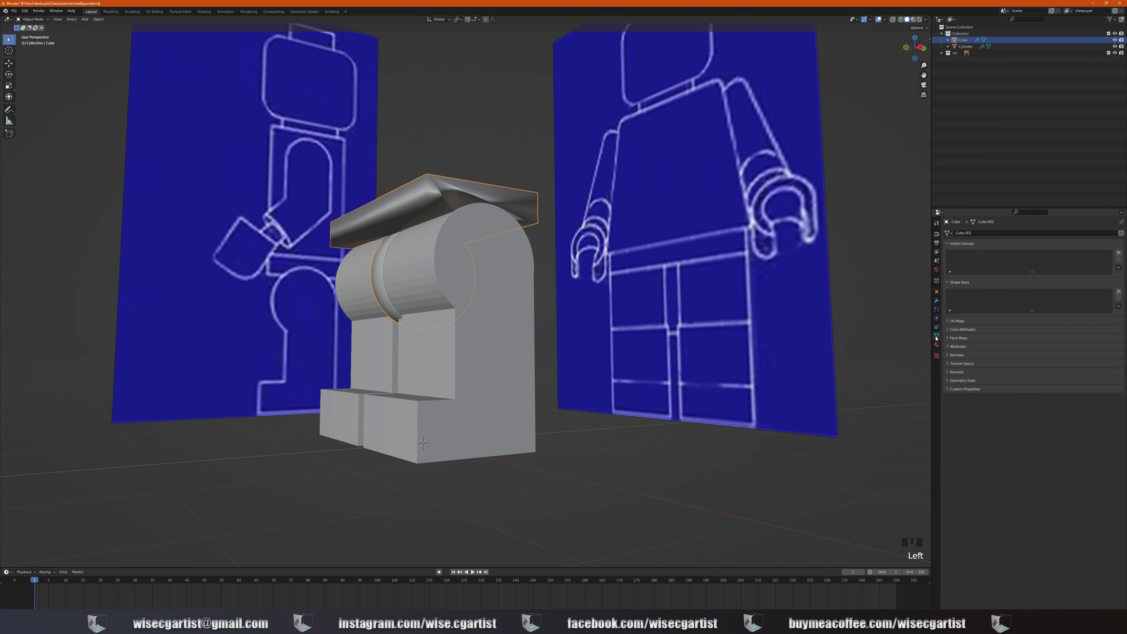
{"action": "left_click", "coordinate": [949, 356]}
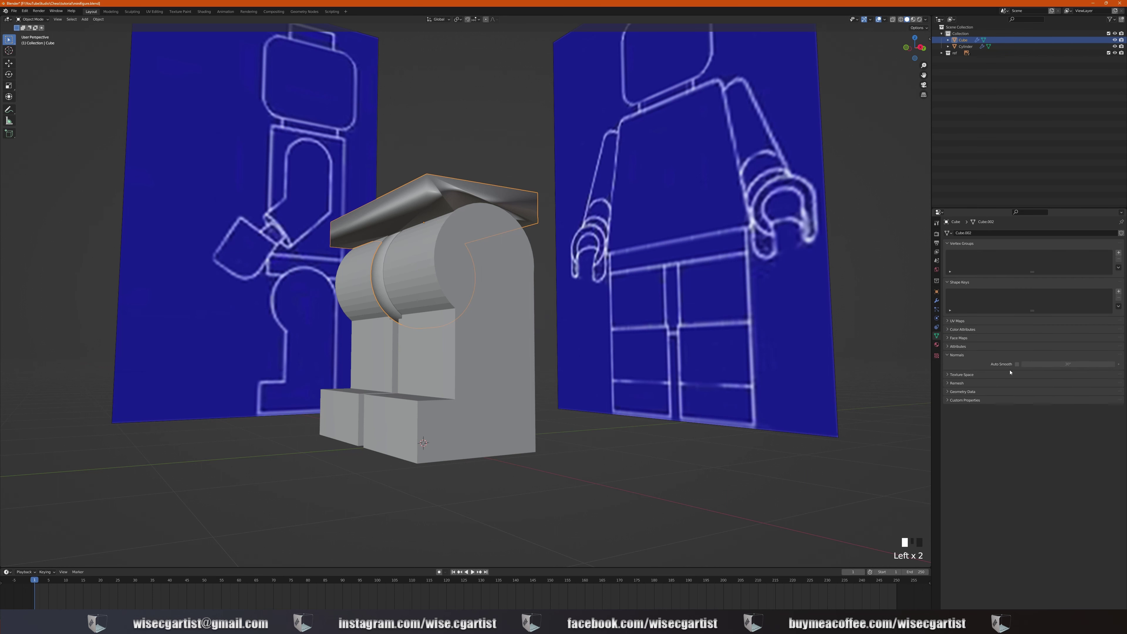
{"action": "left_click", "coordinate": [1018, 364]}
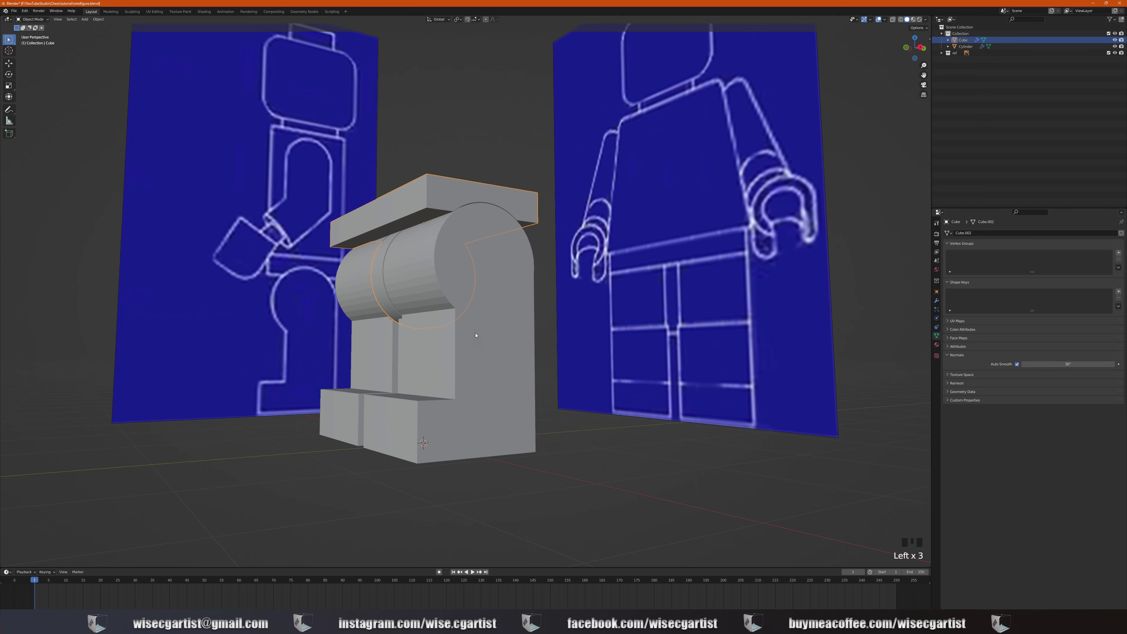
Step: Lower the hip block's Auto Smooth angle and check its shading from several sides
{"action": "middle_click_drag", "start_coordinate": [476, 335], "coordinate": [515, 344]}
{"action": "scroll", "coordinate": [521, 347], "scroll_direction": "up", "scroll_amount": 2}
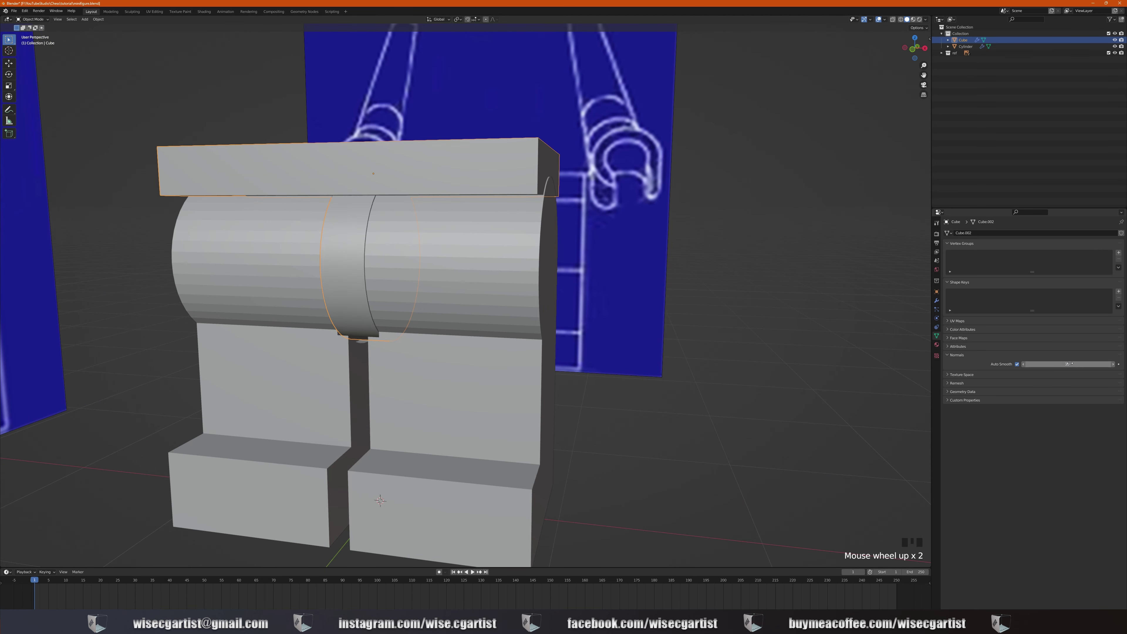
{"action": "left_click_drag", "start_coordinate": [1067, 364], "coordinate": [1028, 364]}
{"action": "left_click_drag", "start_coordinate": [1068, 364], "coordinate": [1076, 364]}
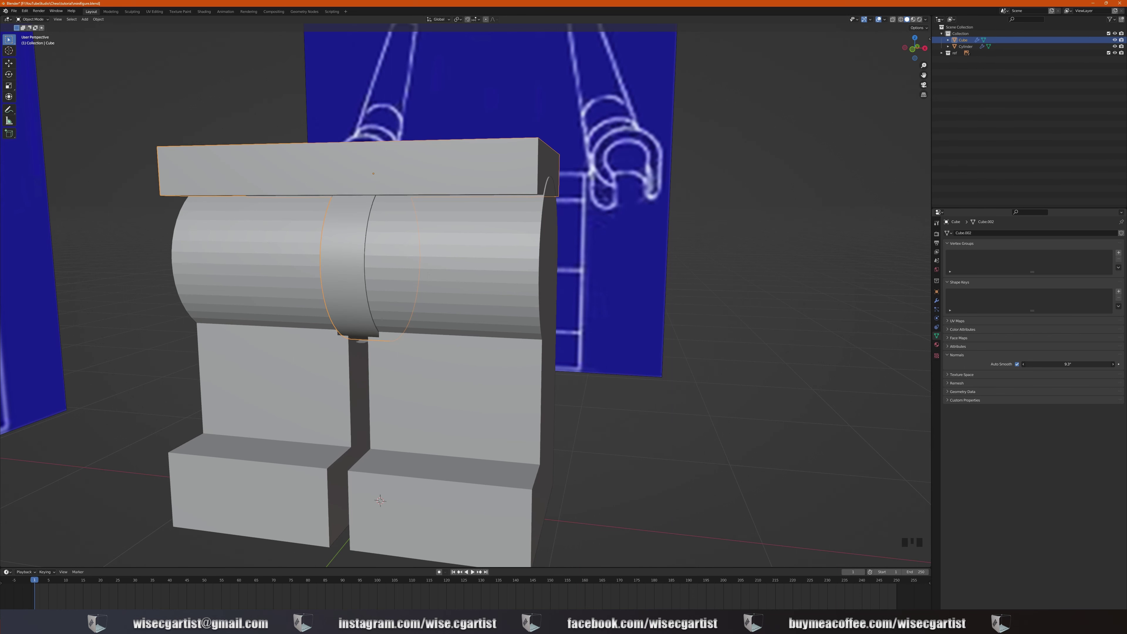
{"action": "middle_click_drag", "start_coordinate": [305, 261], "coordinate": [352, 251]}
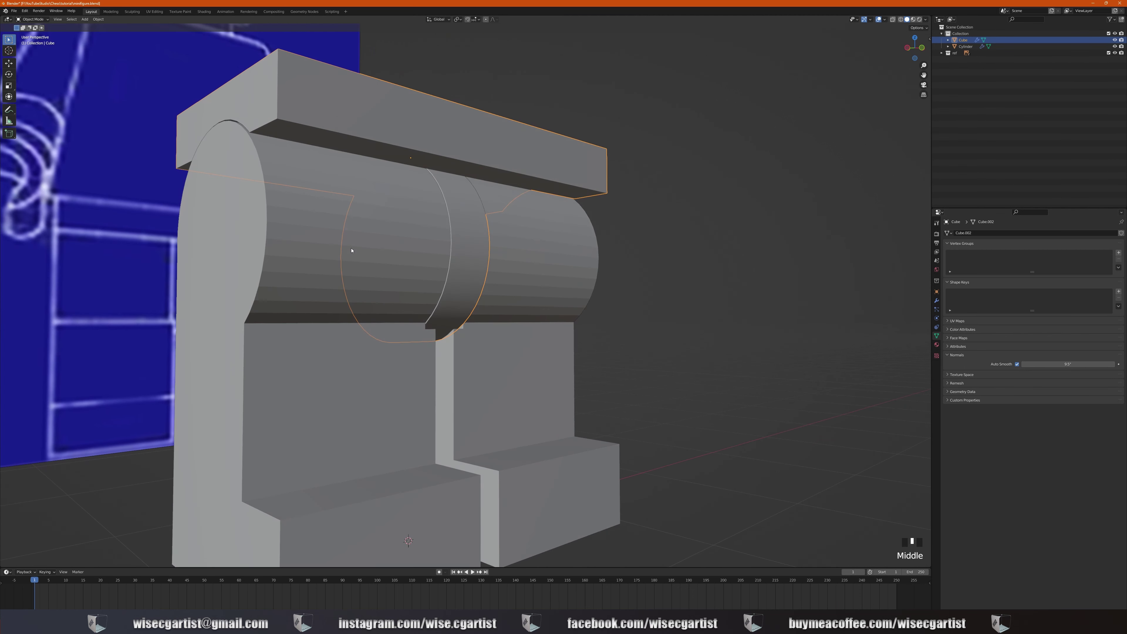
{"action": "scroll", "coordinate": [420, 267], "scroll_direction": "down", "scroll_amount": 3}
{"action": "middle_click_drag", "start_coordinate": [419, 268], "coordinate": [398, 287]}
Step: Select the legs, shade them smooth and enable Auto Smooth for their normals
{"action": "left_click", "coordinate": [483, 318]}
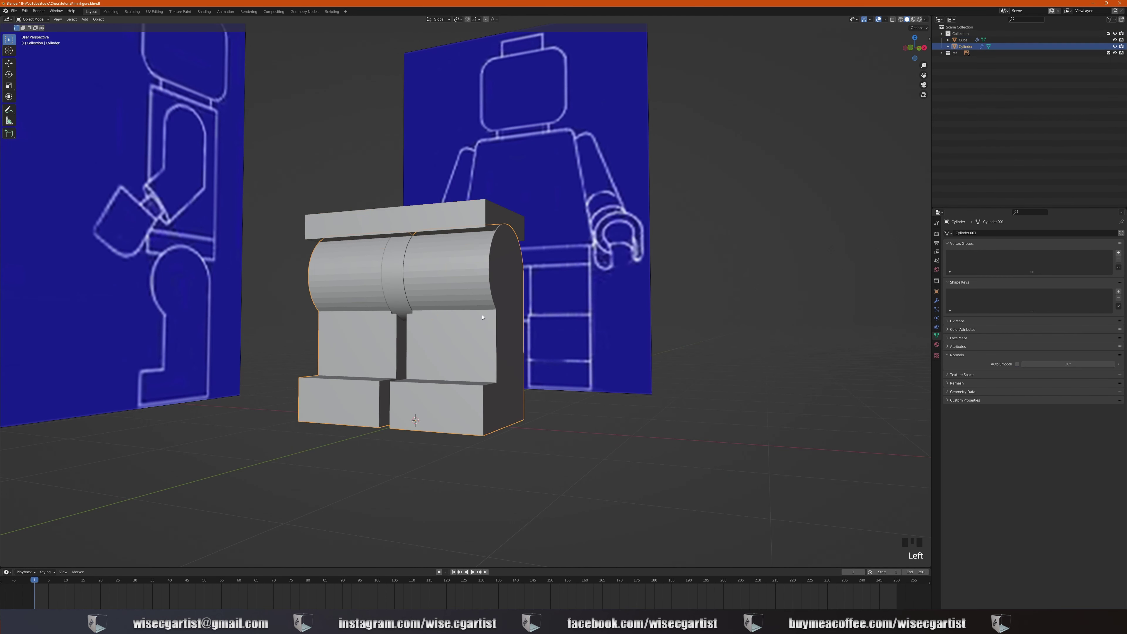
{"action": "right_click", "coordinate": [444, 270]}
{"action": "left_click", "coordinate": [444, 268]}
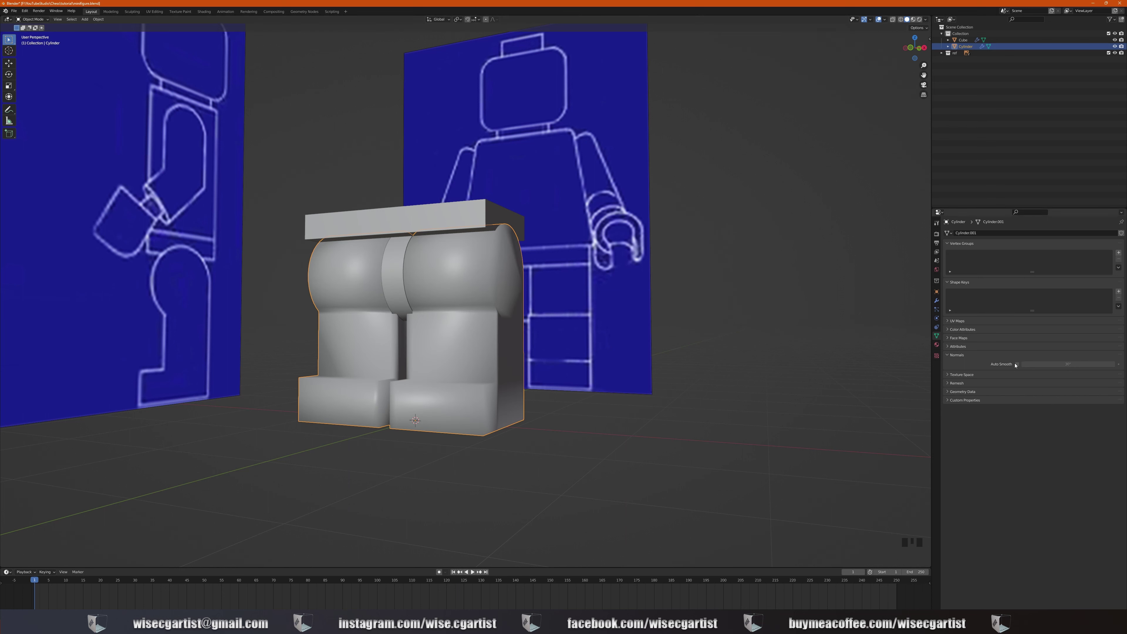
{"action": "left_click", "coordinate": [1016, 364]}
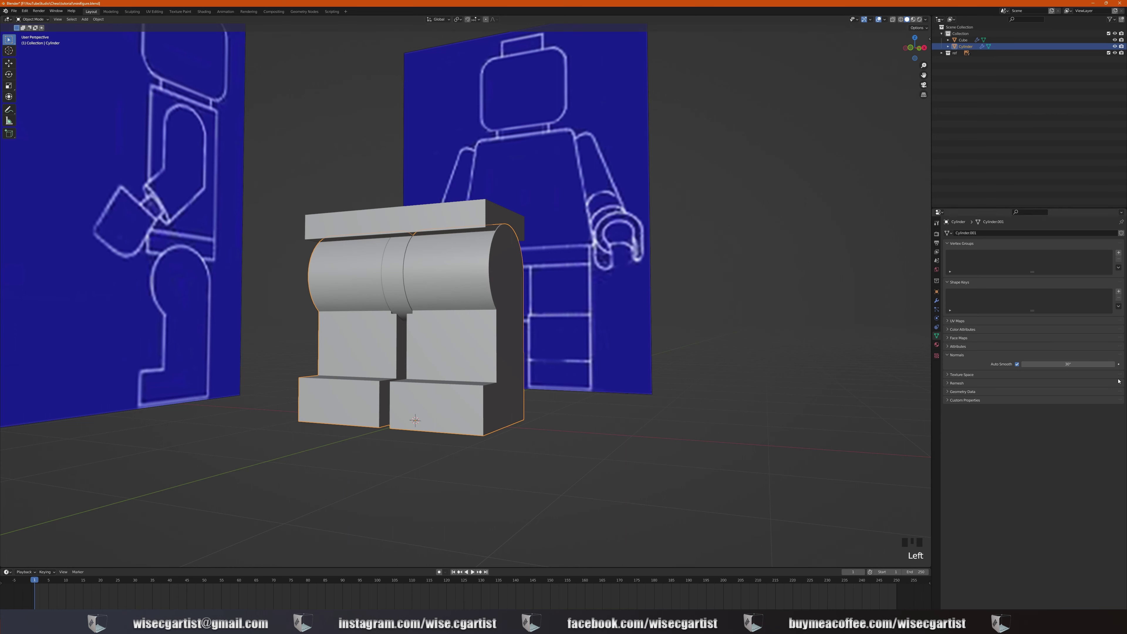
Step: Check the smoothed legs, deselect everything and save the file
{"action": "middle_click_drag", "start_coordinate": [444, 311], "coordinate": [529, 325]}
{"action": "scroll", "coordinate": [470, 312], "scroll_direction": "down", "scroll_amount": 5}
{"action": "left_click", "coordinate": [518, 346]}
{"action": "scroll", "coordinate": [530, 325], "scroll_direction": "up", "scroll_amount": 2}
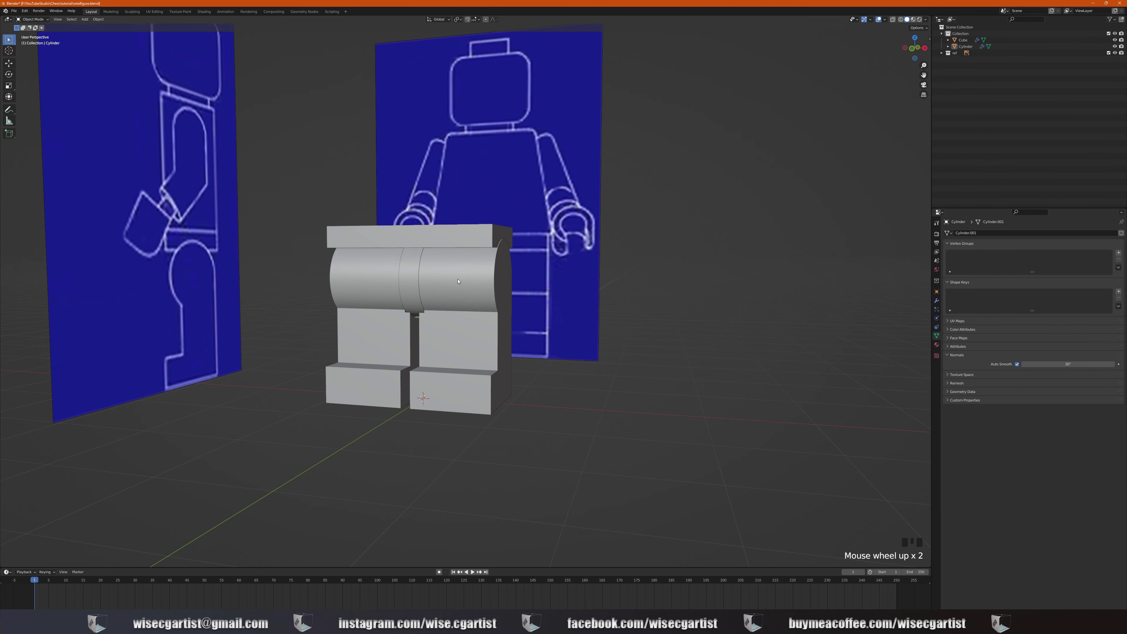
{"action": "key", "text": "ctrl+s"}
Step: Examine the legs and hip block against the blueprints in perspective and front view
{"action": "scroll", "coordinate": [401, 260], "scroll_direction": "down", "scroll_amount": 3}
{"action": "mouse_move", "coordinate": [401, 260]}
{"action": "middle_mouse_down"}
{"action": "mouse_move", "coordinate": [356, 282]}
{"action": "mouse_move", "coordinate": [397, 279]}
{"action": "middle_mouse_up"}
{"action": "scroll", "coordinate": [356, 282], "scroll_direction": "up", "scroll_amount": 2}
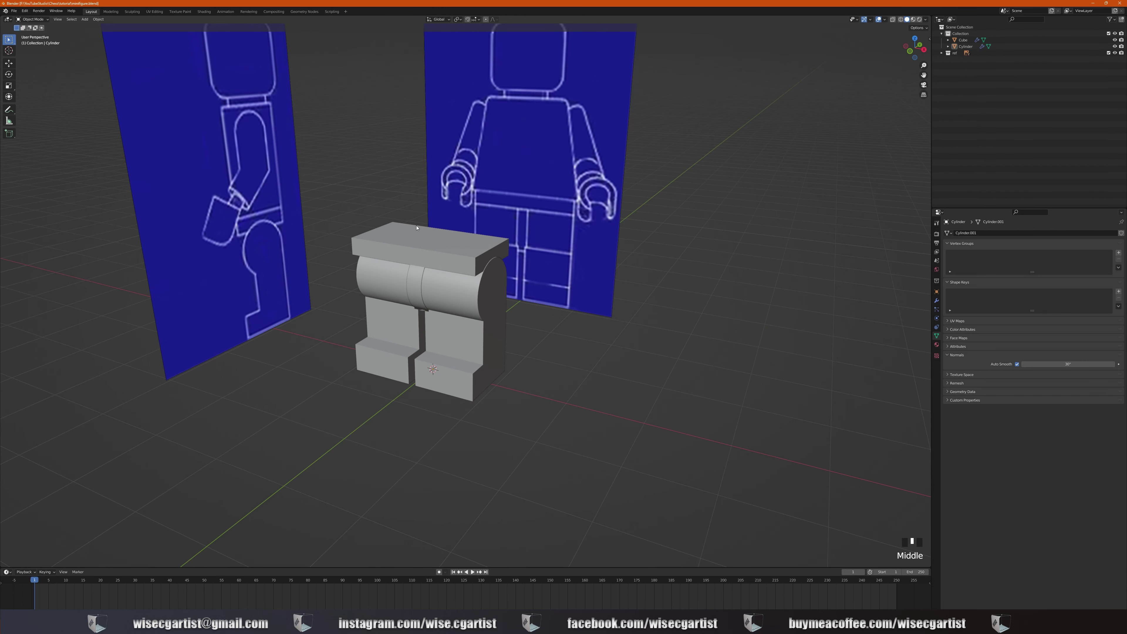
{"action": "middle_click_drag", "start_coordinate": [453, 244], "coordinate": [474, 218]}
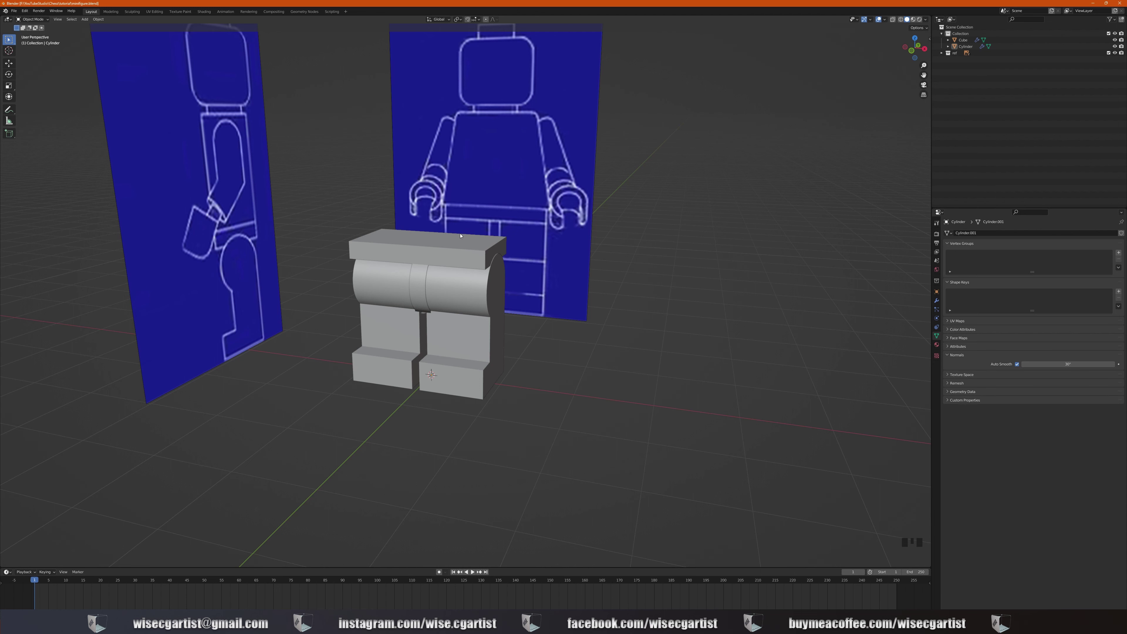
{"action": "key", "text": "KP_1"}
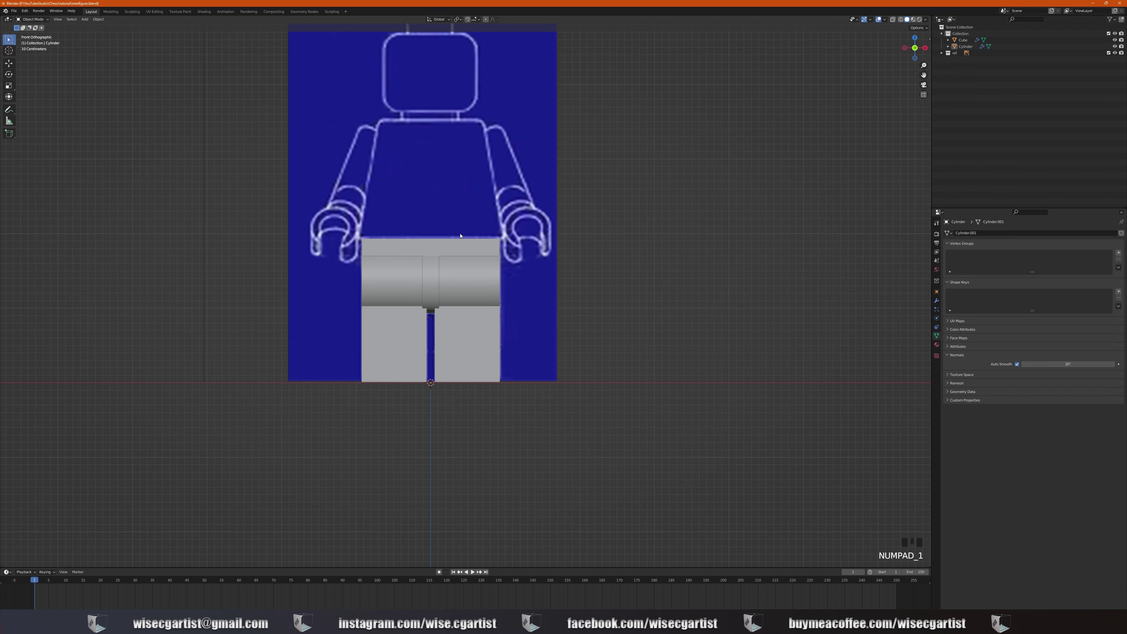
{"action": "scroll", "coordinate": [460, 236], "scroll_direction": "up", "scroll_amount": 1}
{"action": "scroll", "coordinate": [460, 236], "scroll_direction": "down", "scroll_amount": 1}
{"action": "mouse_move", "coordinate": [460, 236]}
{"action": "middle_mouse_down"}
{"action": "mouse_move", "coordinate": [461, 256]}
{"action": "mouse_move", "coordinate": [451, 247]}
{"action": "middle_mouse_up"}
Step: Duplicate the top face of the hip block's editable half and raise the copy slightly along Z
{"action": "left_click", "coordinate": [457, 257]}
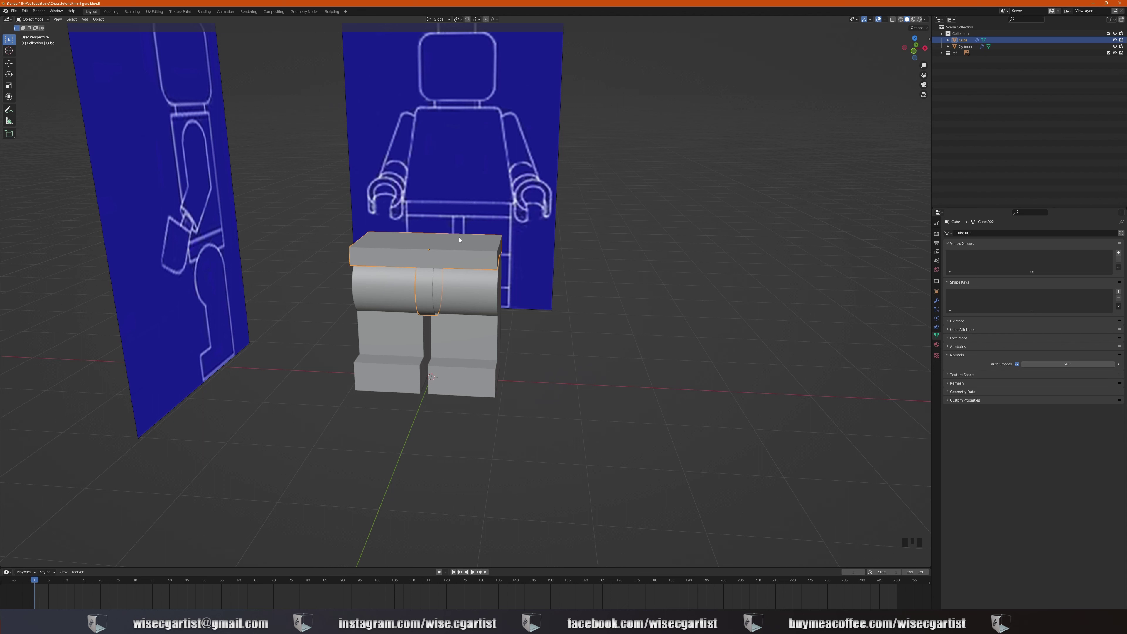
{"action": "key", "text": "Tab"}
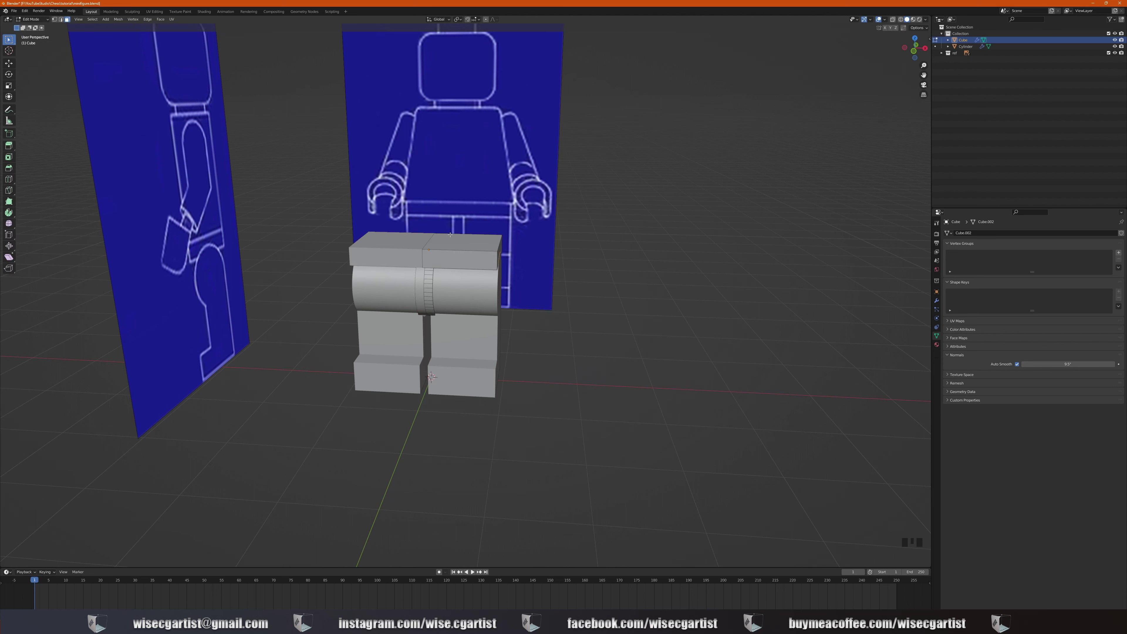
{"action": "left_click", "coordinate": [458, 244]}
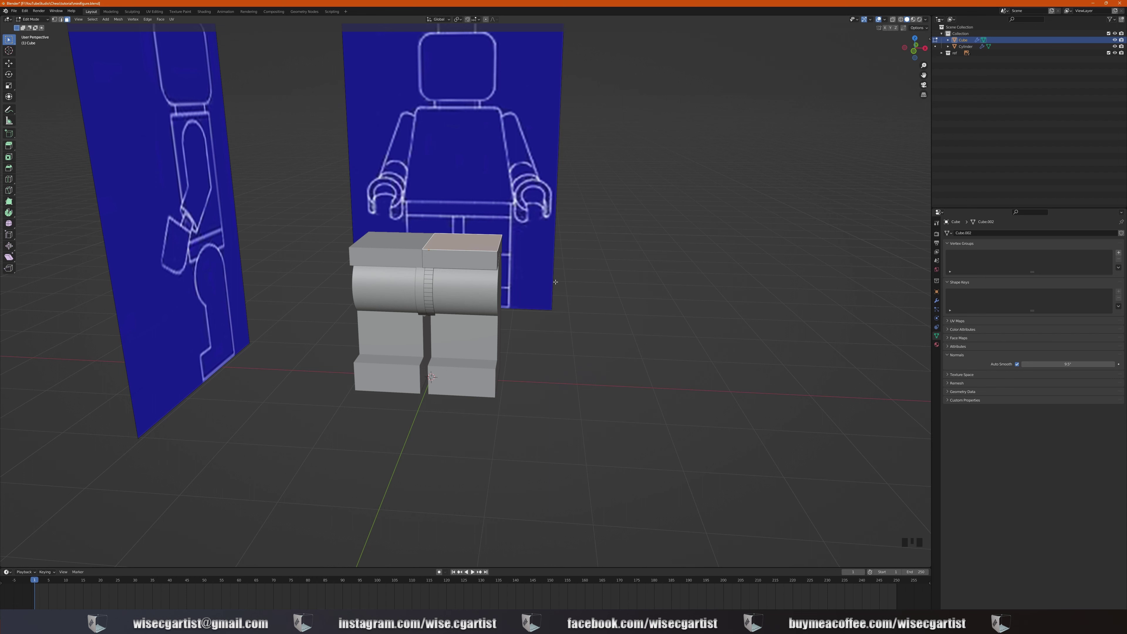
{"action": "key", "text": "shift+d"}
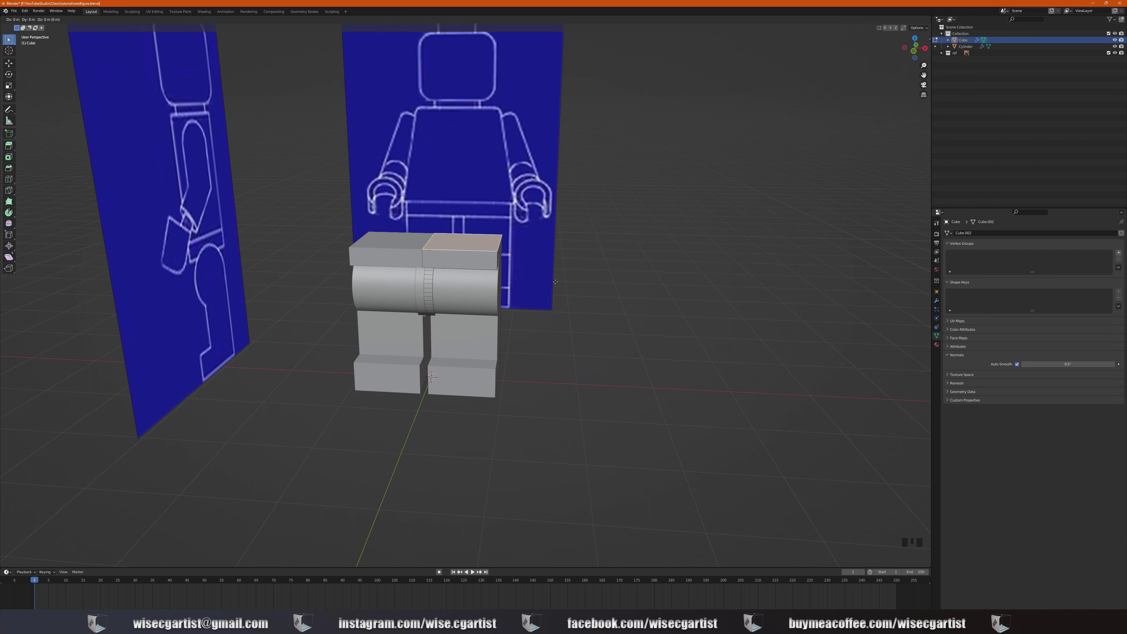
{"action": "key", "text": "z"}
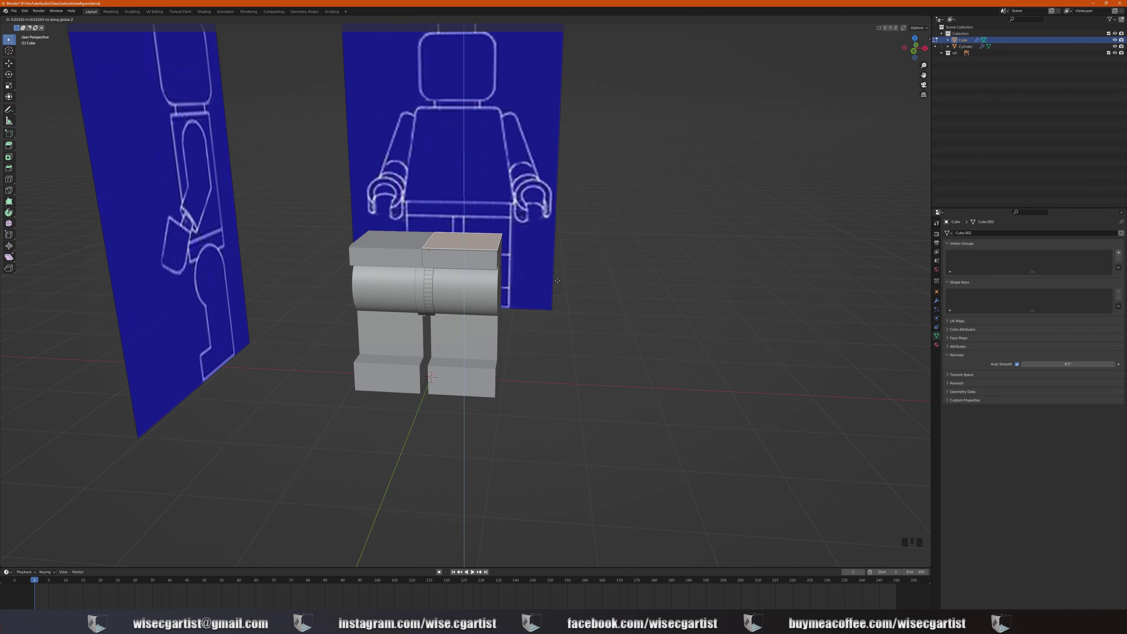
{"action": "left_click", "coordinate": [557, 281]}
{"action": "scroll", "coordinate": [558, 280], "scroll_direction": "up", "scroll_amount": 3}
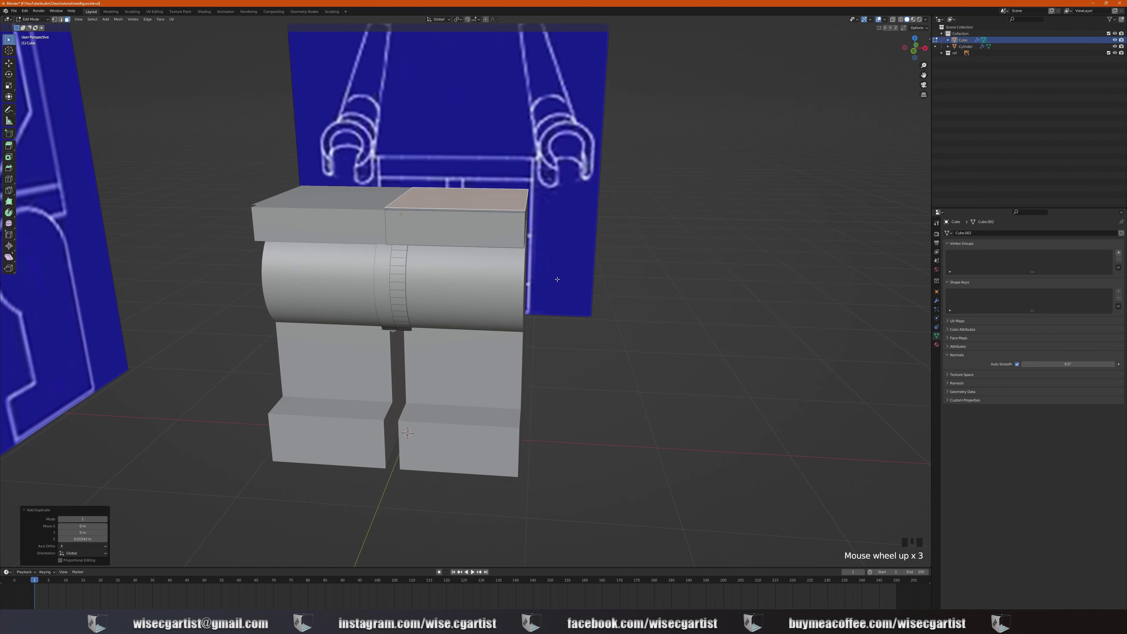
{"action": "middle_click_drag", "start_coordinate": [558, 262], "coordinate": [556, 256]}
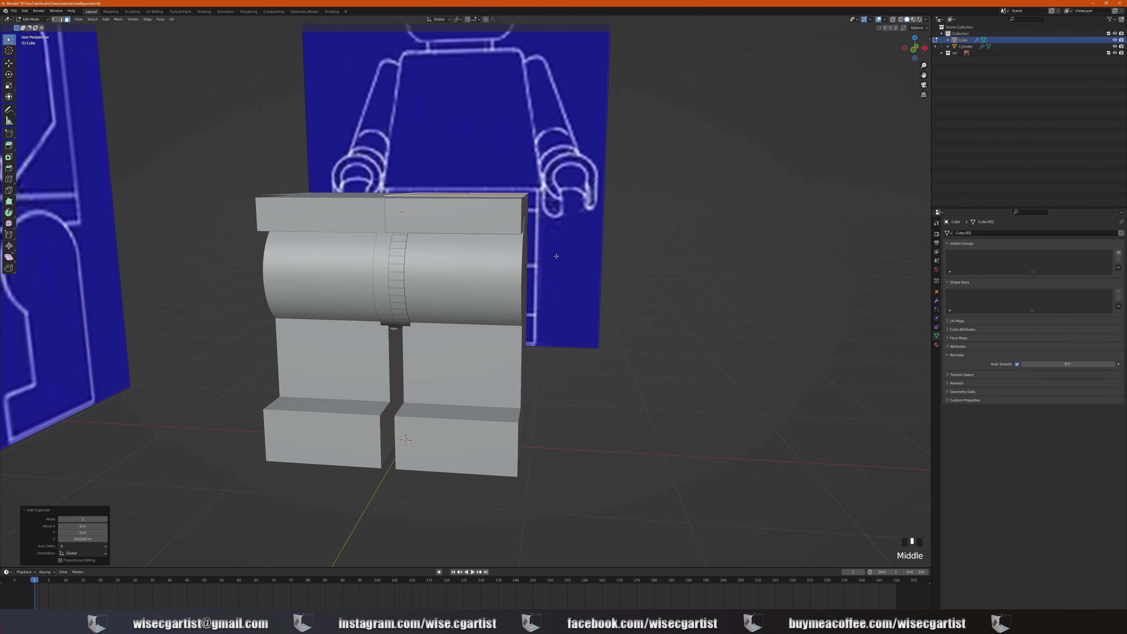
Step: Separate the duplicated face into its own object and open that new object for mesh editing
{"action": "key", "text": "p"}
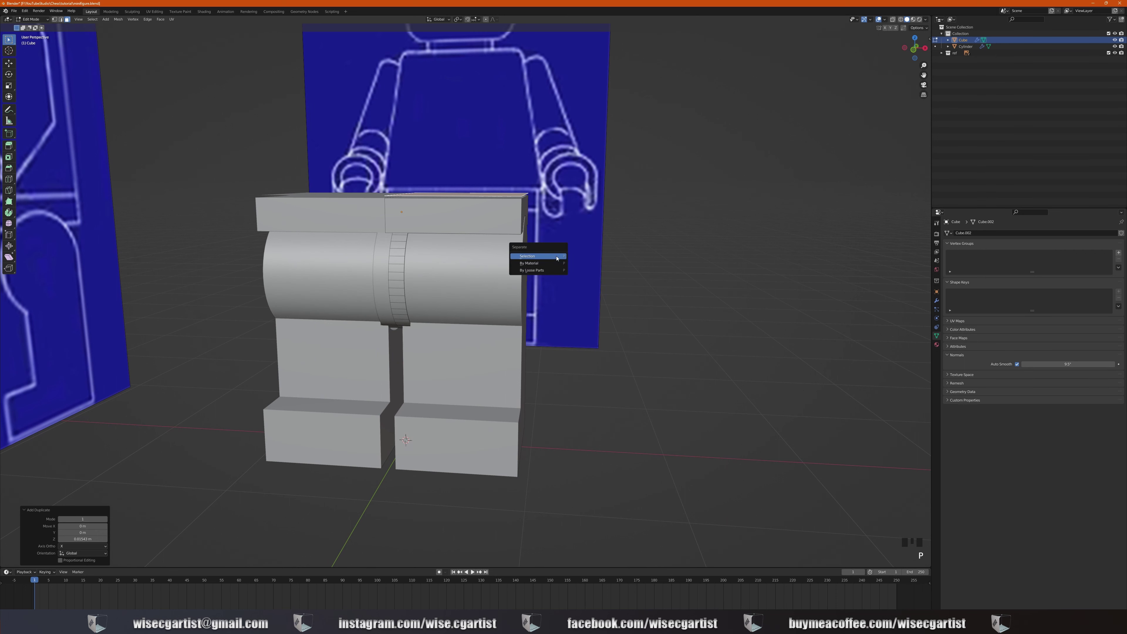
{"action": "left_click", "coordinate": [557, 257]}
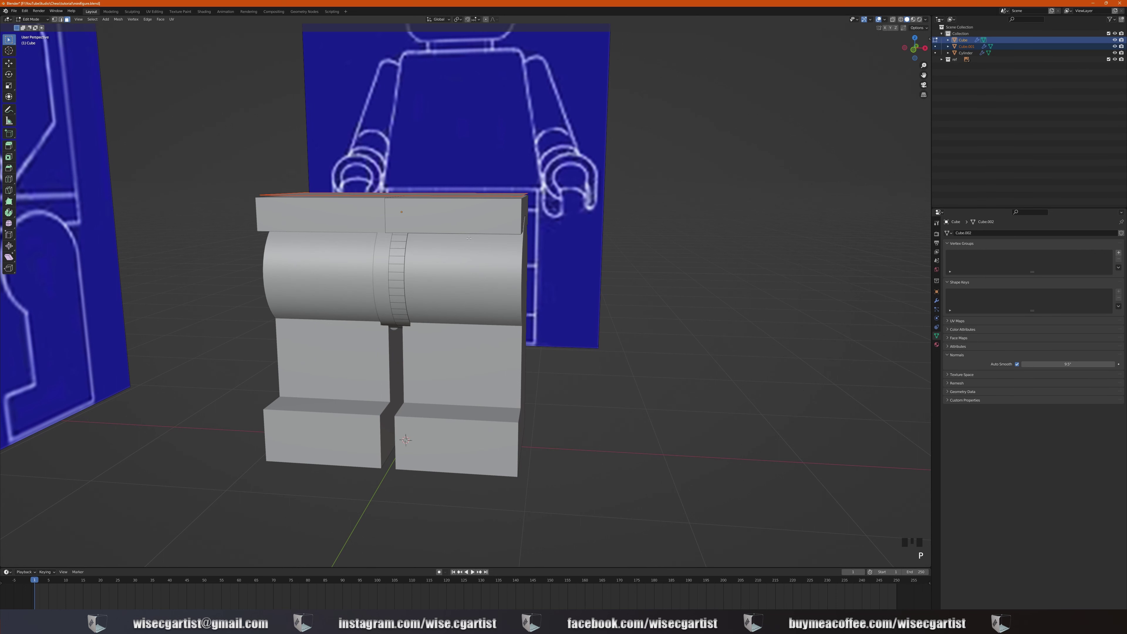
{"action": "middle_click_drag", "start_coordinate": [469, 238], "coordinate": [459, 242]}
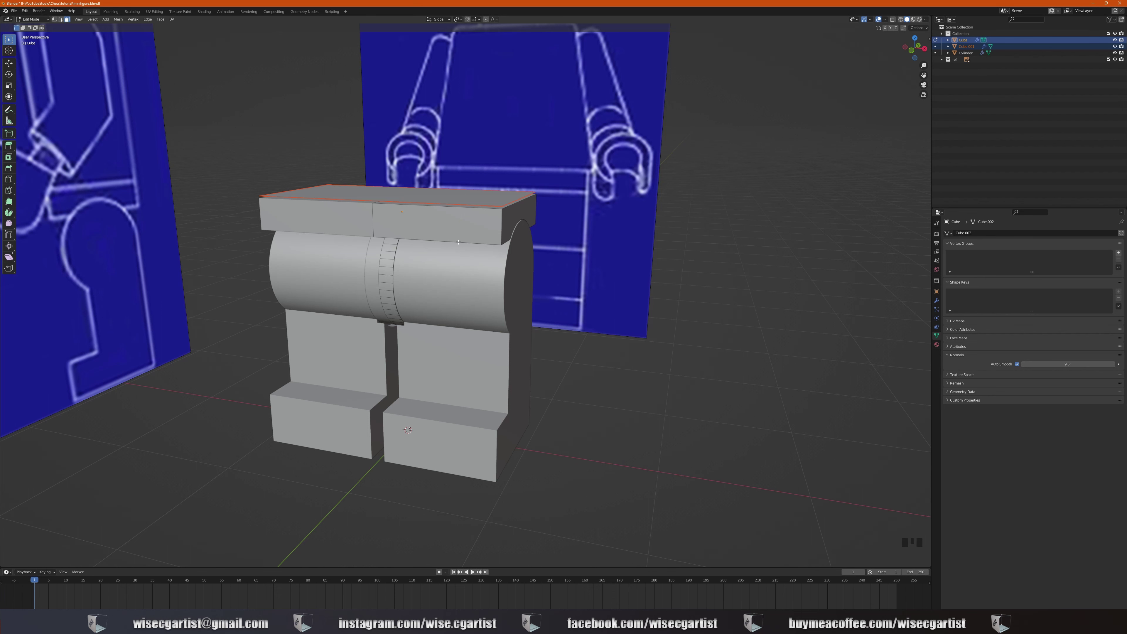
{"action": "key", "text": "Tab"}
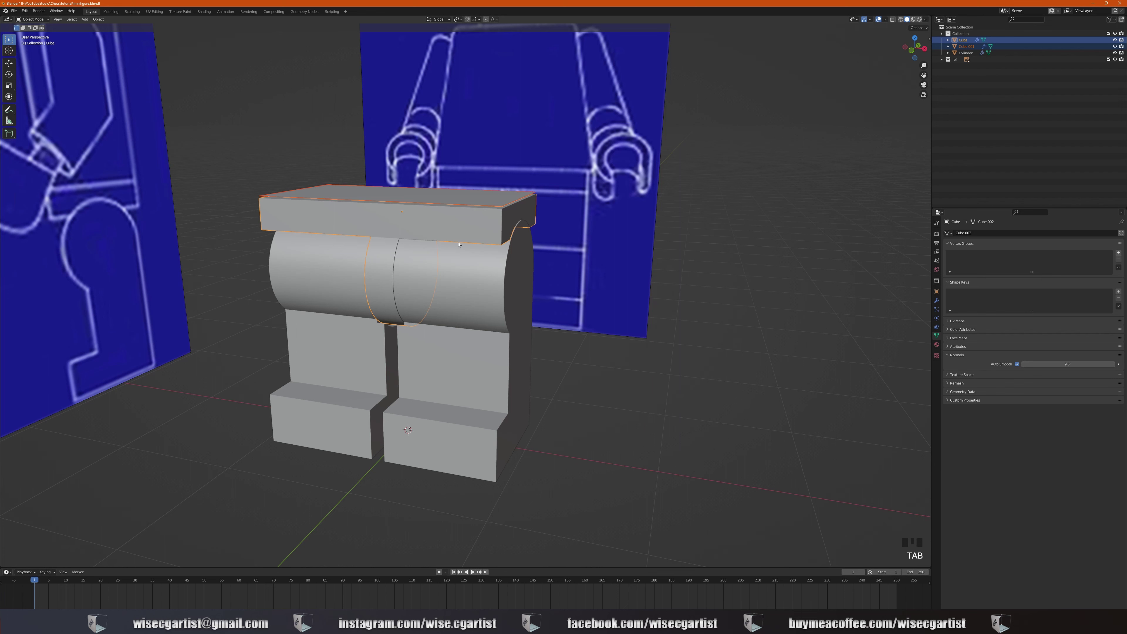
{"action": "left_click", "coordinate": [468, 203]}
{"action": "middle_click_drag", "start_coordinate": [468, 203], "coordinate": [477, 213]}
{"action": "middle_click_drag", "start_coordinate": [459, 205], "coordinate": [466, 203]}
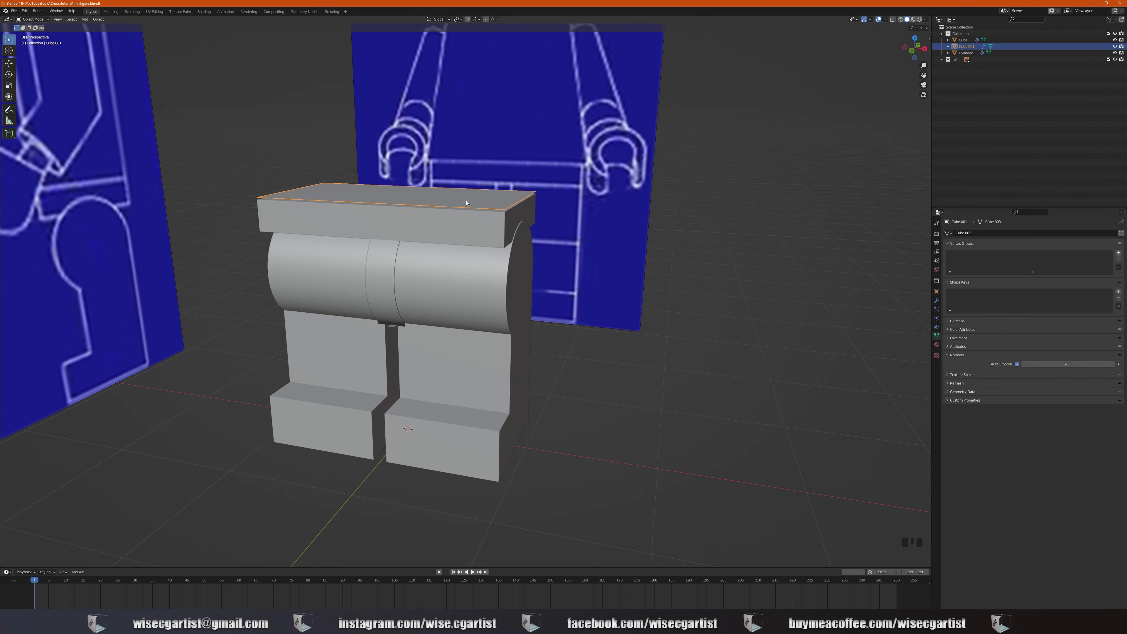
{"action": "key", "text": "Tab"}
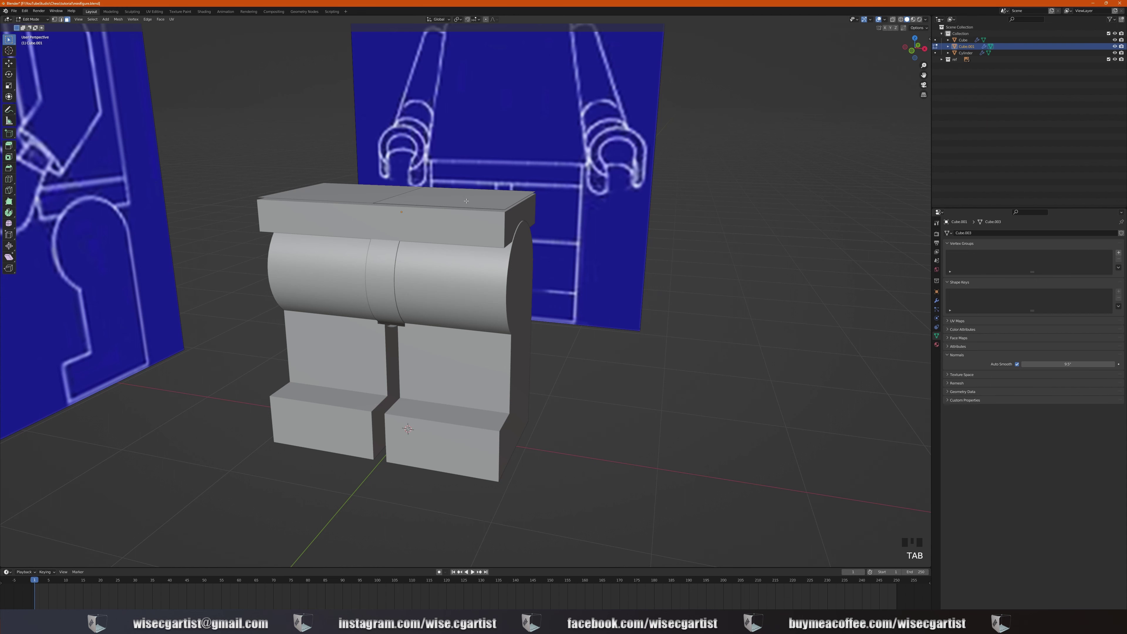
{"action": "middle_click_drag", "start_coordinate": [466, 200], "coordinate": [448, 204]}
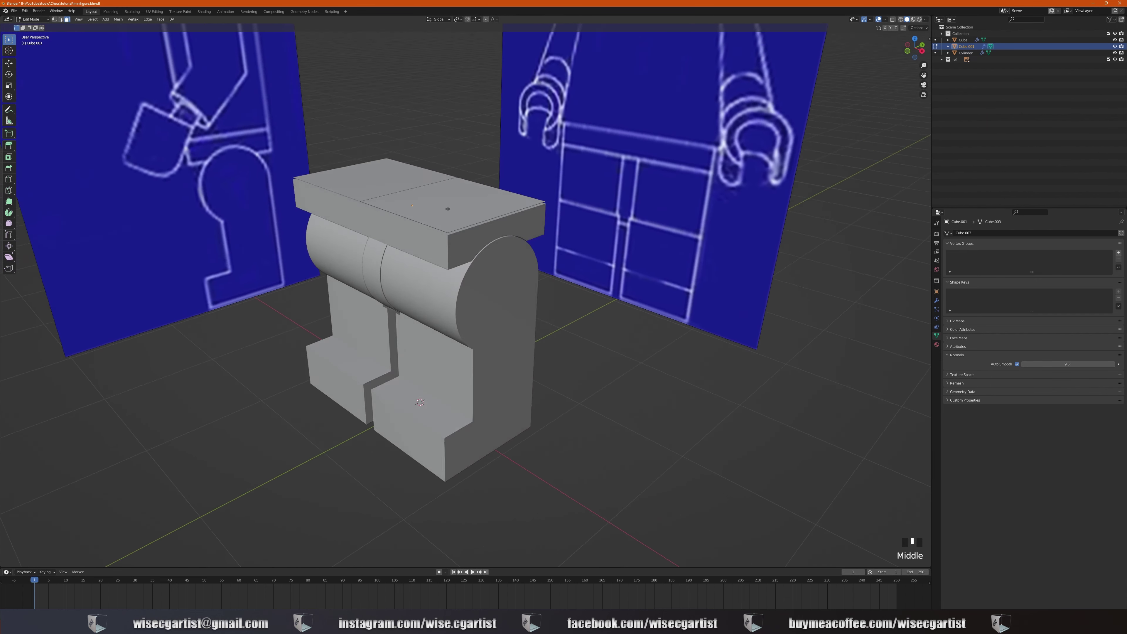
{"action": "scroll", "coordinate": [448, 204], "scroll_direction": "down", "scroll_amount": 2}
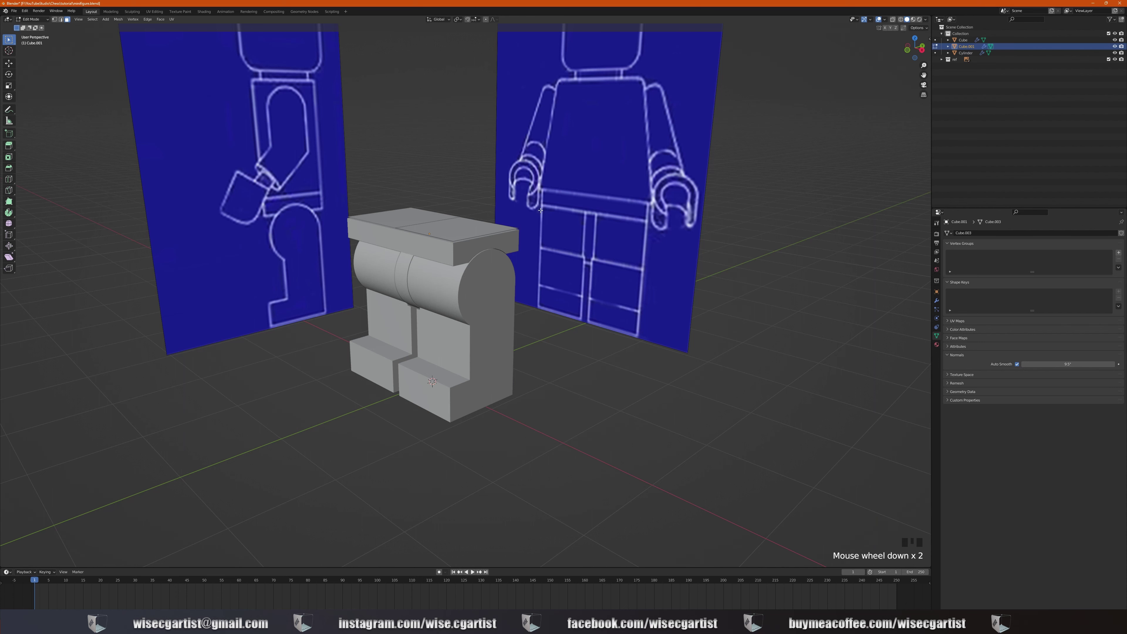
Step: Extrude the separated face upward about 1.6 m to the torso's top line on the front blueprint
{"action": "key", "text": "KP_1"}
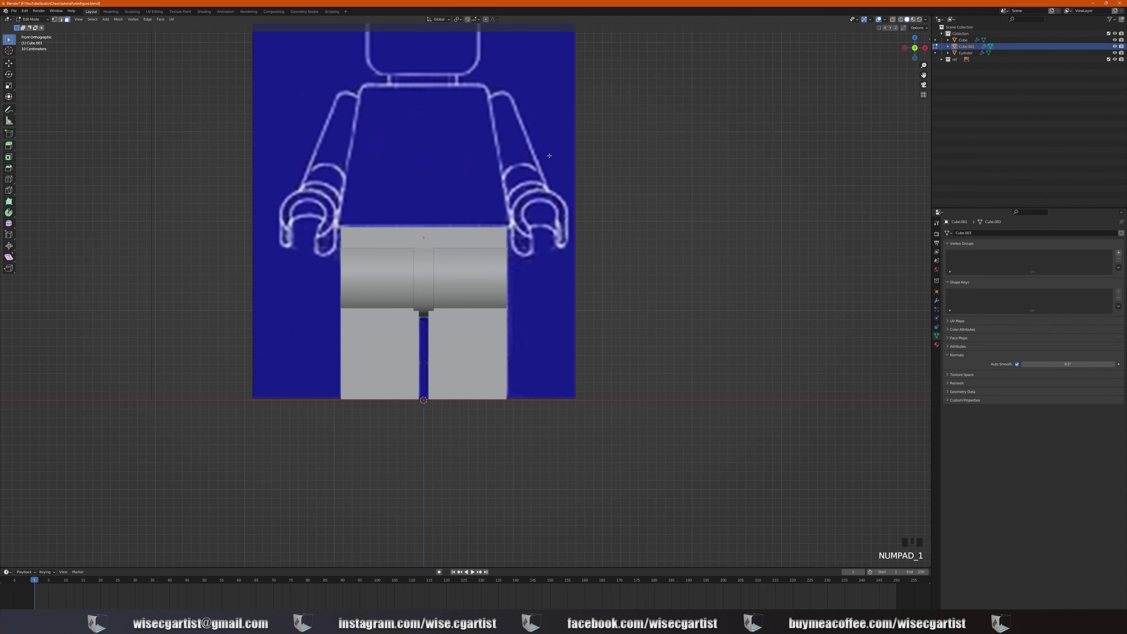
{"action": "scroll", "coordinate": [549, 156], "scroll_direction": "down", "scroll_amount": 2}
{"action": "scroll", "coordinate": [529, 164], "scroll_direction": "up", "scroll_amount": 3}
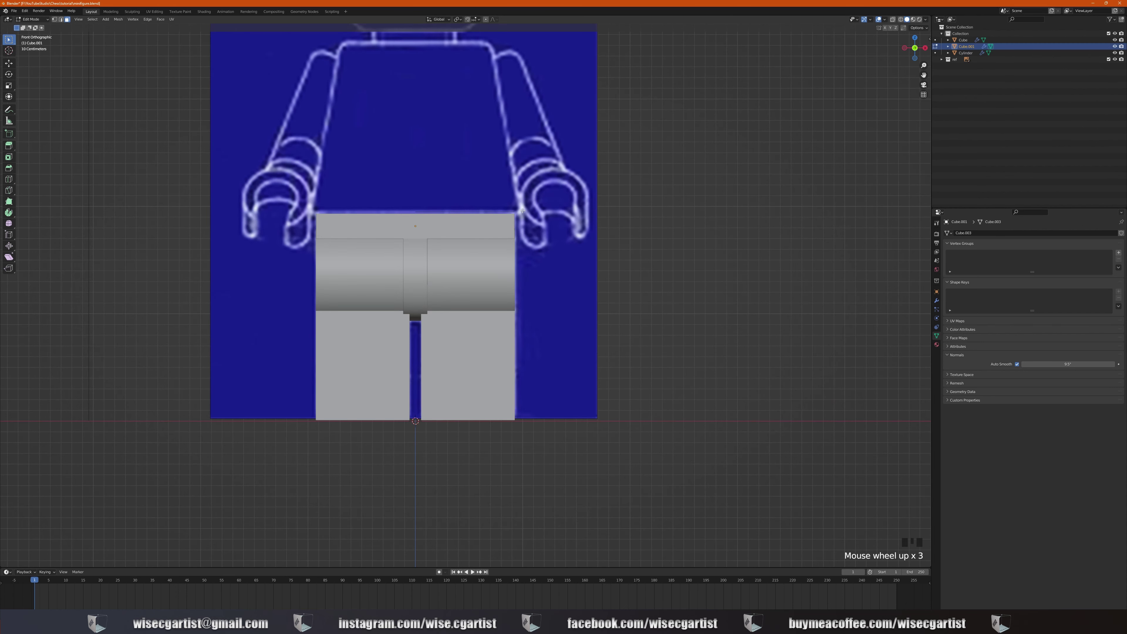
{"action": "middle_click_drag", "start_coordinate": [520, 211], "coordinate": [493, 326], "text": "shift"}
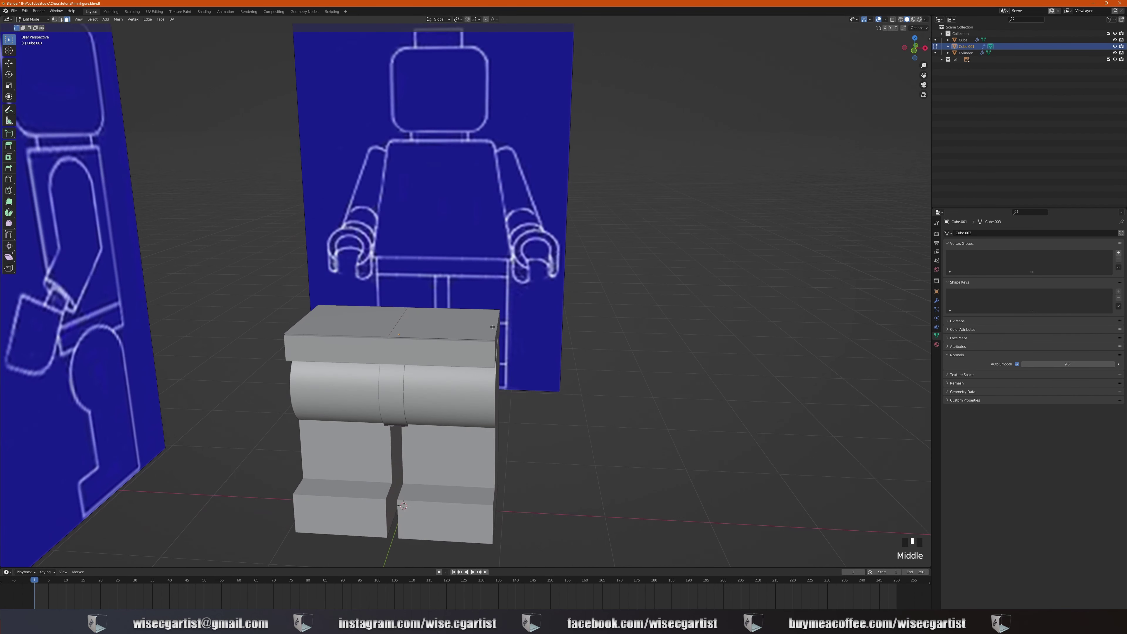
{"action": "left_click", "coordinate": [448, 326]}
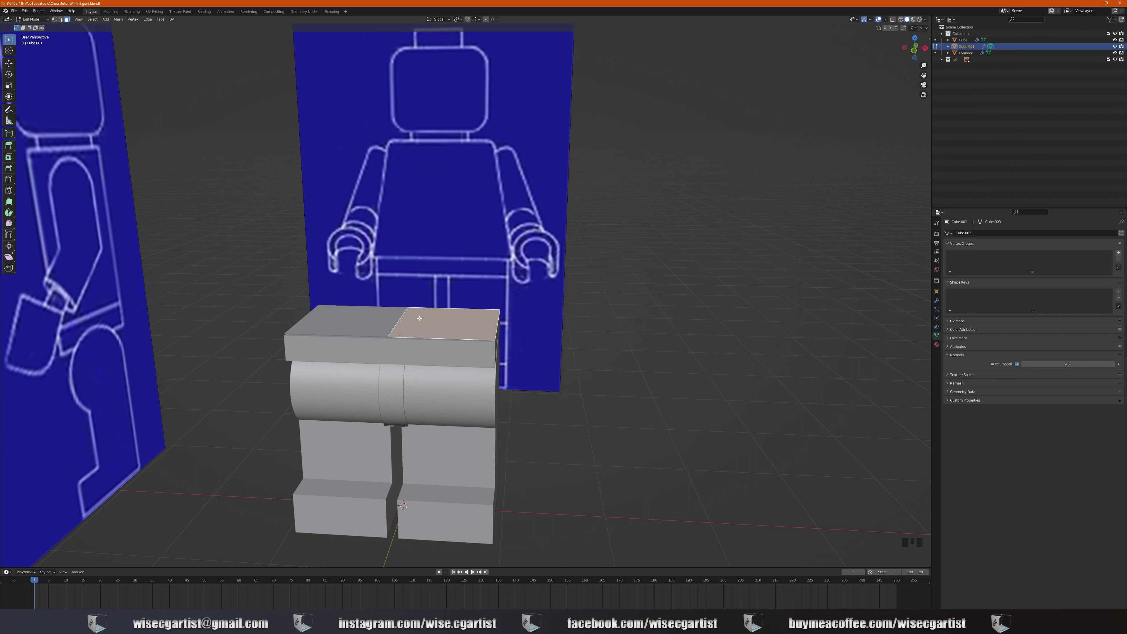
{"action": "left_click", "coordinate": [440, 324]}
{"action": "key", "text": "KP_1"}
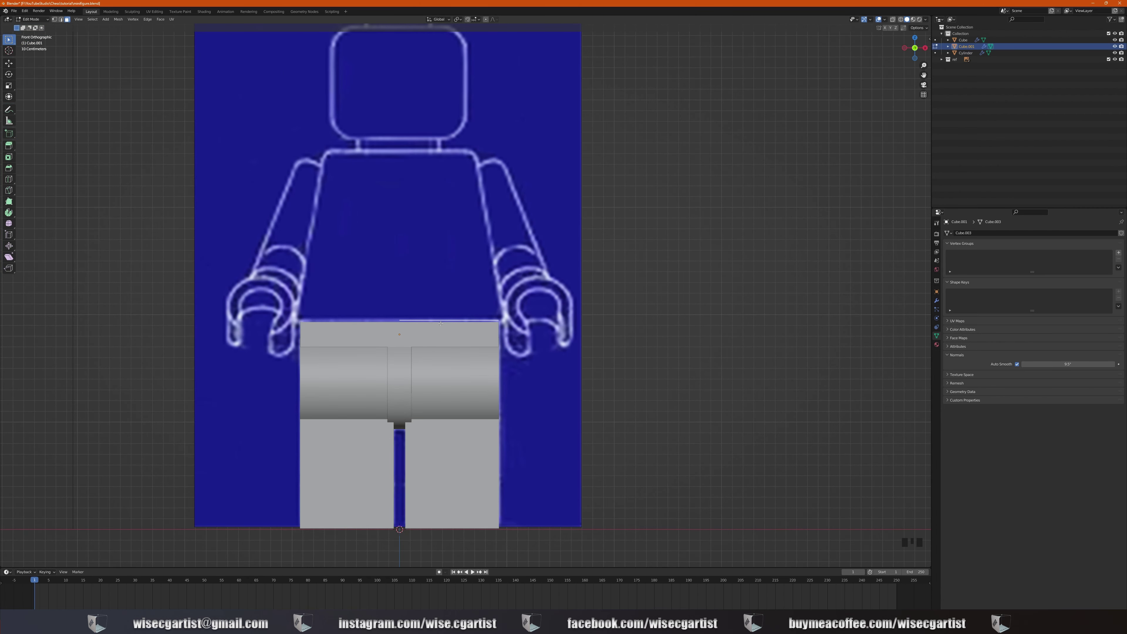
{"action": "key", "text": "e"}
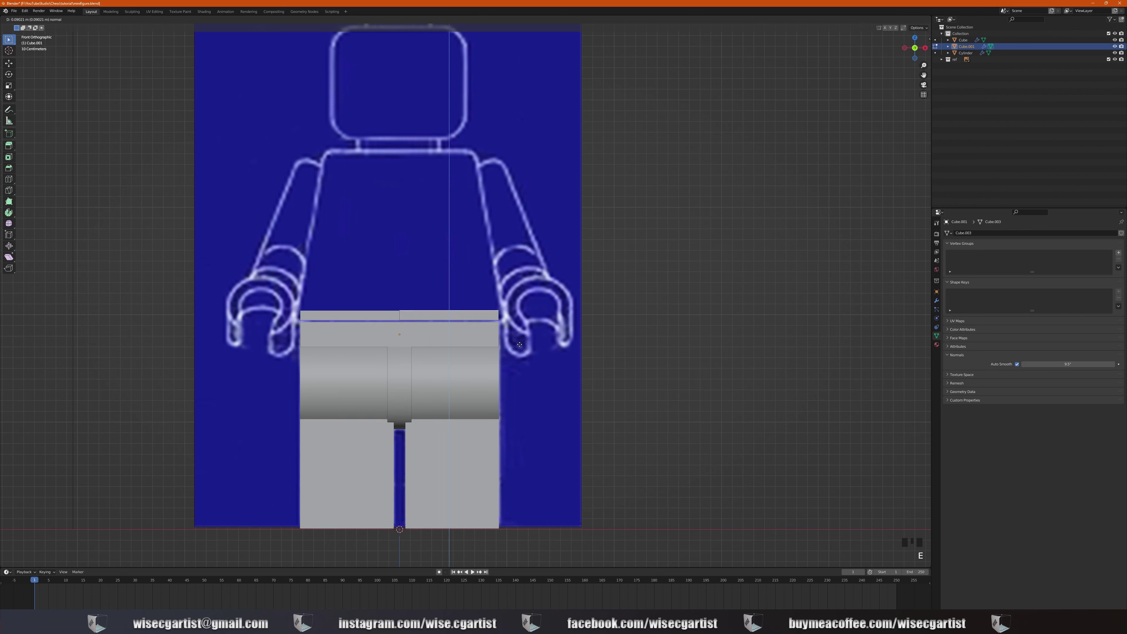
{"action": "left_click", "coordinate": [536, 185]}
Step: Enable X-ray display and compare the extruded torso with the side and front blueprints
{"action": "middle_click_drag", "start_coordinate": [540, 222], "coordinate": [517, 238]}
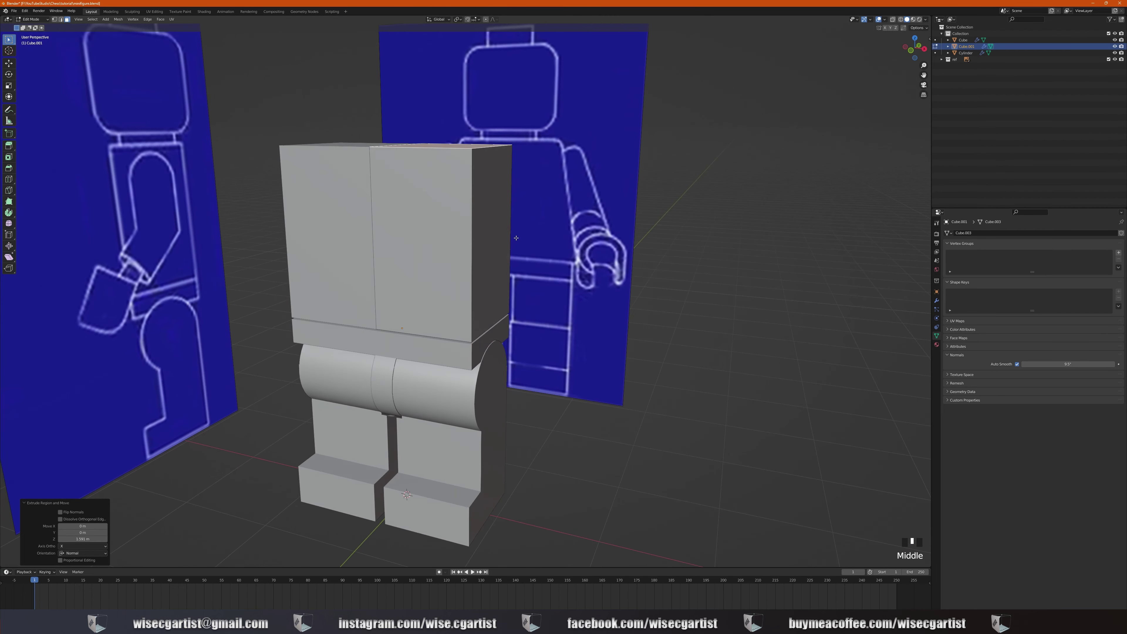
{"action": "key", "text": "KP_3"}
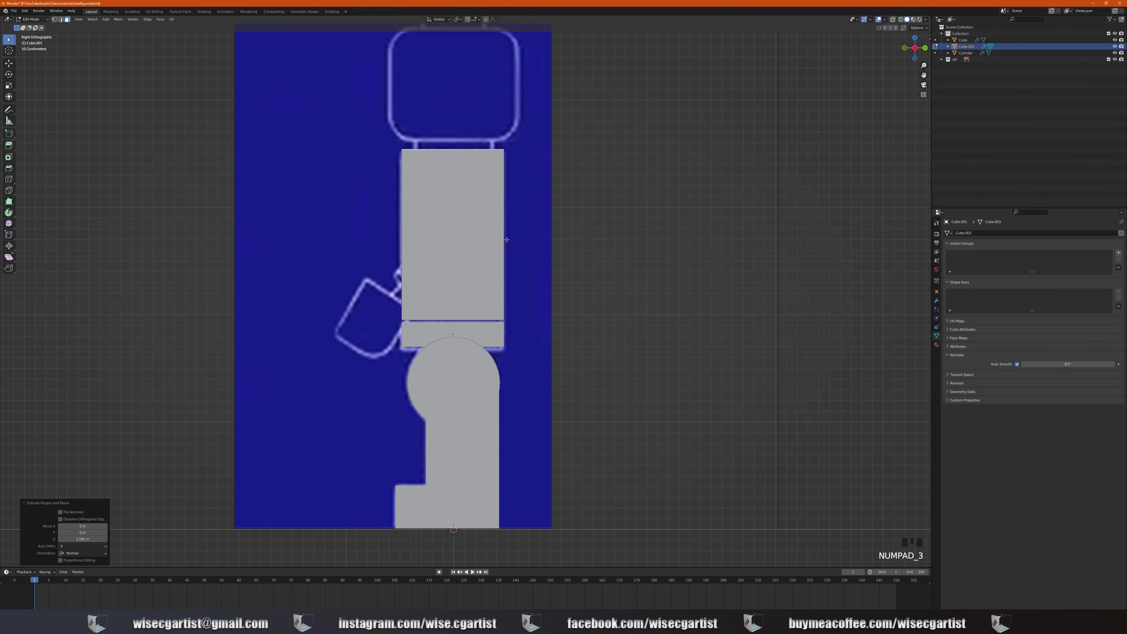
{"action": "scroll", "coordinate": [510, 238], "scroll_direction": "down", "scroll_amount": 2}
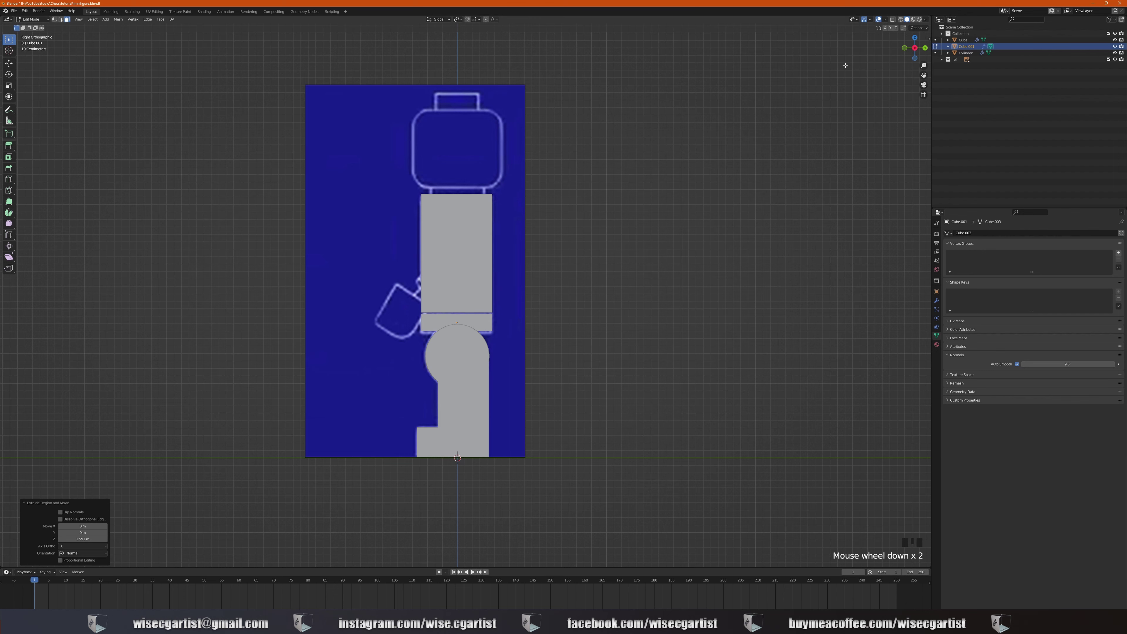
{"action": "left_click", "coordinate": [894, 19]}
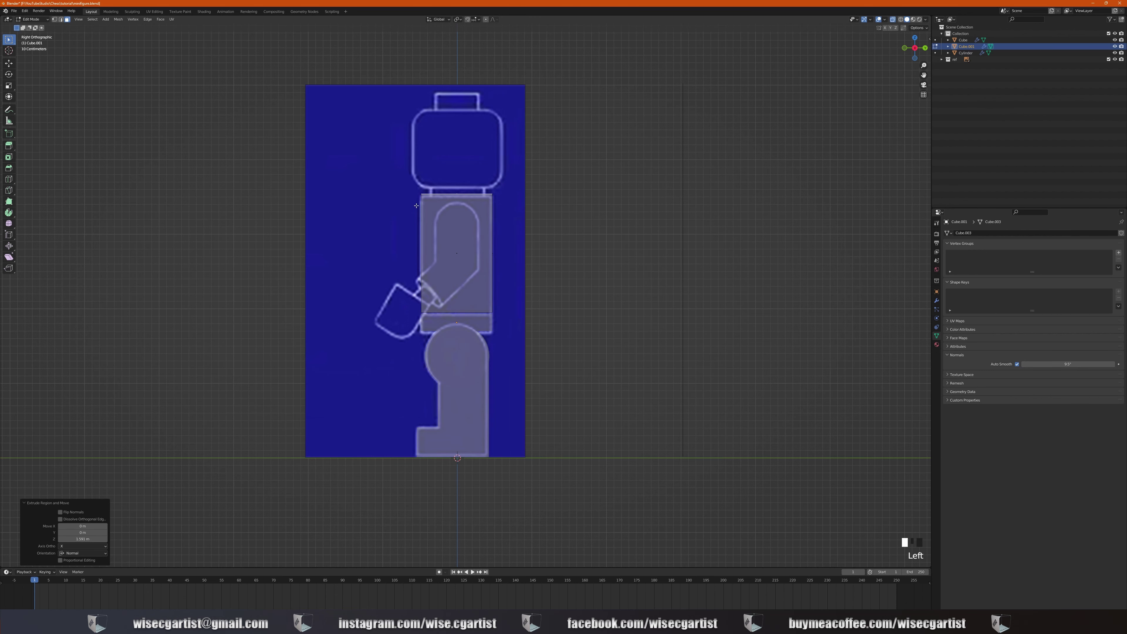
{"action": "middle_click_drag", "start_coordinate": [476, 227], "coordinate": [501, 240]}
{"action": "key", "text": "KP_1"}
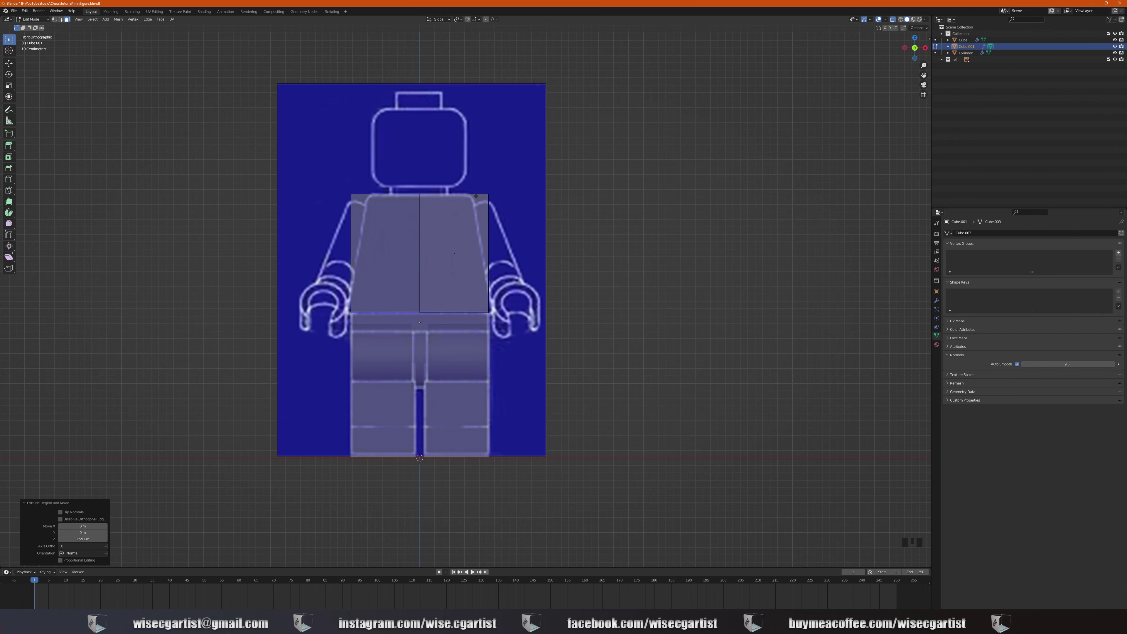
Step: Move the torso's upper outer edge inward along X by about 0.21 m to match the tapered front outline
{"action": "middle_click_drag", "start_coordinate": [466, 194], "coordinate": [442, 214]}
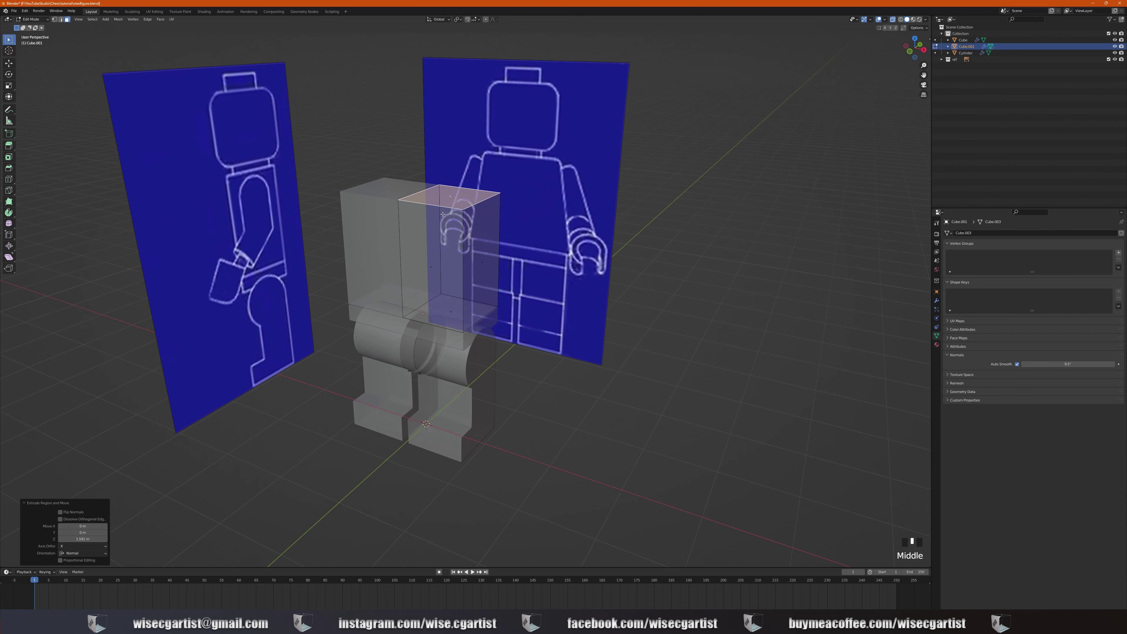
{"action": "left_click", "coordinate": [61, 20]}
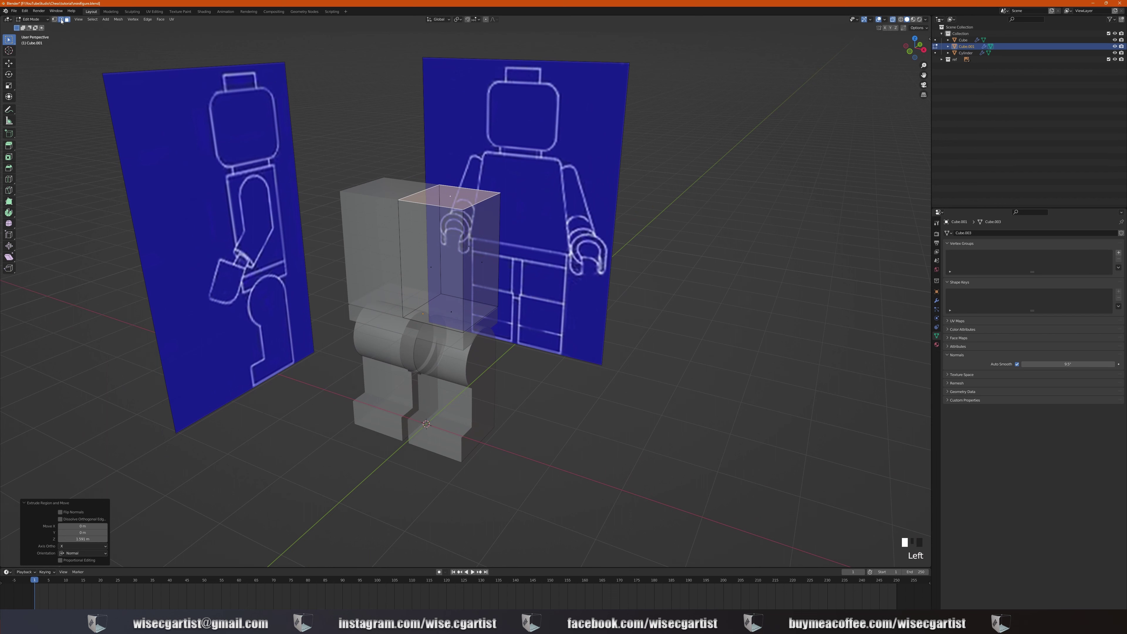
{"action": "left_click", "coordinate": [491, 197]}
{"action": "key", "text": "KP_1"}
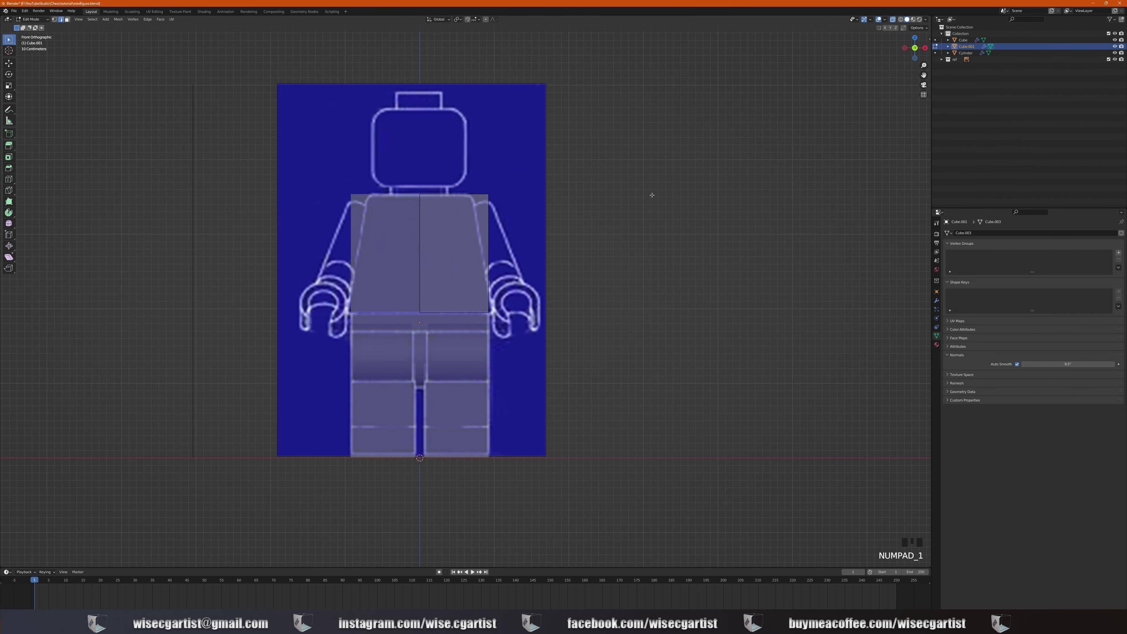
{"action": "key", "text": "g"}
{"action": "key", "text": "x"}
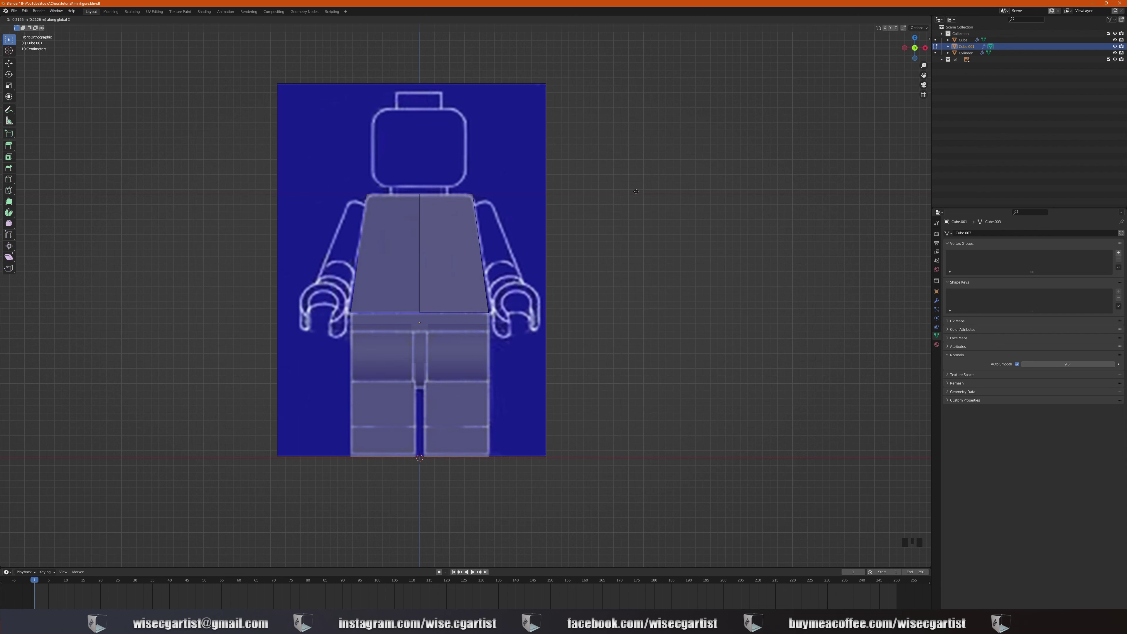
{"action": "left_click", "coordinate": [636, 192]}
Step: Turn off X-ray, check the tapered torso in side and front views, and return to Object Mode
{"action": "middle_click_drag", "start_coordinate": [636, 191], "coordinate": [488, 227]}
{"action": "key", "text": "KP_3"}
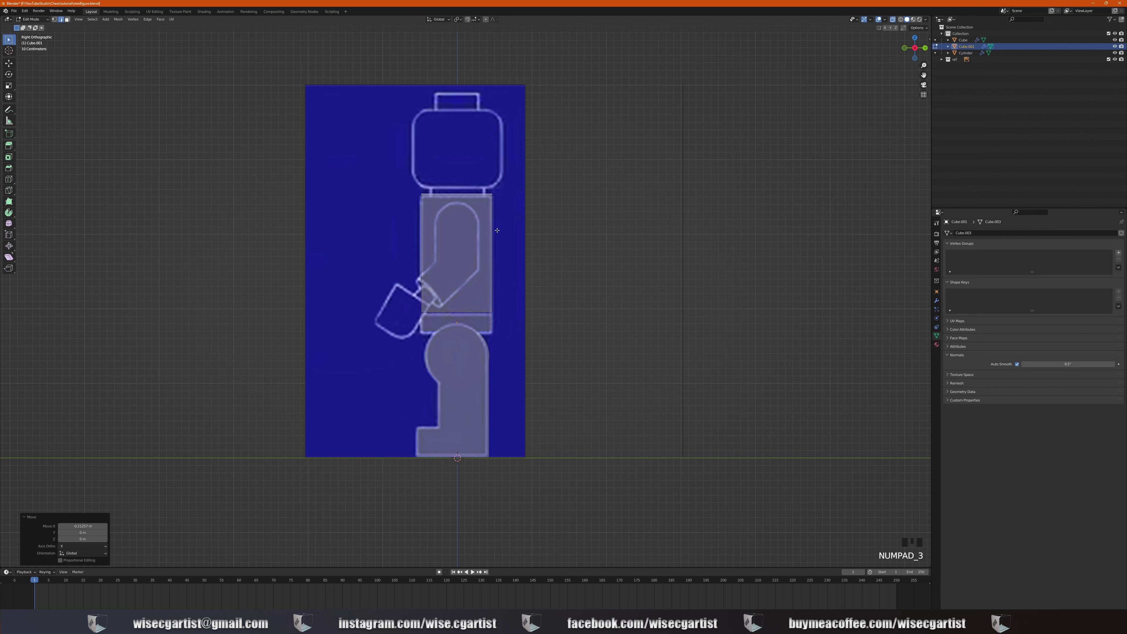
{"action": "left_click", "coordinate": [893, 20]}
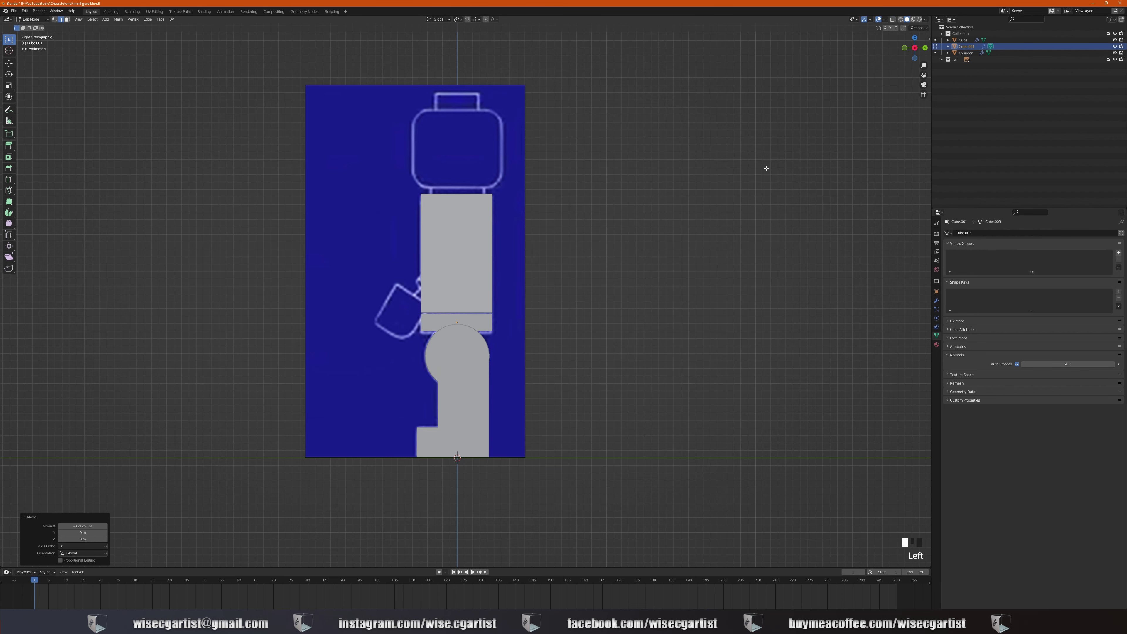
{"action": "middle_click_drag", "start_coordinate": [438, 261], "coordinate": [501, 283]}
{"action": "key", "text": "KP_1"}
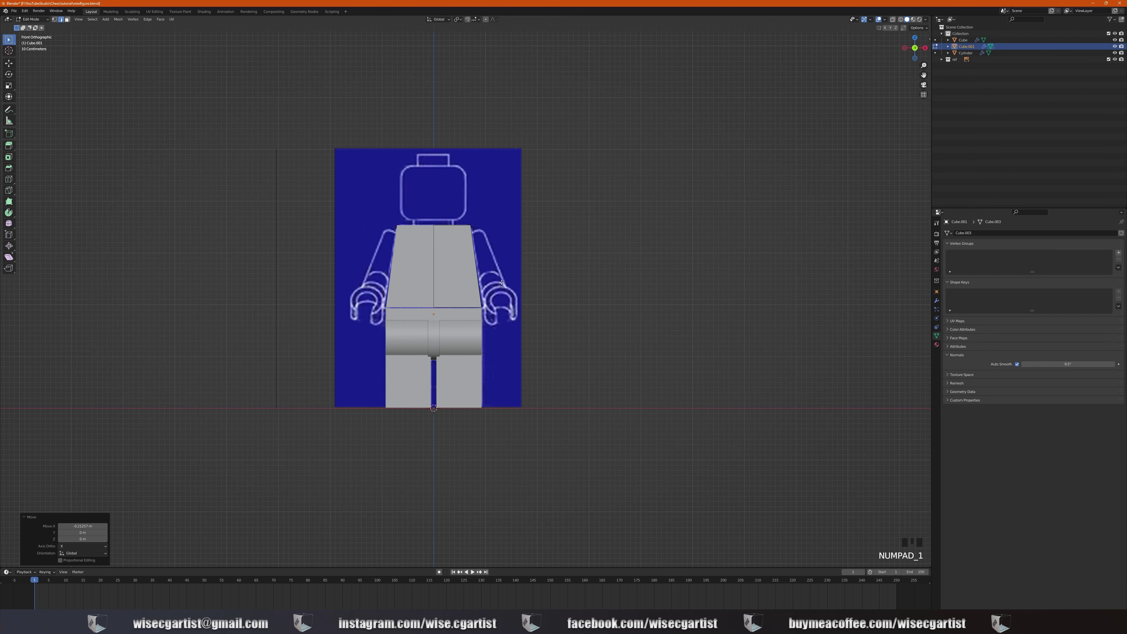
{"action": "scroll", "coordinate": [502, 282], "scroll_direction": "up", "scroll_amount": 3}
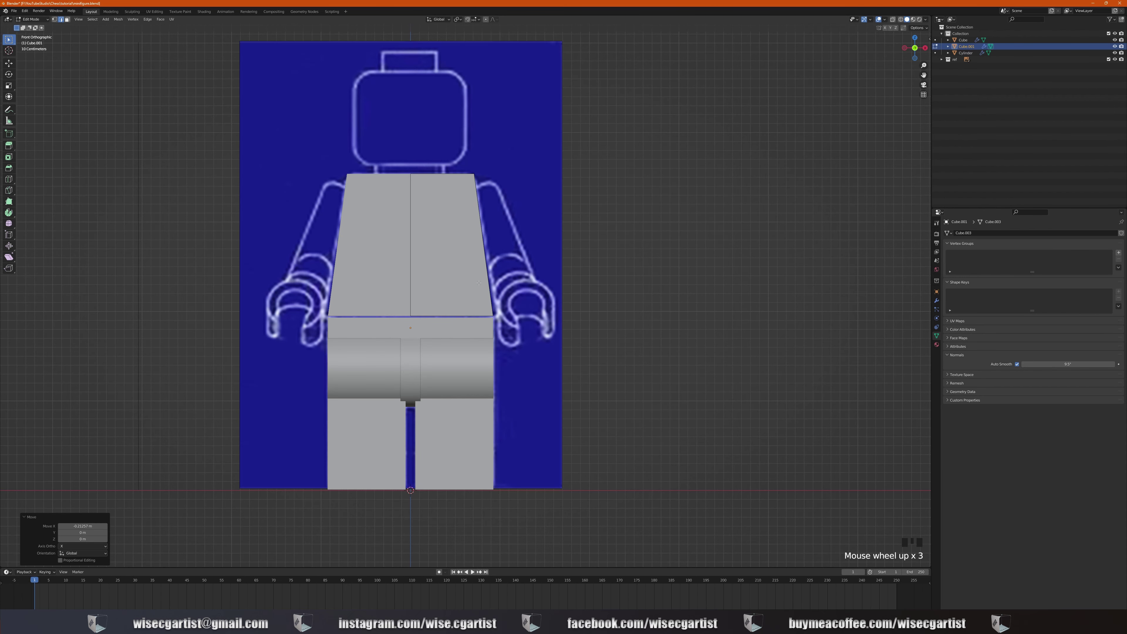
{"action": "key", "text": "Tab"}
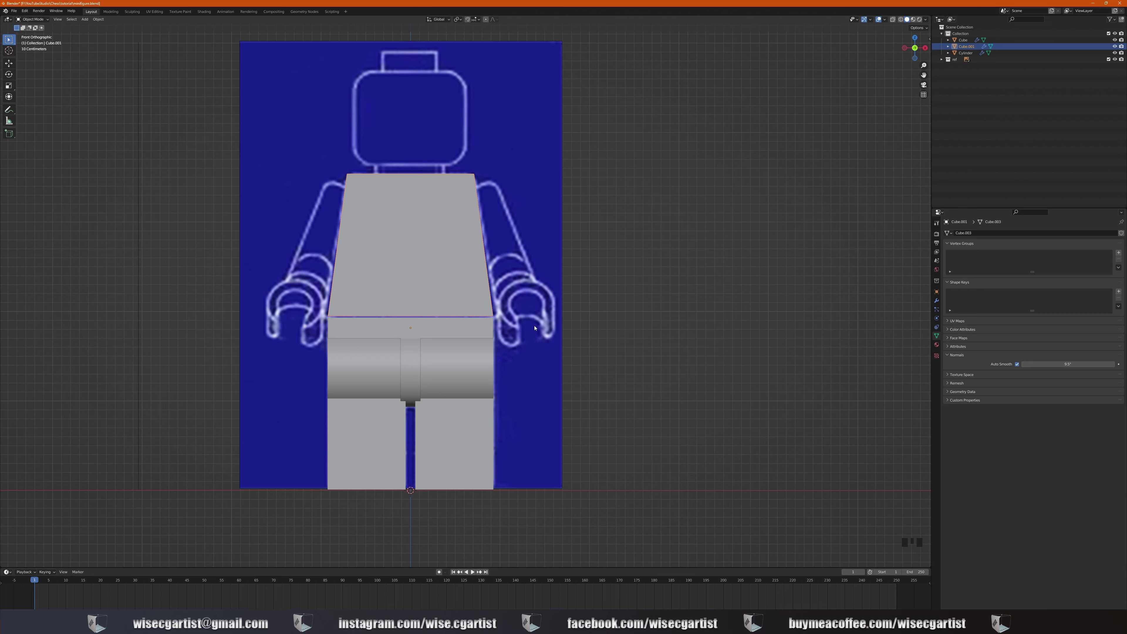
Step: Scale the torso up by a factor of about 1.02 and lower it about 0.01 m along Z onto the hip block
{"action": "key", "text": "s"}
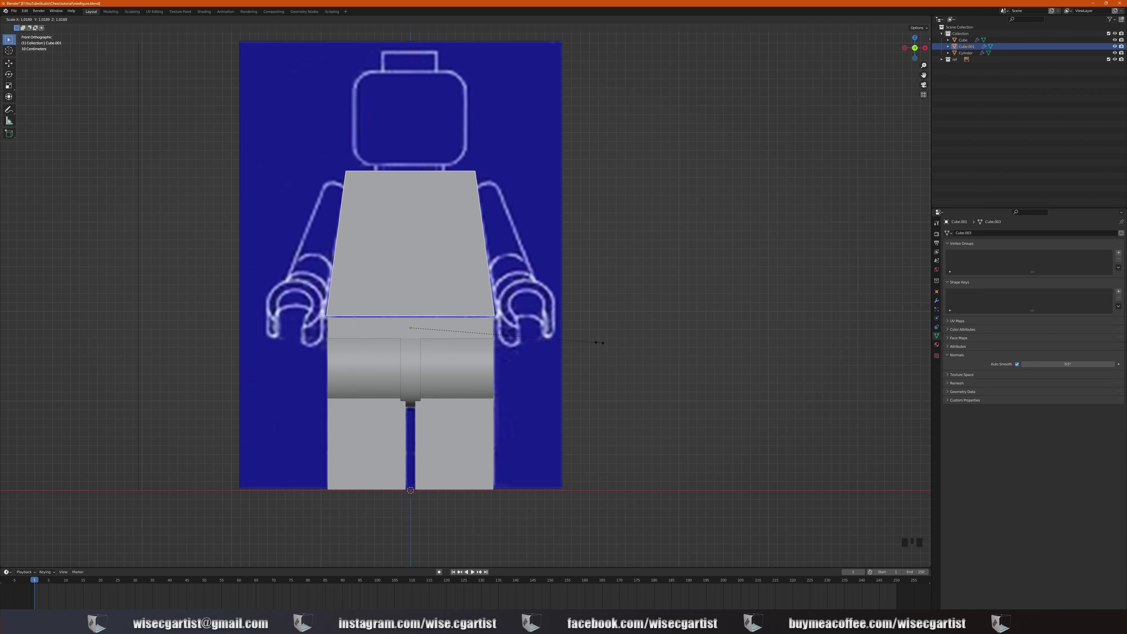
{"action": "left_click", "coordinate": [598, 342]}
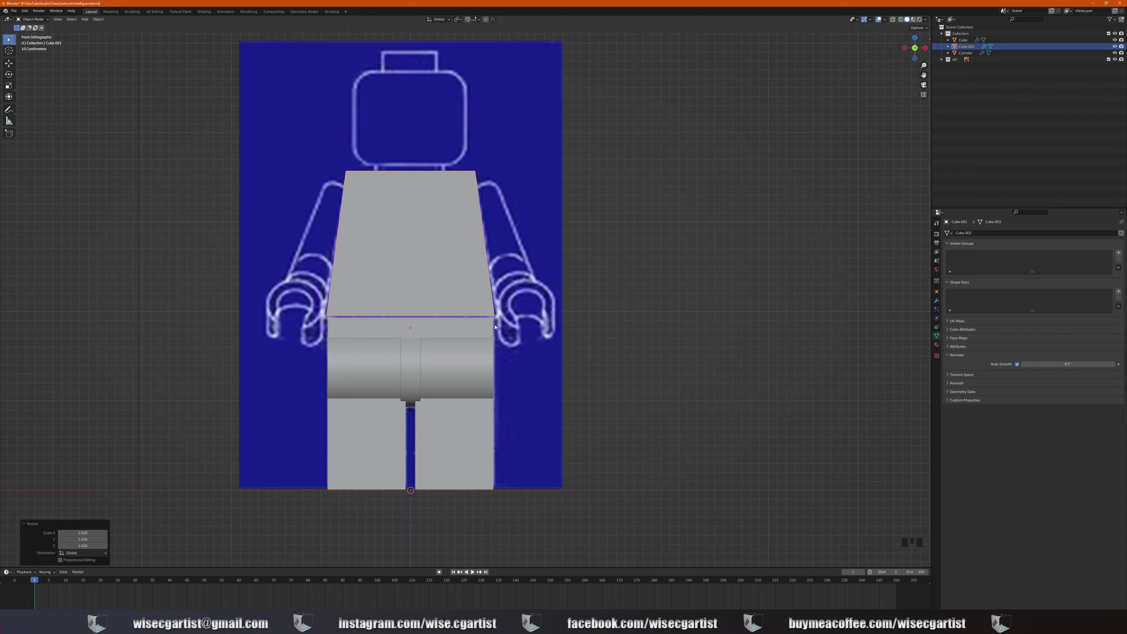
{"action": "key", "text": "g"}
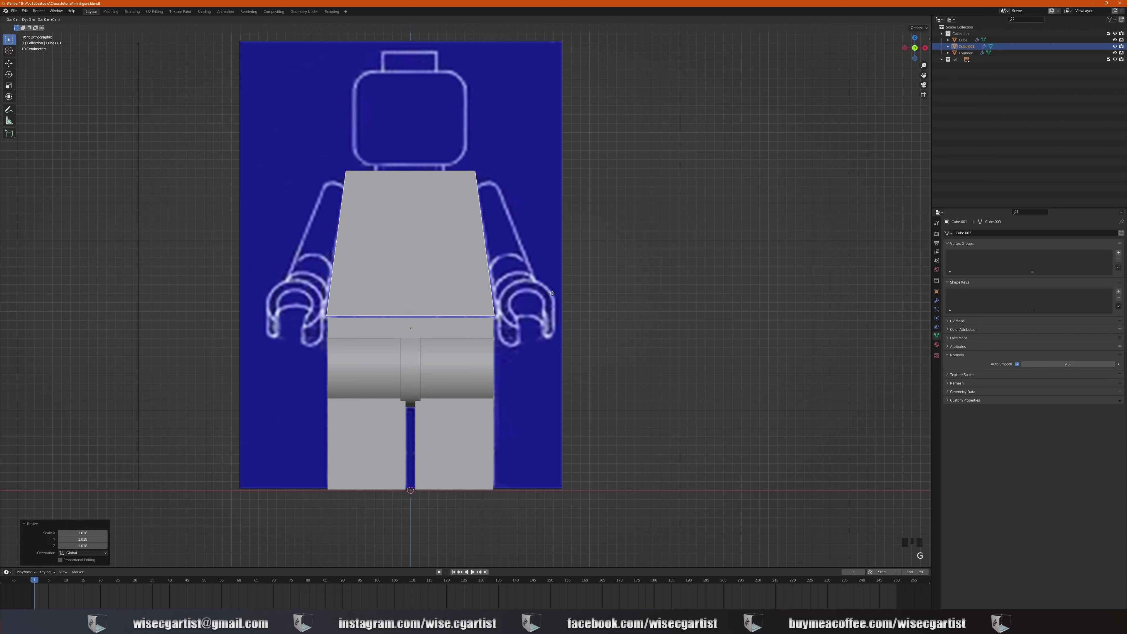
{"action": "key", "text": "z"}
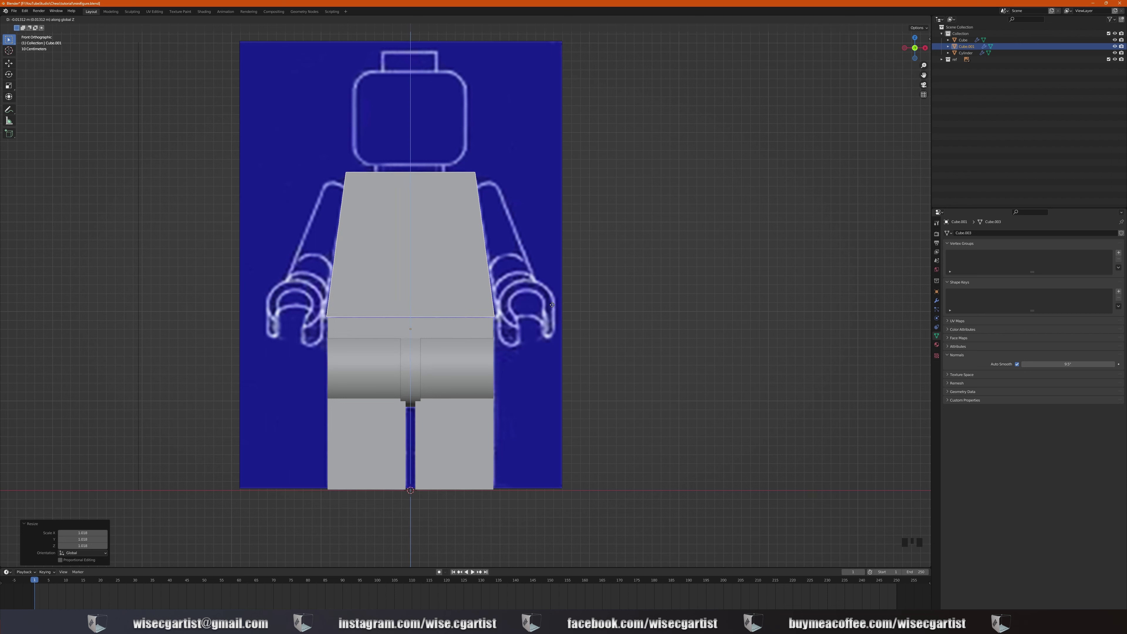
{"action": "left_click", "coordinate": [565, 311]}
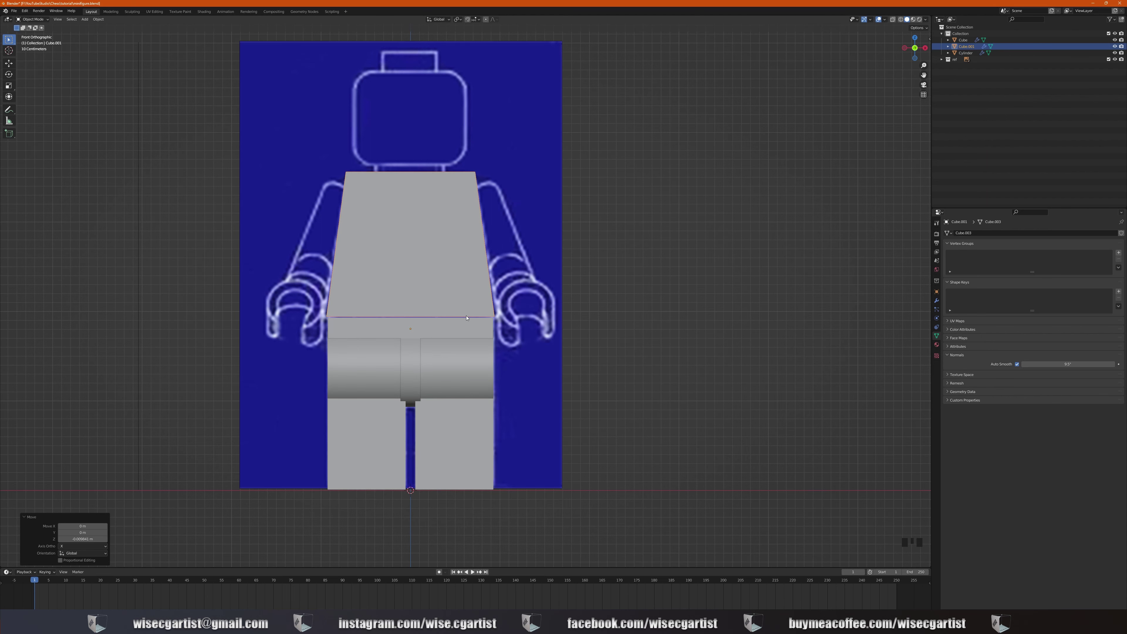
Step: Examine the seam between the torso and the hip block up close and in front view
{"action": "mouse_move", "coordinate": [466, 318]}
{"action": "middle_mouse_down"}
{"action": "mouse_move", "coordinate": [442, 341]}
{"action": "mouse_move", "coordinate": [481, 312]}
{"action": "middle_mouse_up"}
{"action": "scroll", "coordinate": [481, 312], "scroll_direction": "up", "scroll_amount": 3}
{"action": "middle_click_drag", "start_coordinate": [333, 338], "coordinate": [339, 334]}
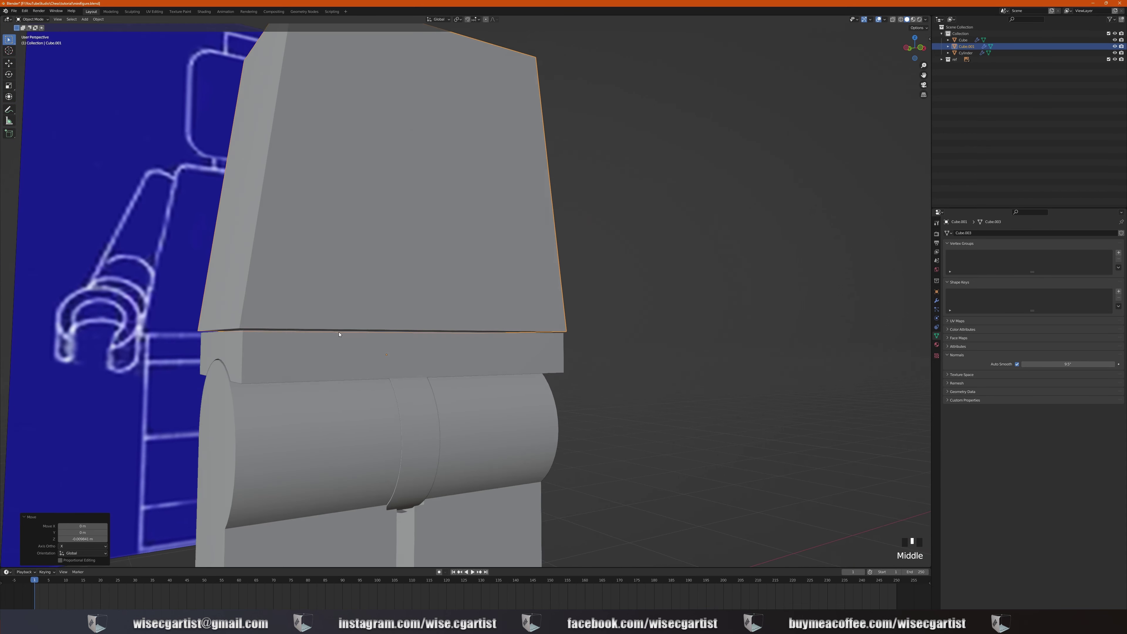
{"action": "scroll", "coordinate": [339, 335], "scroll_direction": "up", "scroll_amount": 2}
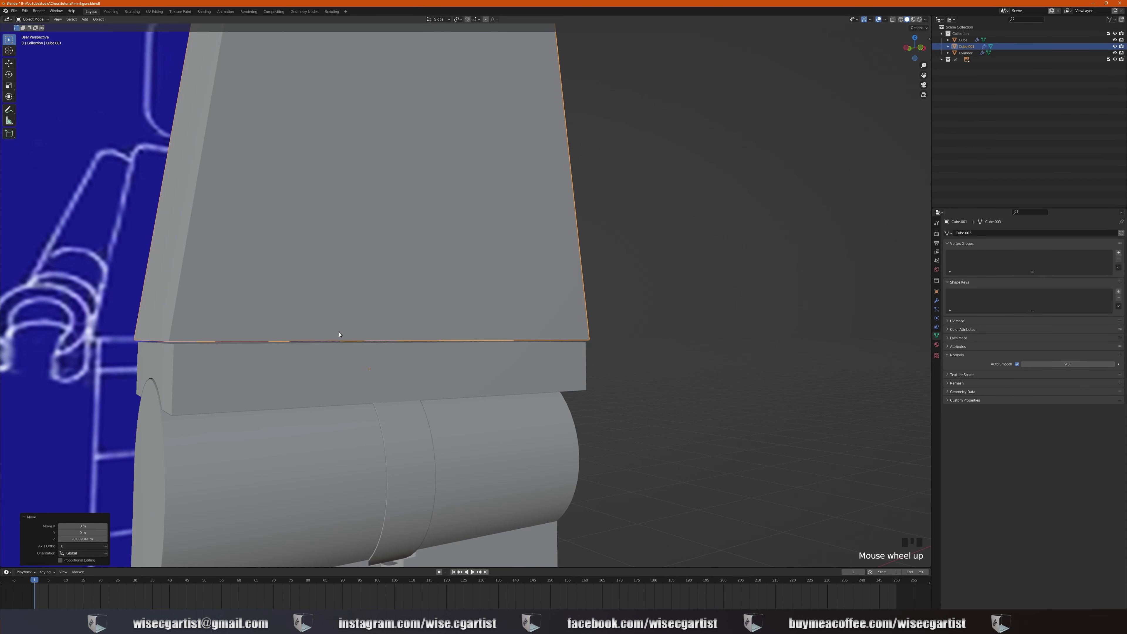
{"action": "scroll", "coordinate": [340, 334], "scroll_direction": "down", "scroll_amount": 3}
{"action": "middle_click_drag", "start_coordinate": [340, 335], "coordinate": [415, 336]}
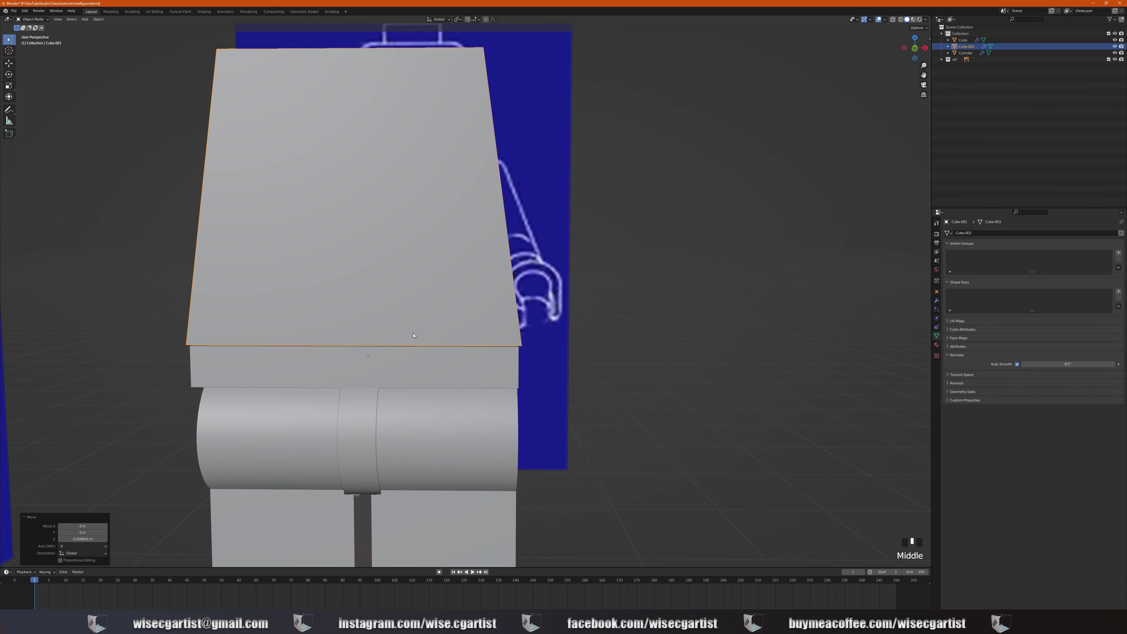
{"action": "key", "text": "KP_1"}
{"action": "scroll", "coordinate": [413, 336], "scroll_direction": "down", "scroll_amount": 3}
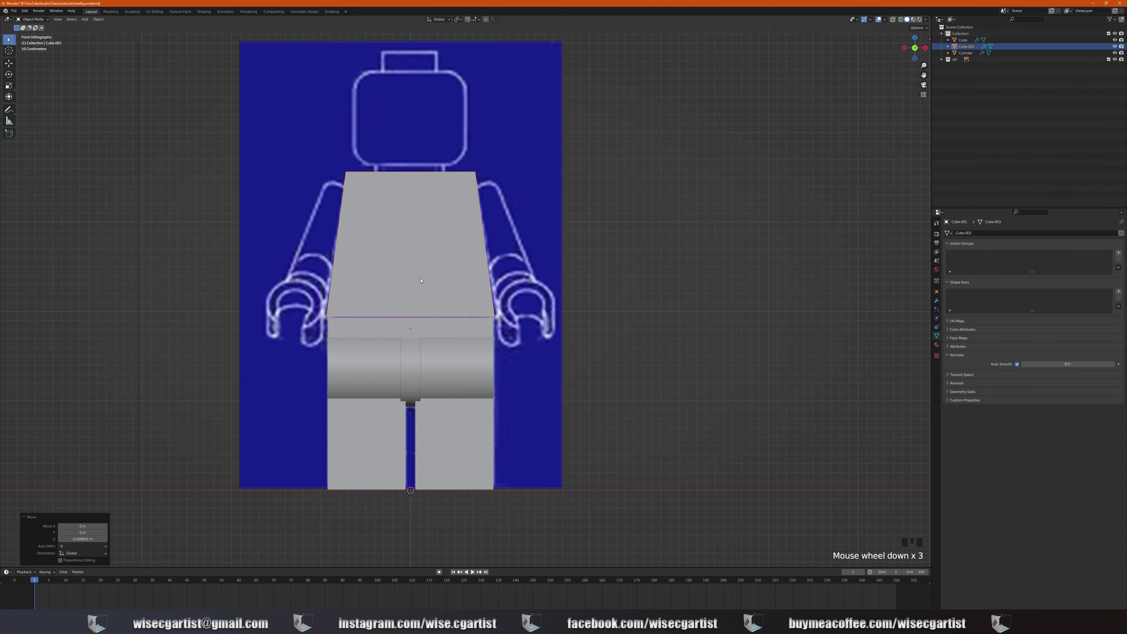
Step: Apply all transforms (location, rotation and scale) to the torso
{"action": "middle_click_drag", "start_coordinate": [413, 167], "coordinate": [426, 212]}
{"action": "scroll", "coordinate": [395, 187], "scroll_direction": "up", "scroll_amount": 3}
{"action": "scroll", "coordinate": [377, 194], "scroll_direction": "down", "scroll_amount": 3}
{"action": "scroll", "coordinate": [415, 215], "scroll_direction": "up", "scroll_amount": 1}
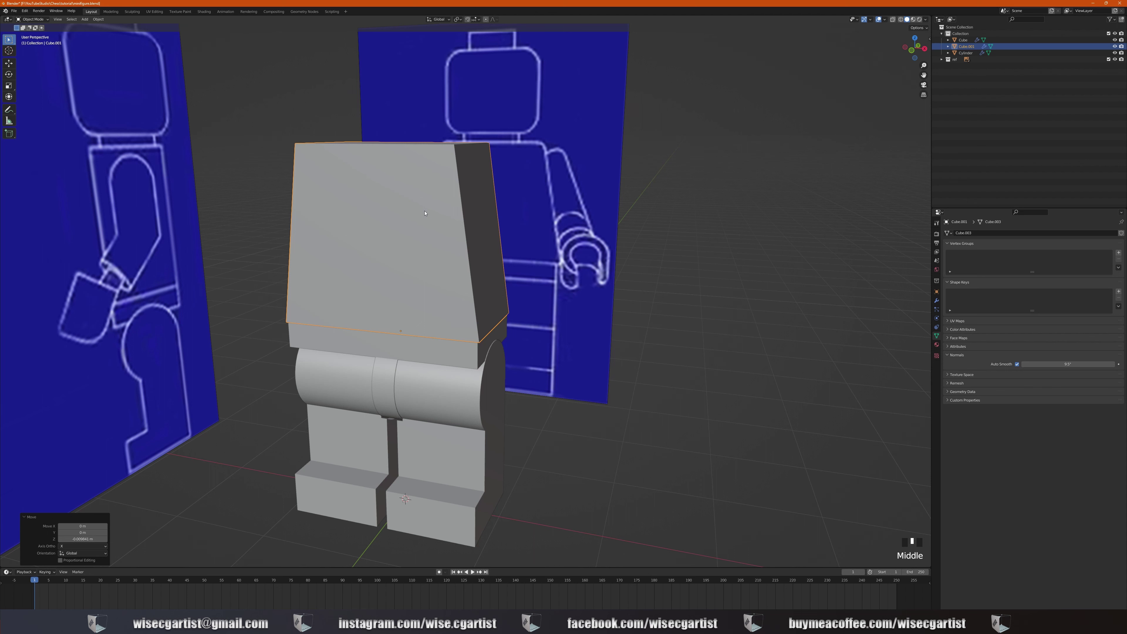
{"action": "key", "text": "ctrl+a"}
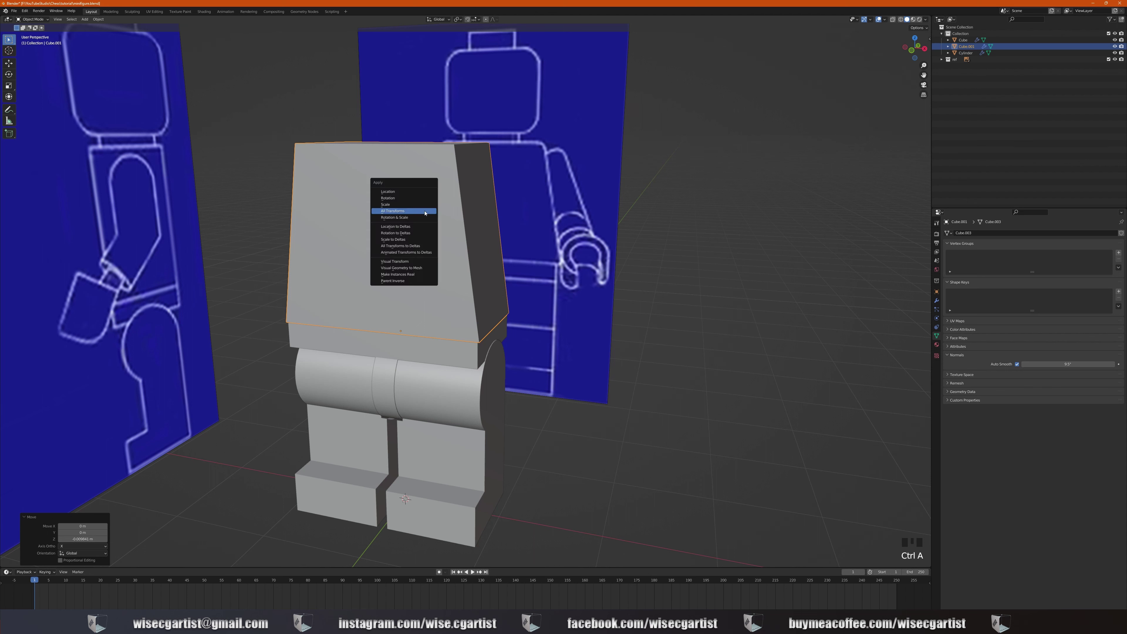
{"action": "left_click", "coordinate": [424, 213]}
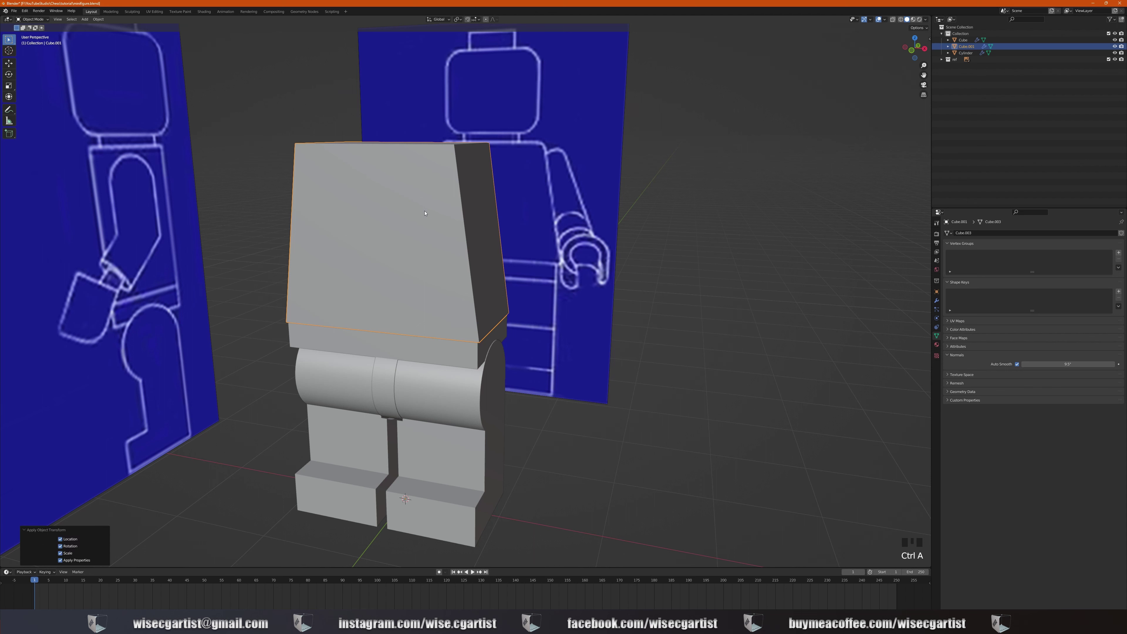
Step: Add a Bevel modifier to the torso after its Mirror modifier and set the bevel amount to 0.02 m
{"action": "middle_click_drag", "start_coordinate": [425, 213], "coordinate": [456, 188]}
{"action": "left_click", "coordinate": [444, 221]}
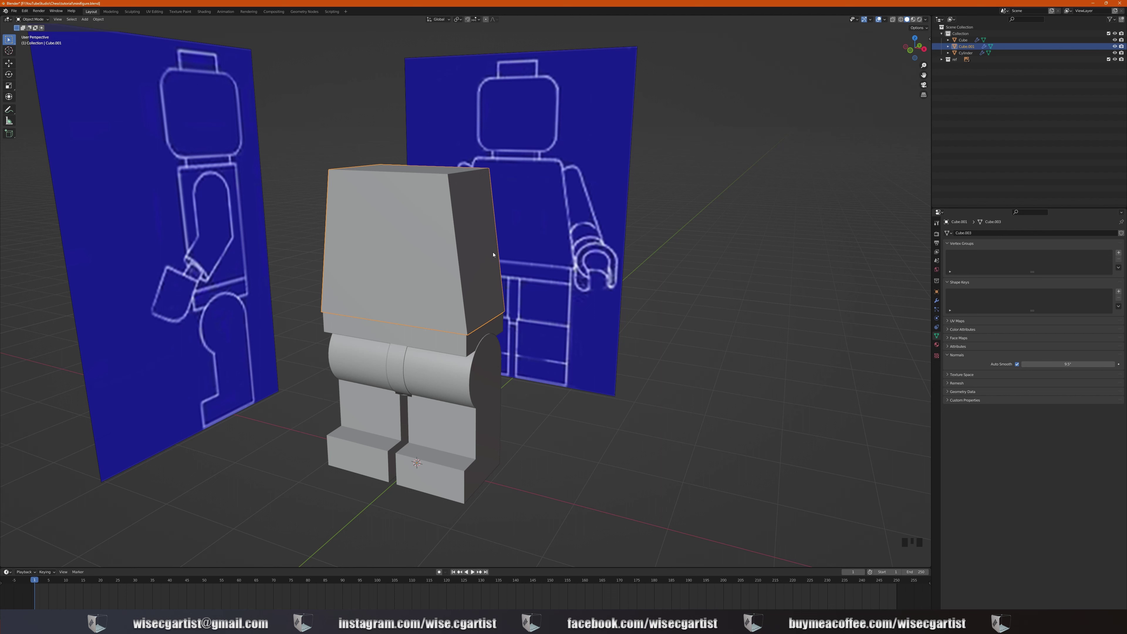
{"action": "left_click", "coordinate": [936, 301]}
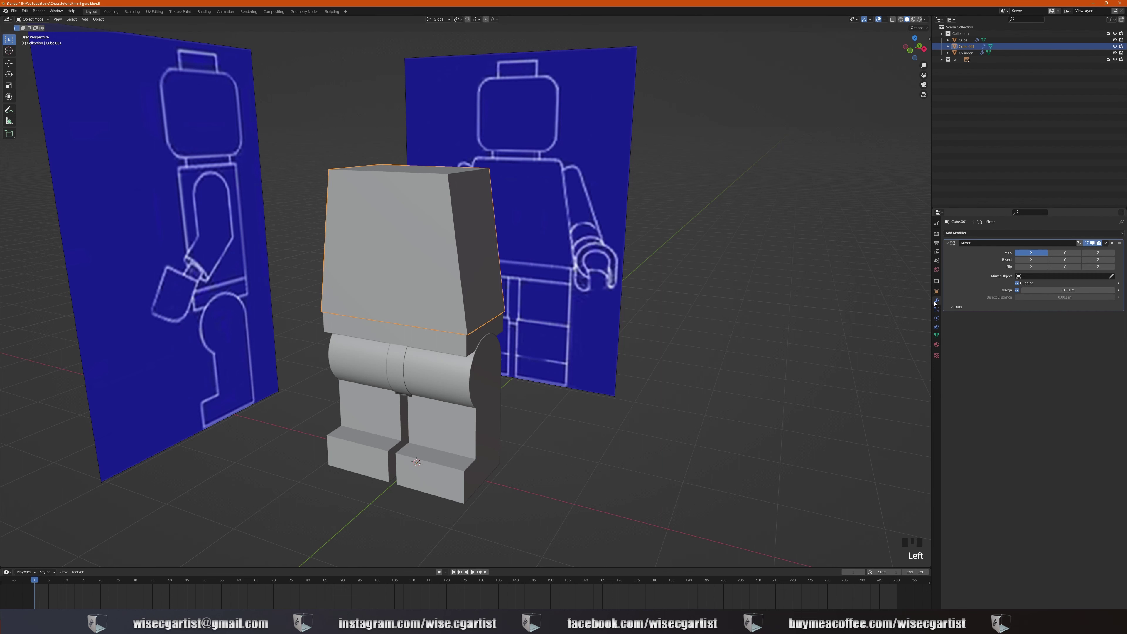
{"action": "left_click", "coordinate": [958, 233]}
{"action": "left_click", "coordinate": [989, 258]}
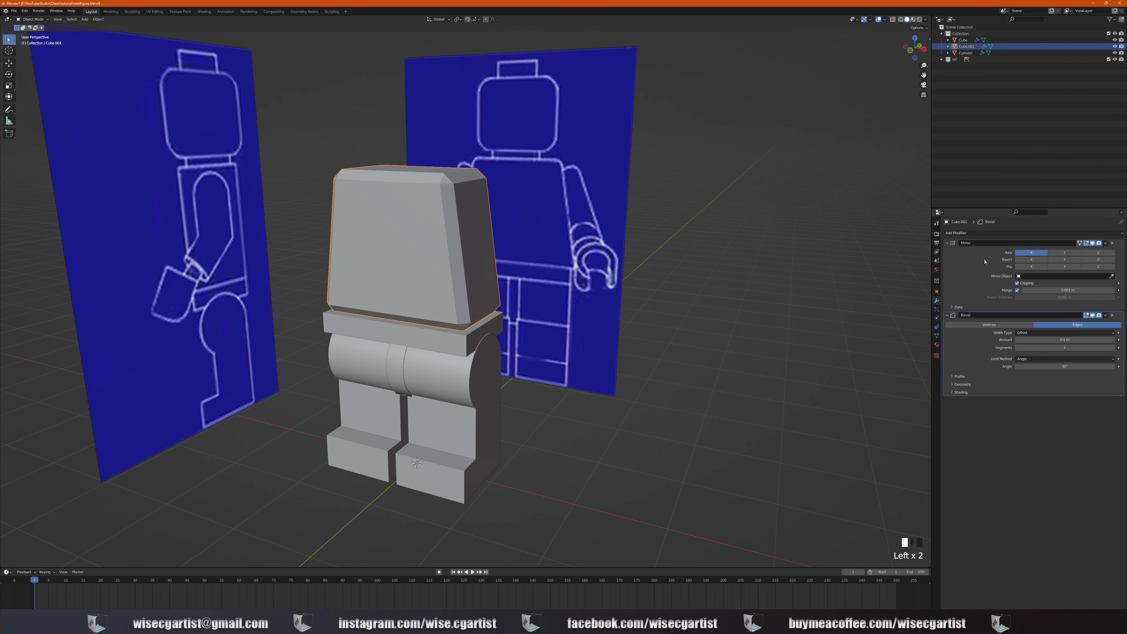
{"action": "key", "text": "ctrl+z"}
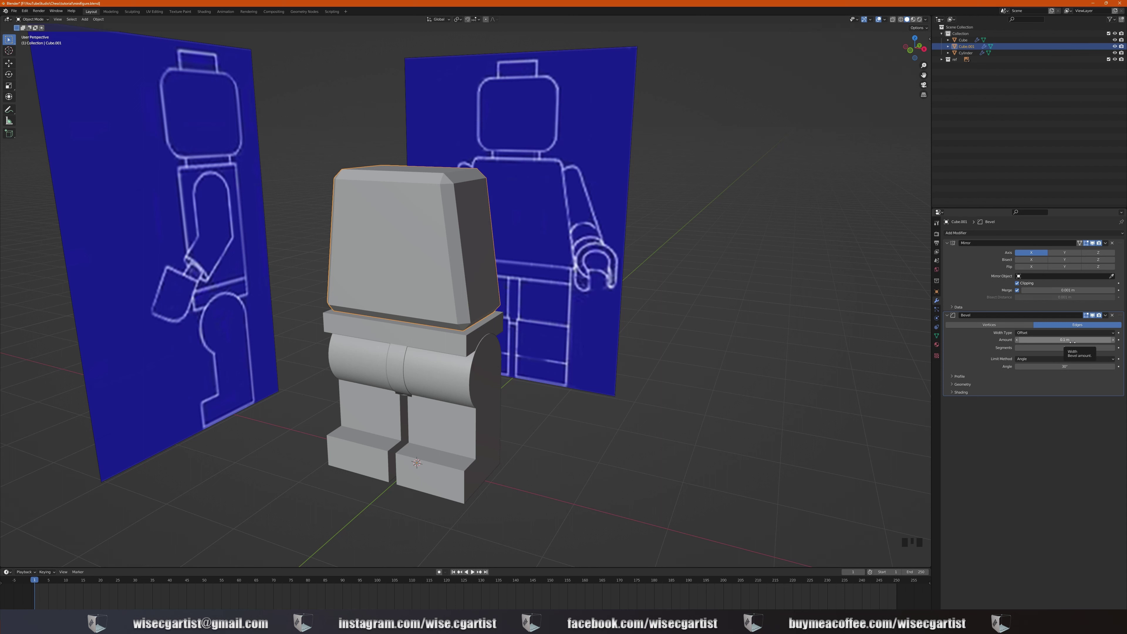
{"action": "left_click_drag", "start_coordinate": [1073, 340], "coordinate": [1040, 340]}
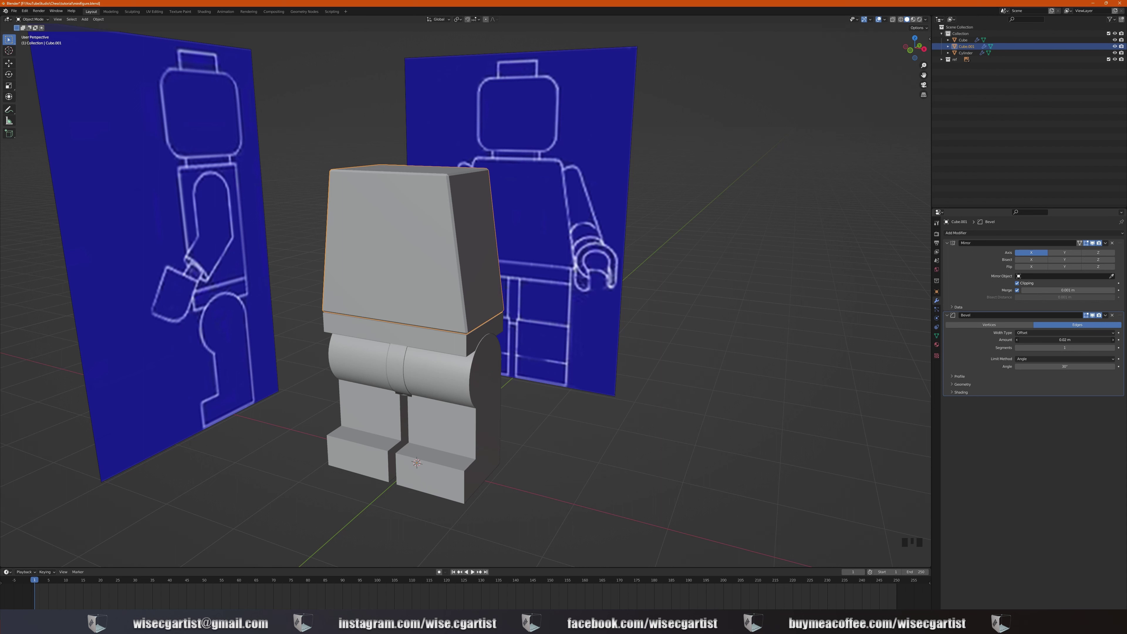
Step: Raise the torso bevel's segments to 4 and shade the torso smooth
{"action": "left_click", "coordinate": [1114, 349]}
{"action": "left_click", "coordinate": [1115, 349]}
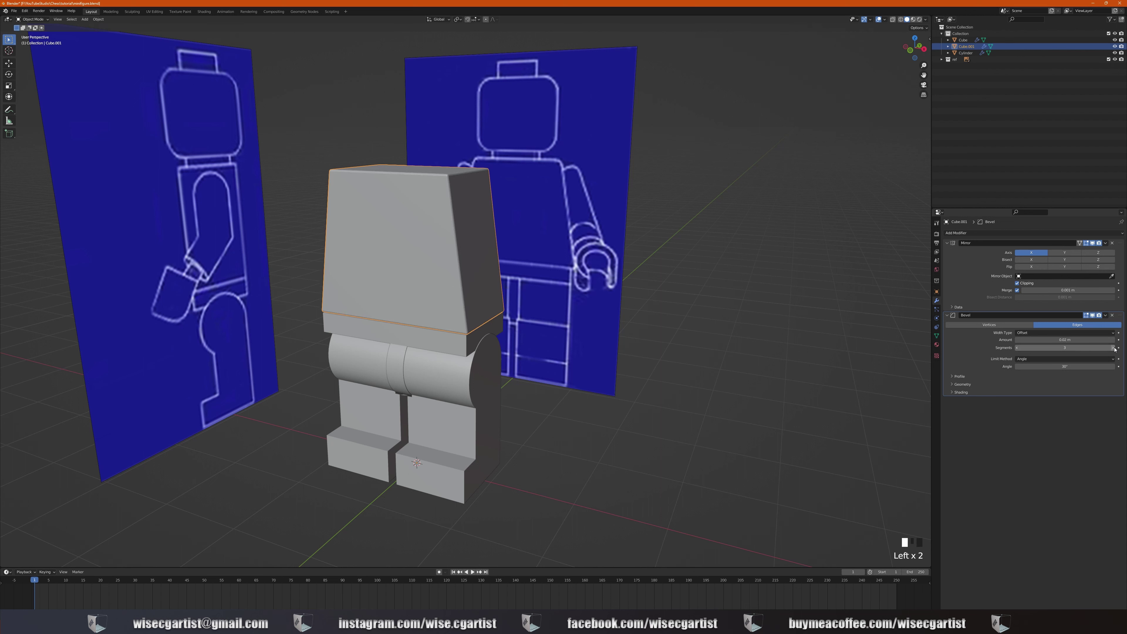
{"action": "left_click", "coordinate": [1115, 349]}
{"action": "scroll", "coordinate": [503, 232], "scroll_direction": "up", "scroll_amount": 3}
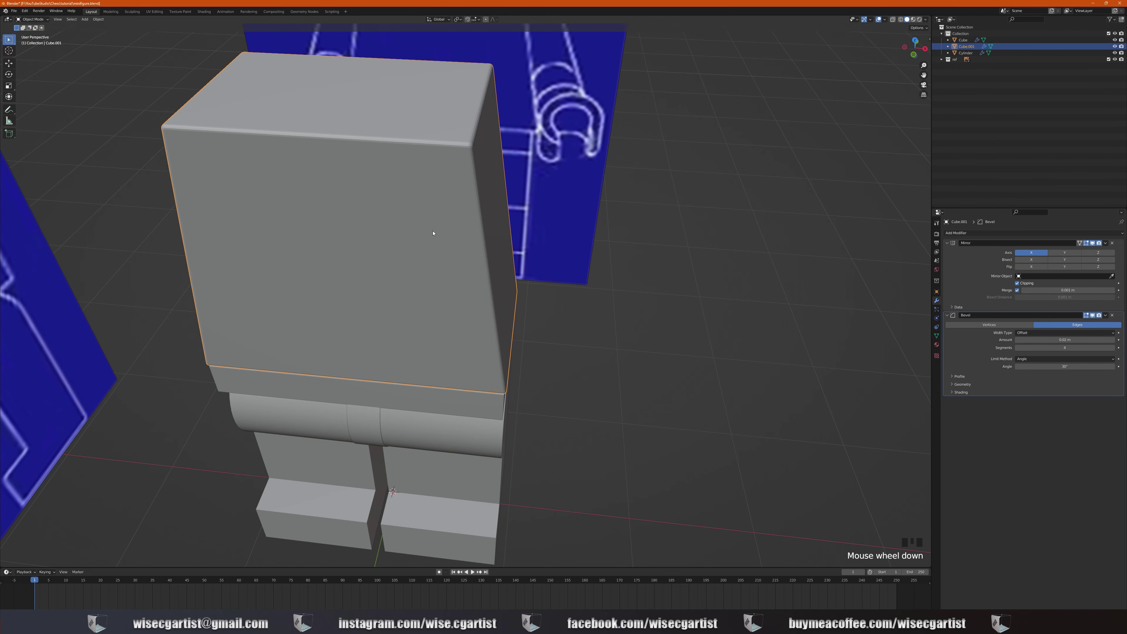
{"action": "right_click", "coordinate": [416, 225]}
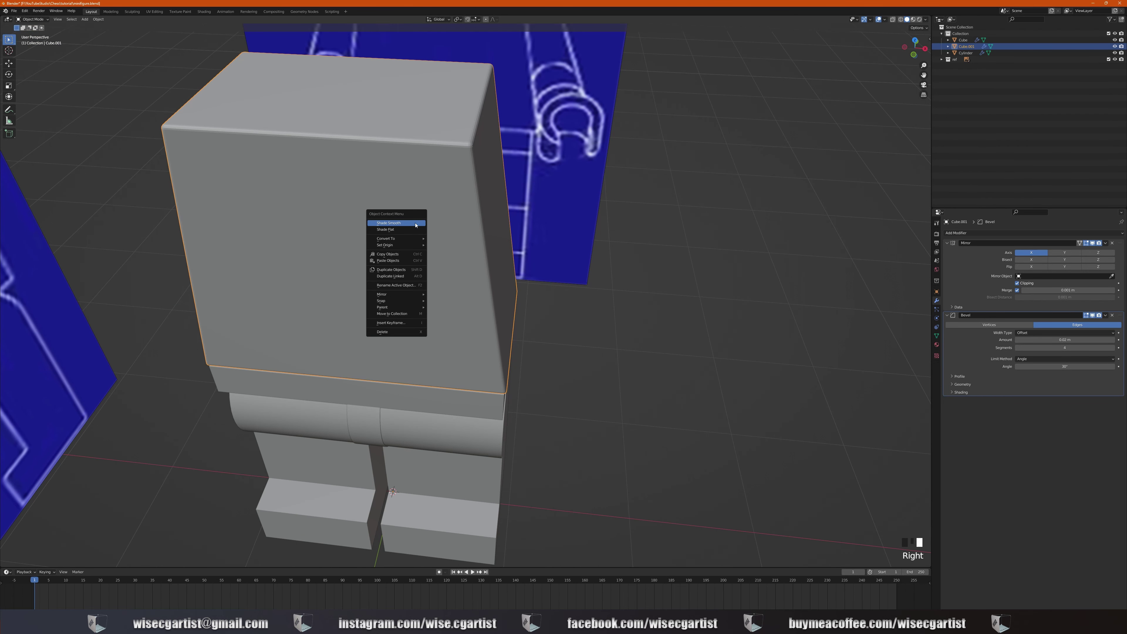
{"action": "left_click", "coordinate": [415, 226]}
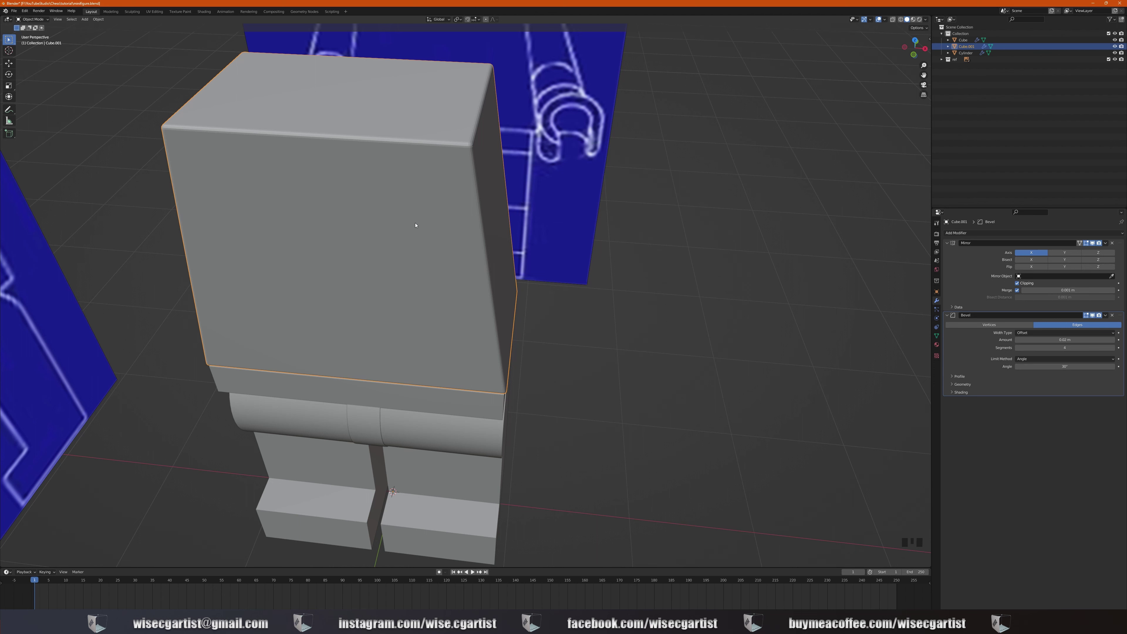
{"action": "right_click", "coordinate": [416, 225]}
{"action": "right_click", "coordinate": [417, 225]}
Step: Increase the torso bevel's segments to 6 and inspect the rounded edges from several angles
{"action": "left_click", "coordinate": [1113, 348]}
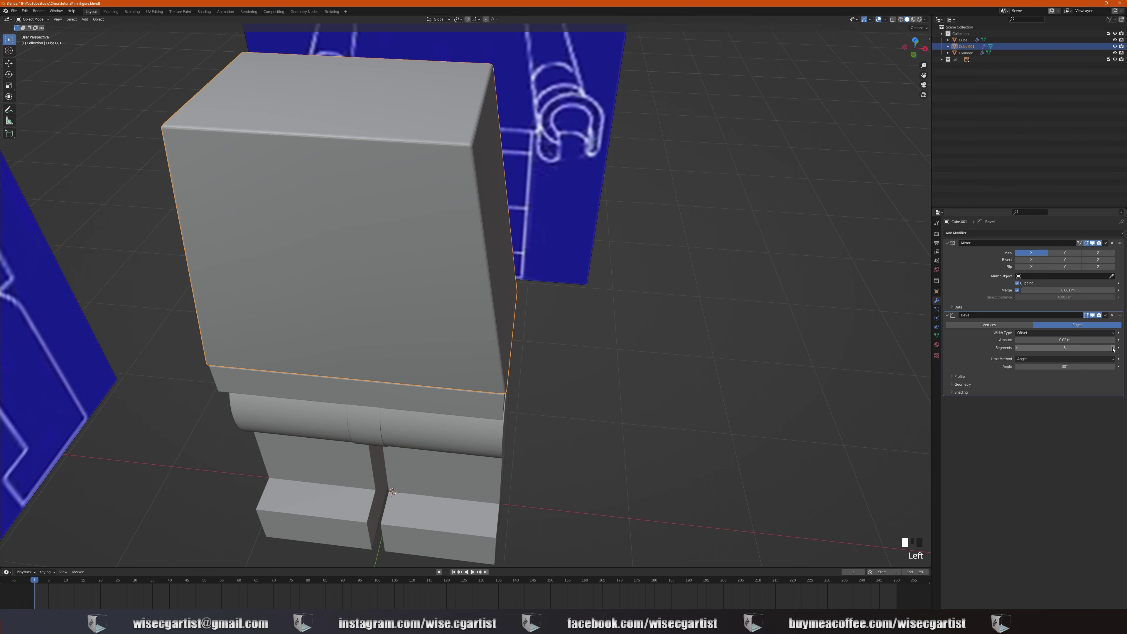
{"action": "left_click", "coordinate": [1113, 347]}
{"action": "scroll", "coordinate": [566, 244], "scroll_direction": "down", "scroll_amount": 3}
{"action": "middle_click_drag", "start_coordinate": [566, 244], "coordinate": [472, 242]}
{"action": "scroll", "coordinate": [471, 243], "scroll_direction": "up", "scroll_amount": 2}
{"action": "scroll", "coordinate": [387, 235], "scroll_direction": "up", "scroll_amount": 3}
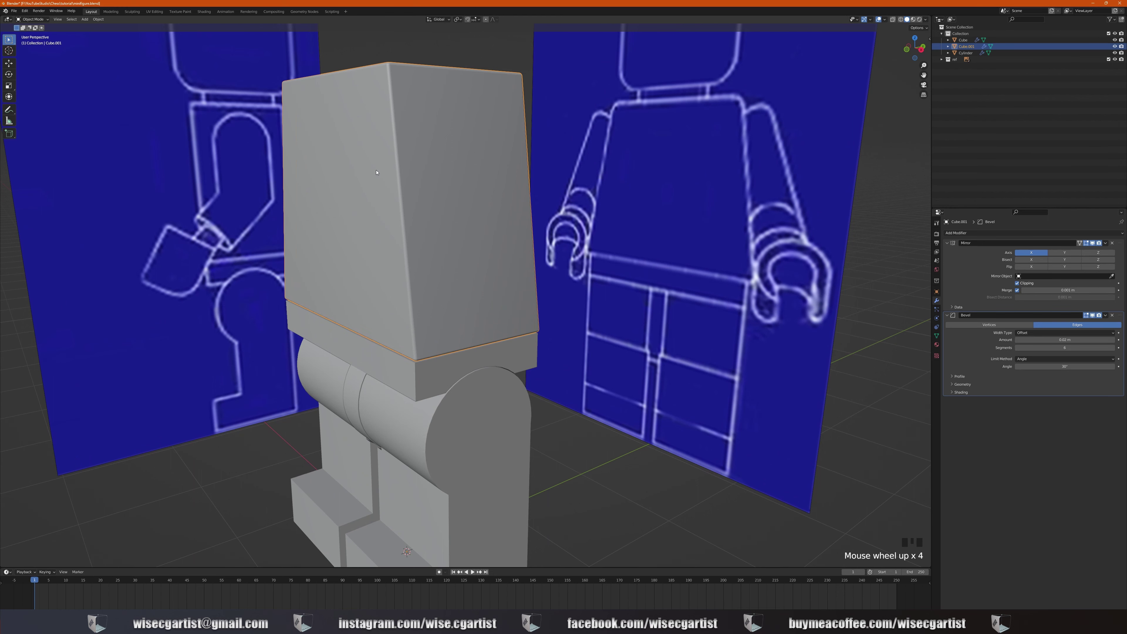
{"action": "middle_click_drag", "start_coordinate": [376, 173], "coordinate": [421, 200]}
{"action": "scroll", "coordinate": [391, 175], "scroll_direction": "up", "scroll_amount": 1}
{"action": "scroll", "coordinate": [400, 177], "scroll_direction": "down", "scroll_amount": 5}
{"action": "scroll", "coordinate": [421, 200], "scroll_direction": "up", "scroll_amount": 1}
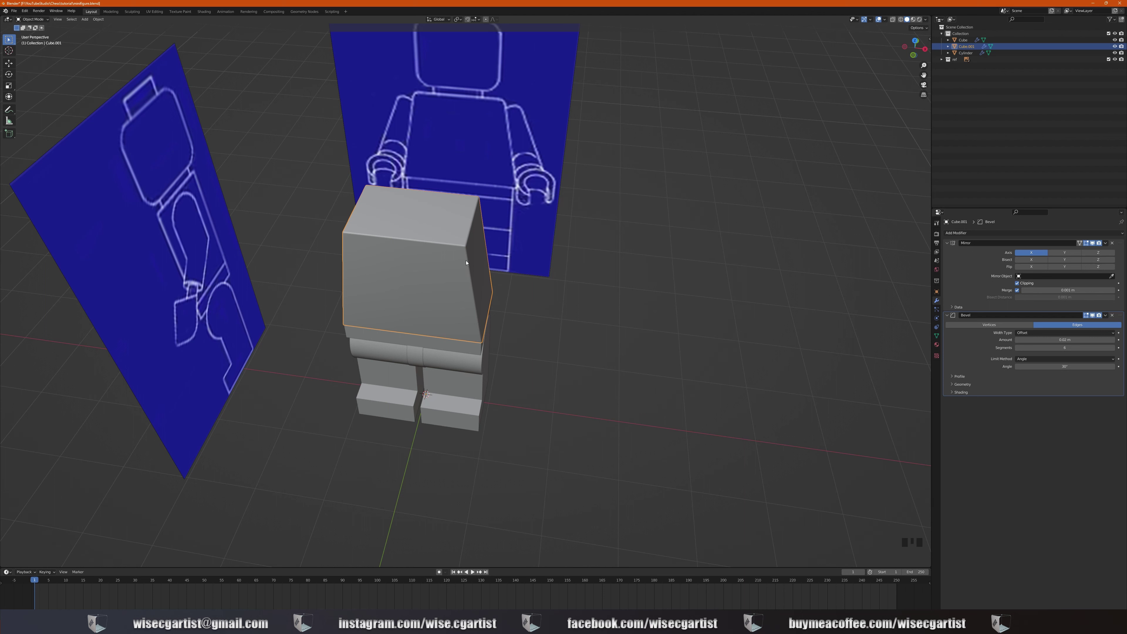
Step: Add a mesh circle with a 1 m radius at the world origin as the base for the neck
{"action": "key", "text": "KP_1"}
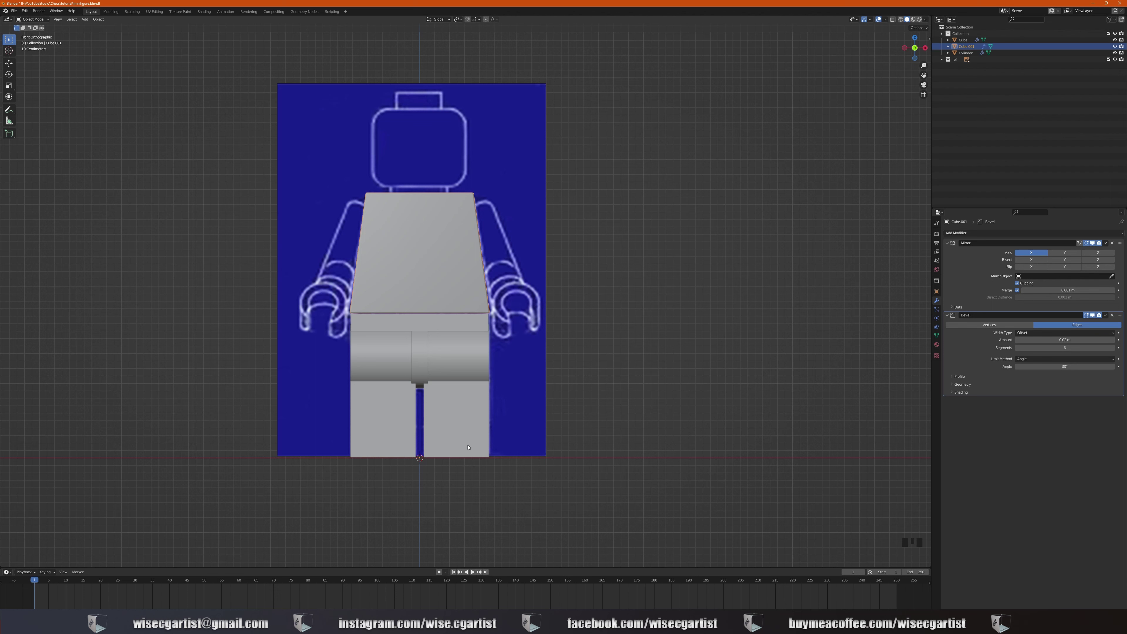
{"action": "key", "text": "shift+a"}
{"action": "mouse_move", "coordinate": [468, 446]}
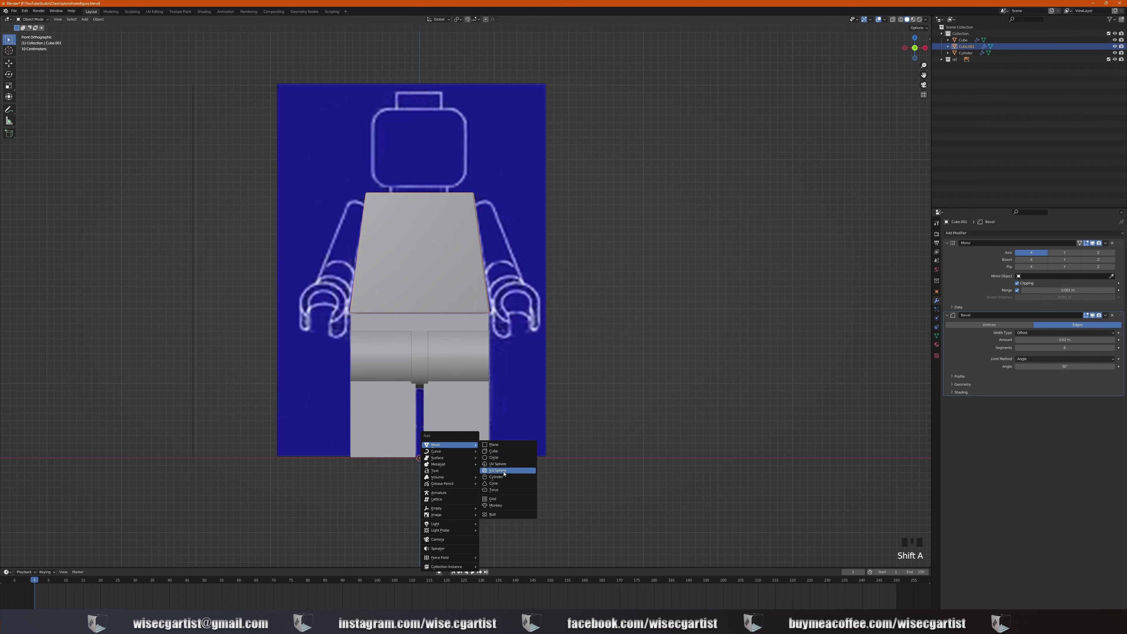
{"action": "left_click", "coordinate": [503, 459]}
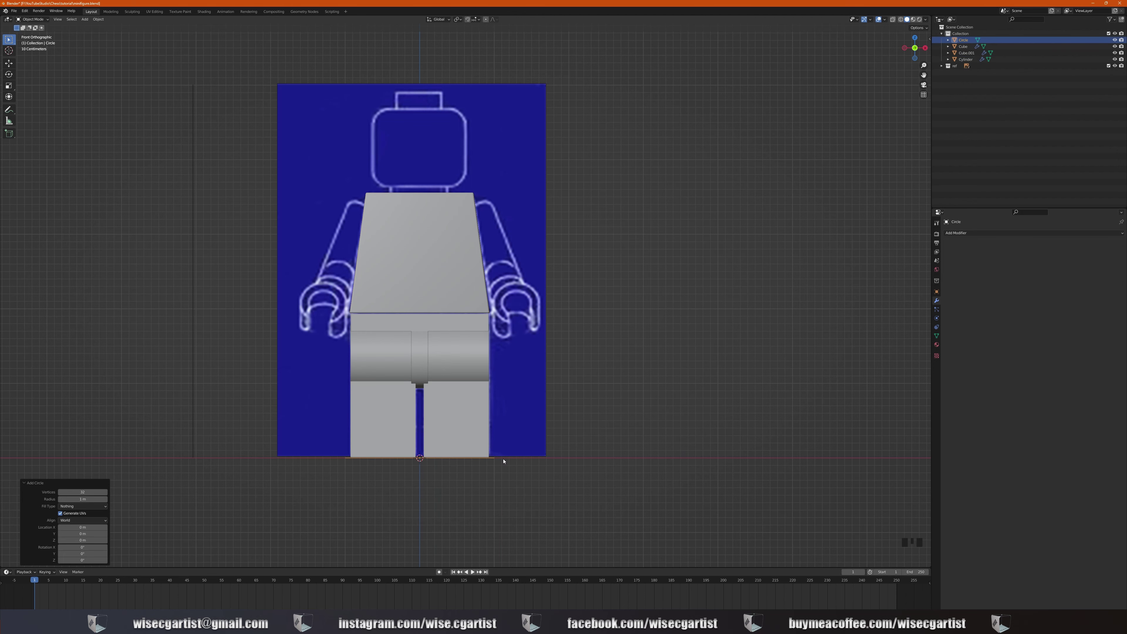
{"action": "middle_click_drag", "start_coordinate": [481, 386], "coordinate": [425, 439]}
{"action": "scroll", "coordinate": [497, 428], "scroll_direction": "down", "scroll_amount": 2}
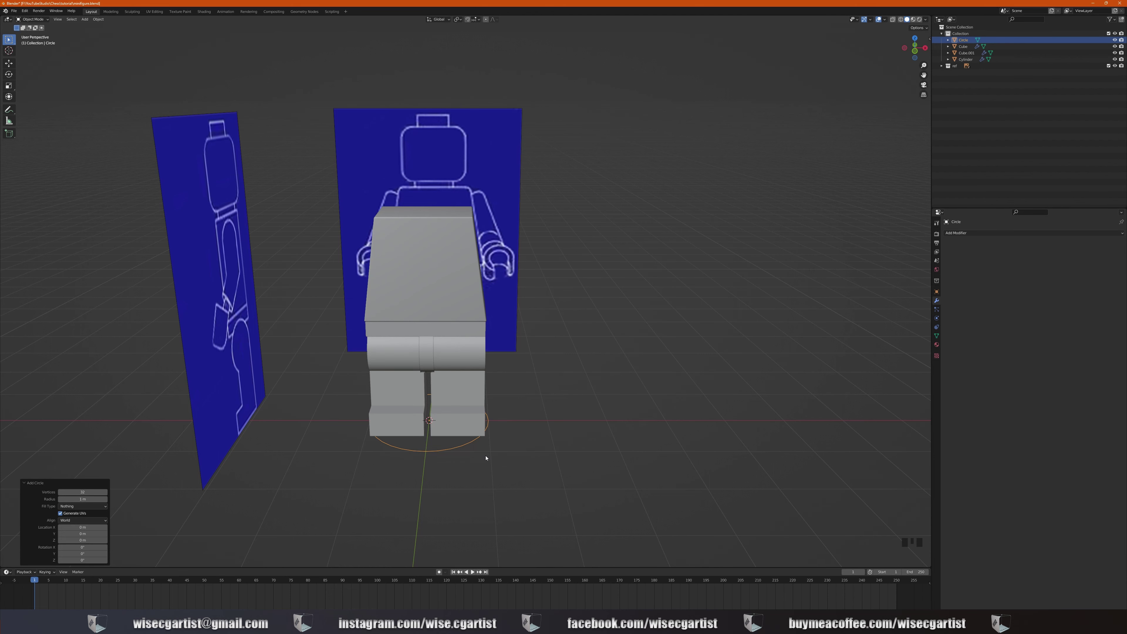
Step: Raise the circle about 3.6 m along Z to the torso's top edge in front view
{"action": "key", "text": "KP_1"}
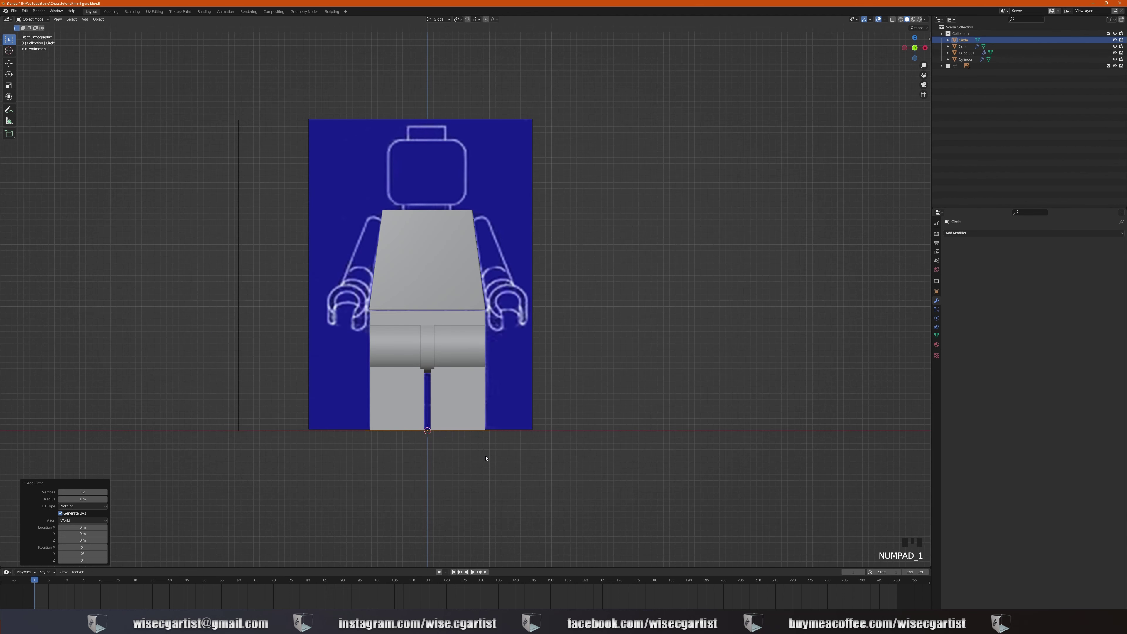
{"action": "key", "text": "g"}
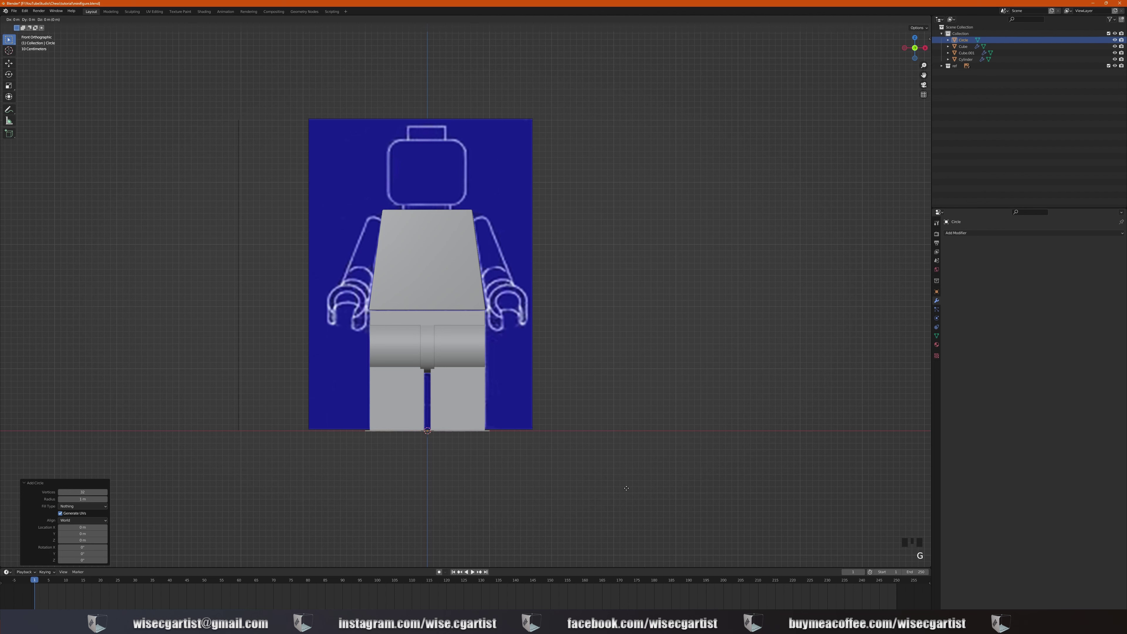
{"action": "key", "text": "z"}
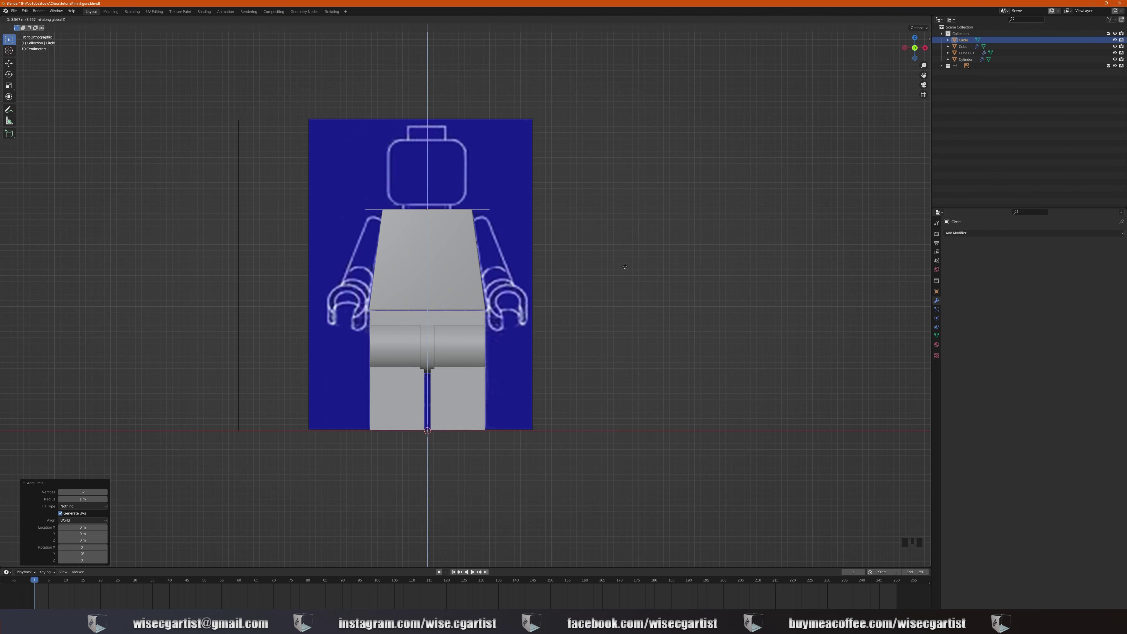
{"action": "left_click", "coordinate": [625, 267]}
Step: Scale the circle down to about 0.4 of its size and compare it with the neck width on the front blueprint
{"action": "middle_click_drag", "start_coordinate": [624, 269], "coordinate": [587, 315]}
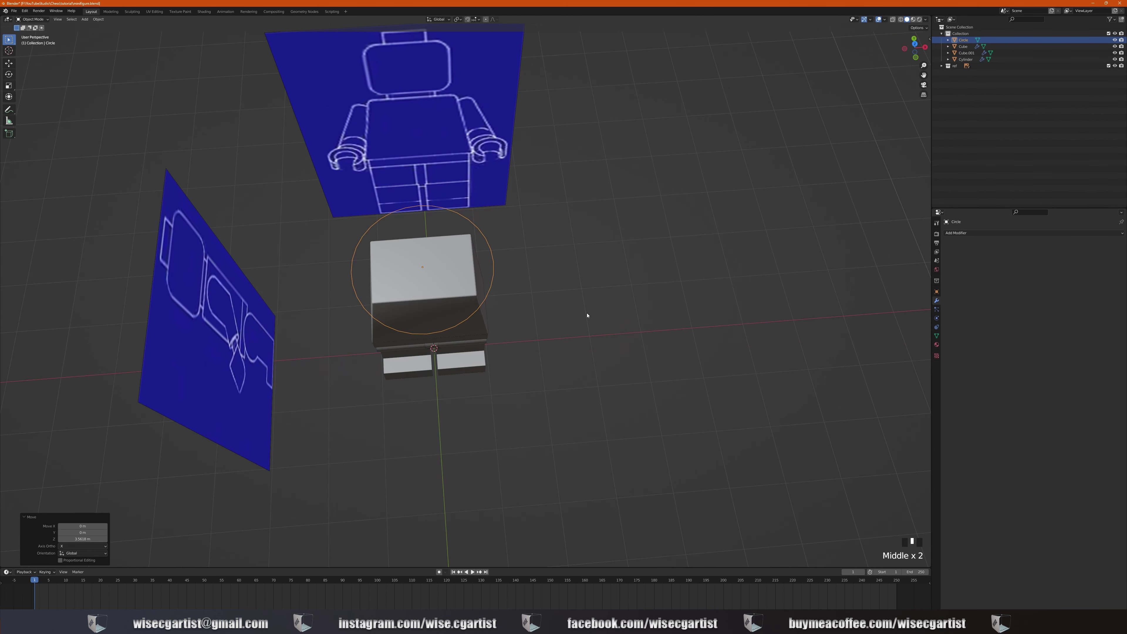
{"action": "key", "text": "s"}
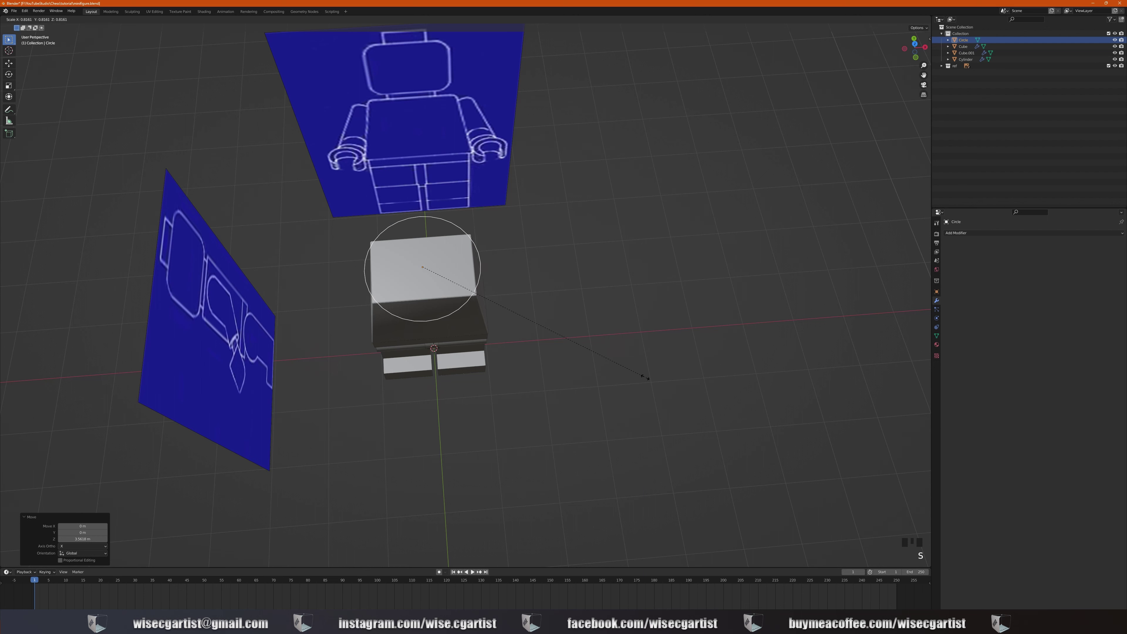
{"action": "left_click", "coordinate": [535, 314]}
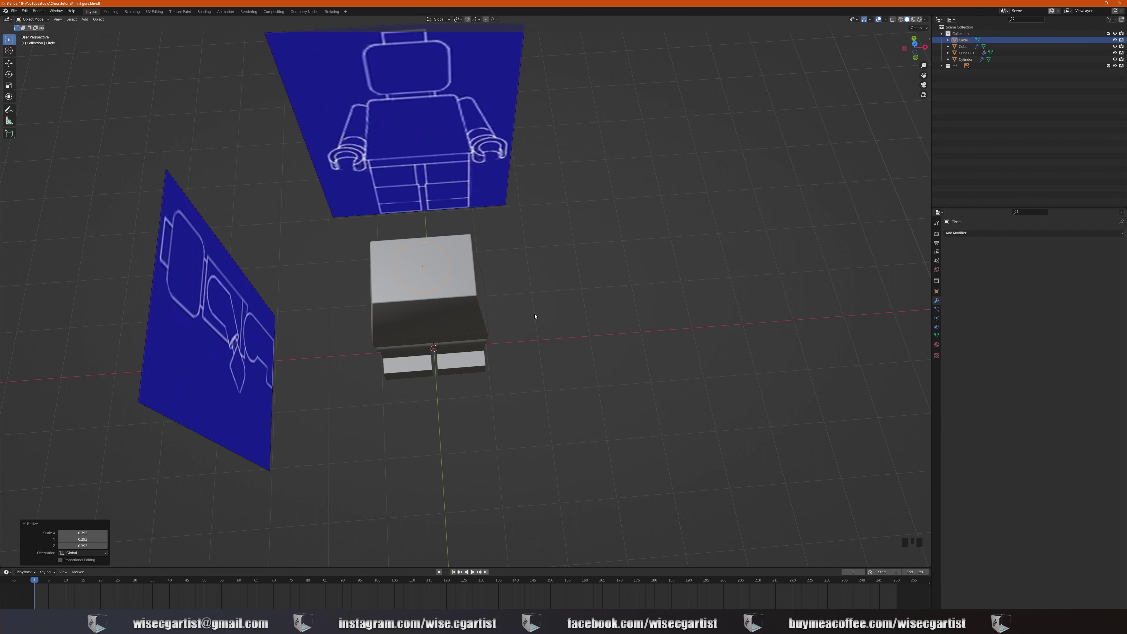
{"action": "key", "text": "KP_1"}
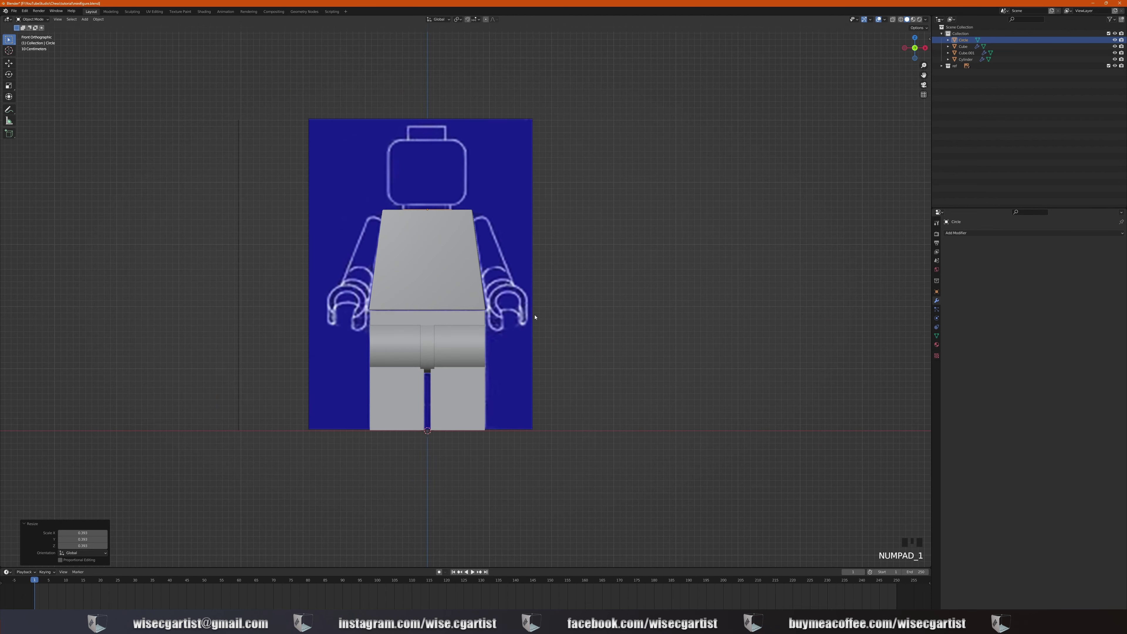
Step: Fine-tune the circle's scale against the neck width on the front blueprint, using X-ray temporarily to see the outline
{"action": "scroll", "coordinate": [604, 245], "scroll_direction": "up", "scroll_amount": 2}
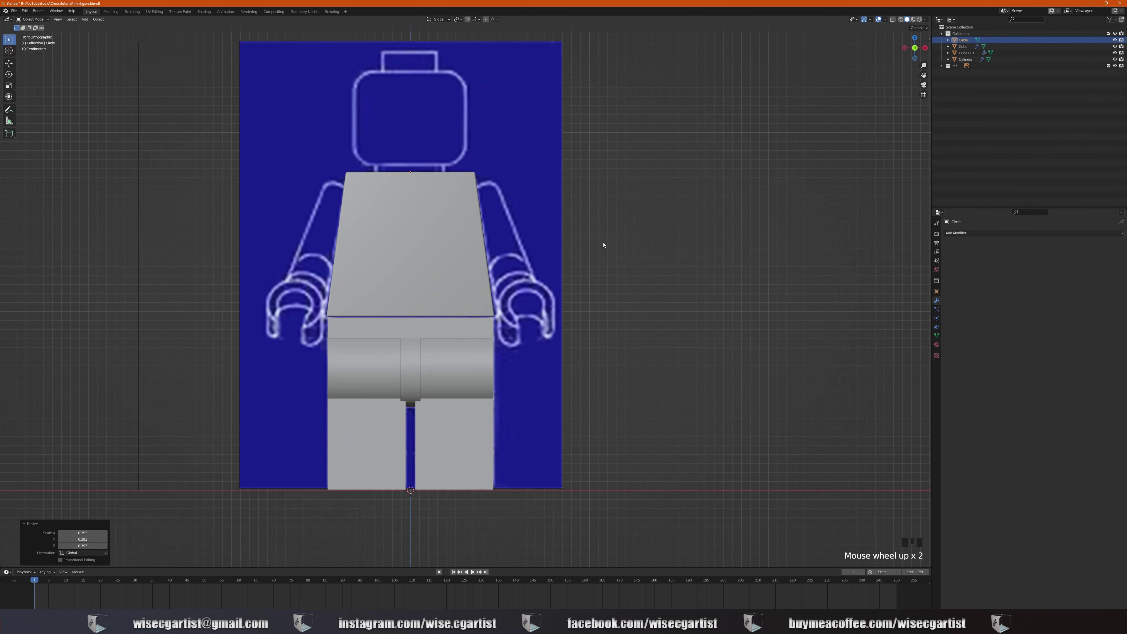
{"action": "left_click", "coordinate": [893, 19]}
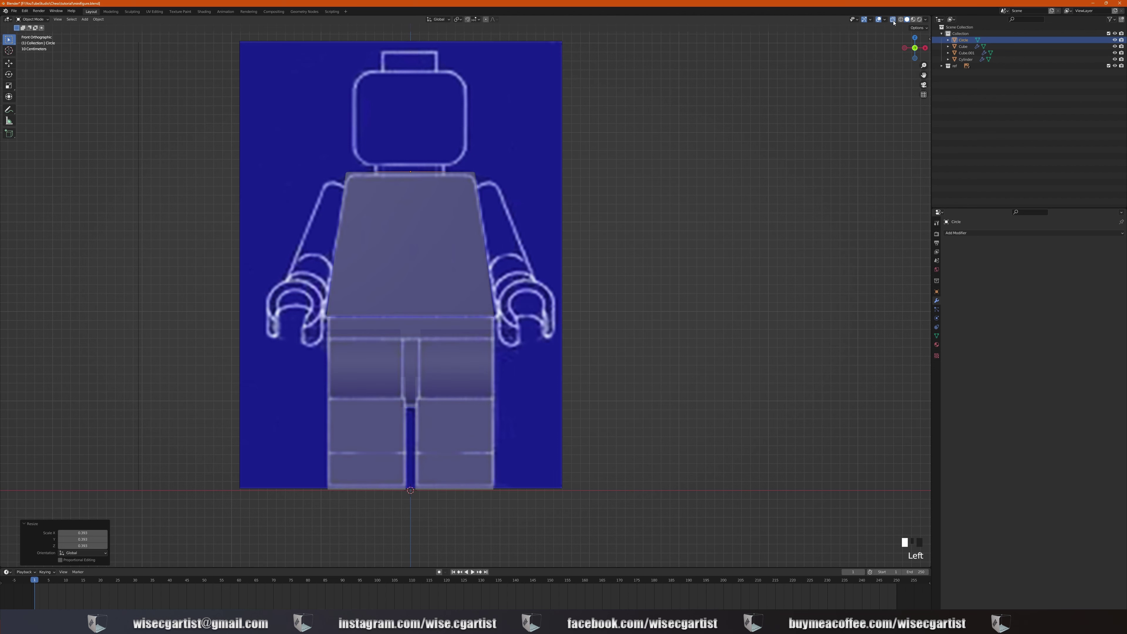
{"action": "key", "text": "s"}
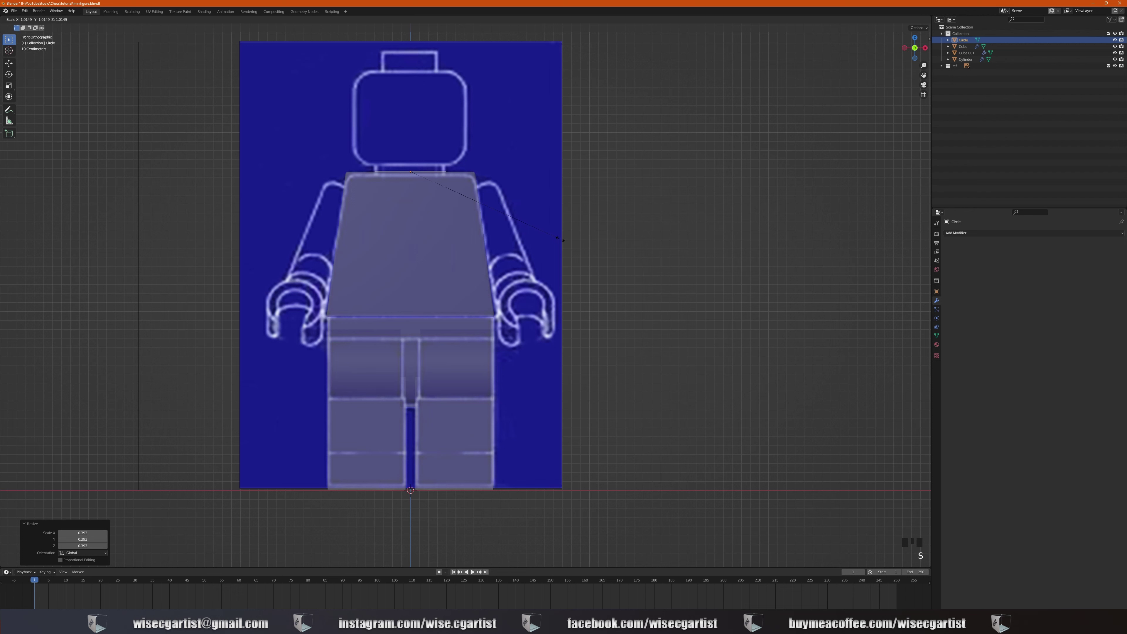
{"action": "left_click", "coordinate": [558, 237]}
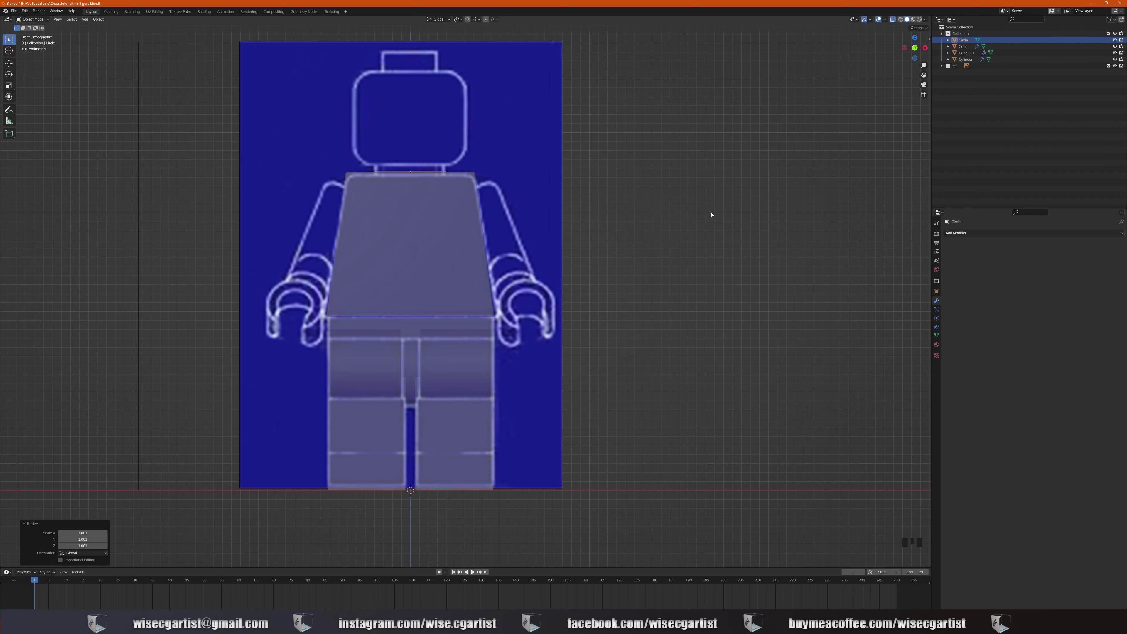
{"action": "left_click", "coordinate": [893, 20]}
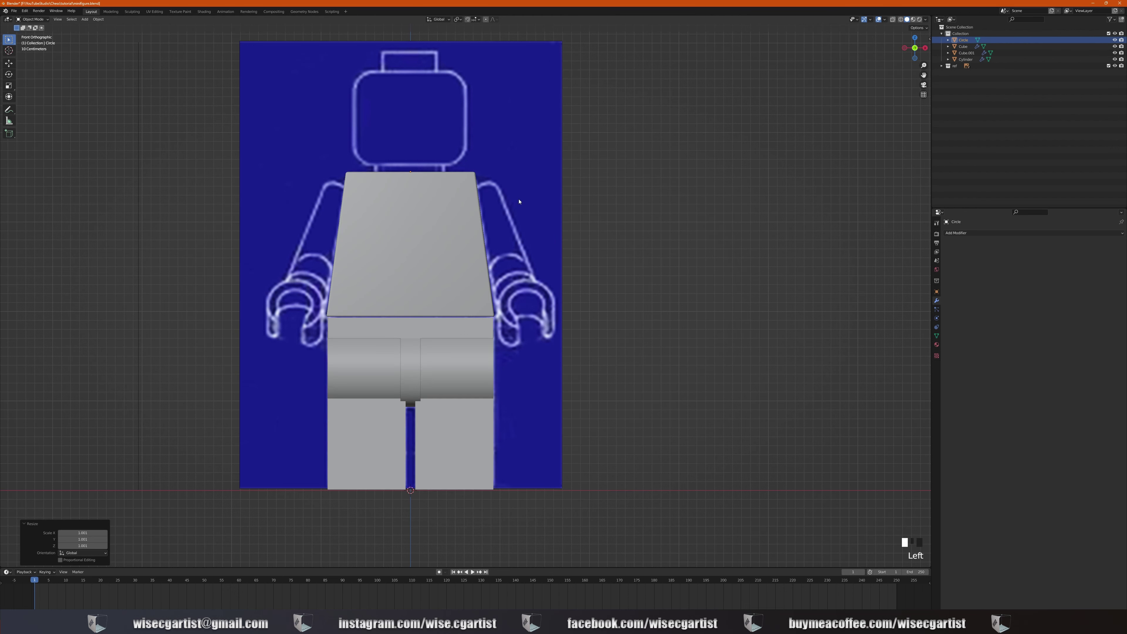
Step: Enter Edit Mode on the circle, select all its vertices and fill them with a face
{"action": "middle_click_drag", "start_coordinate": [517, 195], "coordinate": [502, 228]}
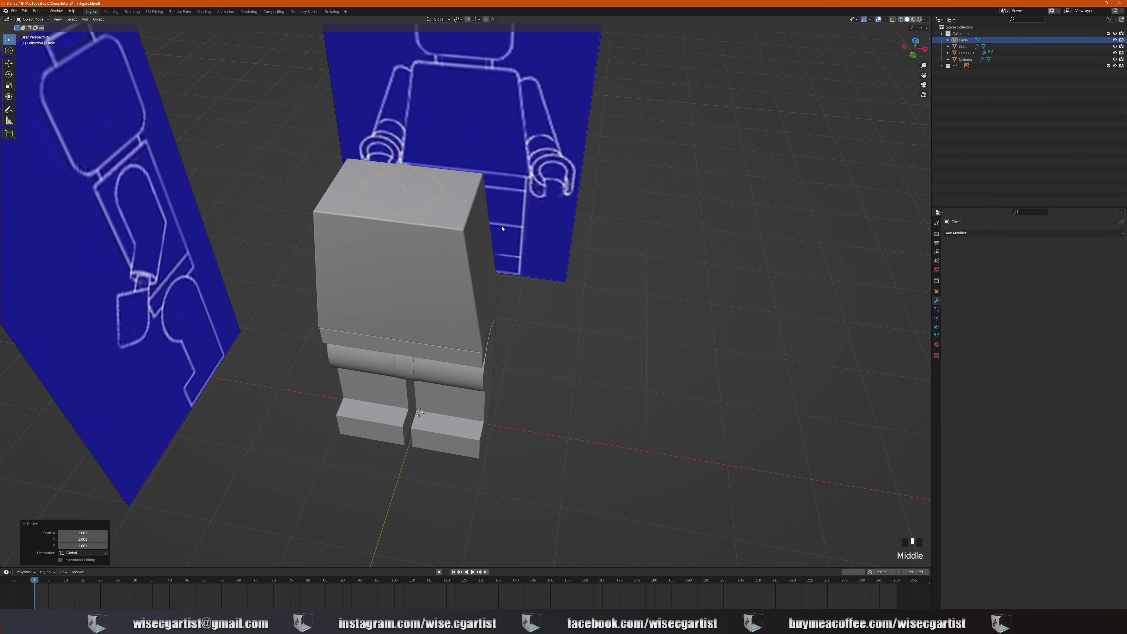
{"action": "left_click", "coordinate": [32, 19]}
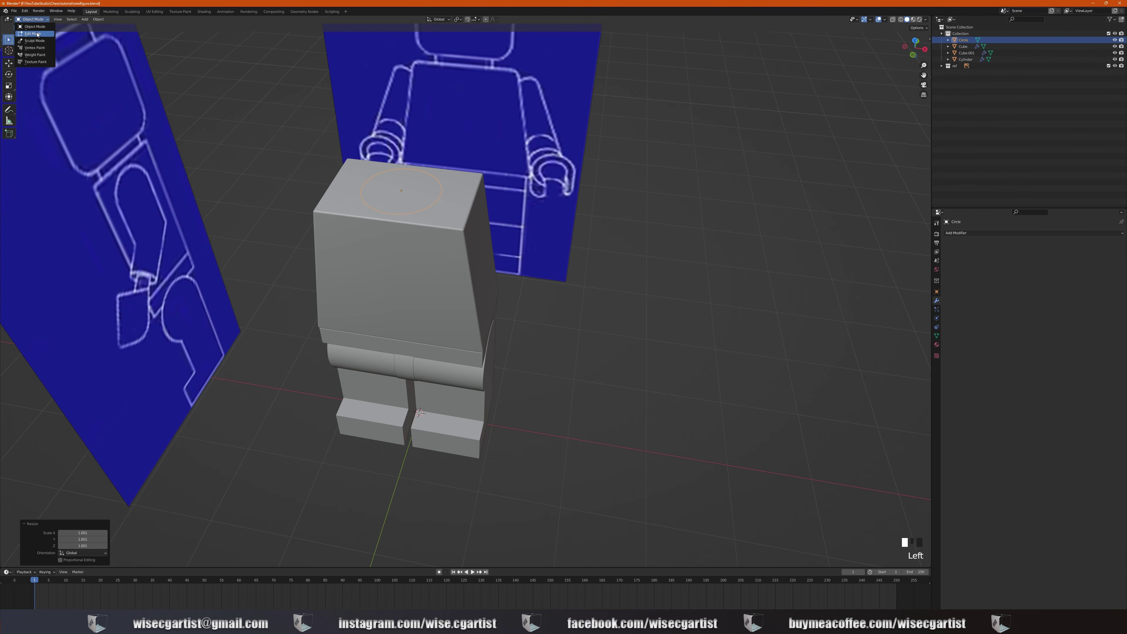
{"action": "left_click", "coordinate": [32, 32]}
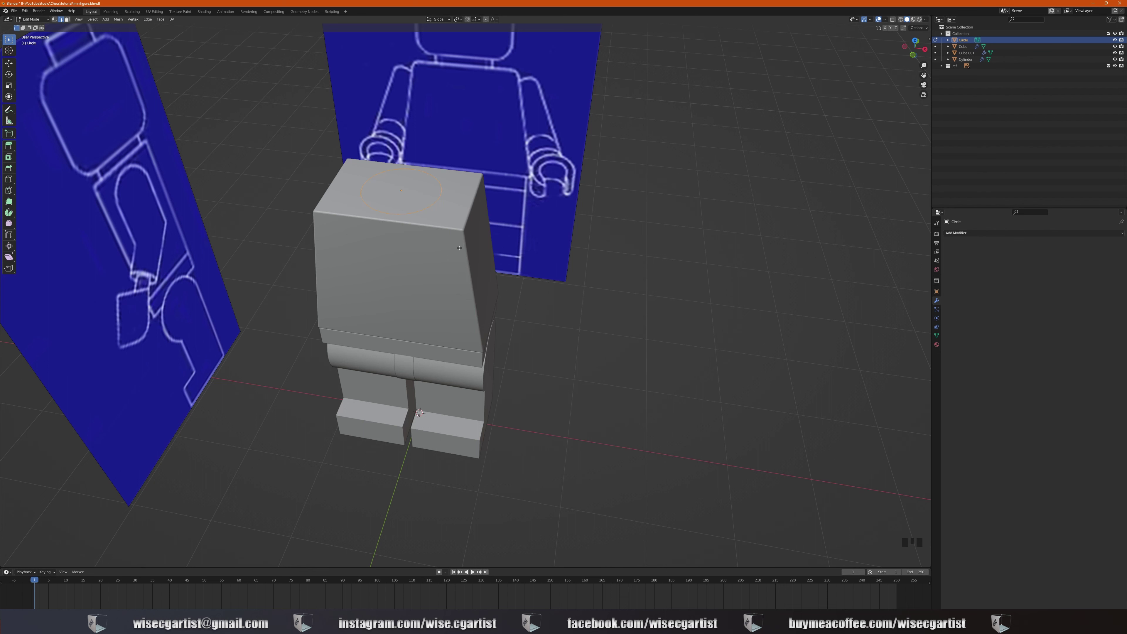
{"action": "left_click", "coordinate": [54, 19]}
{"action": "left_click_drag", "start_coordinate": [295, 141], "coordinate": [486, 270]}
{"action": "left_click_drag", "start_coordinate": [273, 126], "coordinate": [506, 283]}
{"action": "left_click_drag", "start_coordinate": [280, 141], "coordinate": [483, 283]}
{"action": "middle_click_drag", "start_coordinate": [447, 250], "coordinate": [457, 232]}
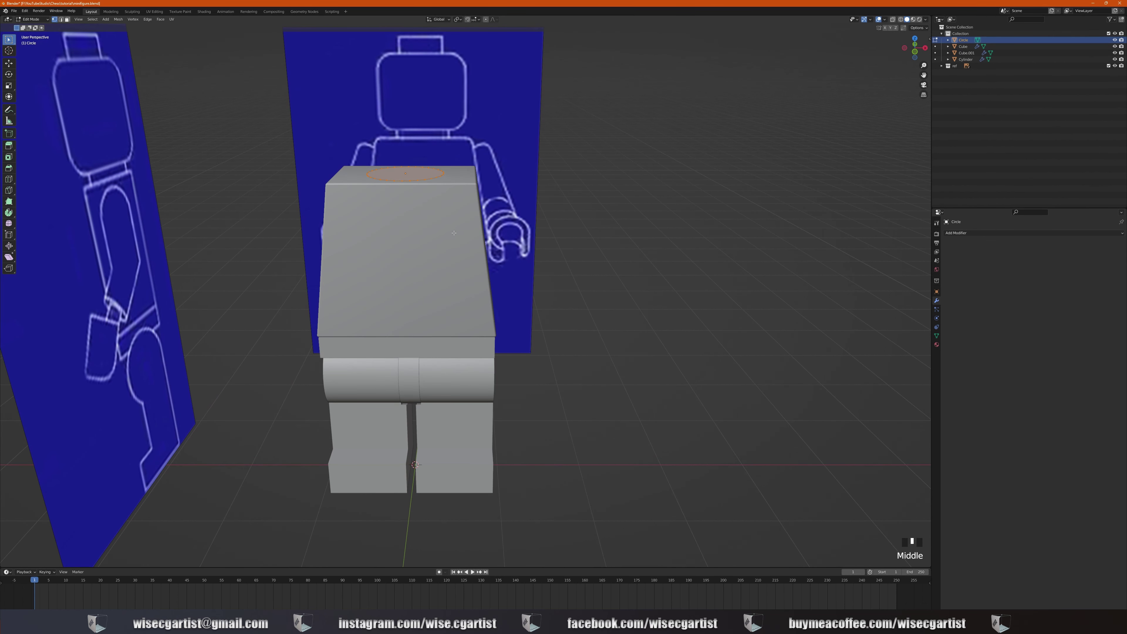
Step: Extrude the circle's face about 0.09 m upward in front view to form the neck up to the head's underside
{"action": "key", "text": "KP_1"}
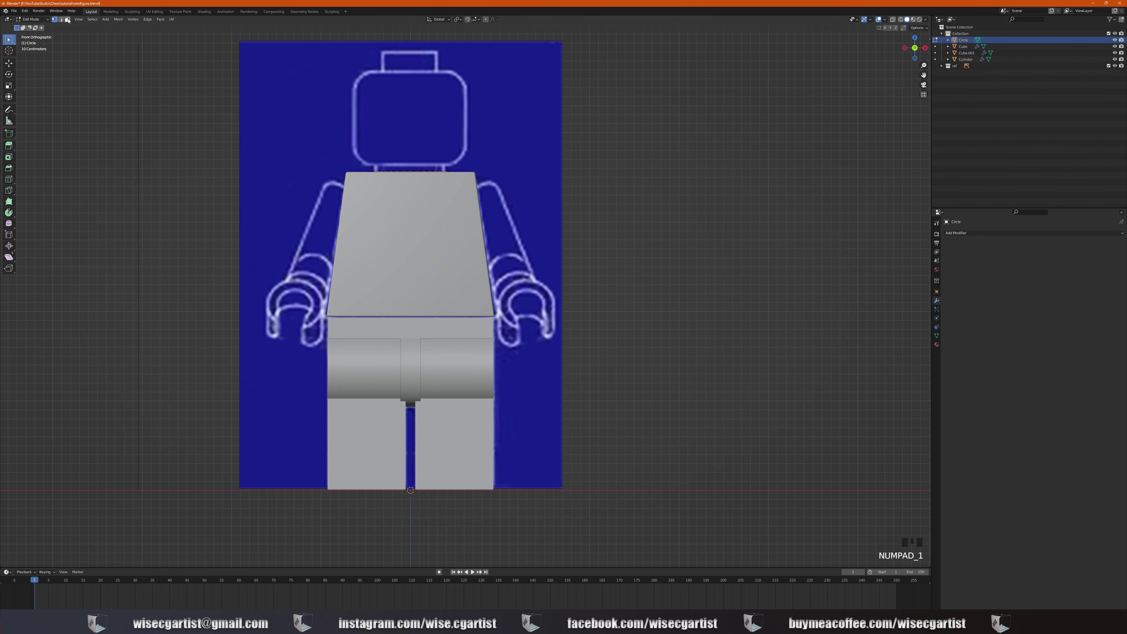
{"action": "left_click", "coordinate": [246, 143]}
{"action": "key", "text": "e"}
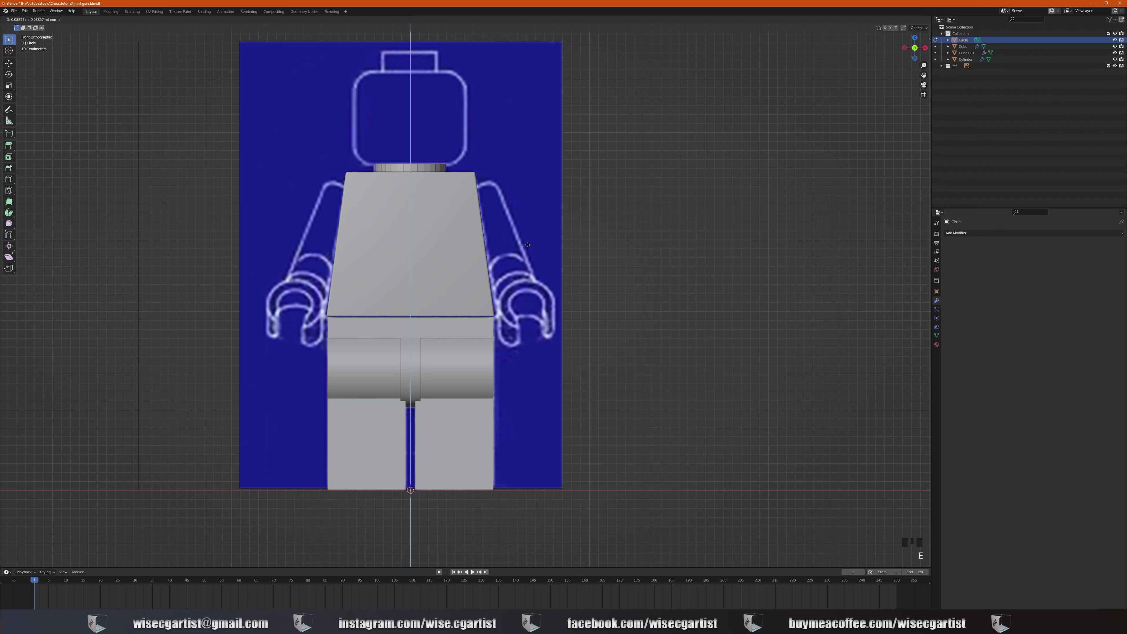
{"action": "left_click", "coordinate": [527, 244]}
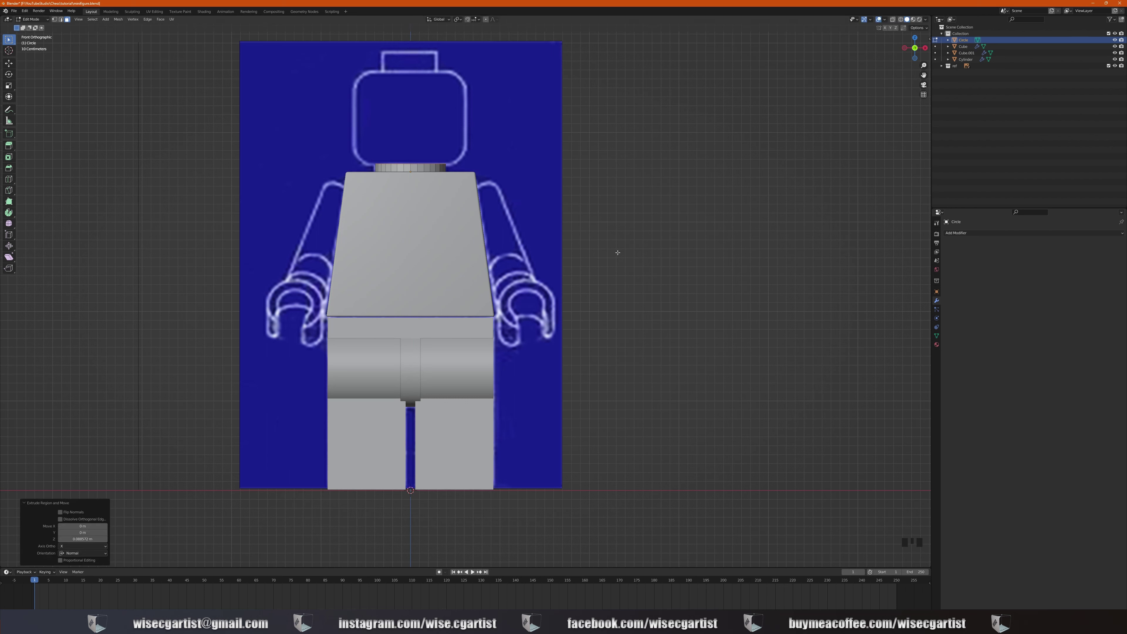
Step: Extrude the neck's top face minimally, scale it by about 1.7 to the head width, and extrude it to the blueprint head's top
{"action": "key", "text": "e"}
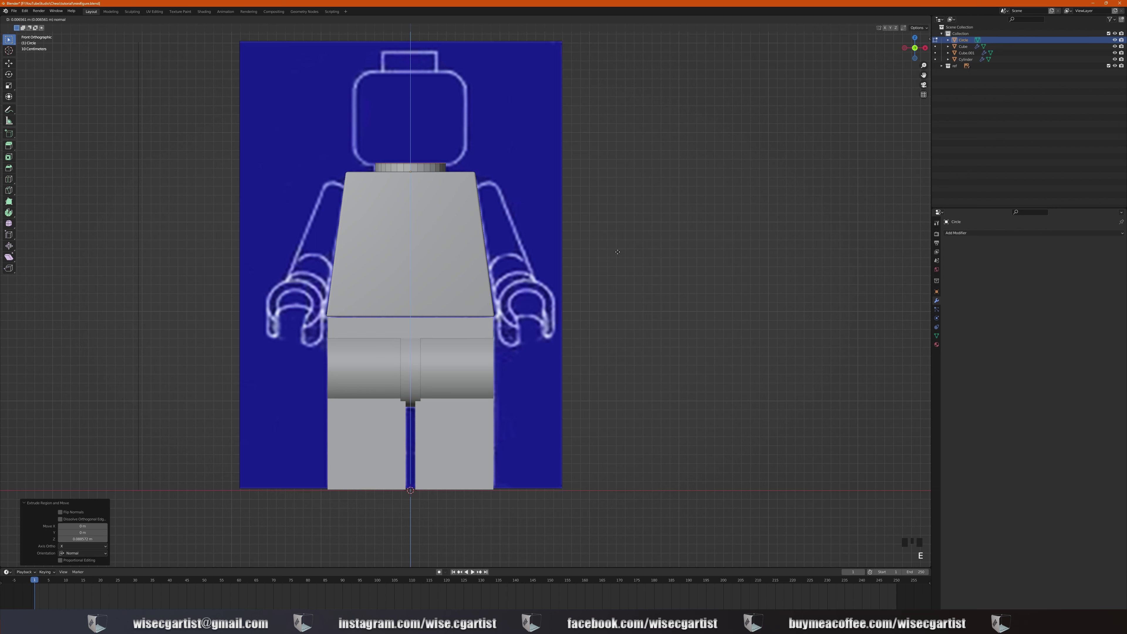
{"action": "left_click", "coordinate": [617, 252]}
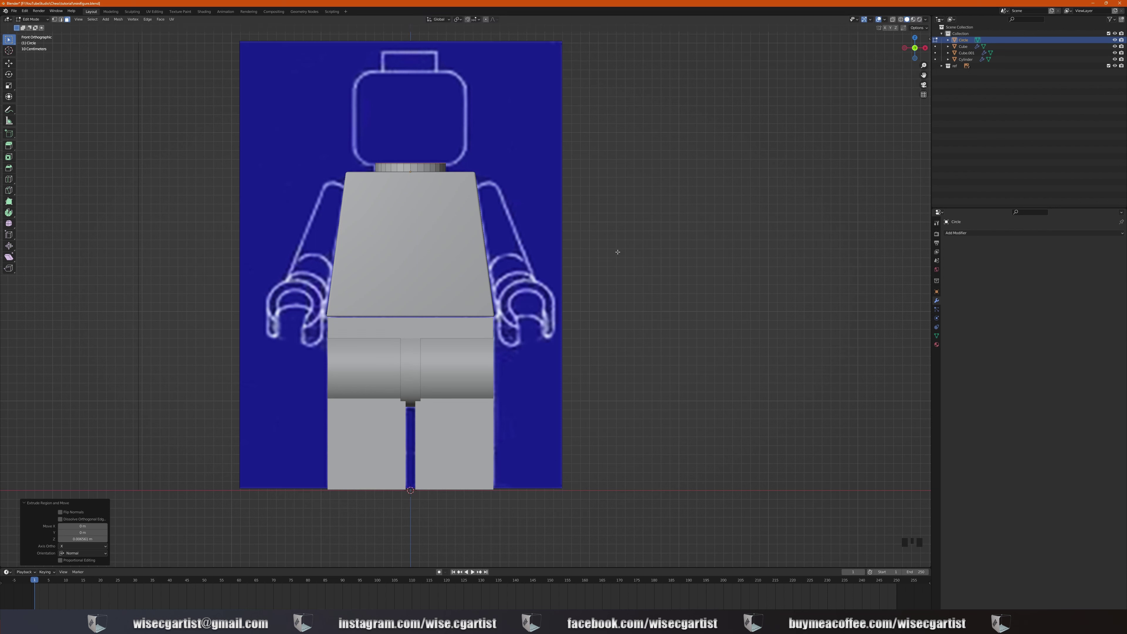
{"action": "key", "text": "s"}
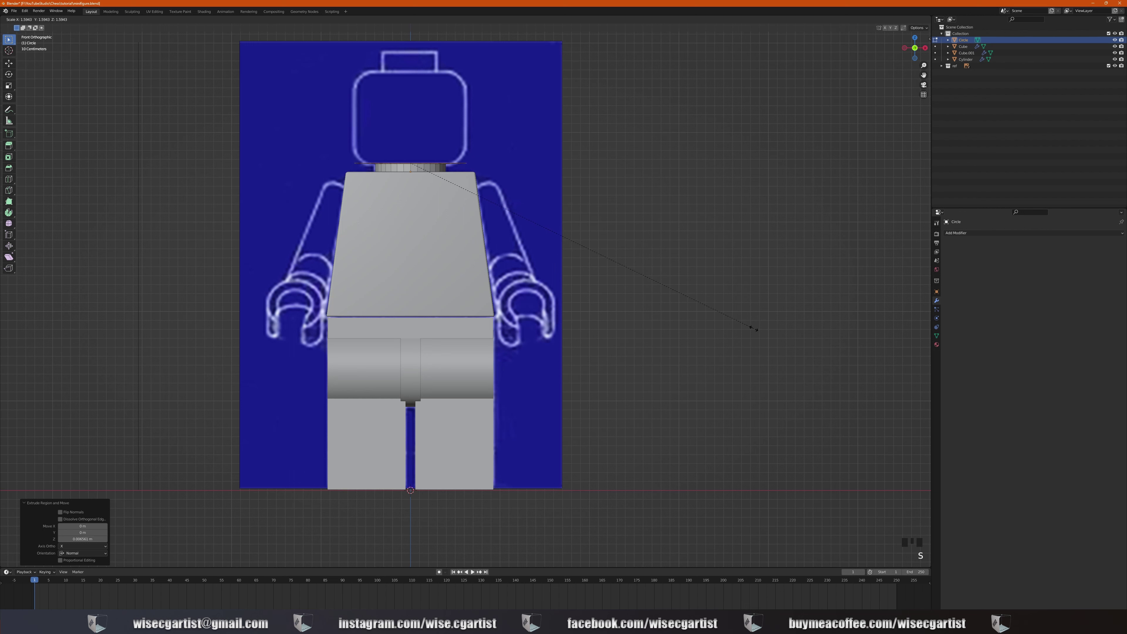
{"action": "left_click", "coordinate": [777, 341]}
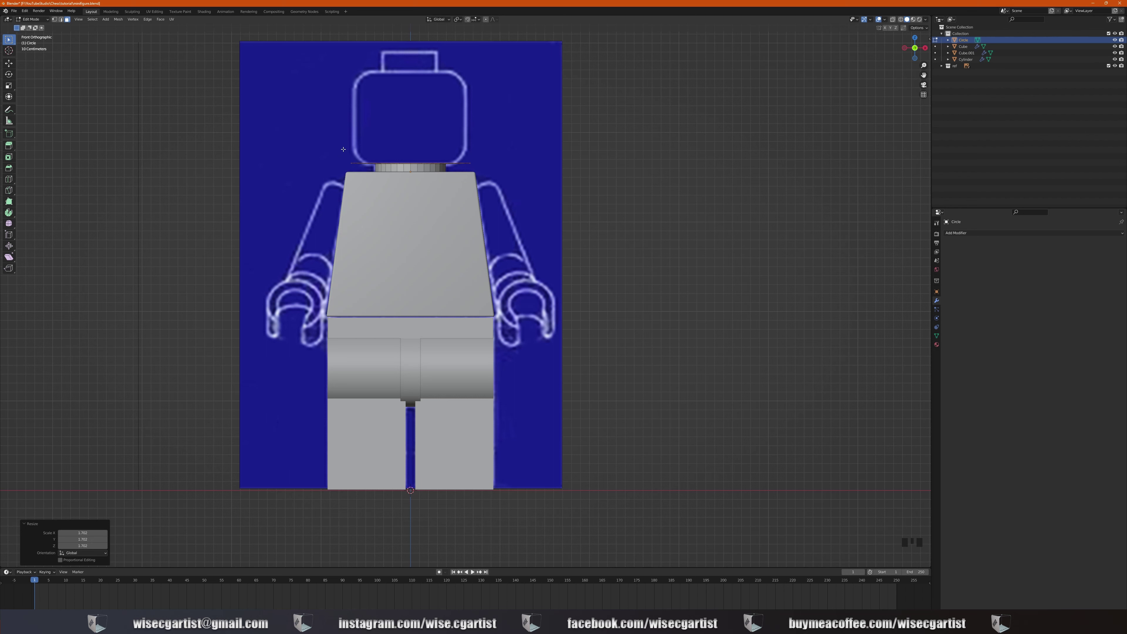
{"action": "key", "text": "e"}
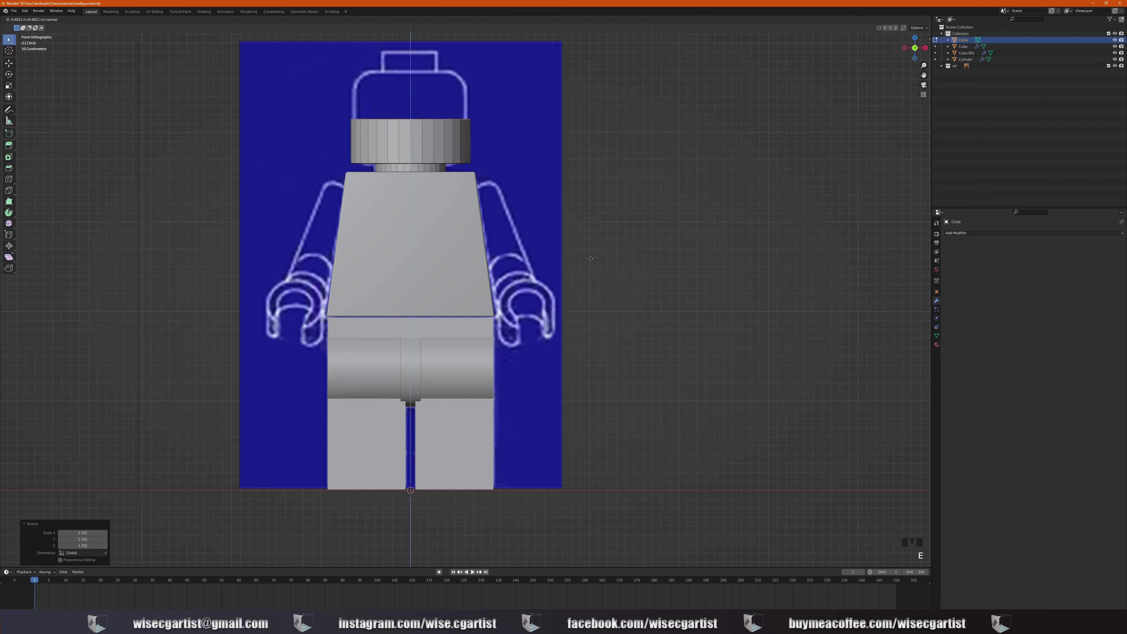
{"action": "left_click", "coordinate": [593, 211]}
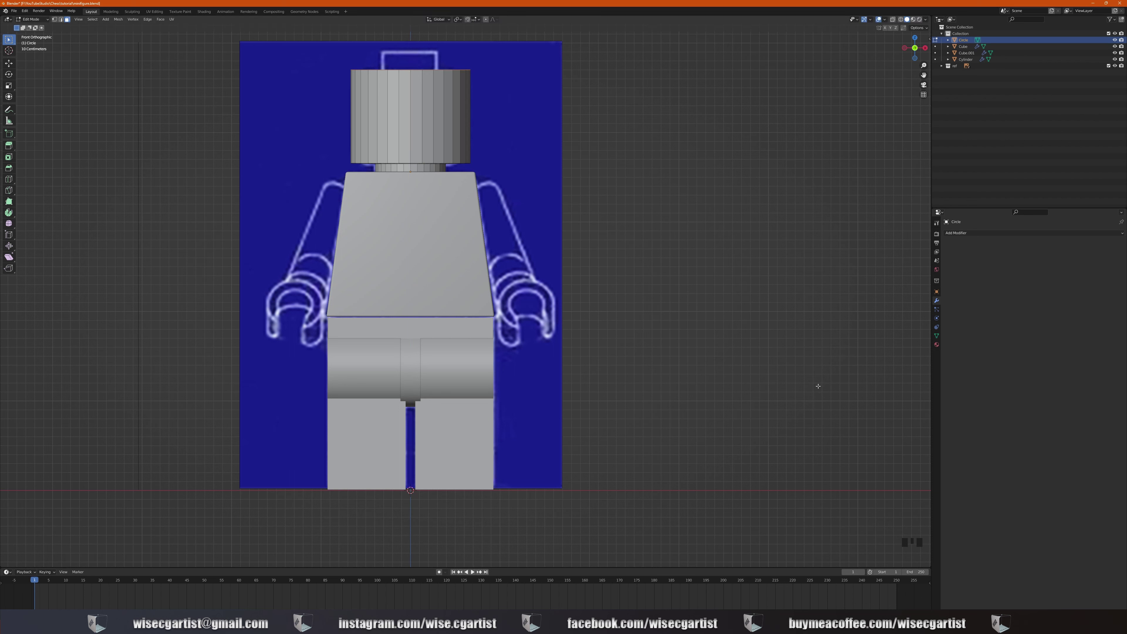
Step: Inset the head's top face and extrude the inner face about 0.22 m upward to form the stud
{"action": "key", "text": "i"}
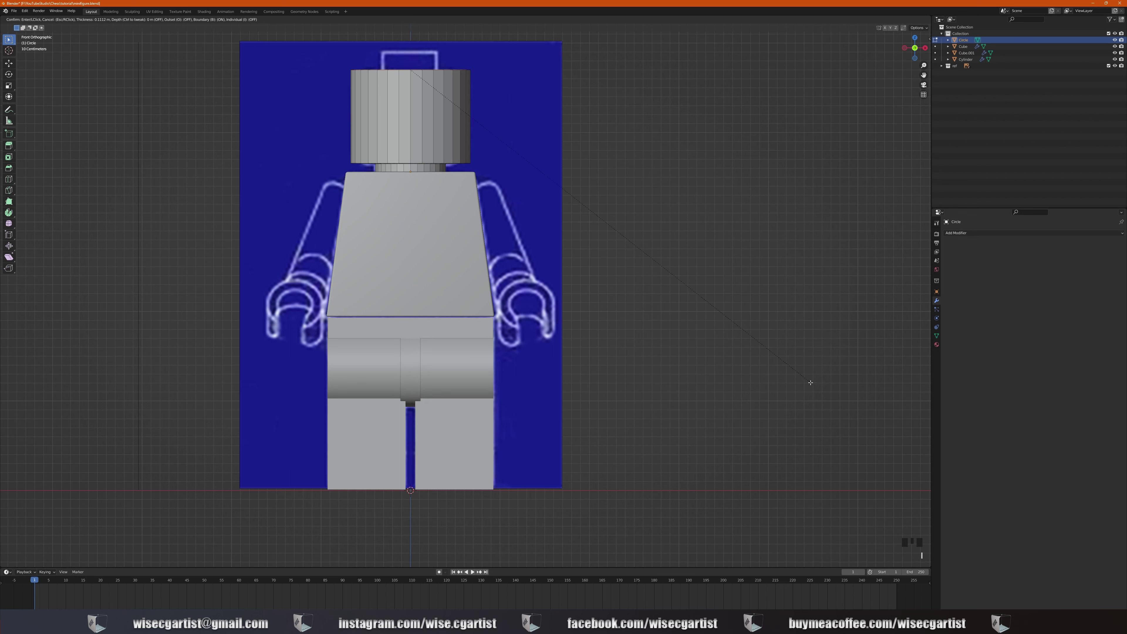
{"action": "left_click", "coordinate": [778, 370]}
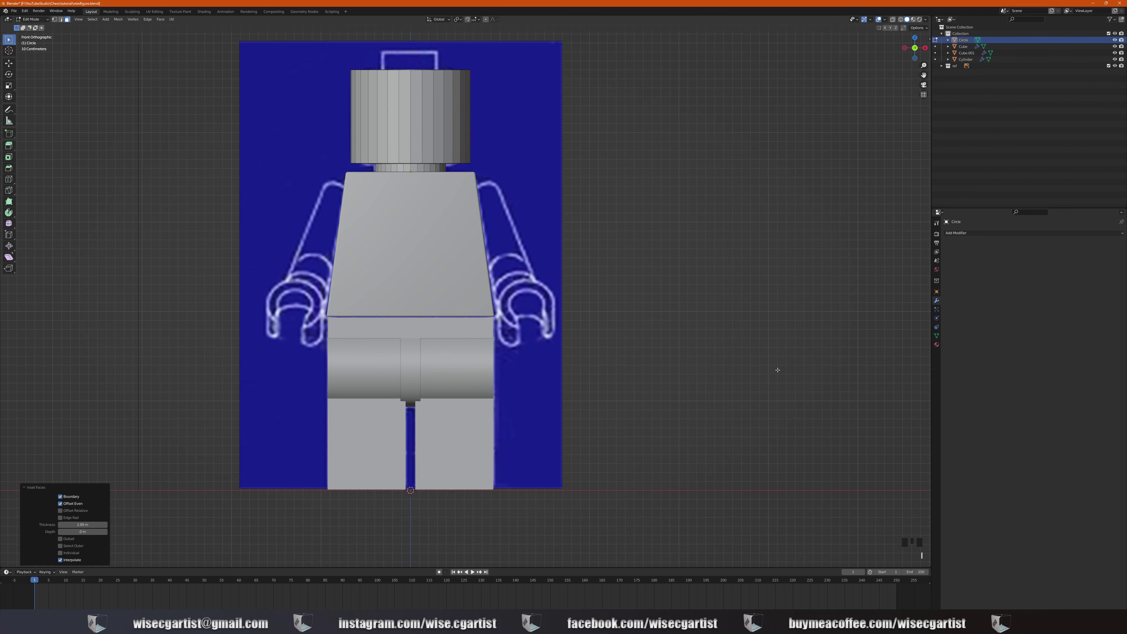
{"action": "middle_click_drag", "start_coordinate": [475, 171], "coordinate": [474, 193]}
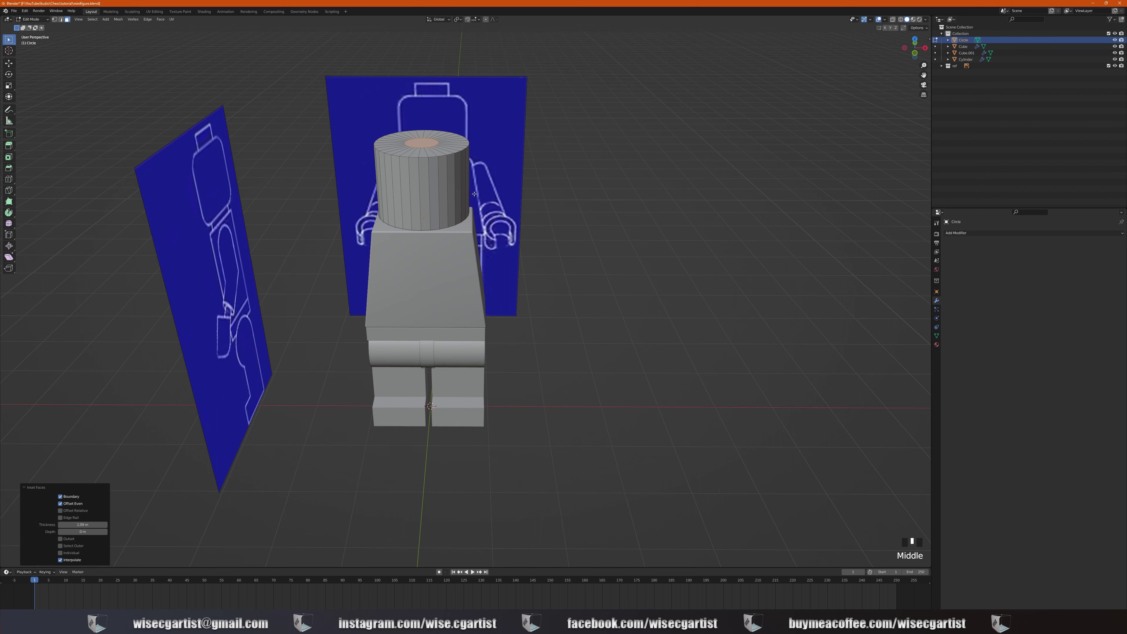
{"action": "key", "text": "KP_1"}
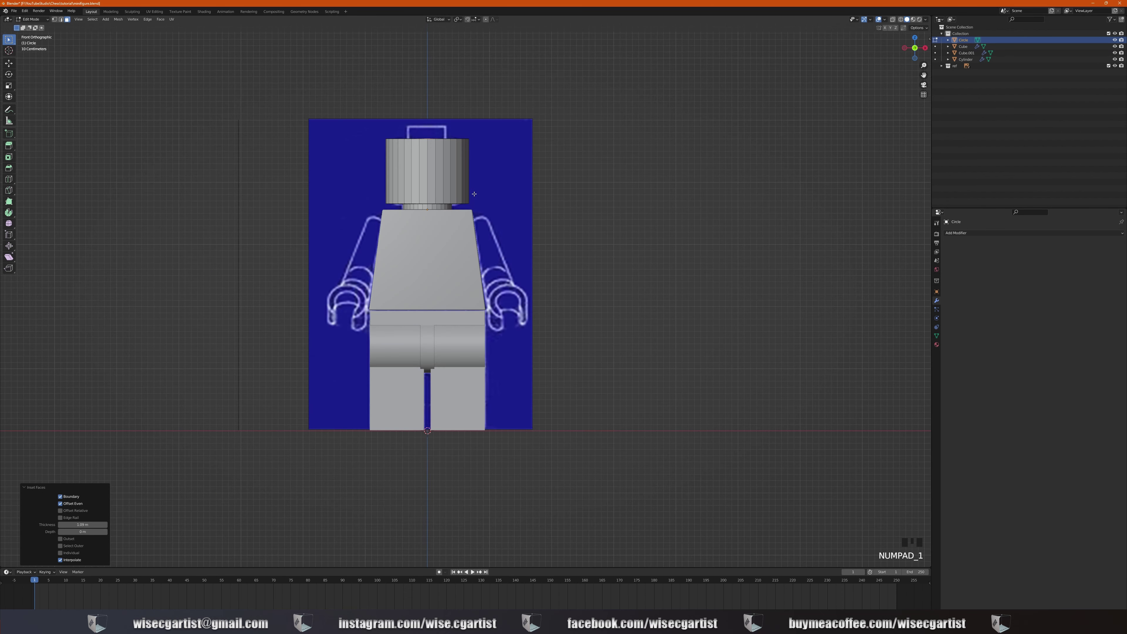
{"action": "key", "text": "e"}
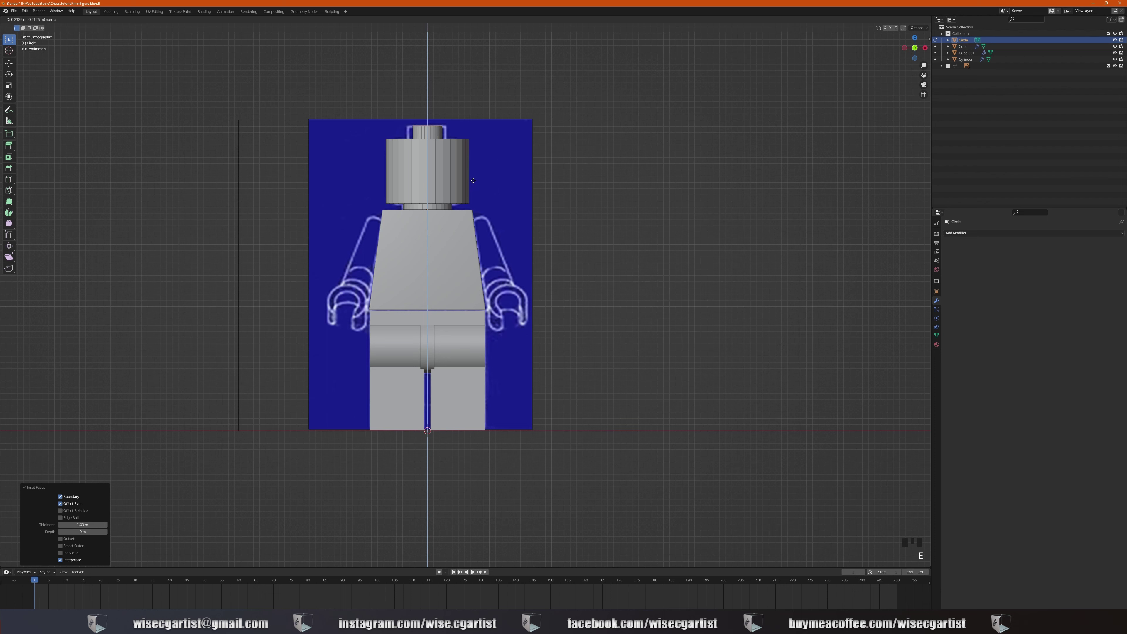
{"action": "right_click", "coordinate": [561, 184]}
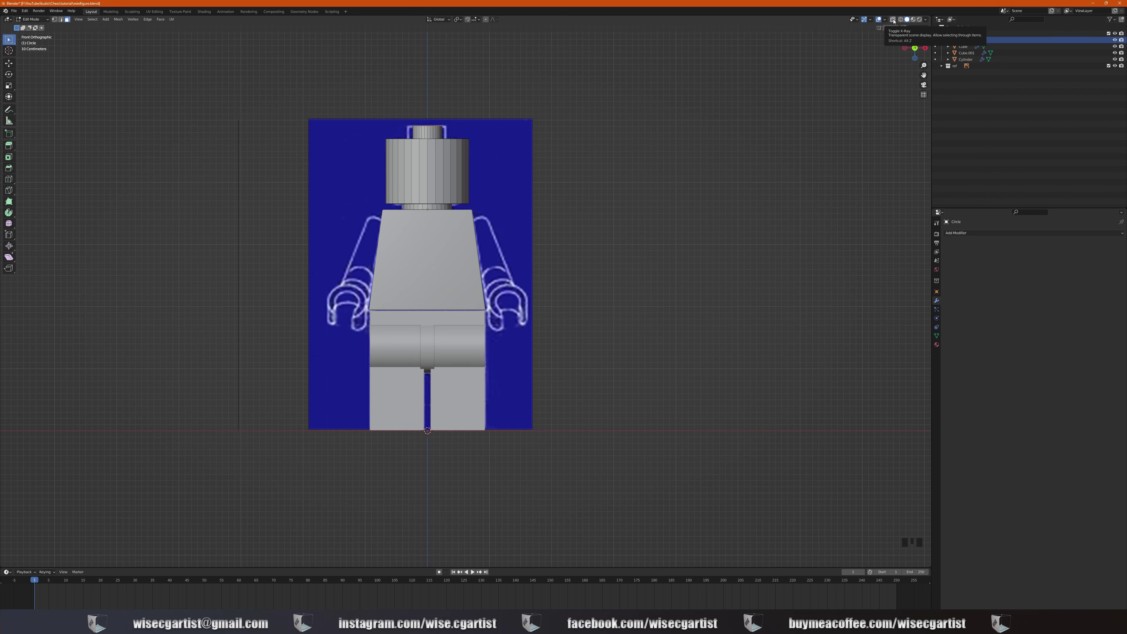
Step: Select the whole stud through X-ray and widen it in X and Y only to match the blueprint's stud outline
{"action": "left_click", "coordinate": [894, 20]}
{"action": "left_click_drag", "start_coordinate": [400, 113], "coordinate": [464, 134]}
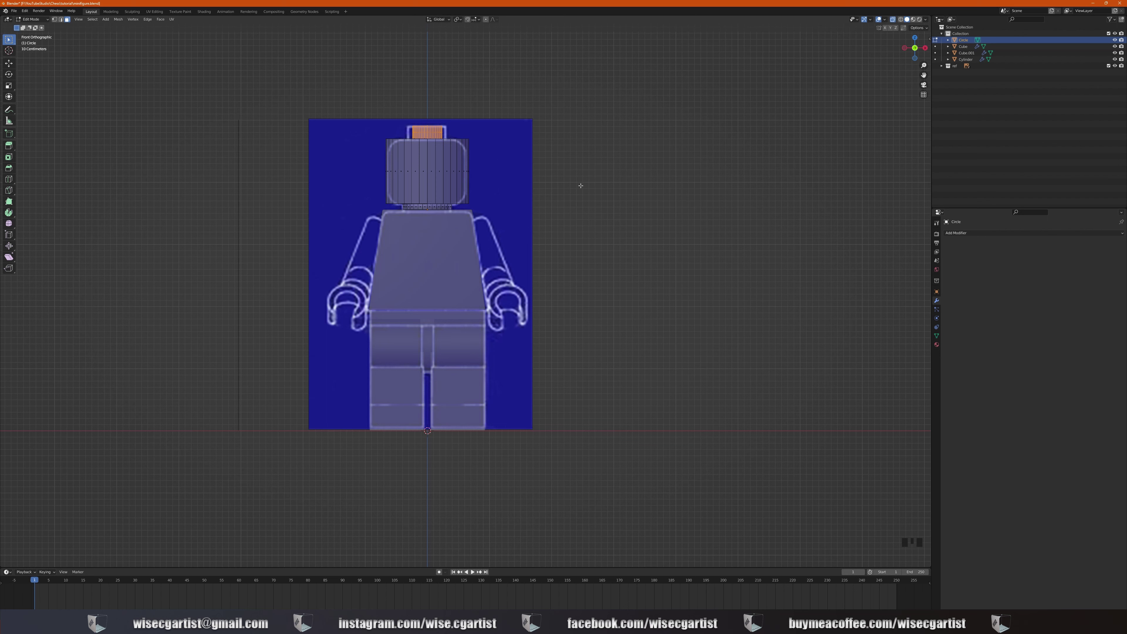
{"action": "key", "text": "s"}
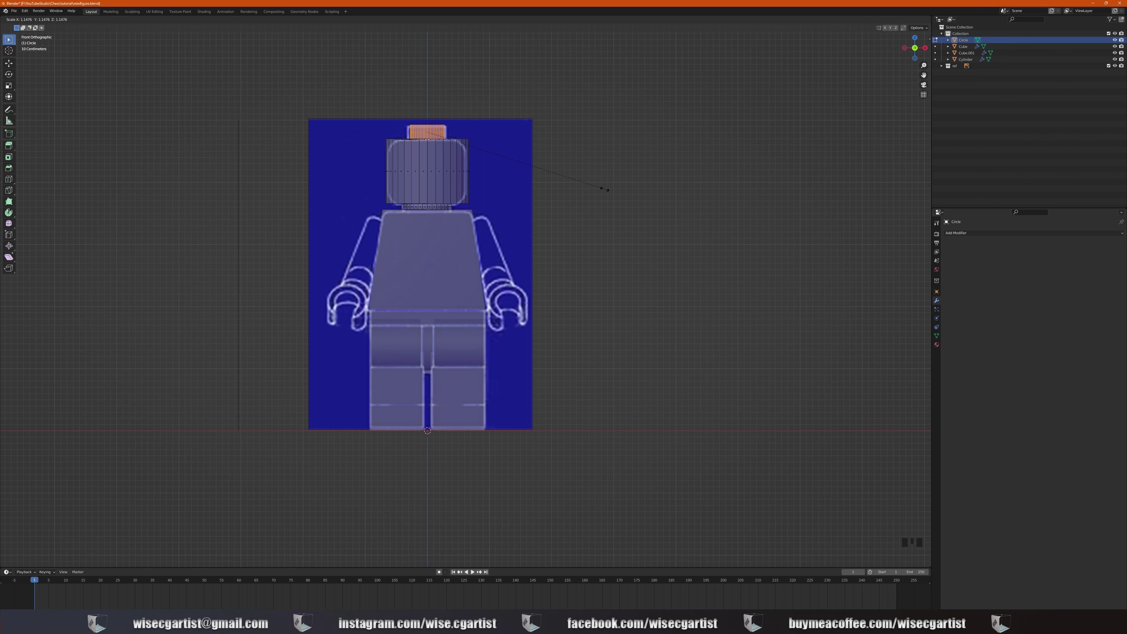
{"action": "key", "text": "shift+z"}
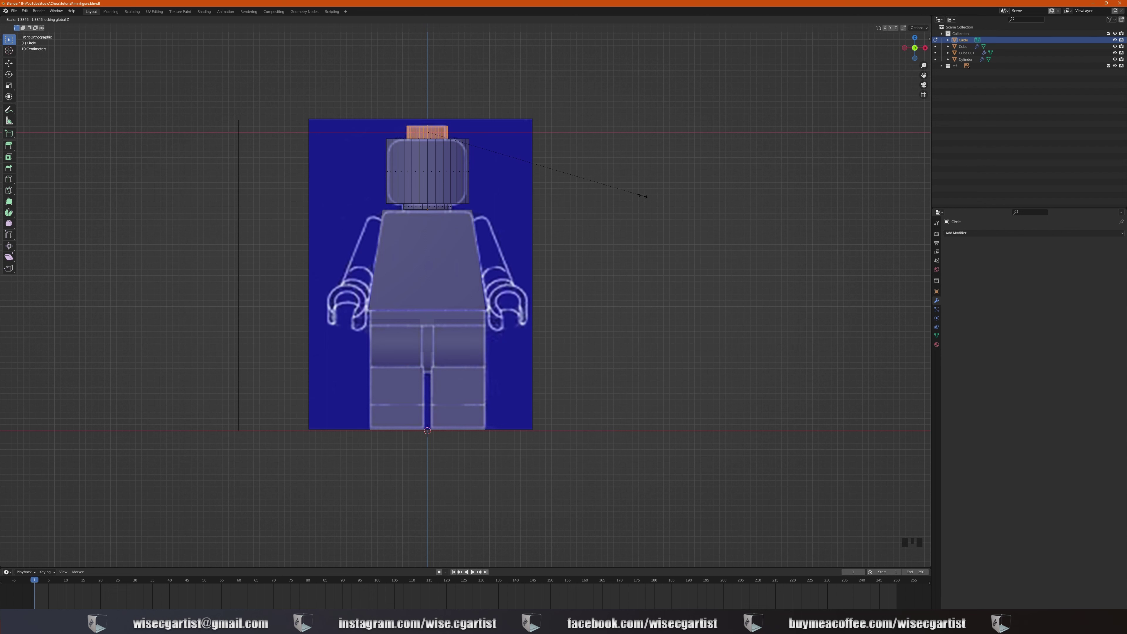
{"action": "left_click", "coordinate": [639, 177]}
{"action": "middle_click_drag", "start_coordinate": [640, 178], "coordinate": [435, 159]}
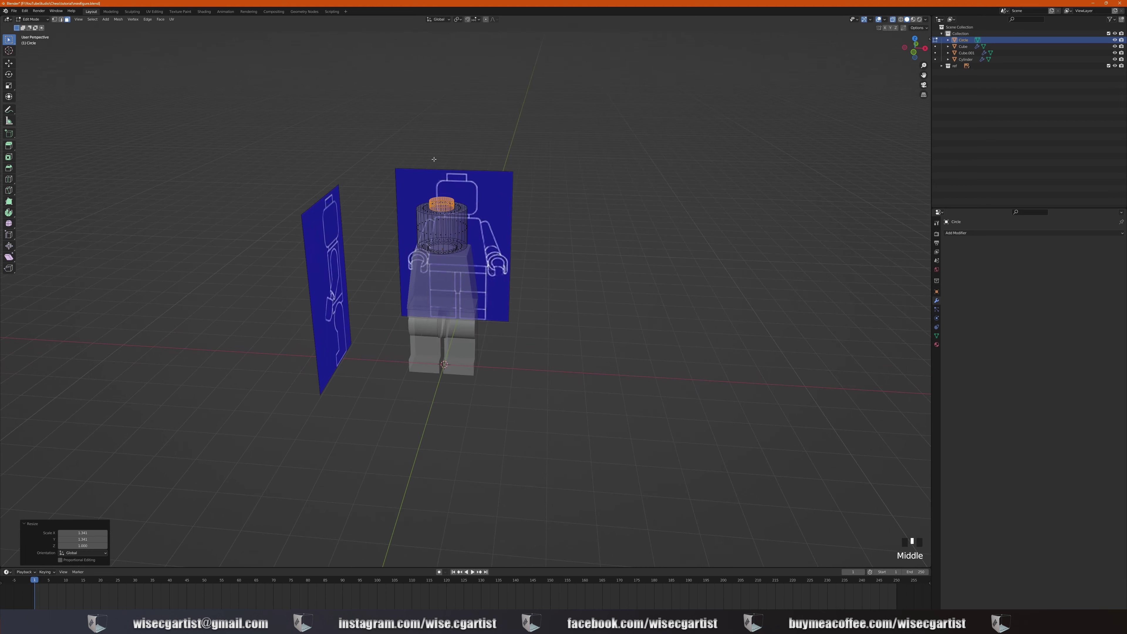
{"action": "left_click", "coordinate": [894, 19]}
Step: Return to Object Mode and apply the head's location, rotation and scale
{"action": "scroll", "coordinate": [468, 202], "scroll_direction": "up", "scroll_amount": 4}
{"action": "middle_click_drag", "start_coordinate": [466, 187], "coordinate": [458, 186]}
{"action": "key", "text": "Tab"}
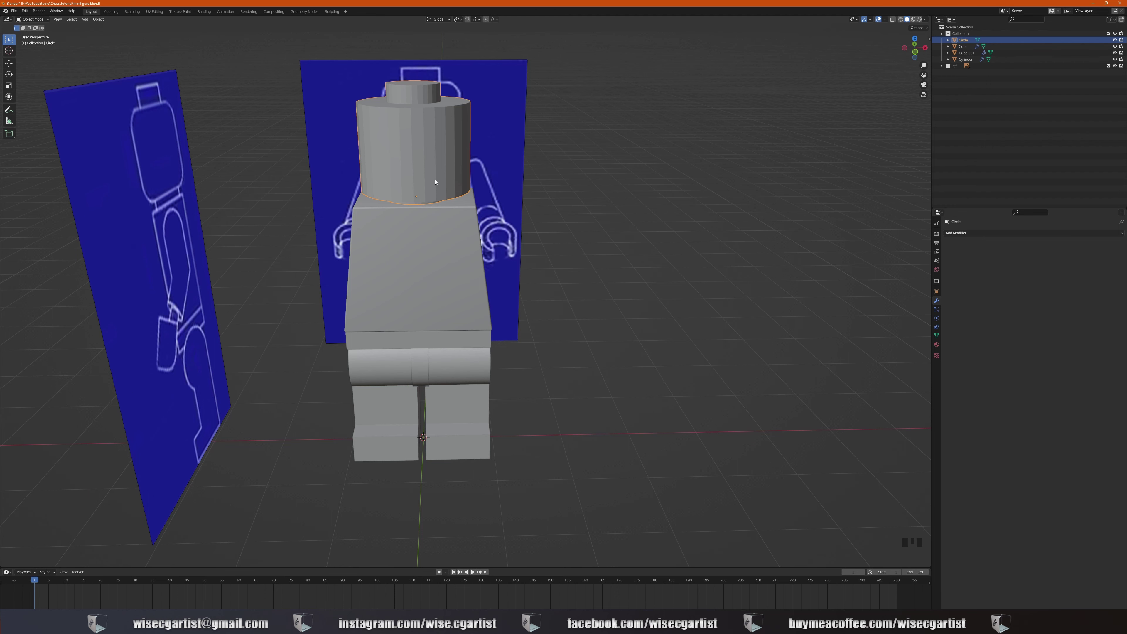
{"action": "key", "text": "ctrl+a"}
{"action": "left_click", "coordinate": [436, 180]}
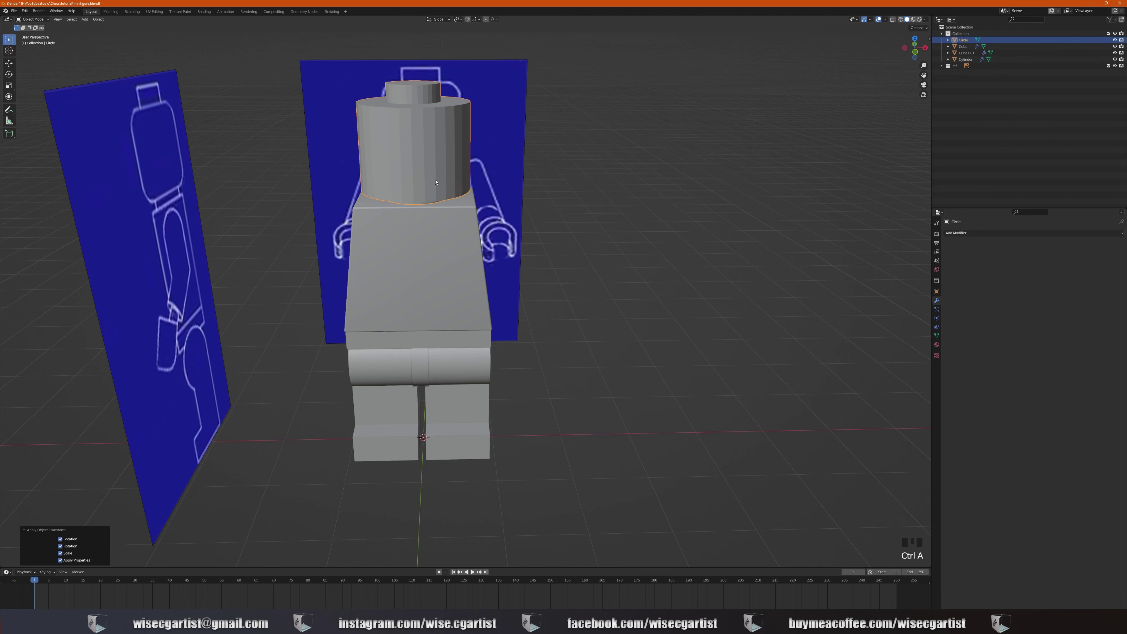
Step: Select the edge loops around the head cylinder's upper and lower outer rims in Edit Mode, leaving the stud and neck unselected
{"action": "middle_click_drag", "start_coordinate": [435, 182], "coordinate": [436, 172]}
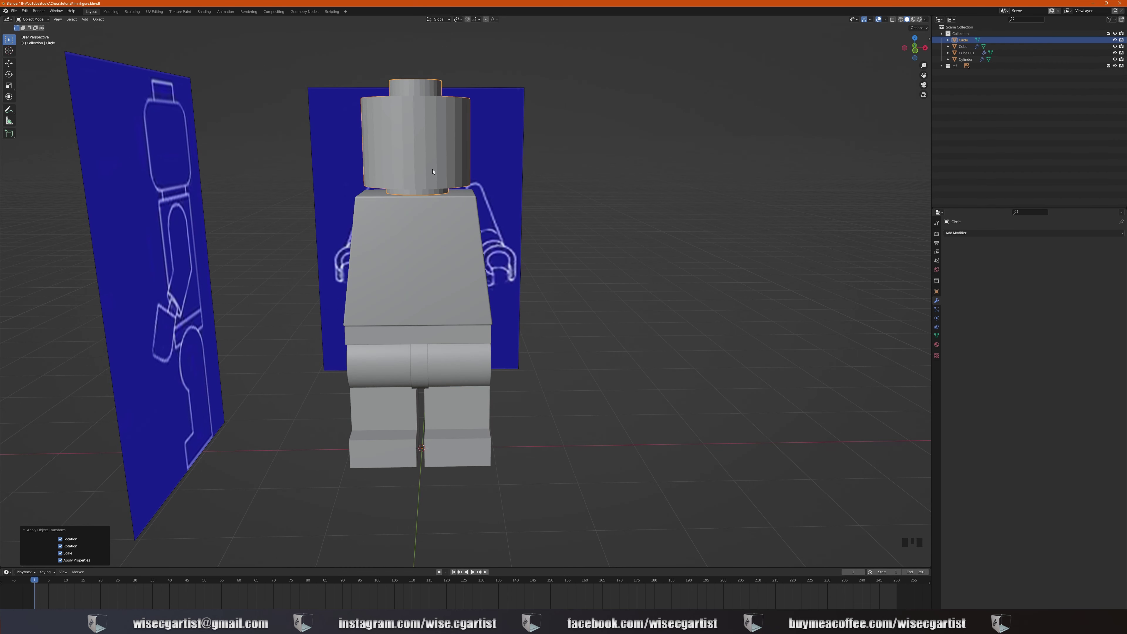
{"action": "key", "text": "KP_1"}
{"action": "scroll", "coordinate": [434, 171], "scroll_direction": "down", "scroll_amount": 1}
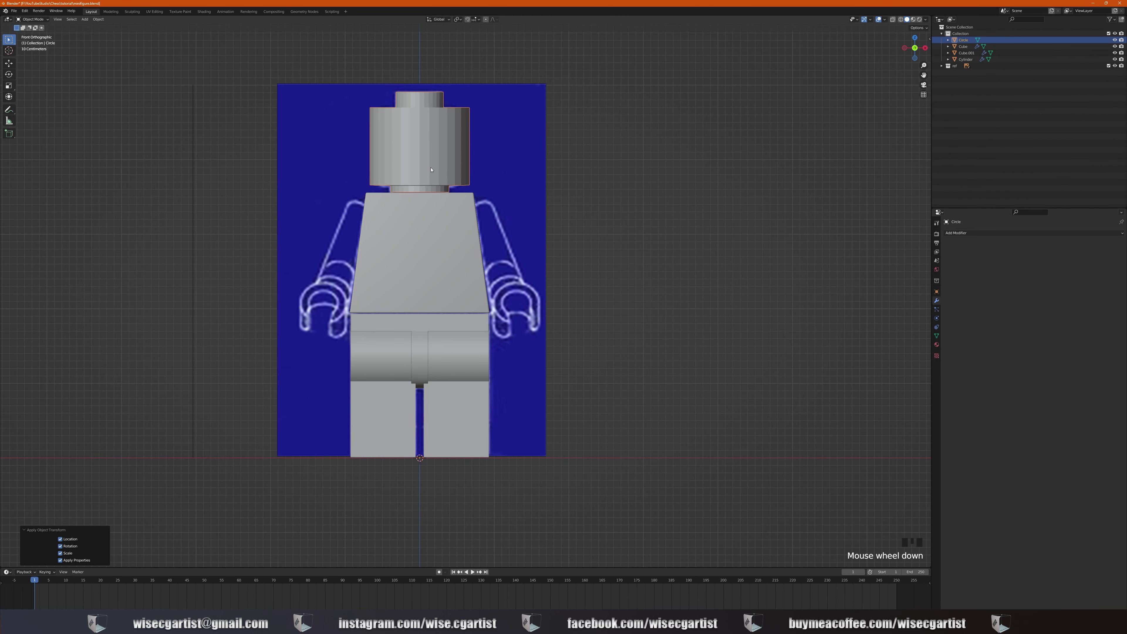
{"action": "key", "text": "Tab"}
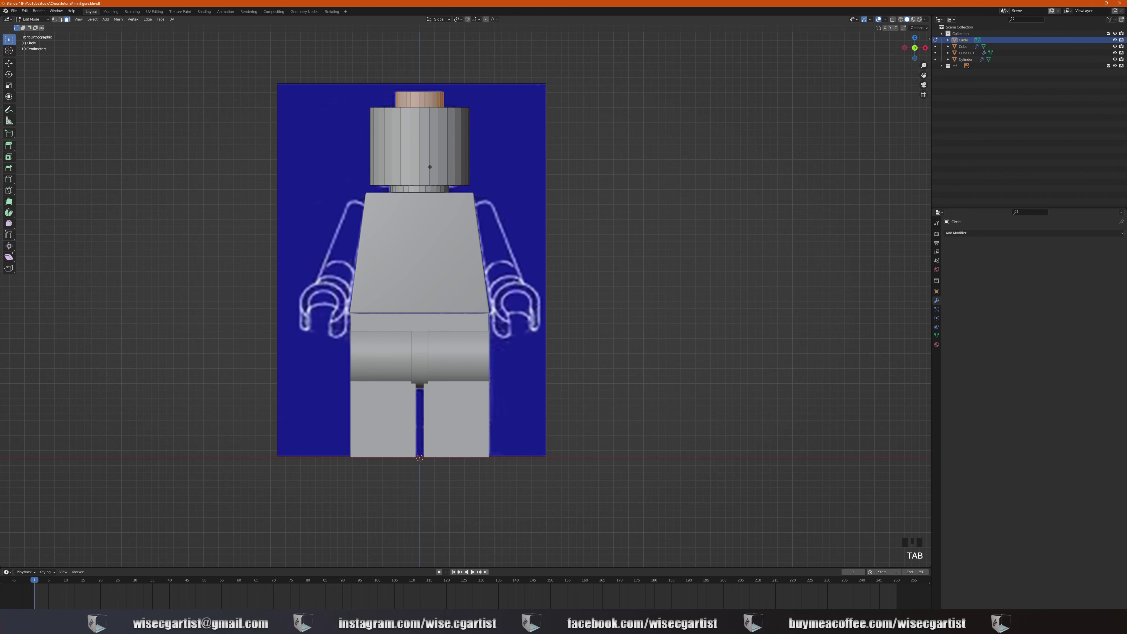
{"action": "middle_click_drag", "start_coordinate": [426, 158], "coordinate": [248, 111]}
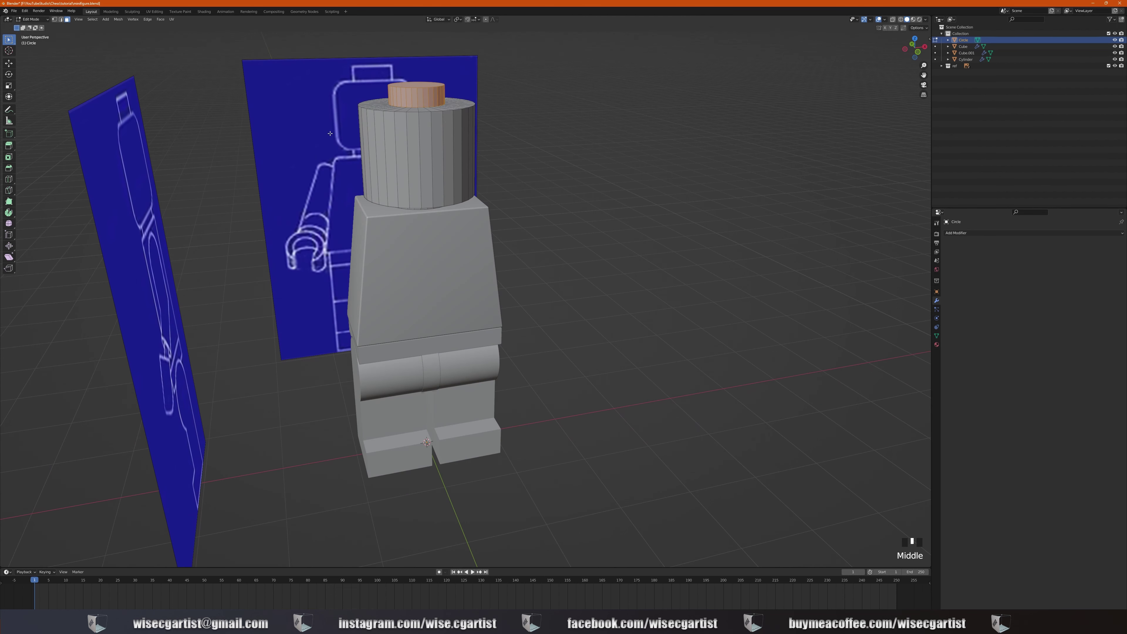
{"action": "left_click", "coordinate": [60, 20]}
{"action": "left_click", "coordinate": [413, 113], "text": "alt"}
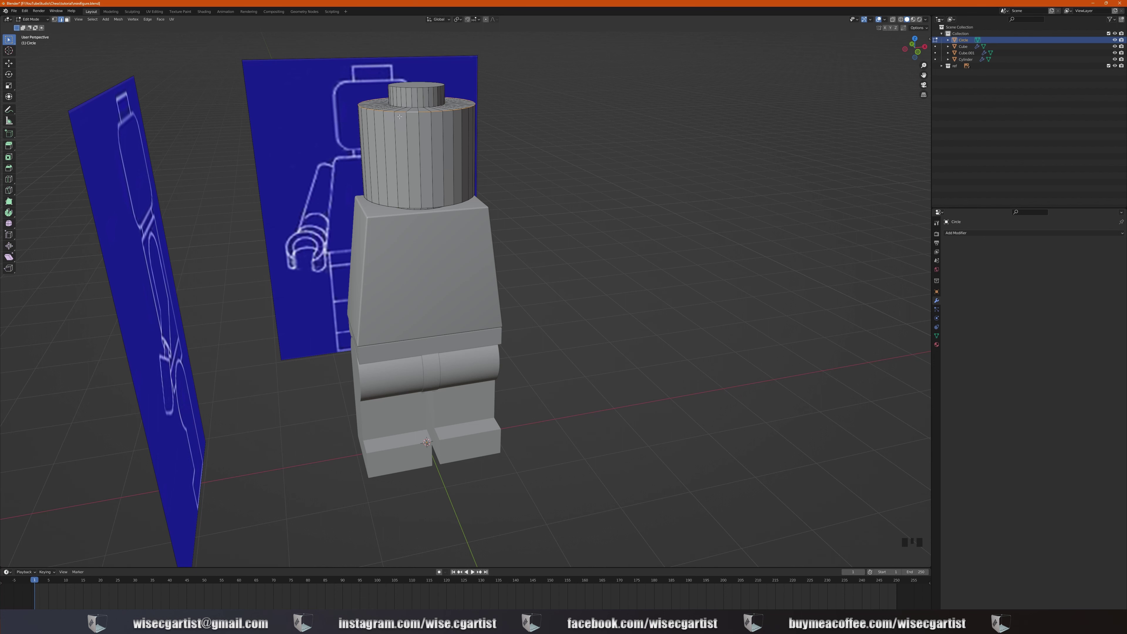
{"action": "middle_click_drag", "start_coordinate": [424, 142], "coordinate": [420, 132]}
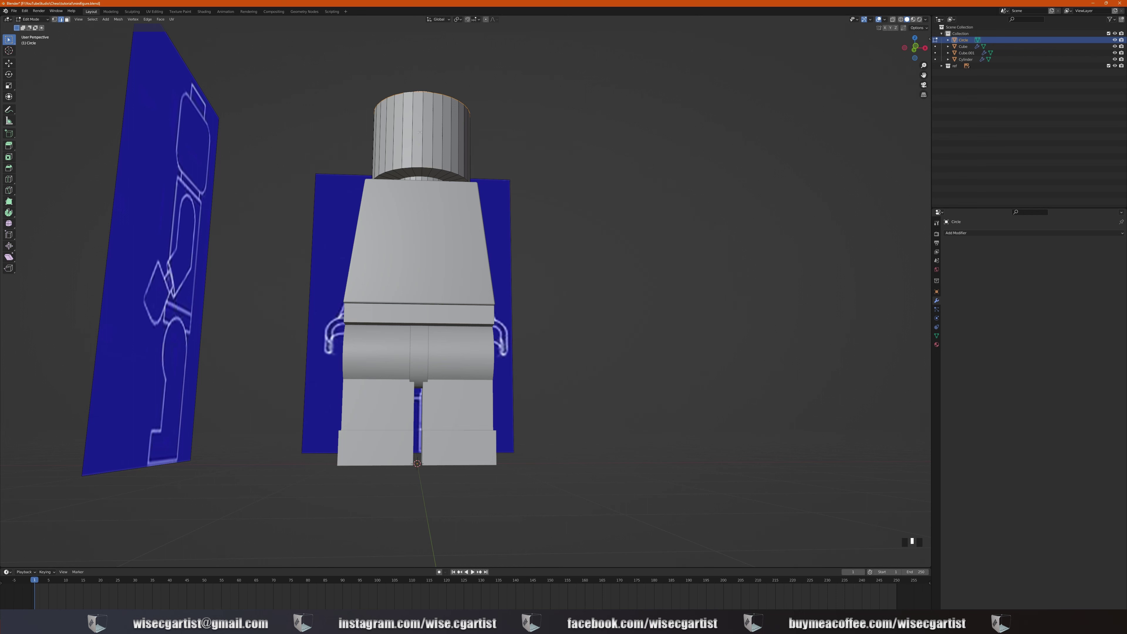
{"action": "left_click", "coordinate": [407, 167], "text": "alt+shift"}
{"action": "middle_click_drag", "start_coordinate": [433, 184], "coordinate": [433, 189]}
{"action": "key", "text": "KP_1"}
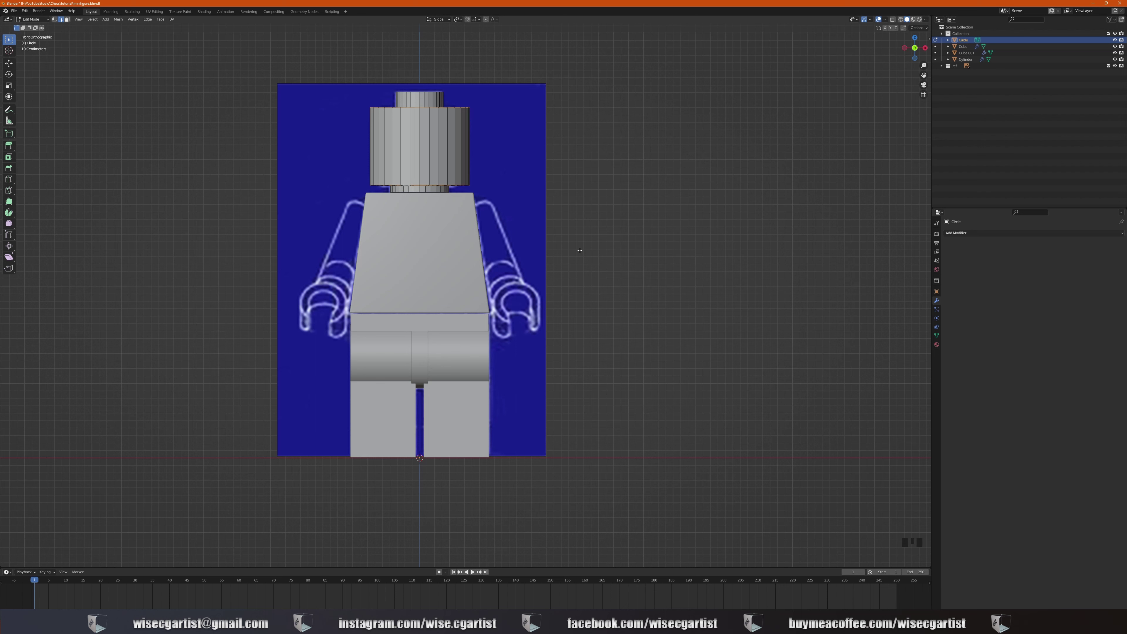
Step: Bevel both head rims by about 0.23 m with several segments, rounding them to match the blueprint's head outline
{"action": "key", "text": "ctrl+b"}
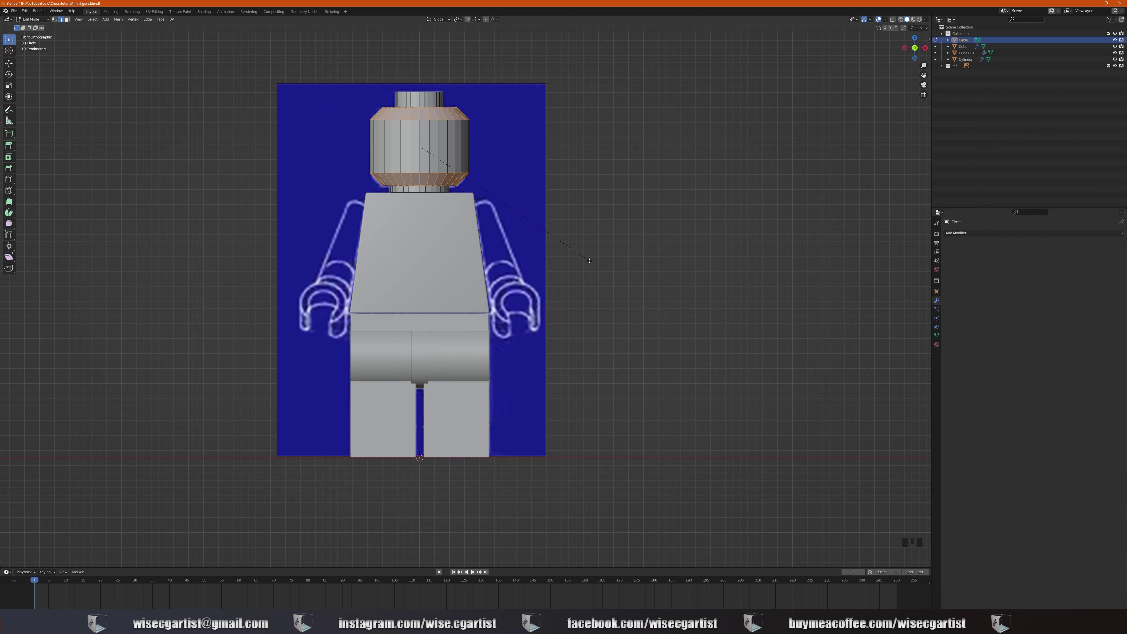
{"action": "scroll", "coordinate": [590, 261], "scroll_direction": "up", "scroll_amount": 2}
{"action": "scroll", "coordinate": [590, 261], "scroll_direction": "up", "scroll_amount": 2}
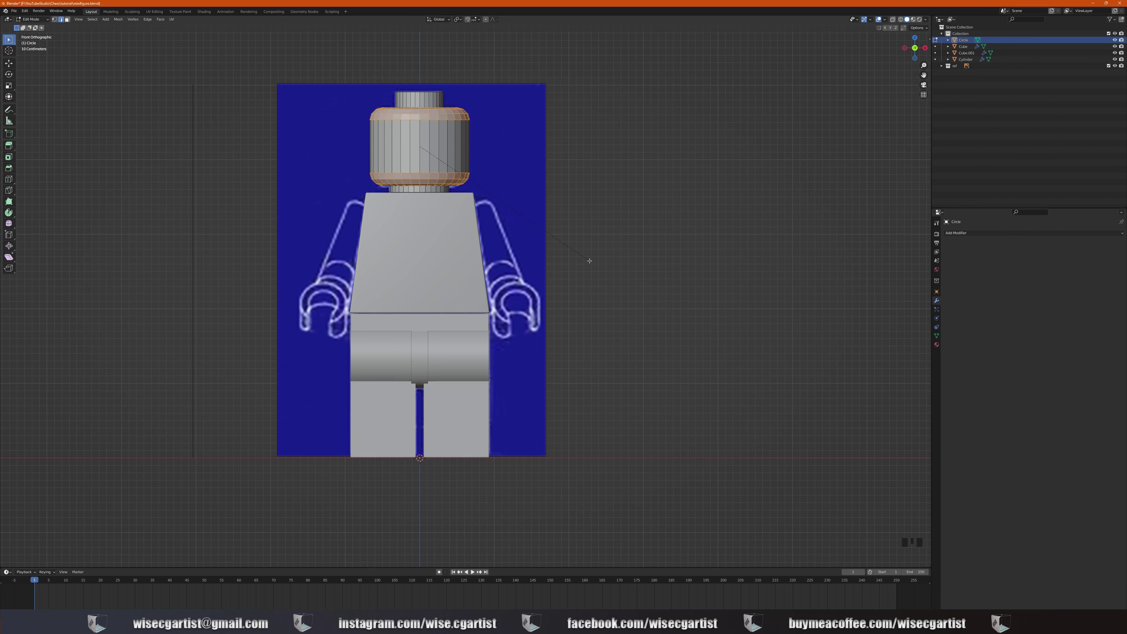
{"action": "scroll", "coordinate": [590, 261], "scroll_direction": "up", "scroll_amount": 1}
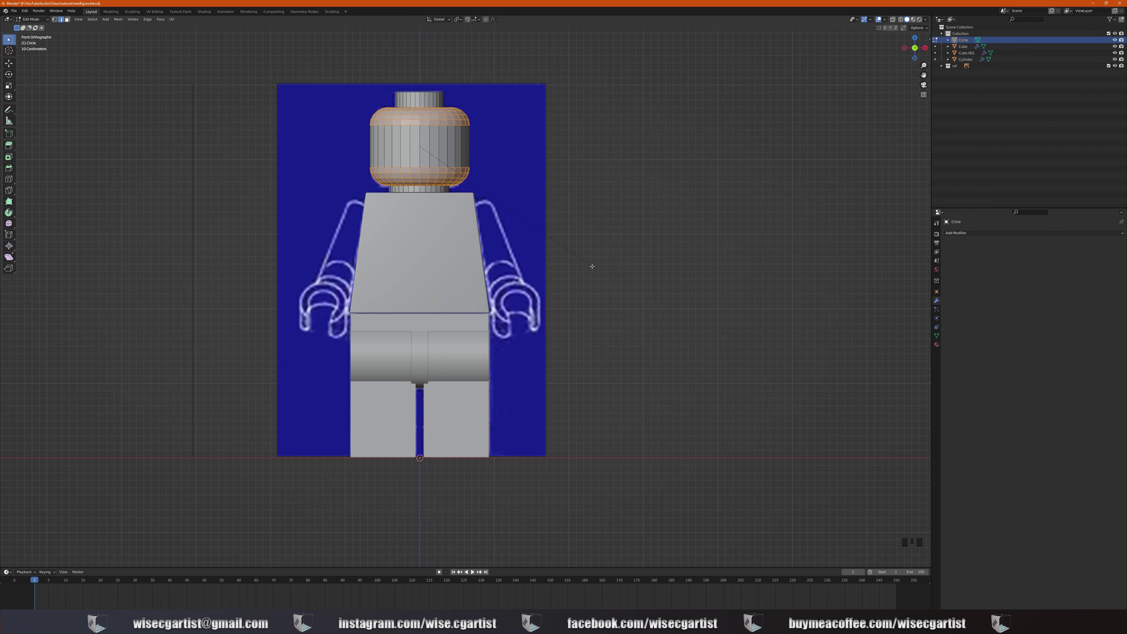
{"action": "left_click", "coordinate": [592, 267]}
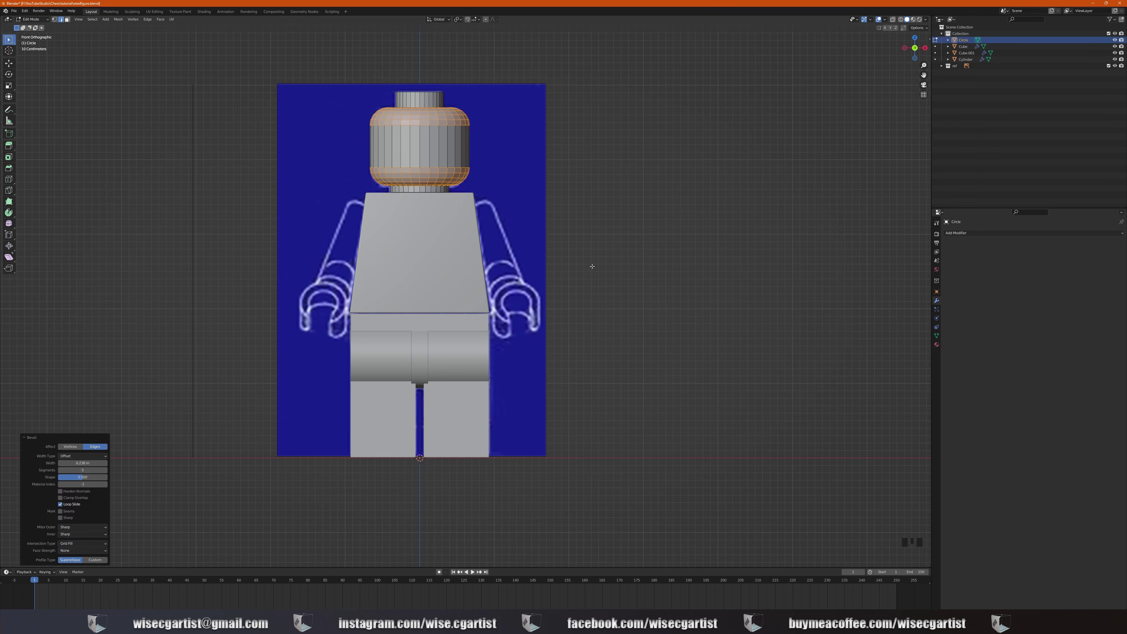
Step: Return to Object Mode, shade the head smooth and enable Auto Smooth on its normals
{"action": "middle_click_drag", "start_coordinate": [565, 216], "coordinate": [544, 239]}
{"action": "key", "text": "Tab"}
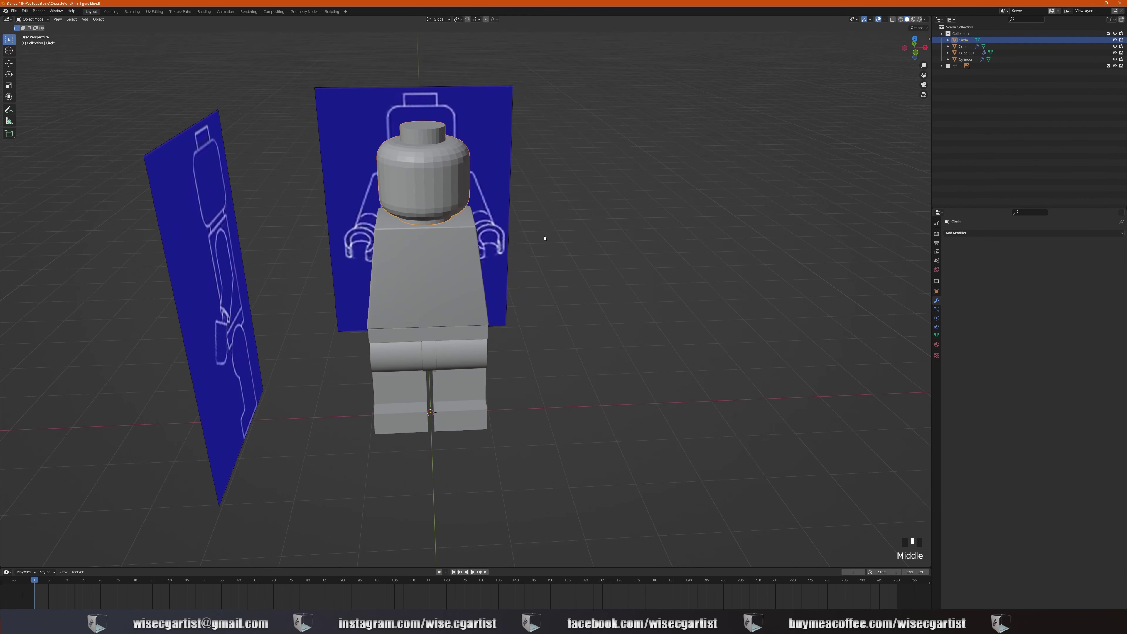
{"action": "right_click", "coordinate": [435, 178]}
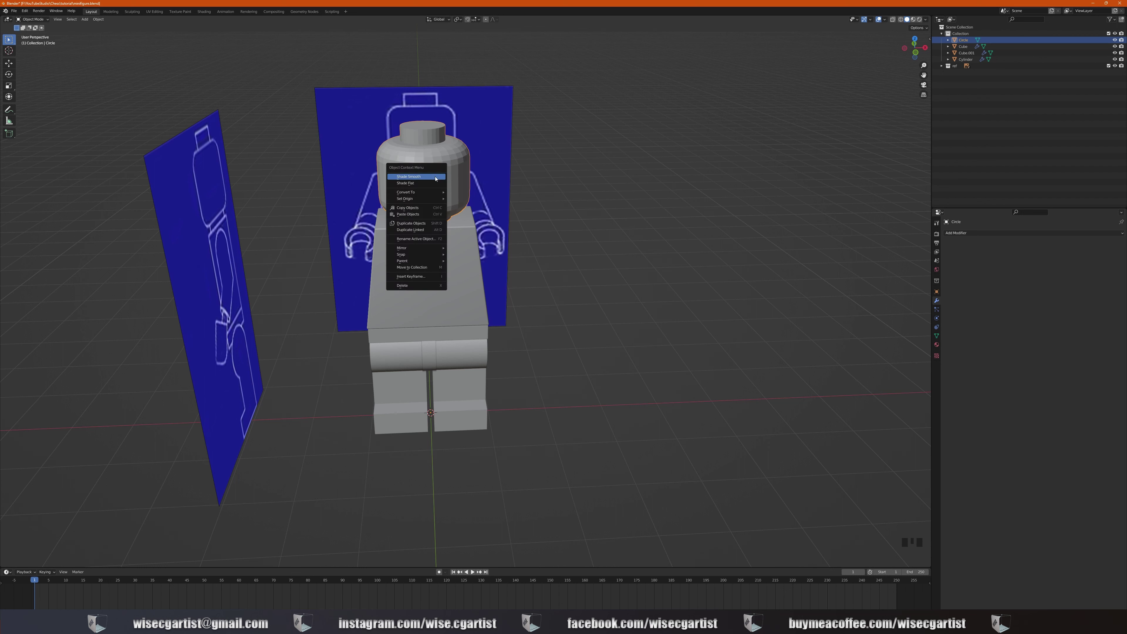
{"action": "left_click", "coordinate": [436, 178]}
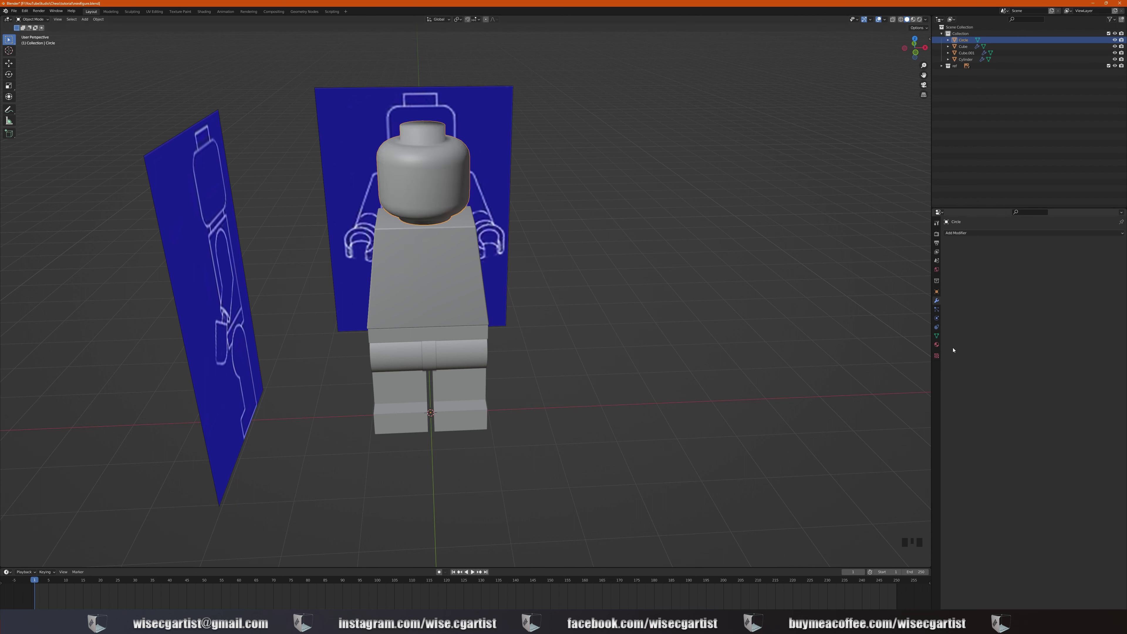
{"action": "left_click", "coordinate": [937, 336]}
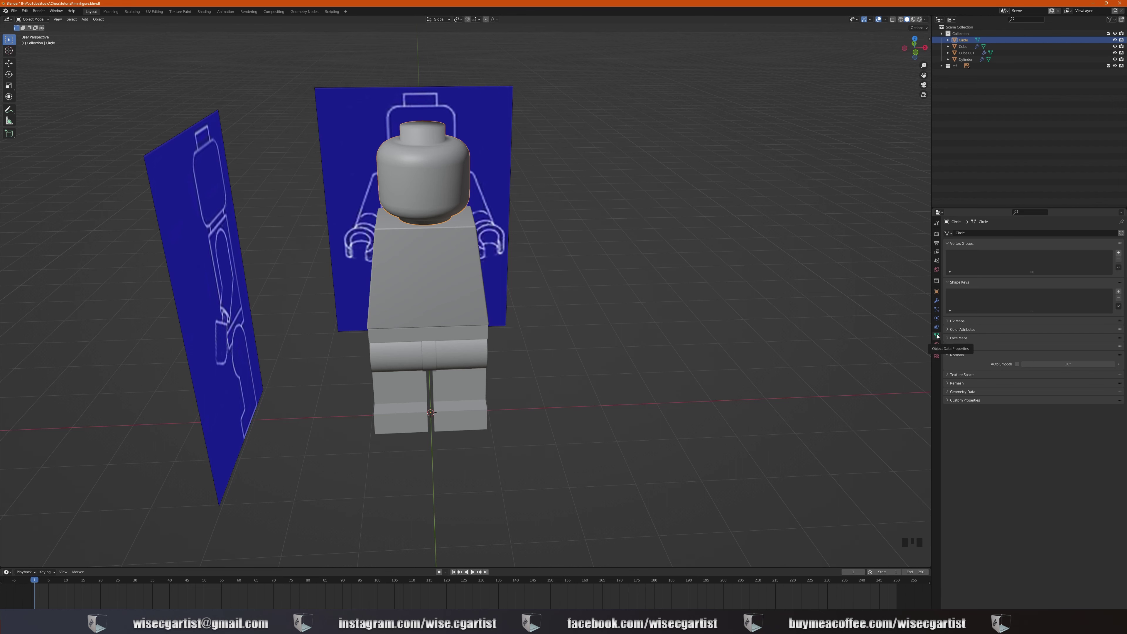
{"action": "left_click", "coordinate": [1017, 364]}
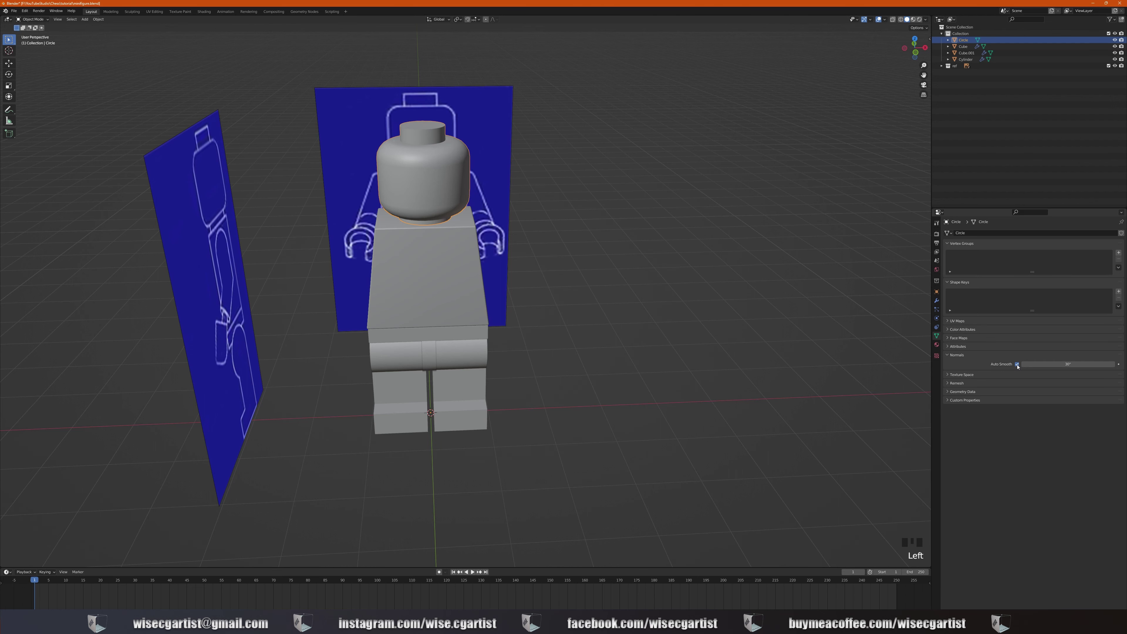
Step: Examine the minifigure's head, torso and legs from the front and several angles against the blueprint references
{"action": "middle_click_drag", "start_coordinate": [667, 283], "coordinate": [568, 252]}
{"action": "scroll", "coordinate": [541, 230], "scroll_direction": "down", "scroll_amount": 3}
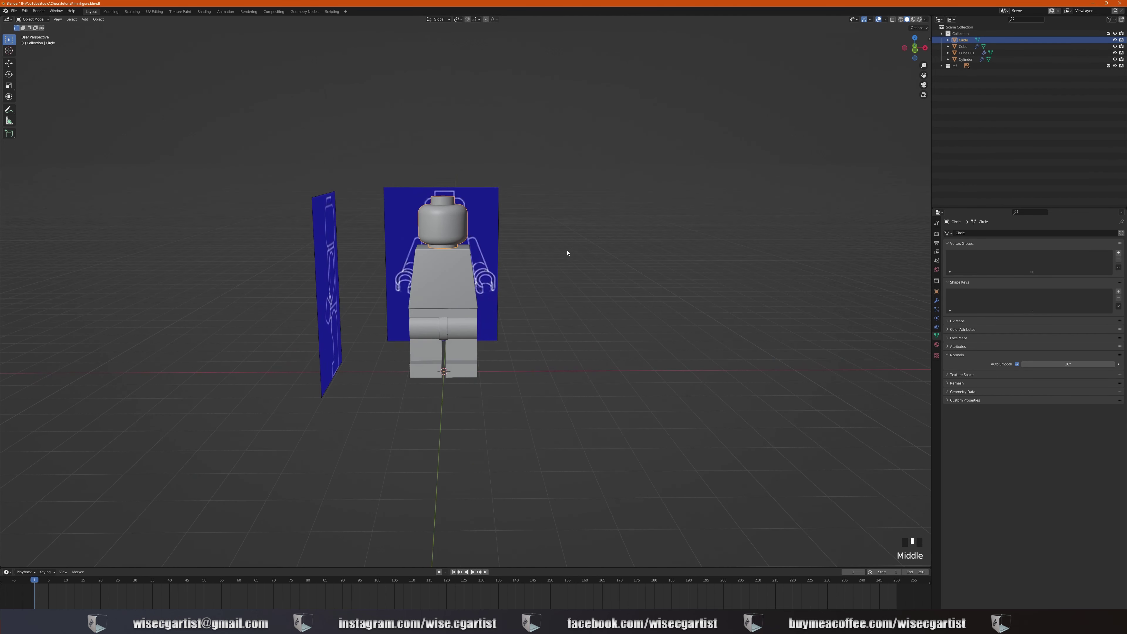
{"action": "scroll", "coordinate": [567, 253], "scroll_direction": "up", "scroll_amount": 2}
{"action": "key", "text": "KP_1"}
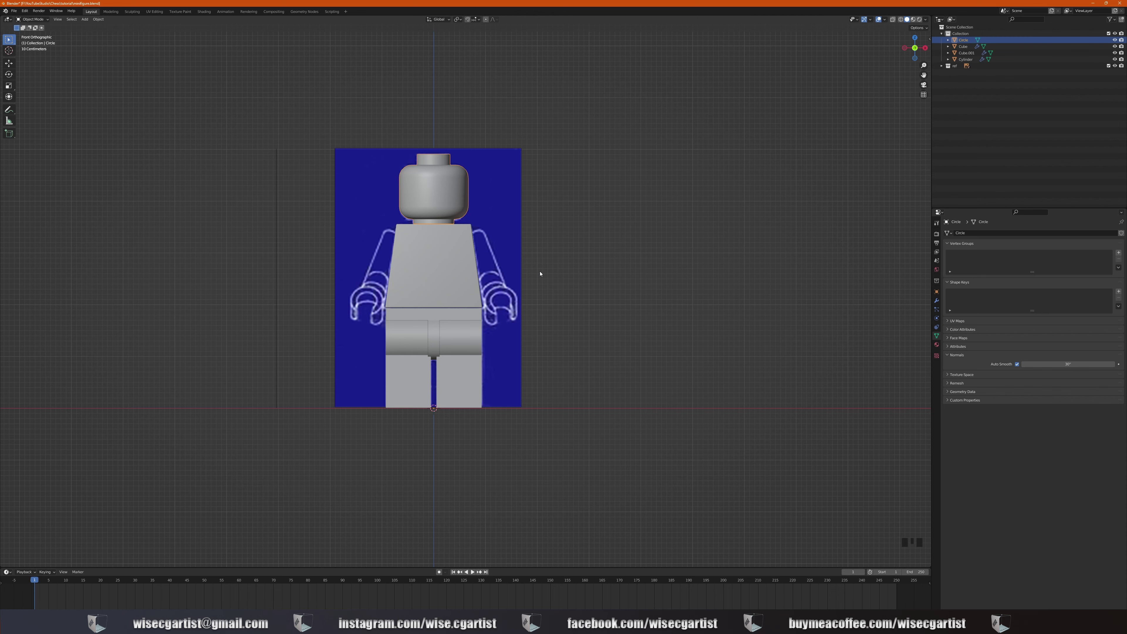
{"action": "scroll", "coordinate": [541, 274], "scroll_direction": "down", "scroll_amount": 2}
{"action": "middle_click_drag", "start_coordinate": [536, 277], "coordinate": [515, 276]}
{"action": "scroll", "coordinate": [510, 282], "scroll_direction": "up", "scroll_amount": 3}
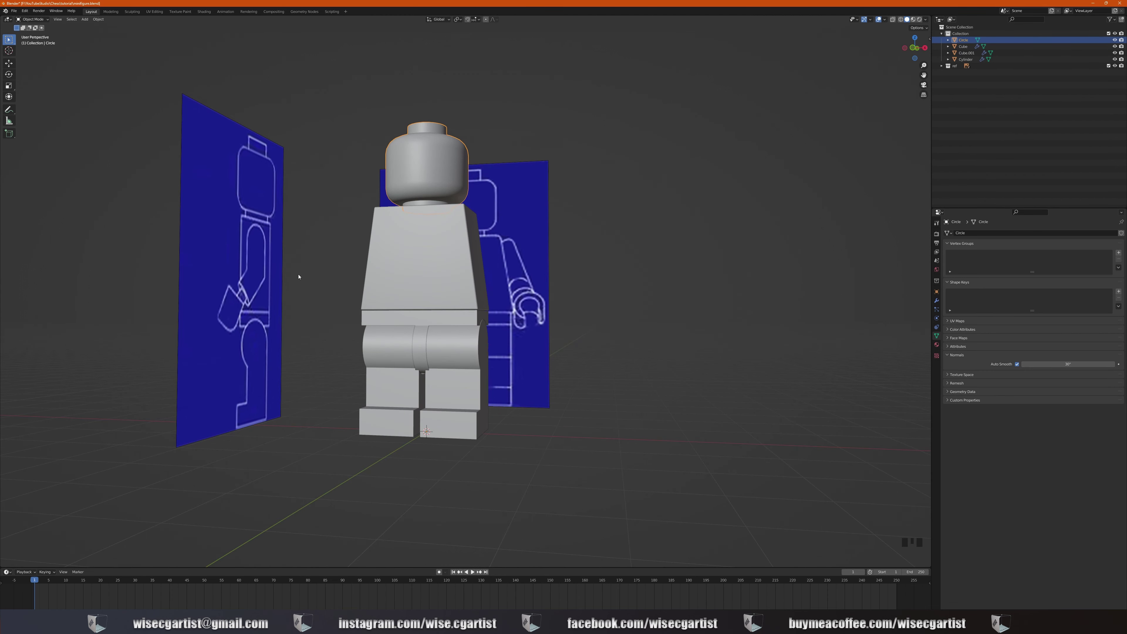
{"action": "scroll", "coordinate": [500, 317], "scroll_direction": "down", "scroll_amount": 3}
{"action": "middle_click_drag", "start_coordinate": [499, 317], "coordinate": [493, 322]}
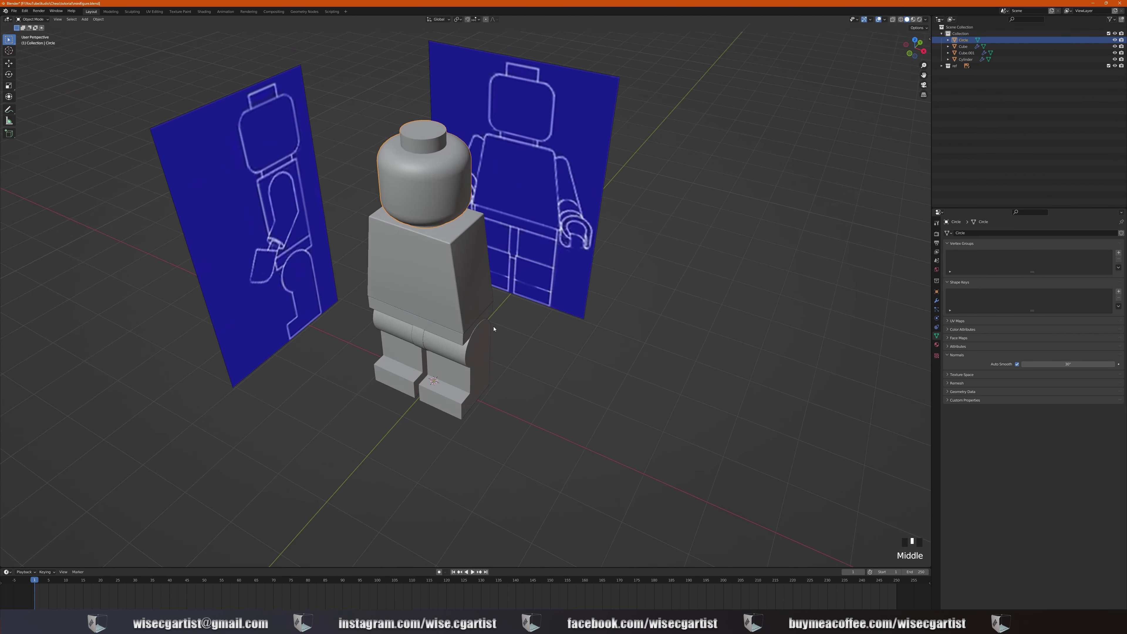
{"action": "scroll", "coordinate": [493, 327], "scroll_direction": "up", "scroll_amount": 2}
{"action": "scroll", "coordinate": [494, 328], "scroll_direction": "down", "scroll_amount": 2}
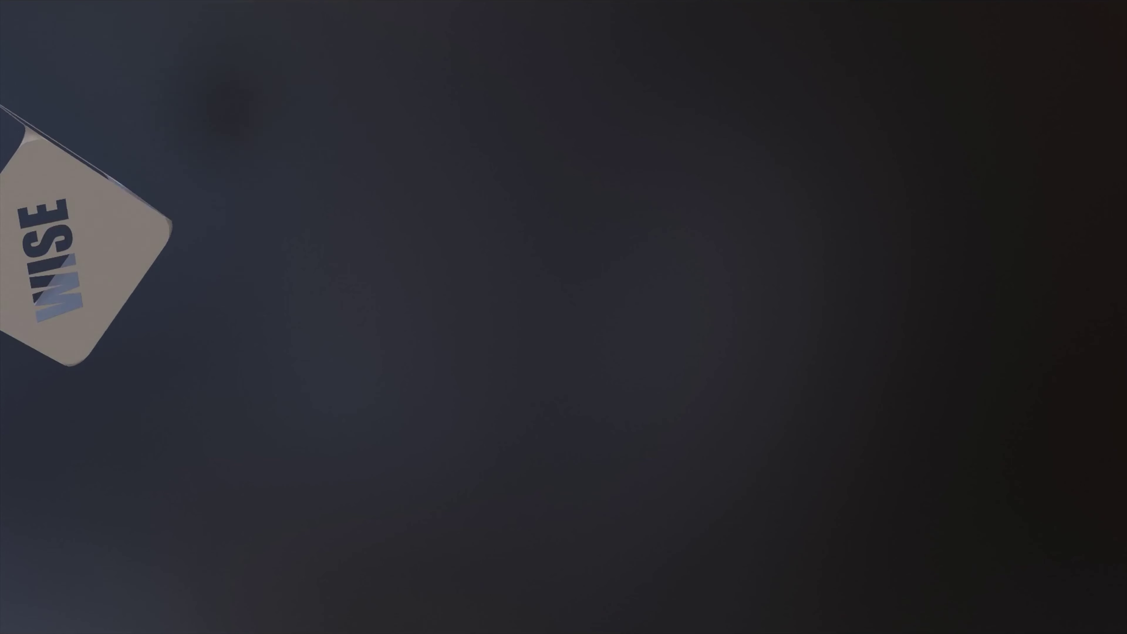